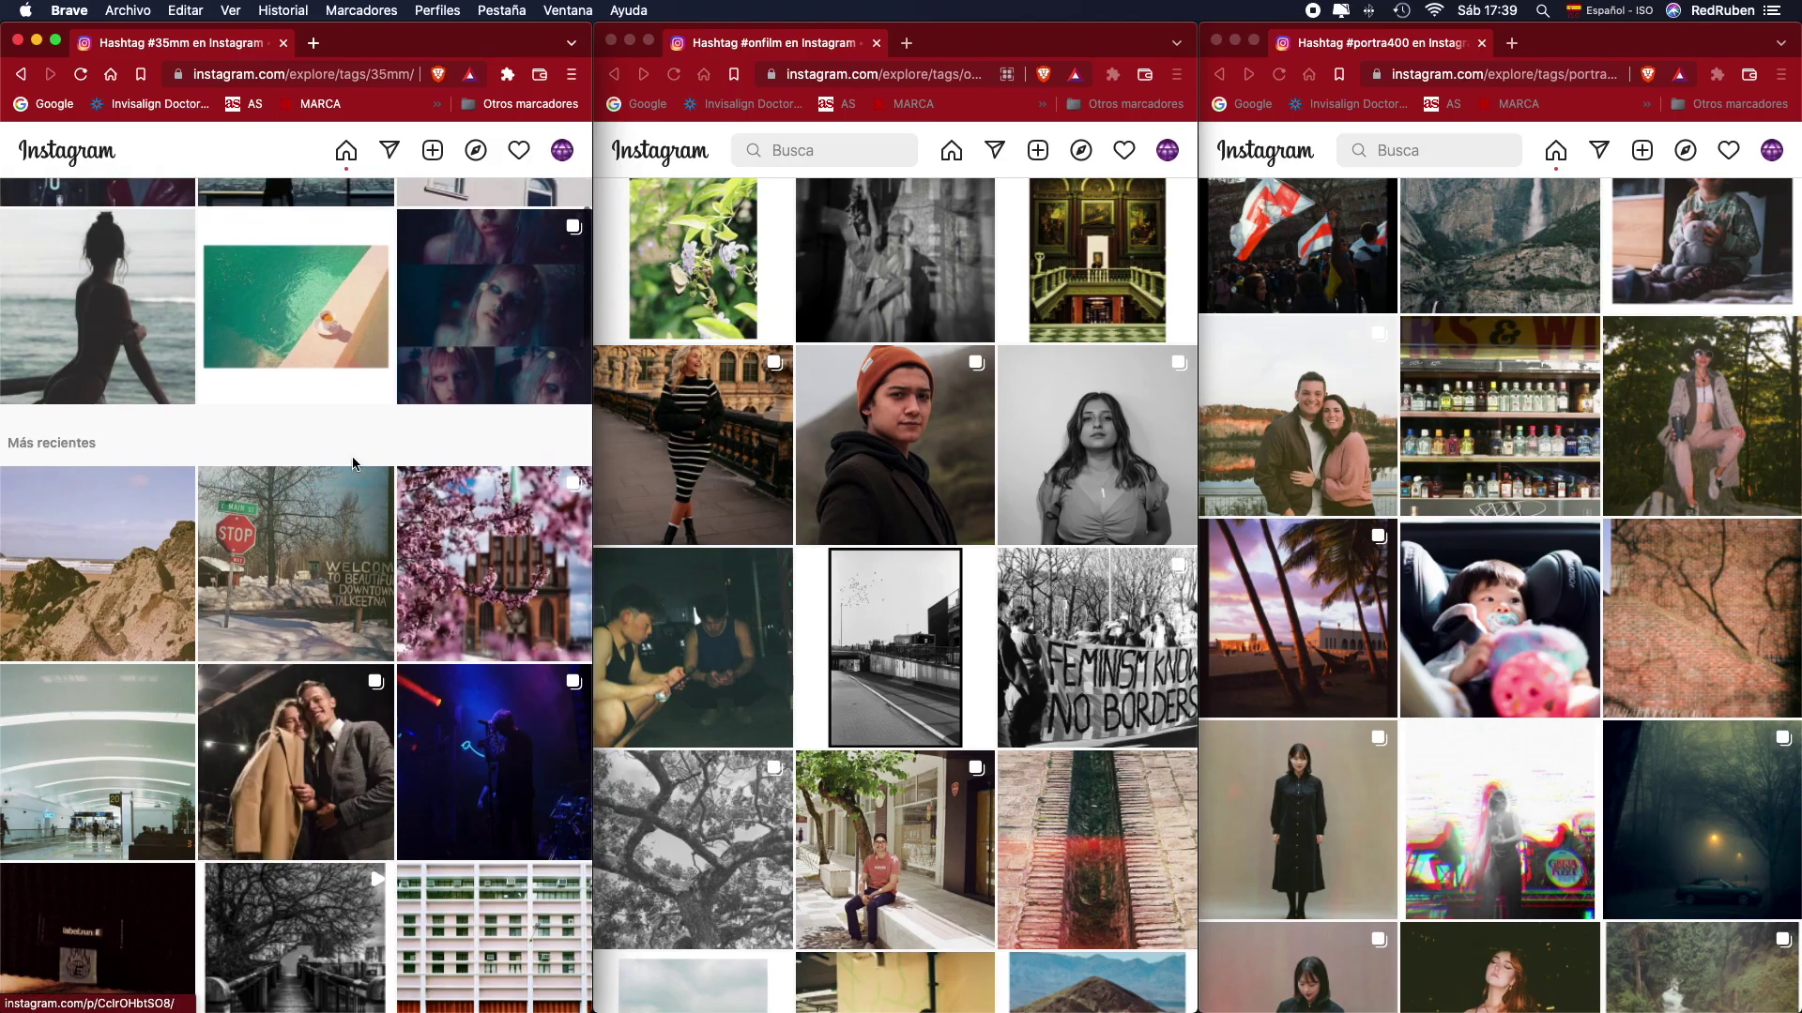
Step: Scroll the #35mm, #onfilm and #portra400 hashtag pages back up to their headers
{"action": "scroll", "coordinate": [814, 495], "scroll_direction": "down", "scroll_amount": 5}
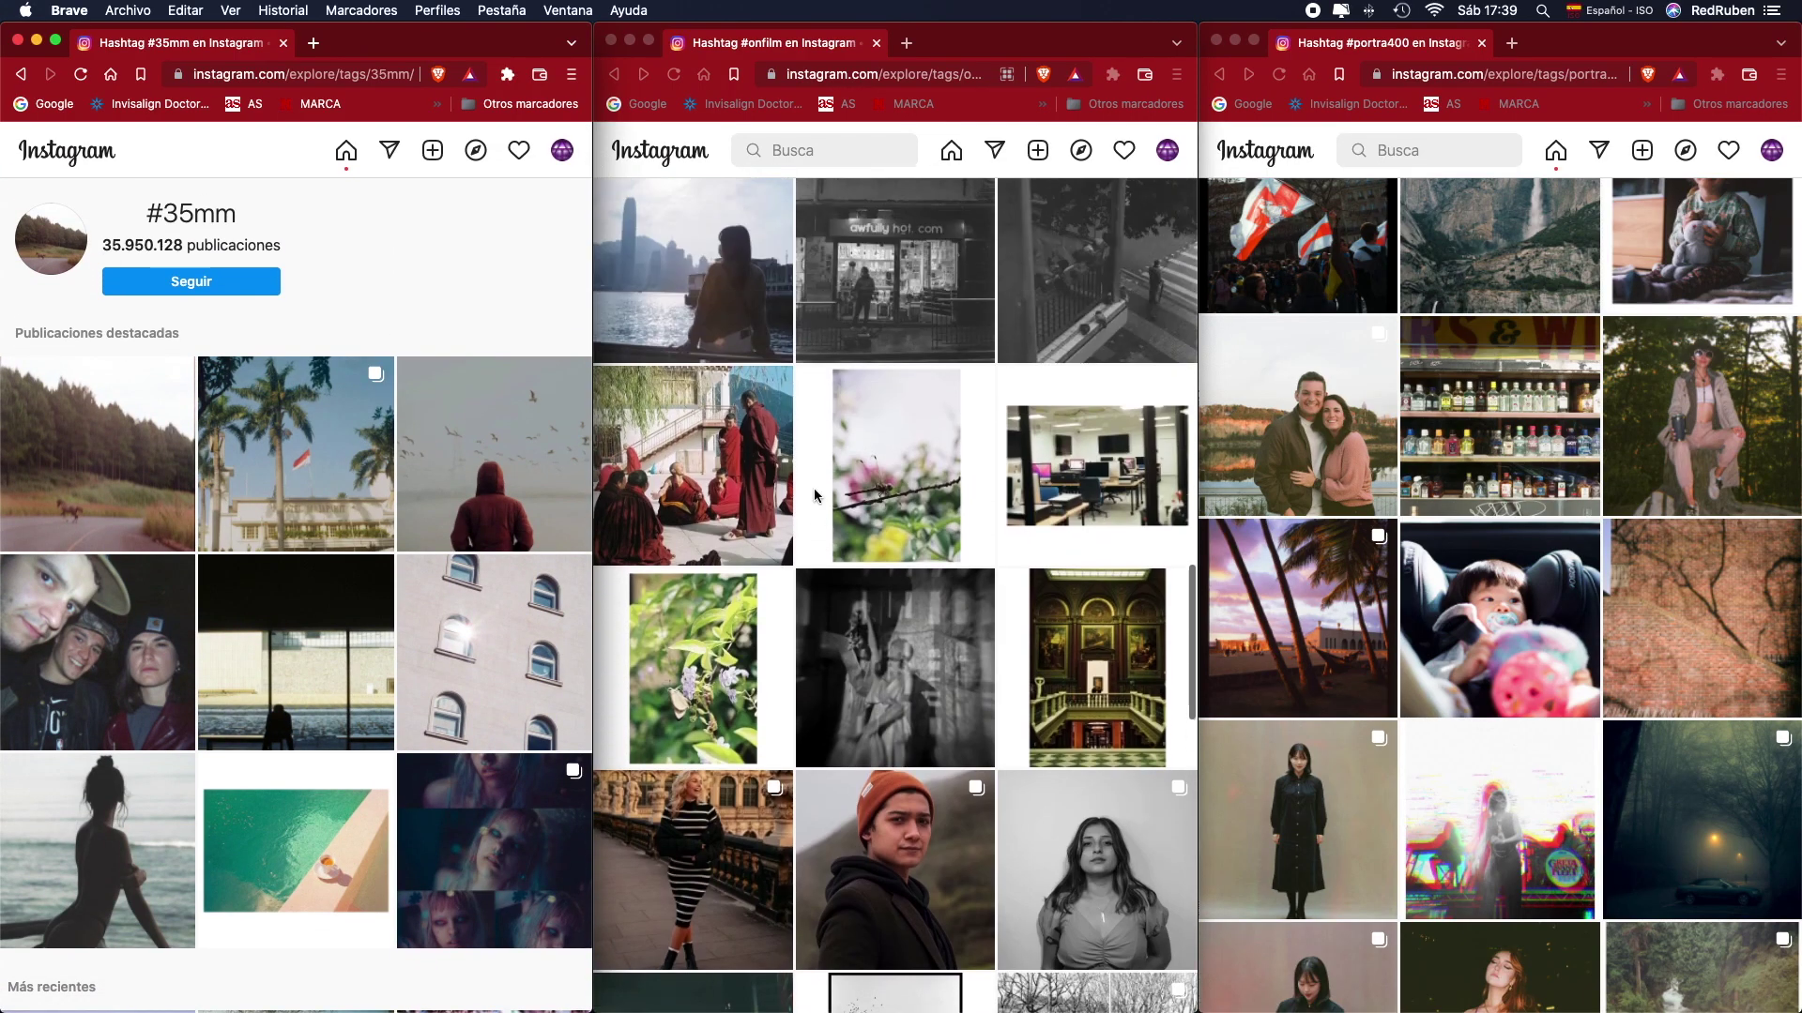
{"action": "scroll", "coordinate": [814, 495], "scroll_direction": "down", "scroll_amount": 5}
{"action": "scroll", "coordinate": [814, 496], "scroll_direction": "down", "scroll_amount": 5}
{"action": "scroll", "coordinate": [814, 488], "scroll_direction": "up", "scroll_amount": 5}
{"action": "scroll", "coordinate": [813, 488], "scroll_direction": "up", "scroll_amount": 5}
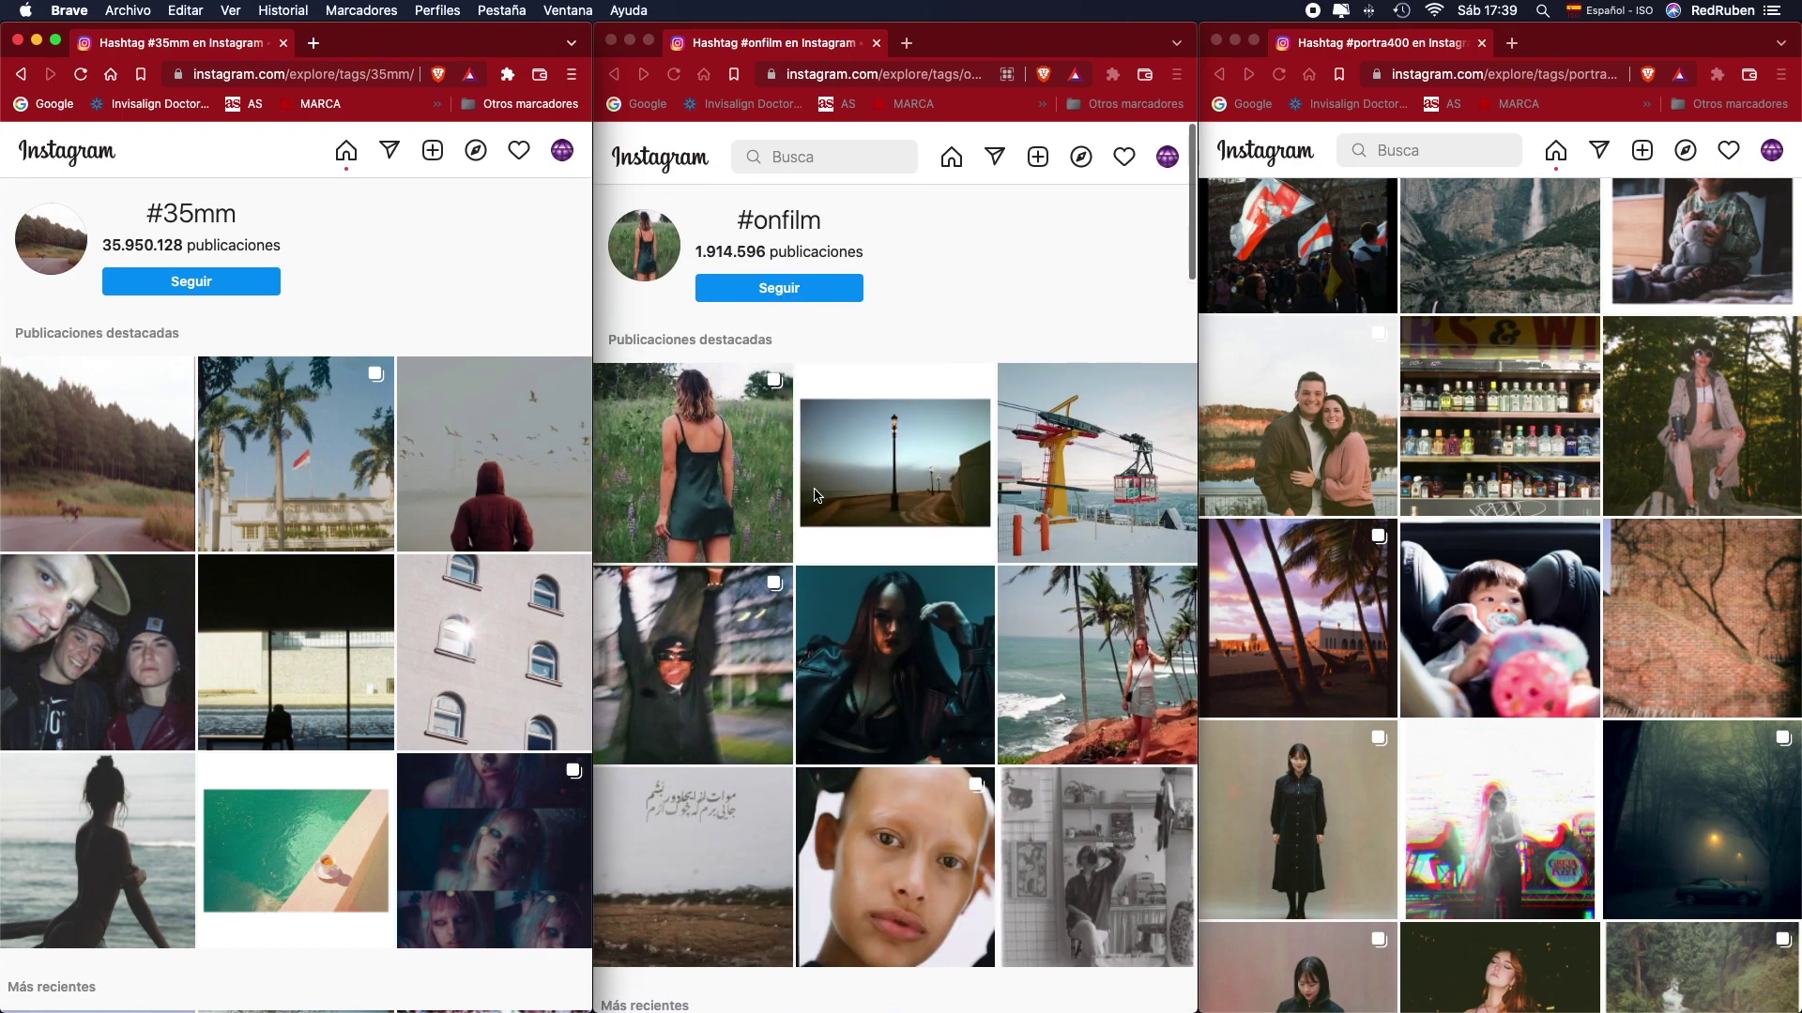
{"action": "scroll", "coordinate": [1553, 558], "scroll_direction": "up", "scroll_amount": 1}
{"action": "scroll", "coordinate": [1553, 558], "scroll_direction": "up", "scroll_amount": 10}
{"action": "scroll", "coordinate": [1549, 525], "scroll_direction": "up", "scroll_amount": 10}
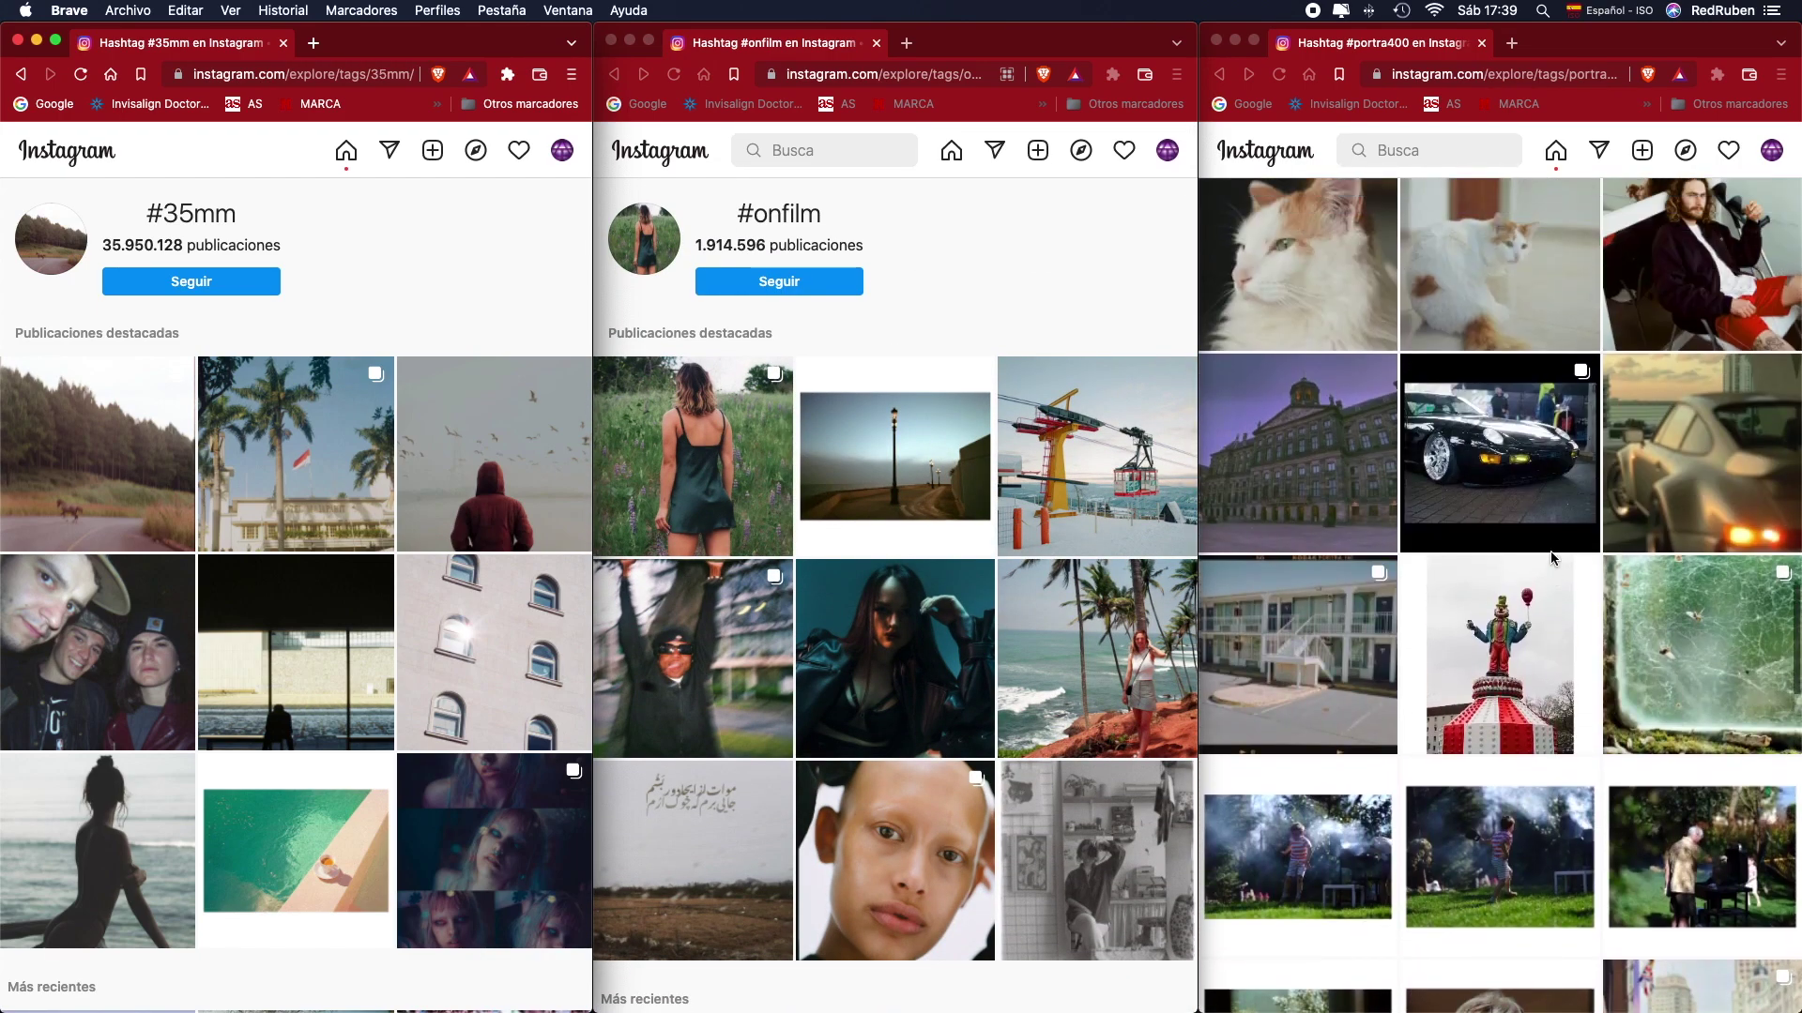
{"action": "scroll", "coordinate": [1529, 451], "scroll_direction": "up", "scroll_amount": 10}
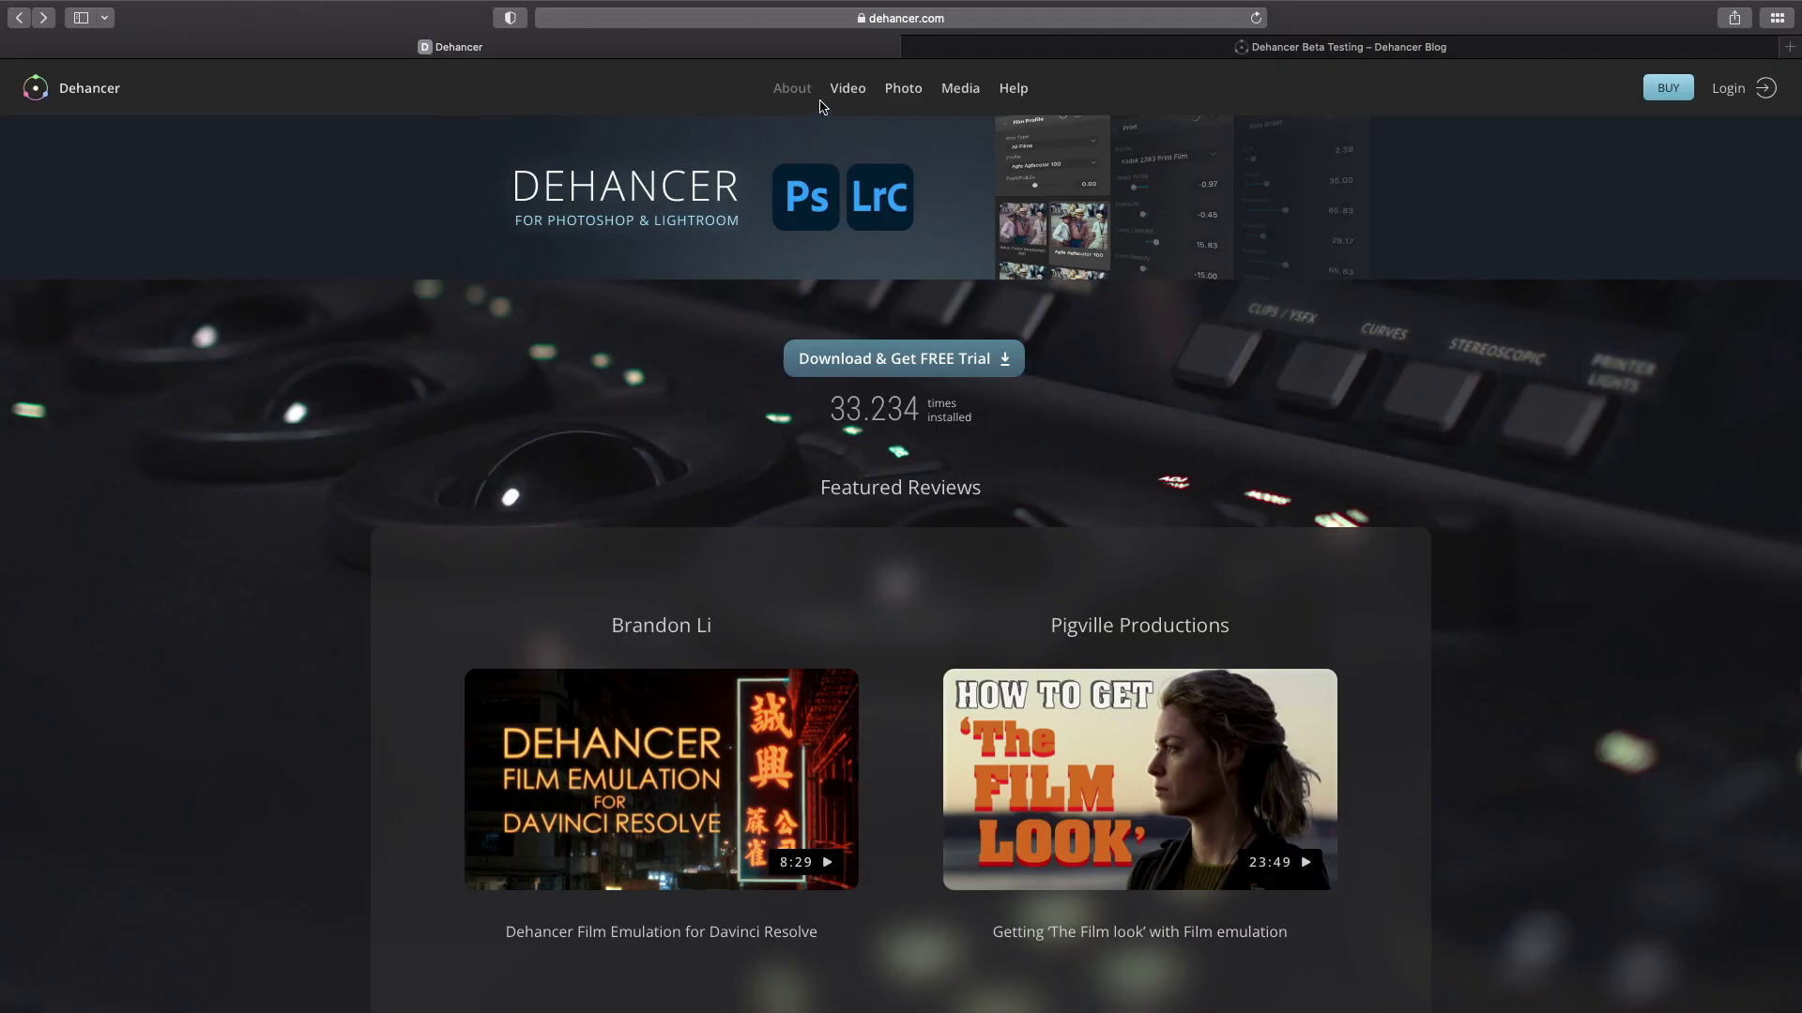
Step: Browse Dehancer's video plugin section and peek at its film and camera profile list
{"action": "left_click", "coordinate": [848, 90]}
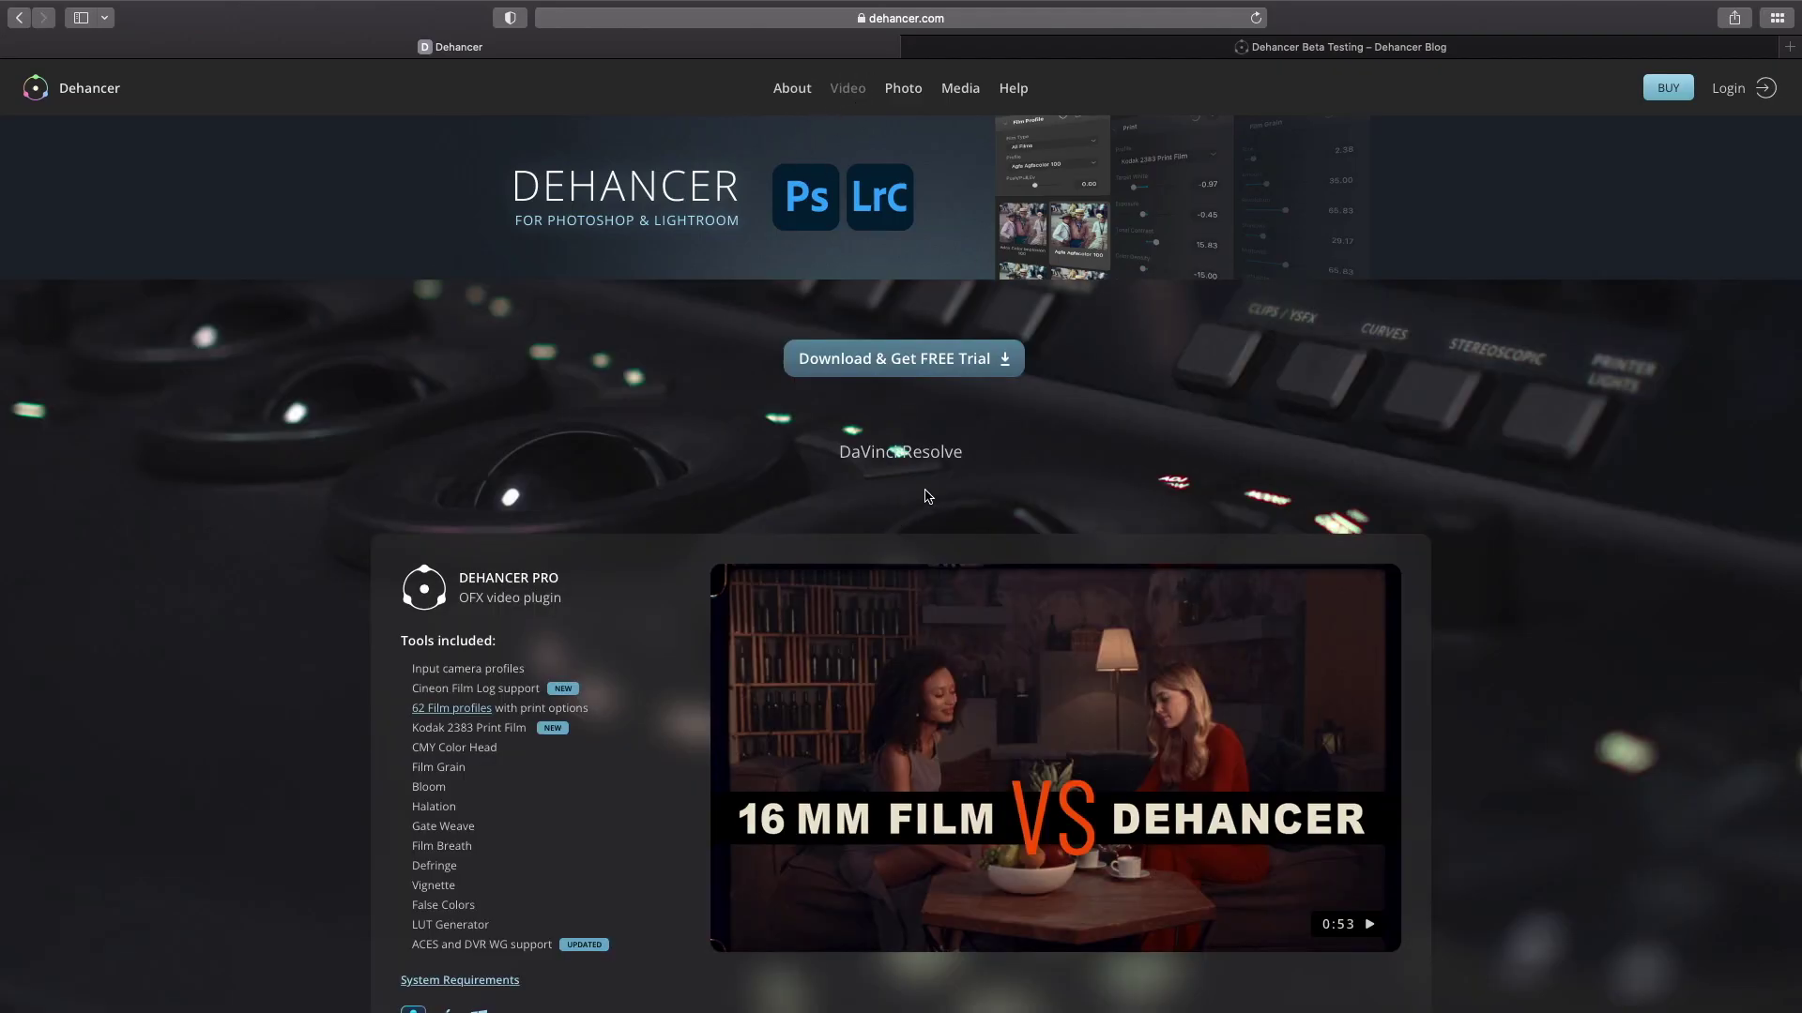
{"action": "scroll", "coordinate": [994, 616], "scroll_direction": "down", "scroll_amount": 2}
{"action": "scroll", "coordinate": [956, 611], "scroll_direction": "down", "scroll_amount": 2}
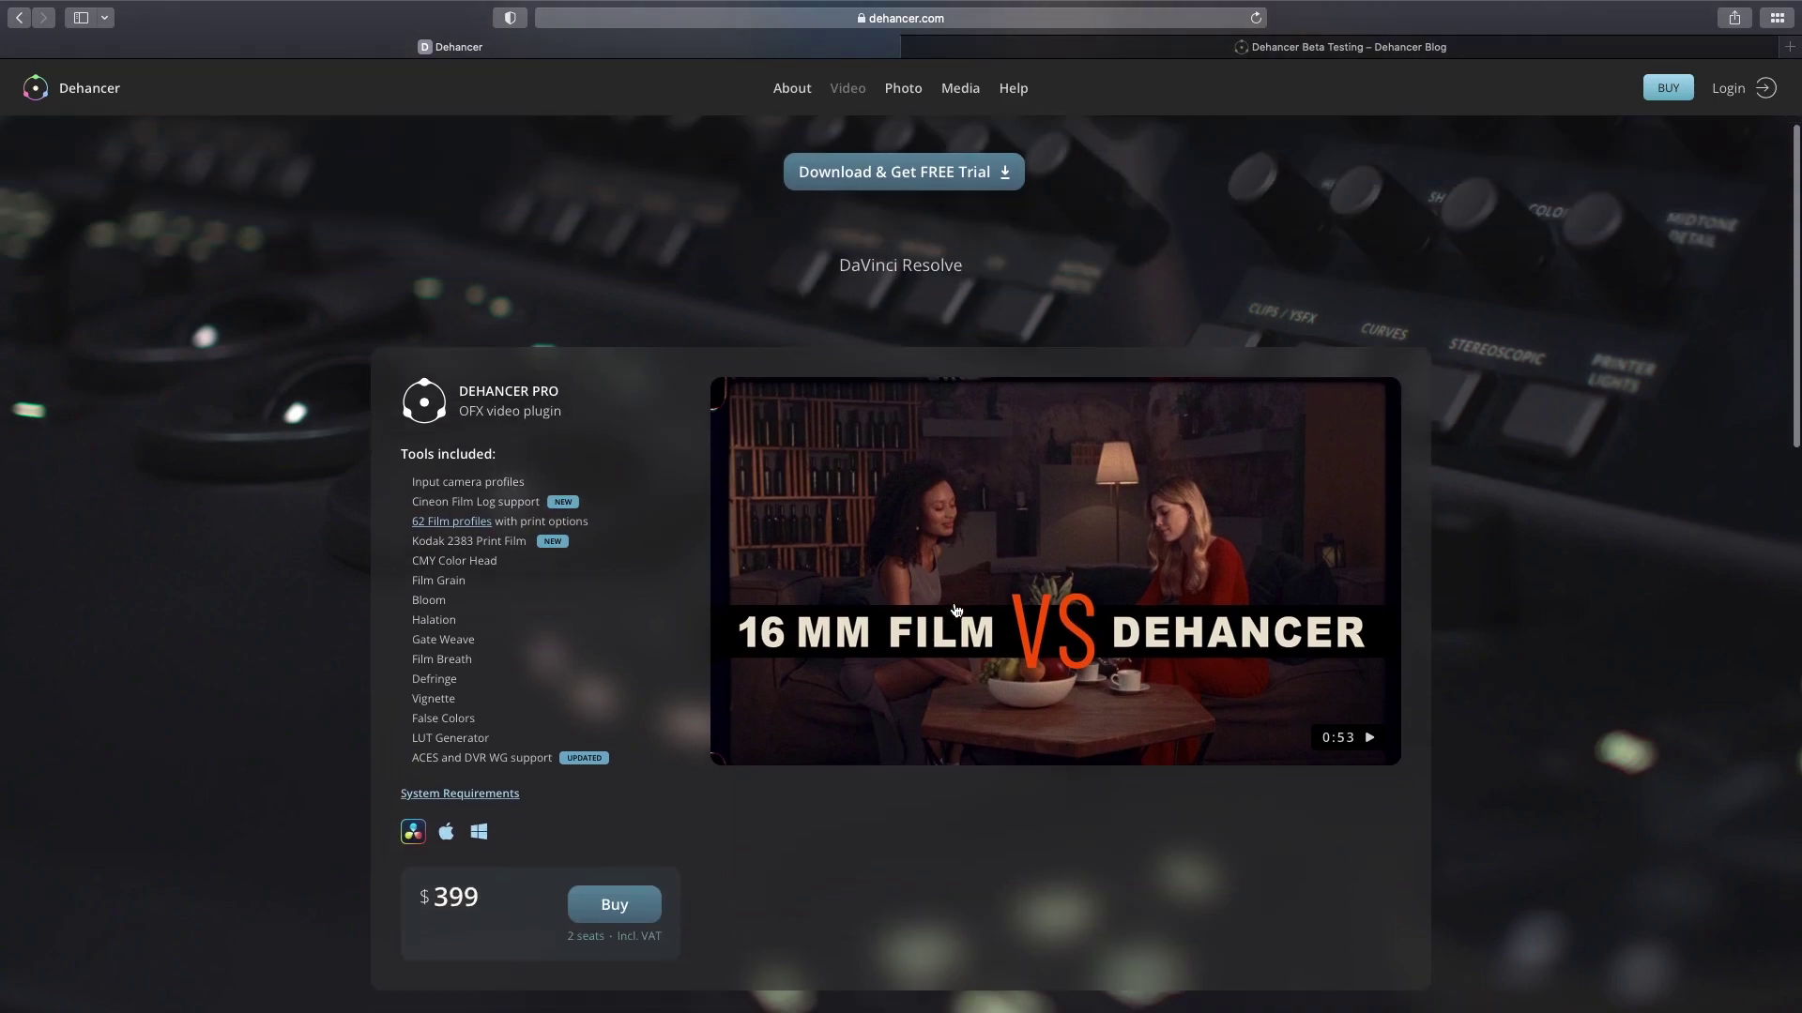
{"action": "left_click", "coordinate": [452, 522]}
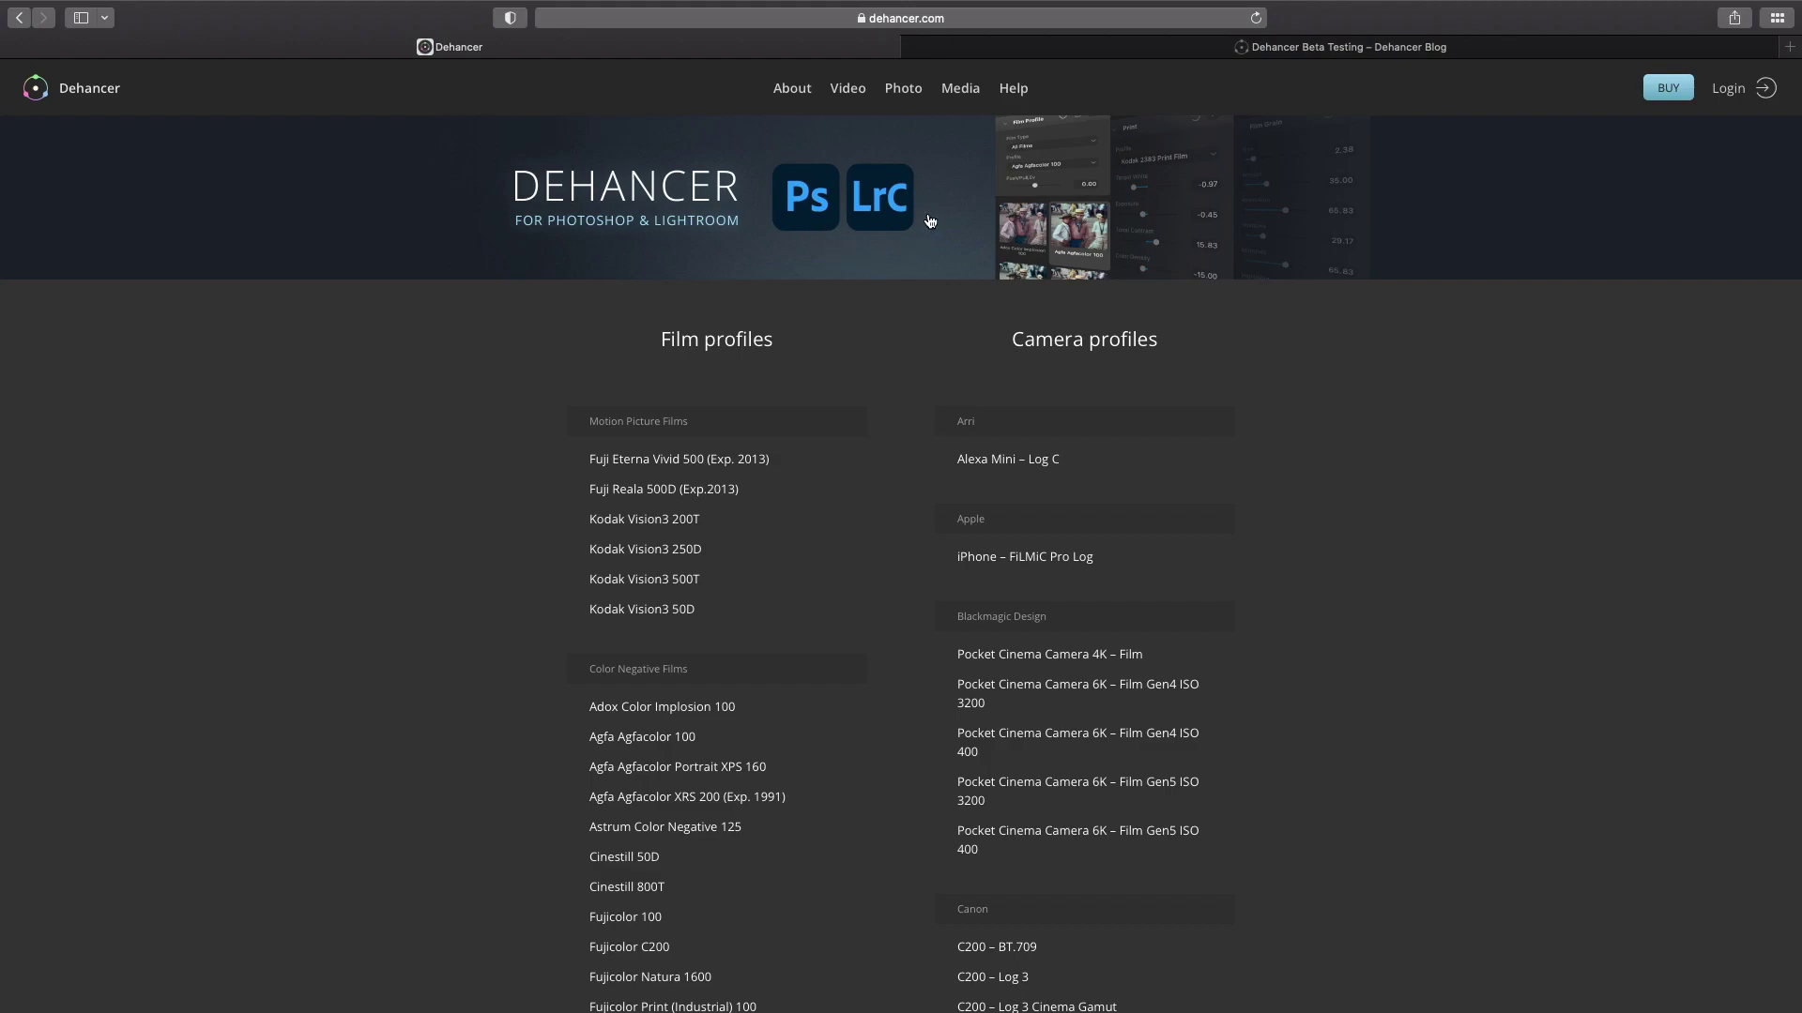
{"action": "key", "text": "super+bracketleft"}
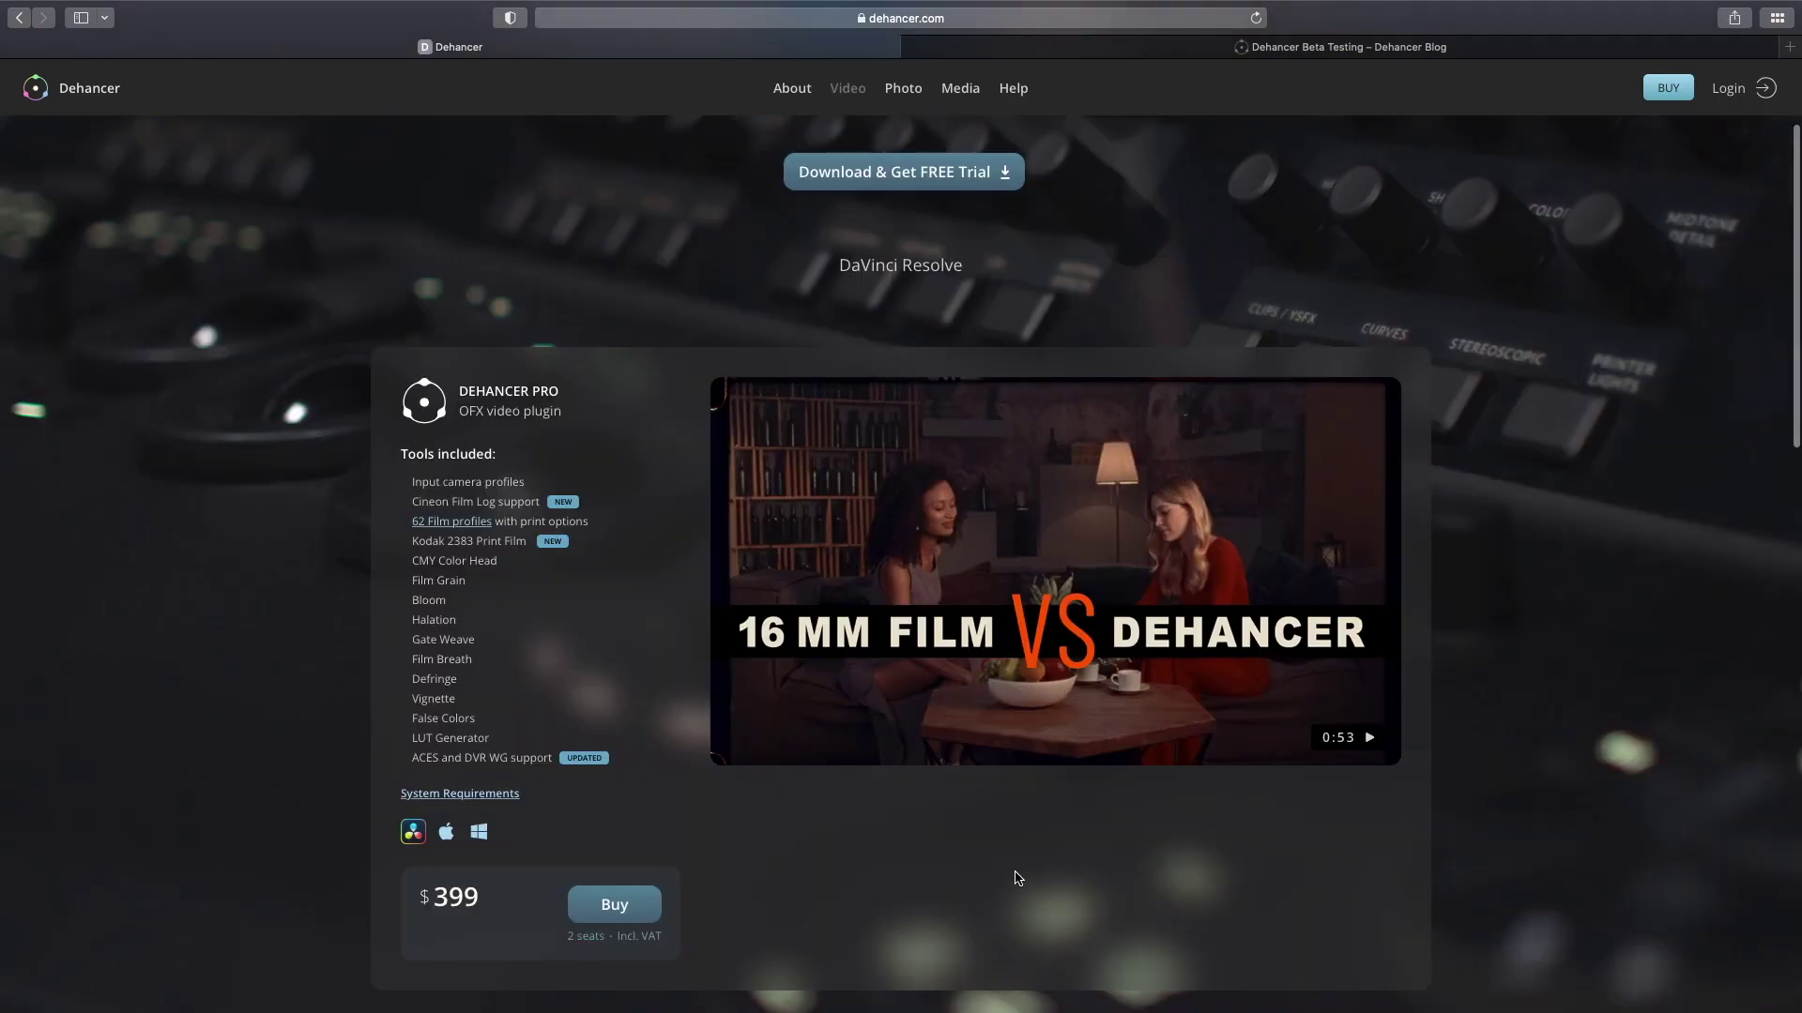
Step: Scroll through the 62 film profiles list, then open the Photo plugin demo video
{"action": "left_click", "coordinate": [463, 528]}
{"action": "scroll", "coordinate": [873, 413], "scroll_direction": "down", "scroll_amount": 2}
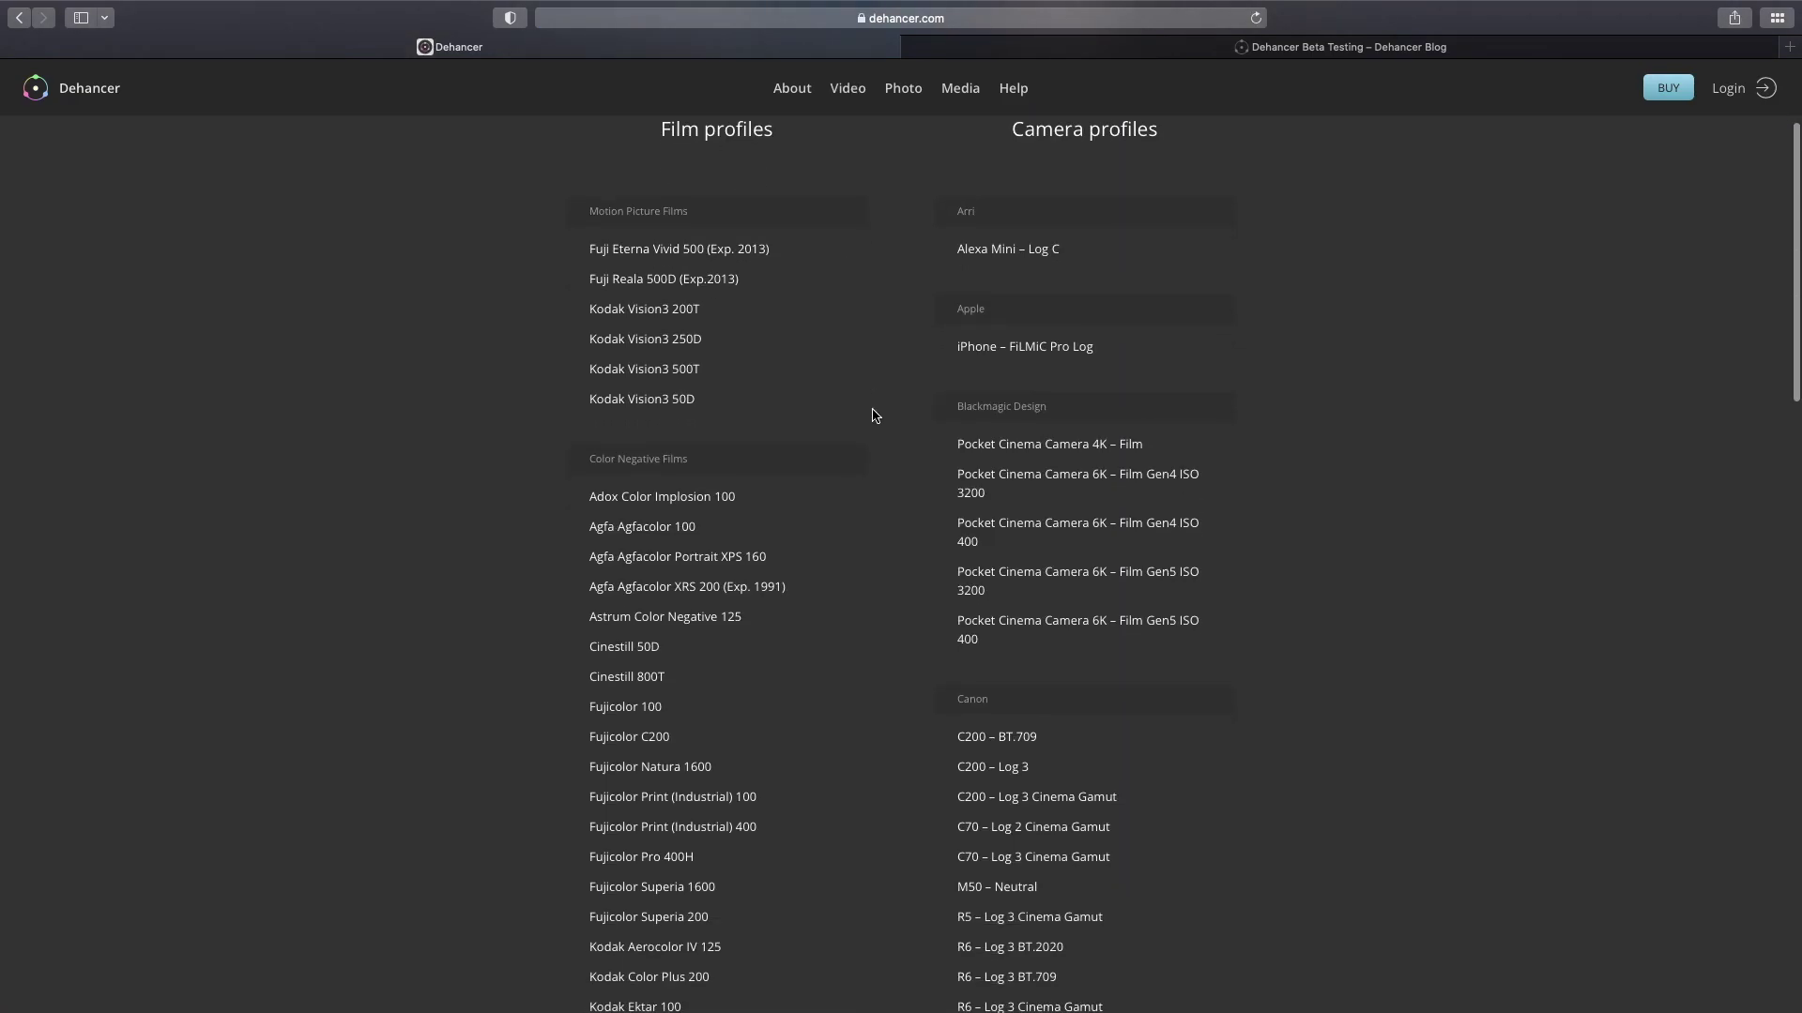
{"action": "scroll", "coordinate": [825, 488], "scroll_direction": "down", "scroll_amount": 2}
{"action": "scroll", "coordinate": [838, 535], "scroll_direction": "down", "scroll_amount": 2}
{"action": "scroll", "coordinate": [836, 535], "scroll_direction": "down", "scroll_amount": 2}
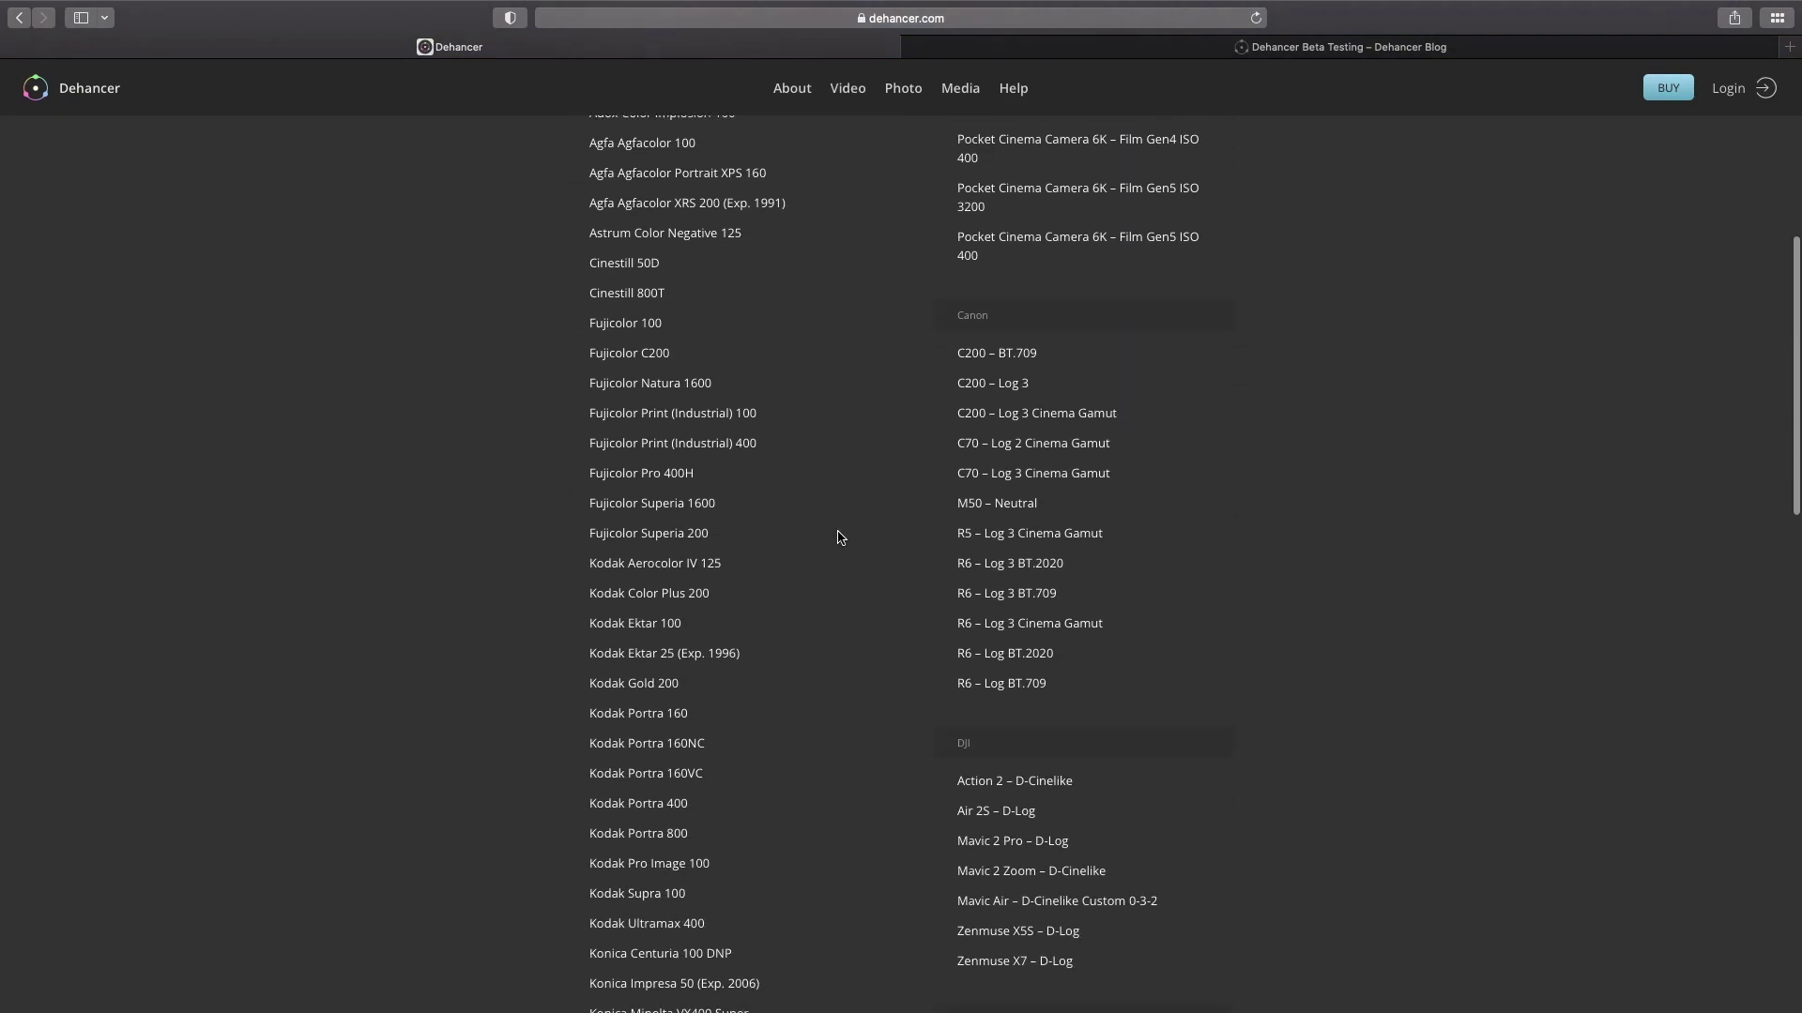
{"action": "scroll", "coordinate": [836, 535], "scroll_direction": "up", "scroll_amount": 8}
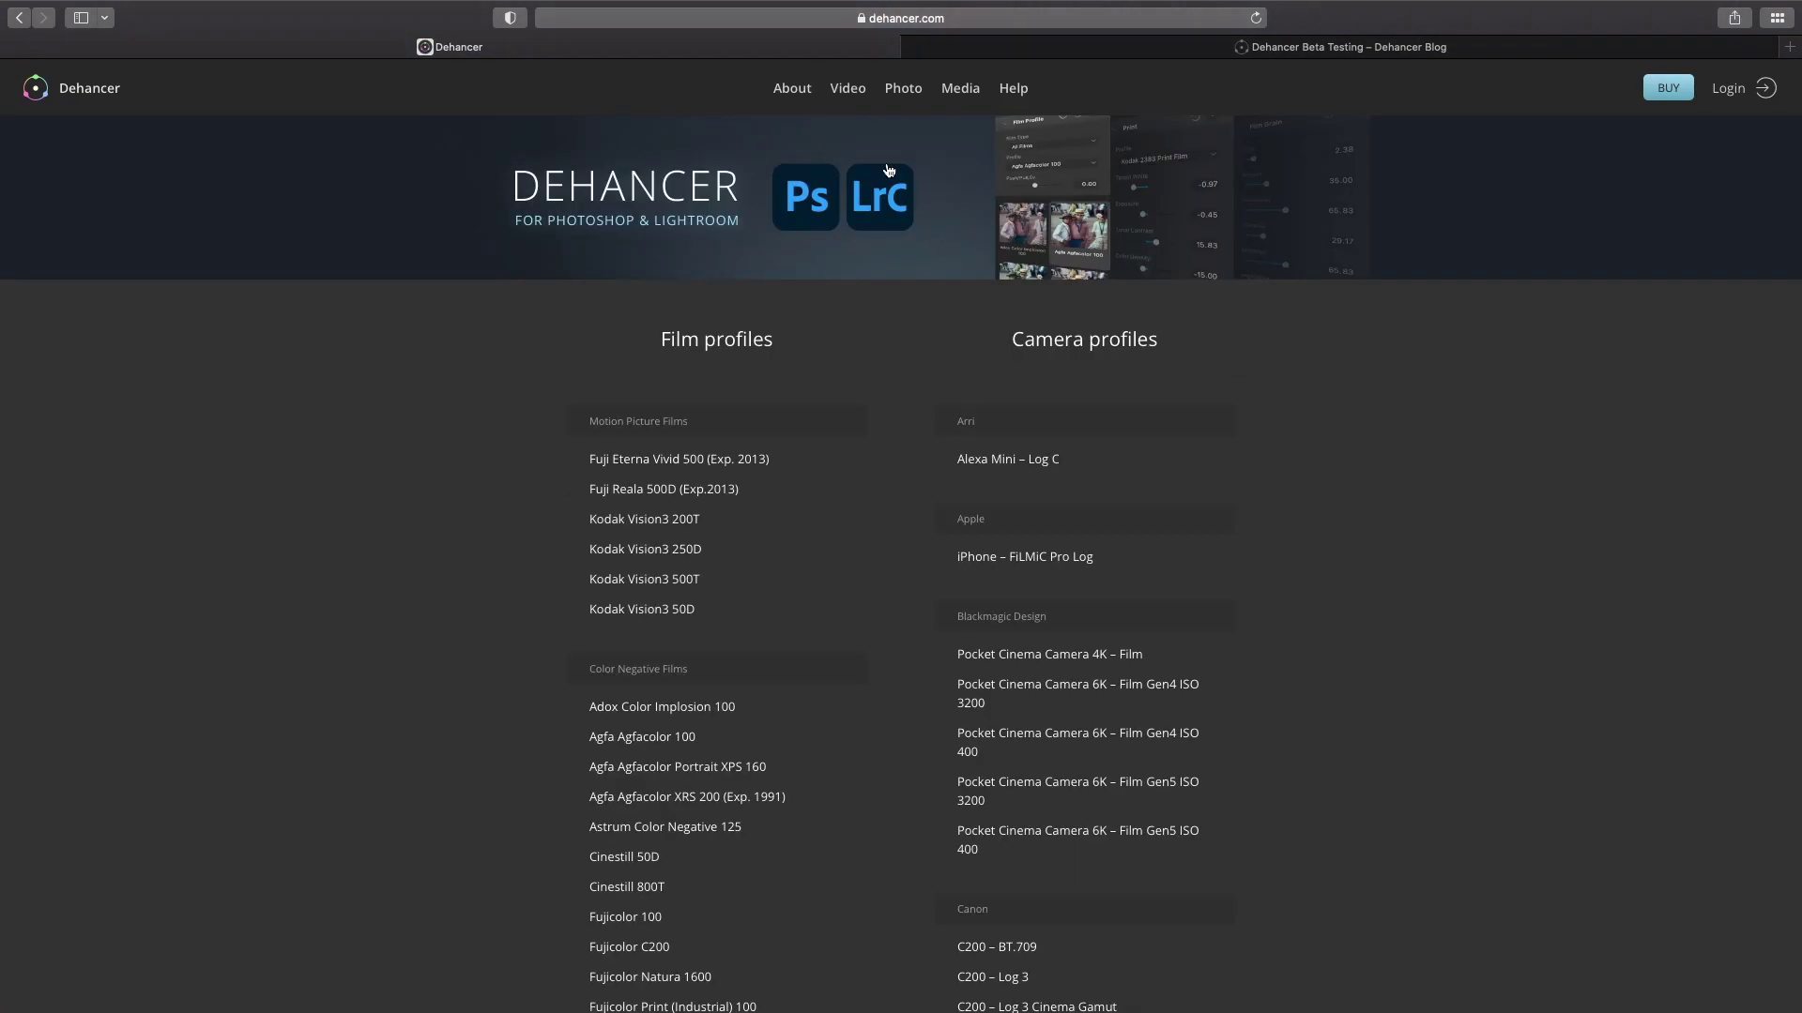
{"action": "left_click", "coordinate": [898, 97]}
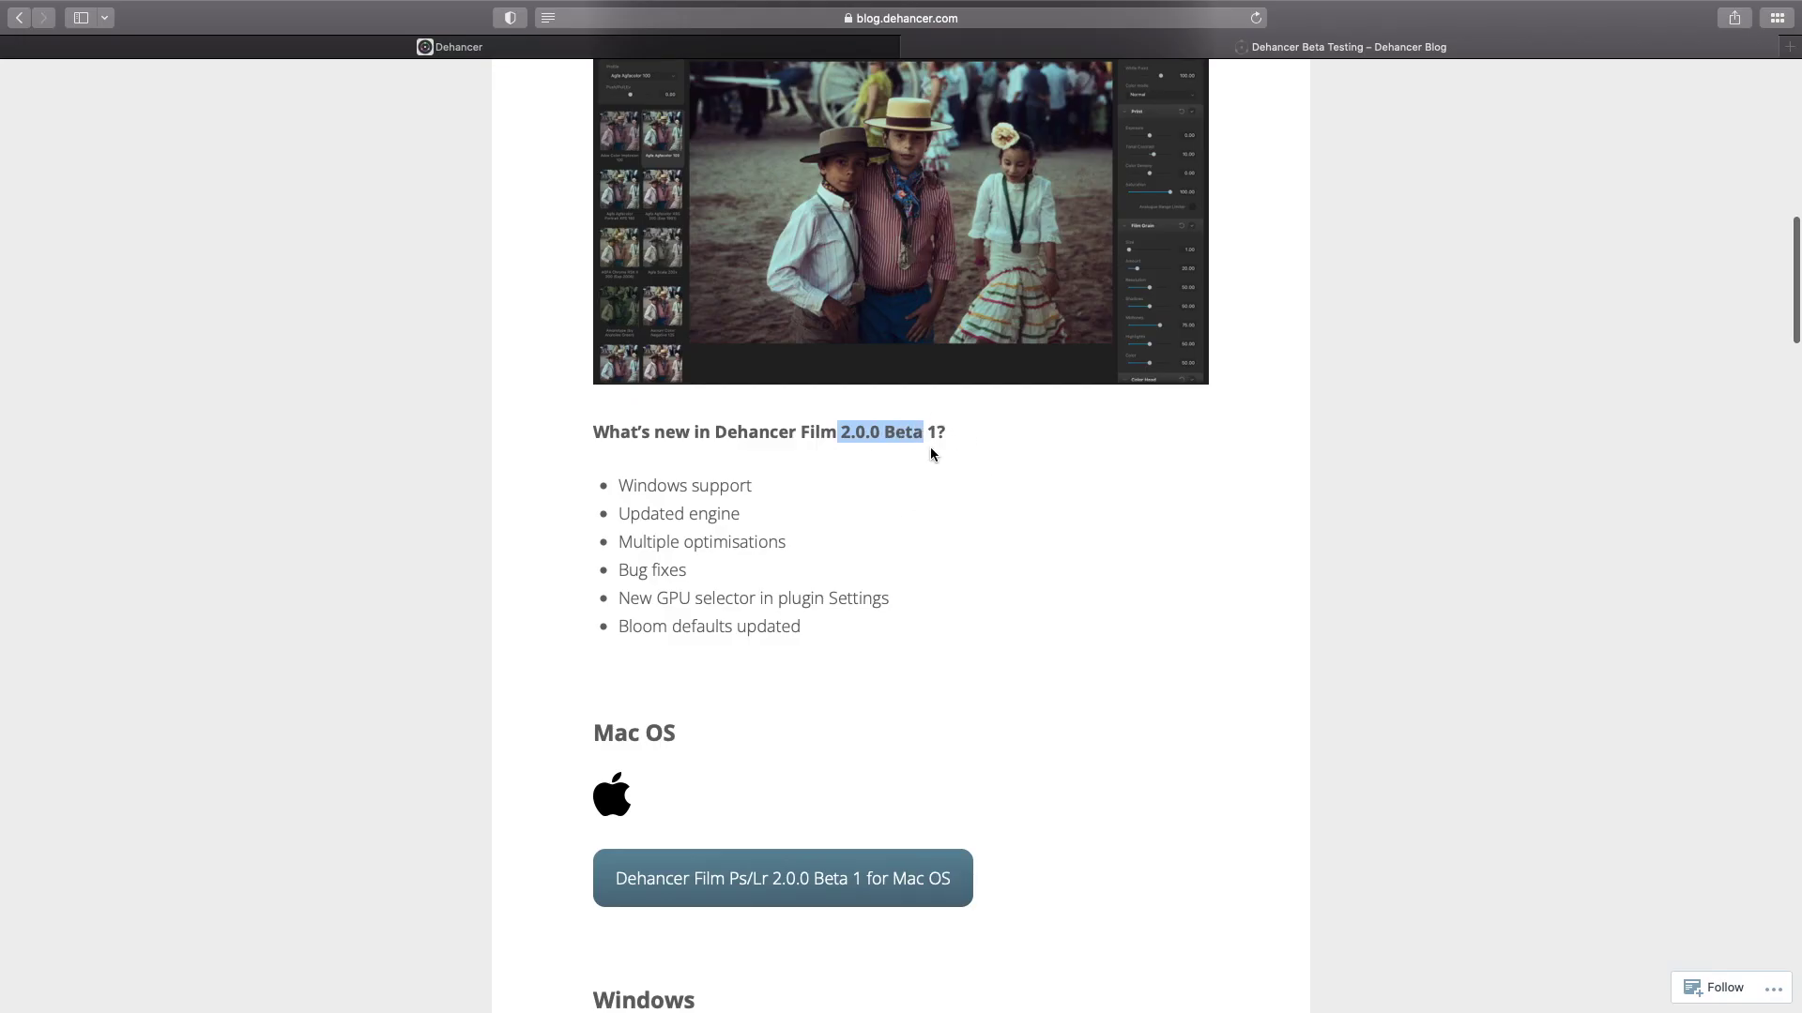
Step: Download the Dehancer Film Ps/Lr 2.0.0 Beta 1 Mac OS installer and check its progress
{"action": "left_click", "coordinate": [901, 432]}
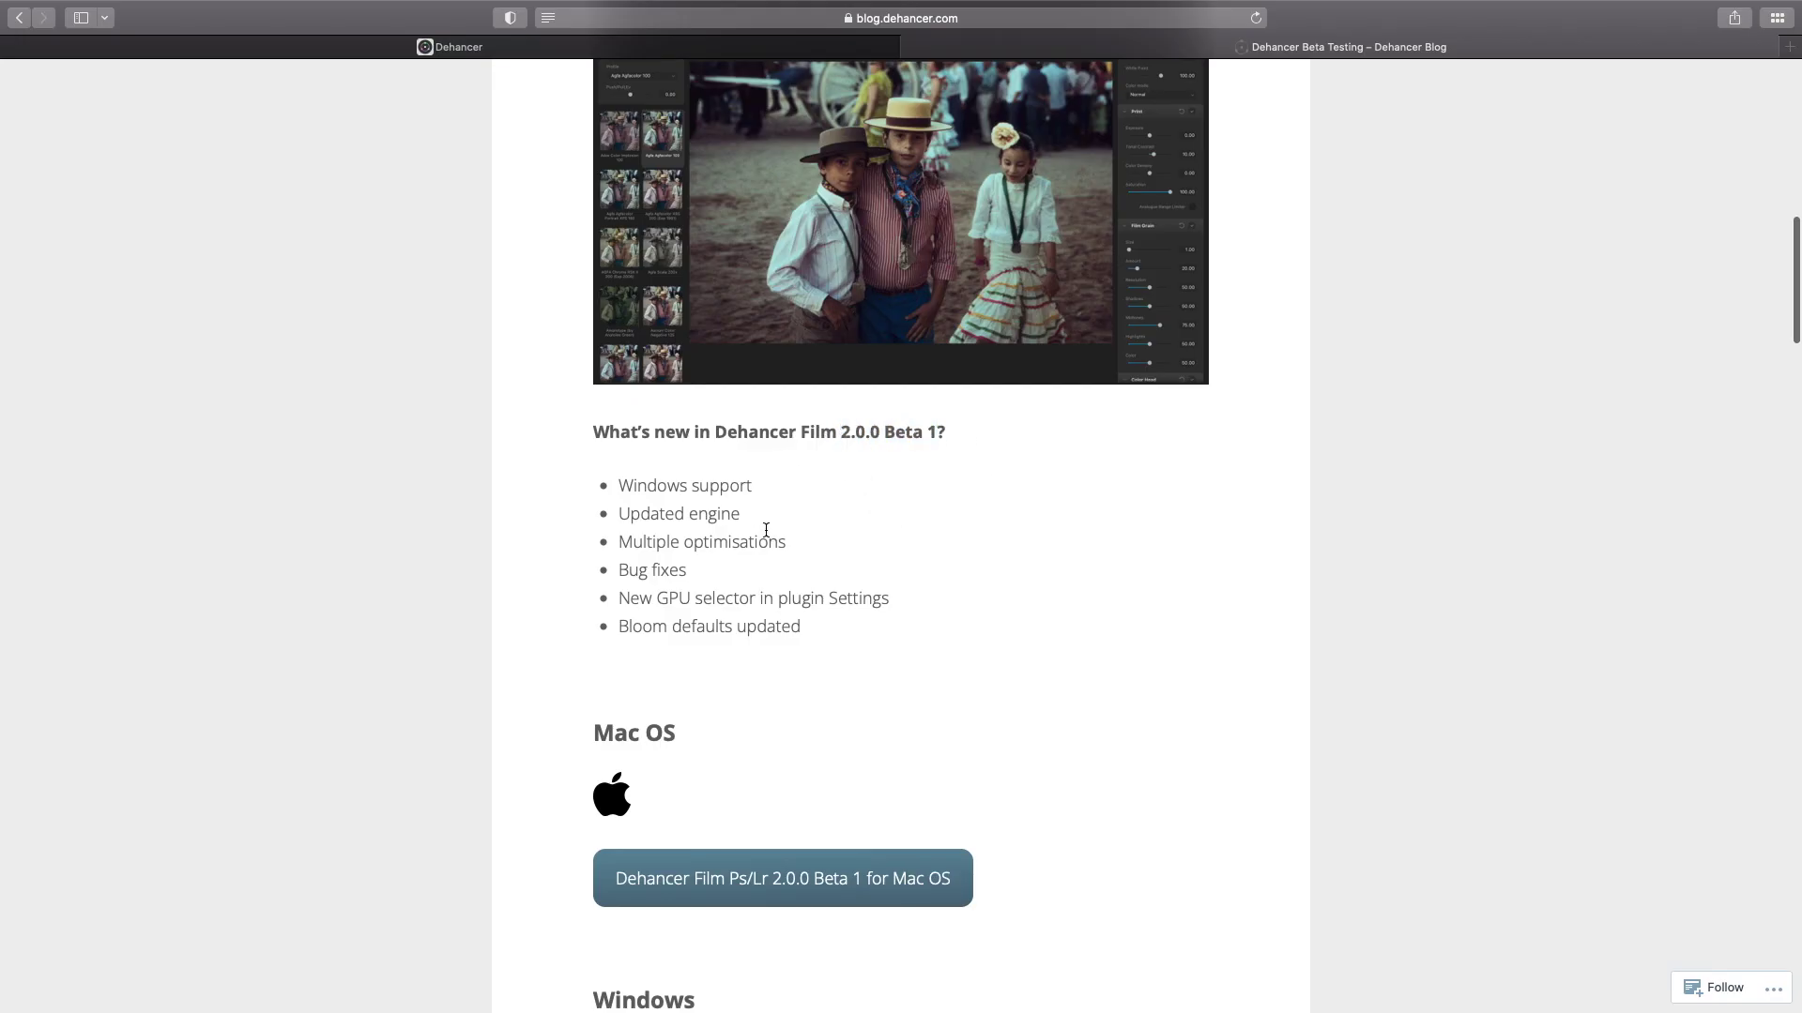
{"action": "left_click_drag", "start_coordinate": [638, 477], "coordinate": [685, 487]}
{"action": "scroll", "coordinate": [856, 554], "scroll_direction": "down", "scroll_amount": 3}
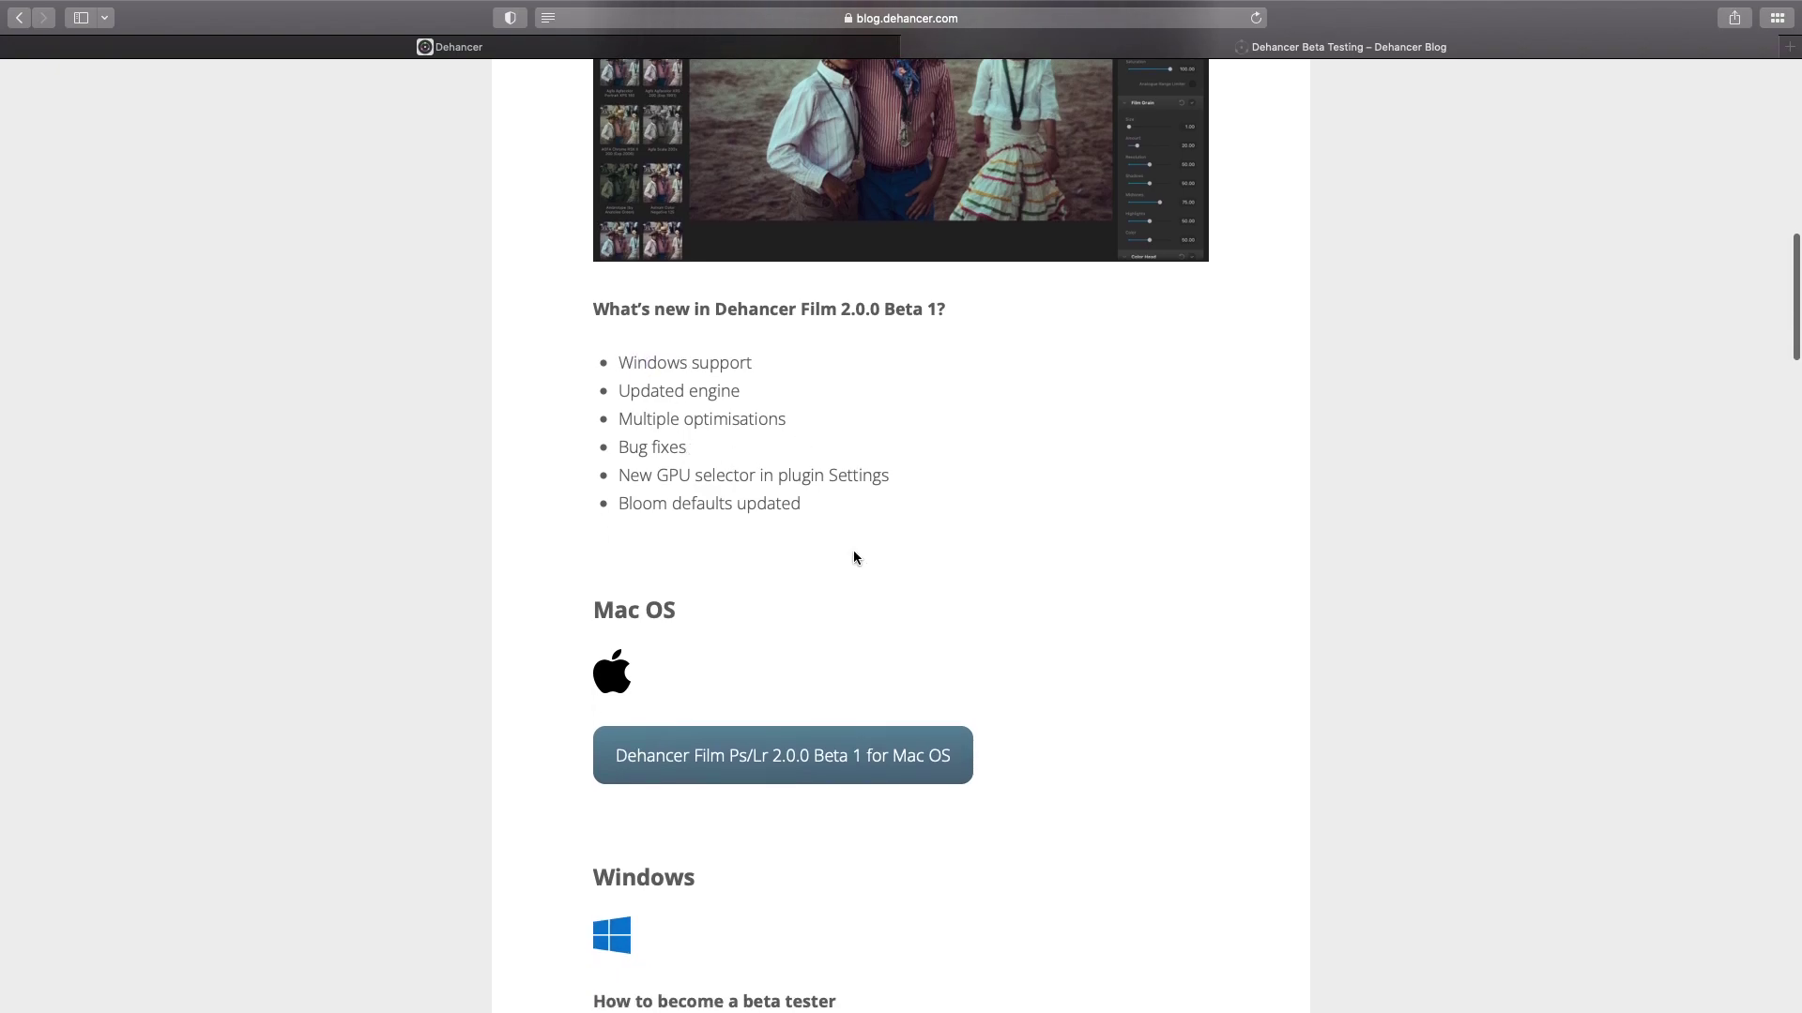
{"action": "left_click", "coordinate": [753, 743]}
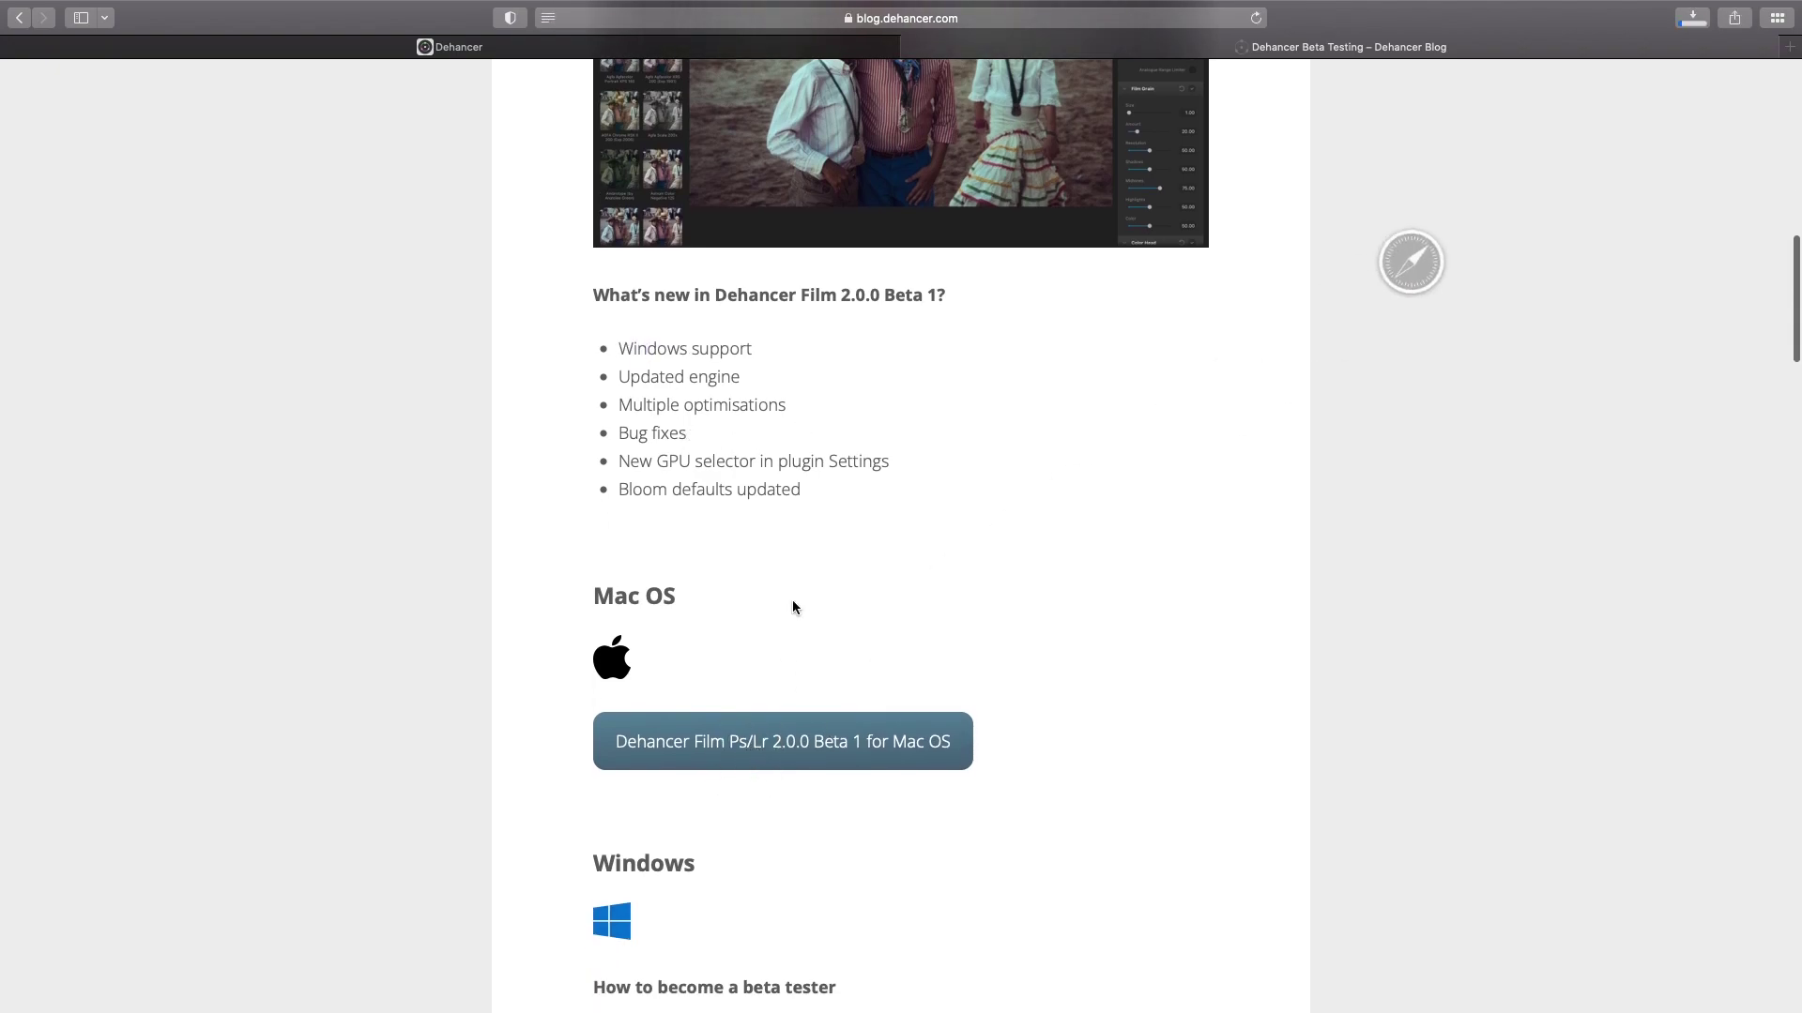
{"action": "left_click", "coordinate": [1693, 18]}
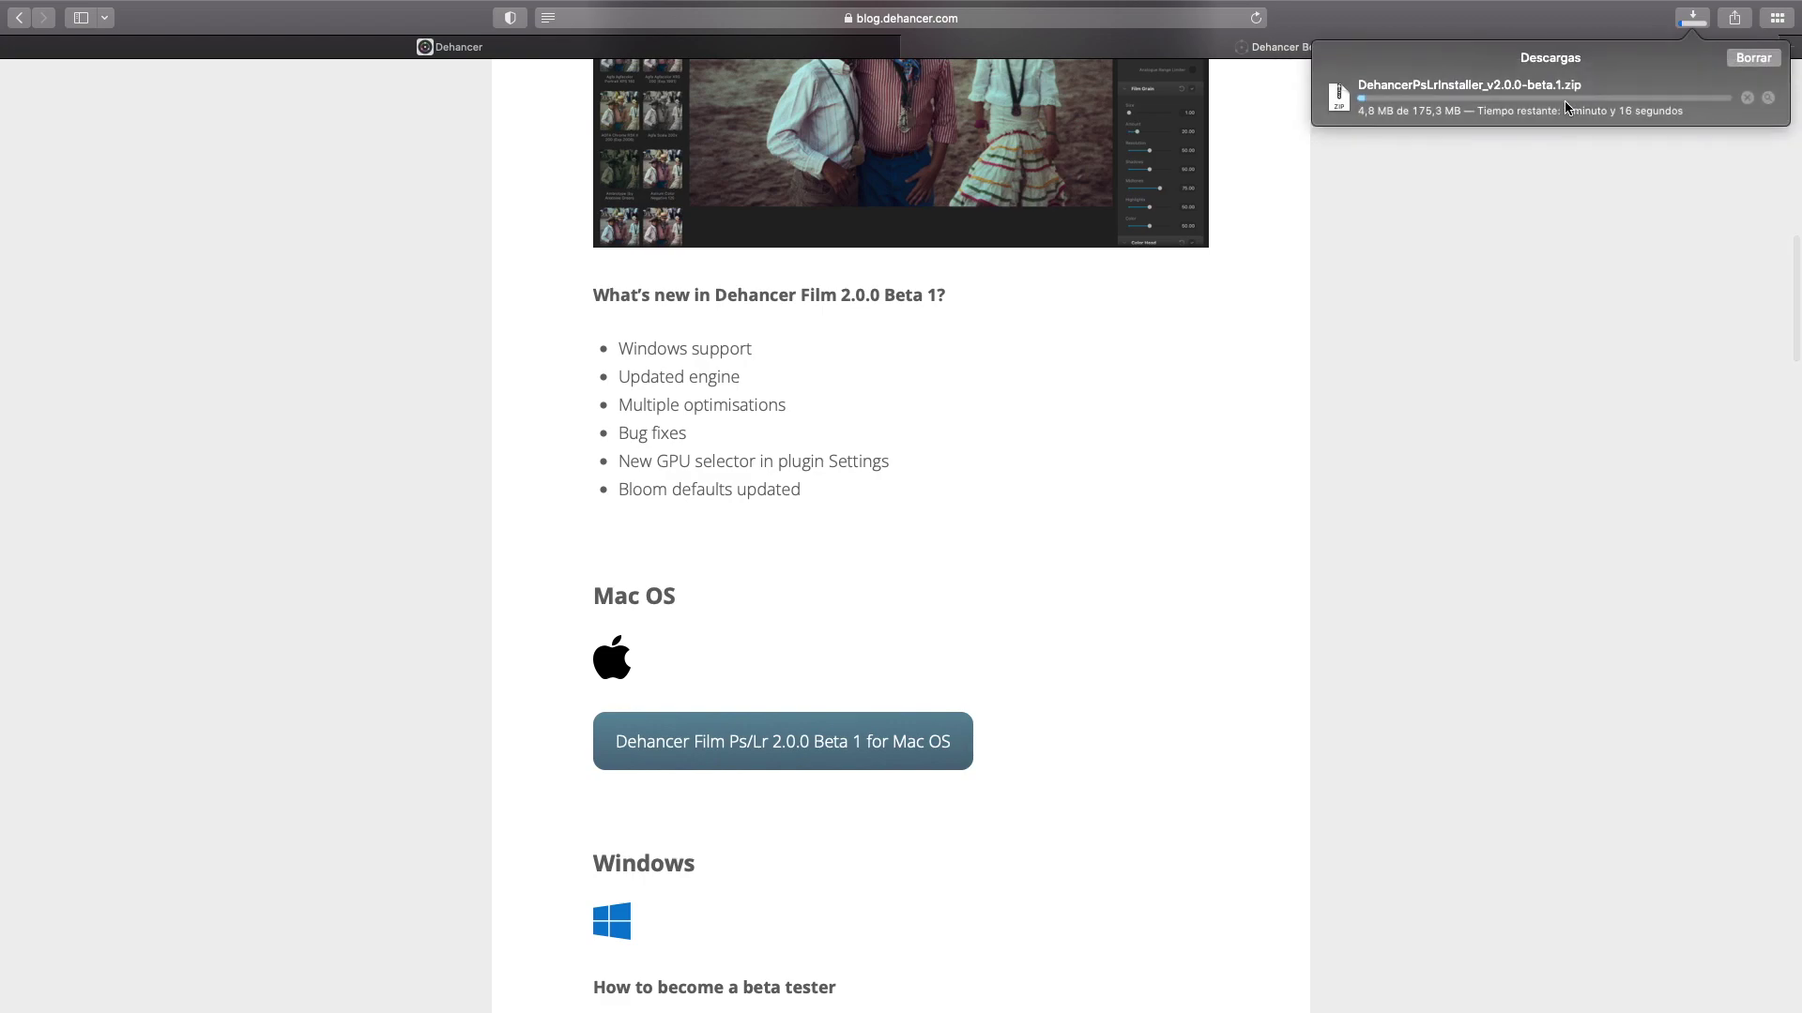
Step: Read the beta-tester section, highlighting its 2-week Promo license offer
{"action": "scroll", "coordinate": [658, 490], "scroll_direction": "down", "scroll_amount": 5}
{"action": "scroll", "coordinate": [748, 493], "scroll_direction": "up", "scroll_amount": 1}
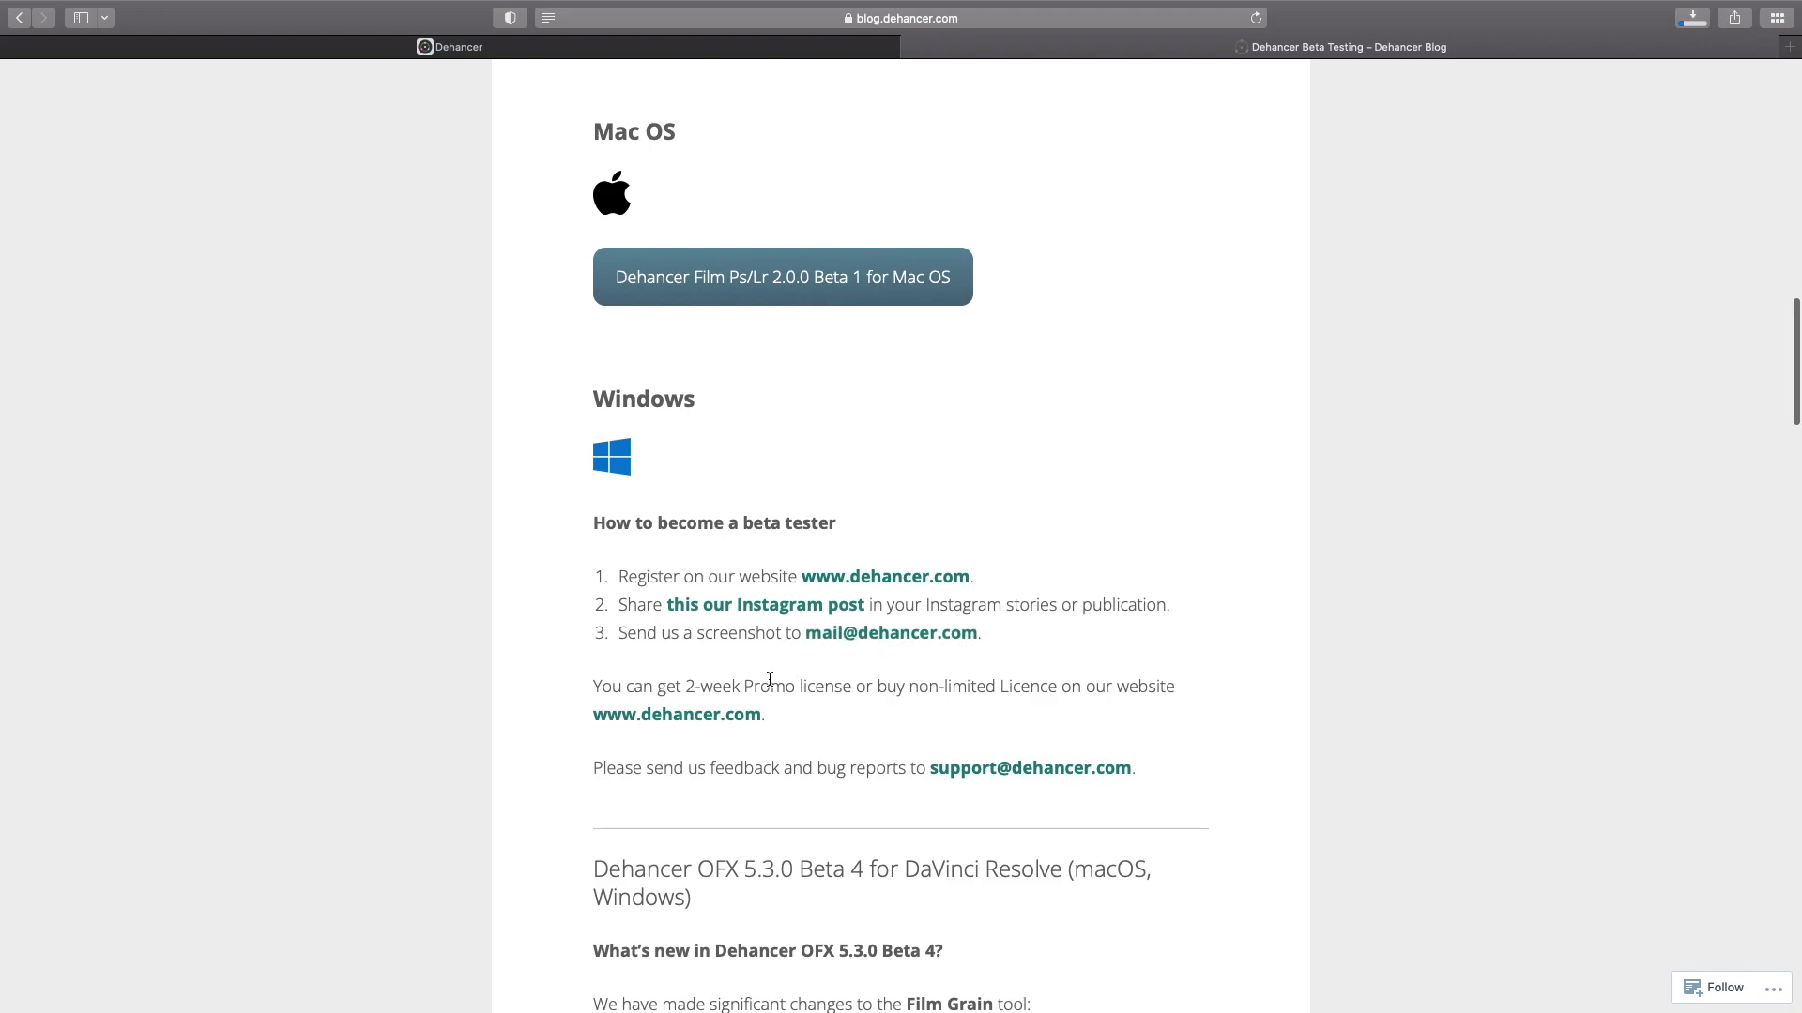
{"action": "left_click_drag", "start_coordinate": [679, 686], "coordinate": [852, 688]}
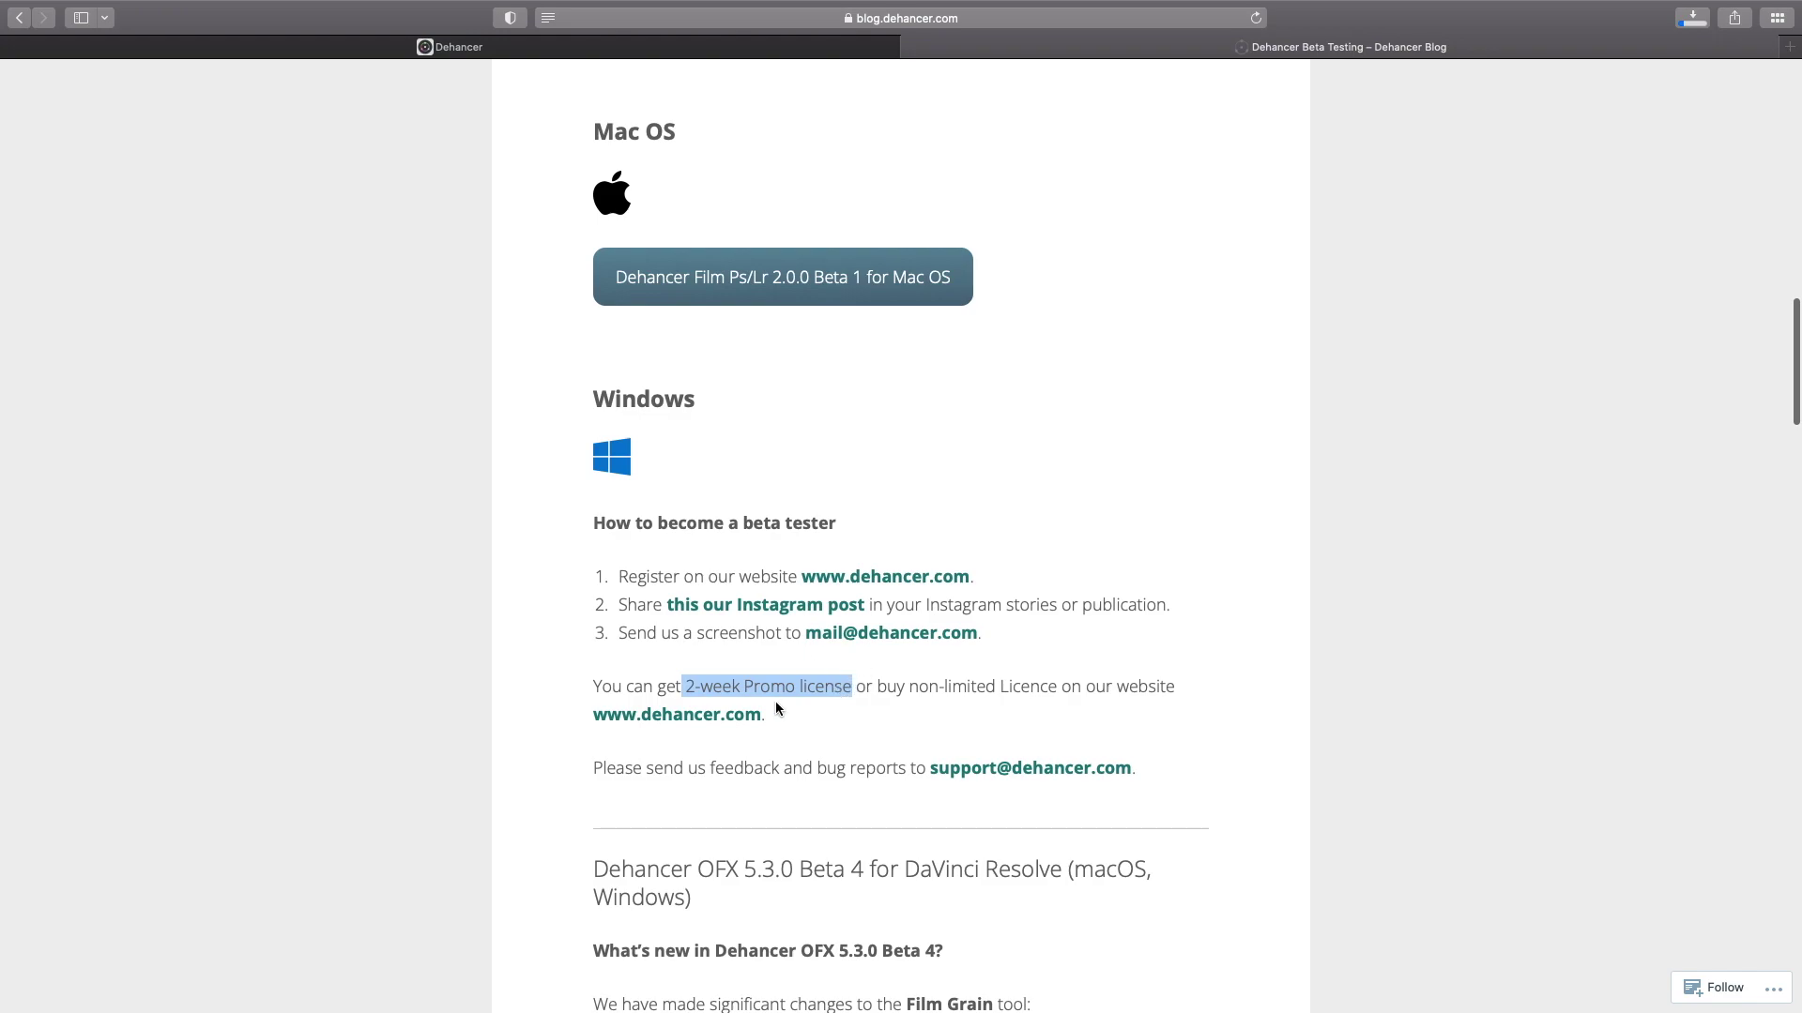
{"action": "left_click", "coordinate": [843, 708]}
{"action": "scroll", "coordinate": [909, 744], "scroll_direction": "down", "scroll_amount": 2}
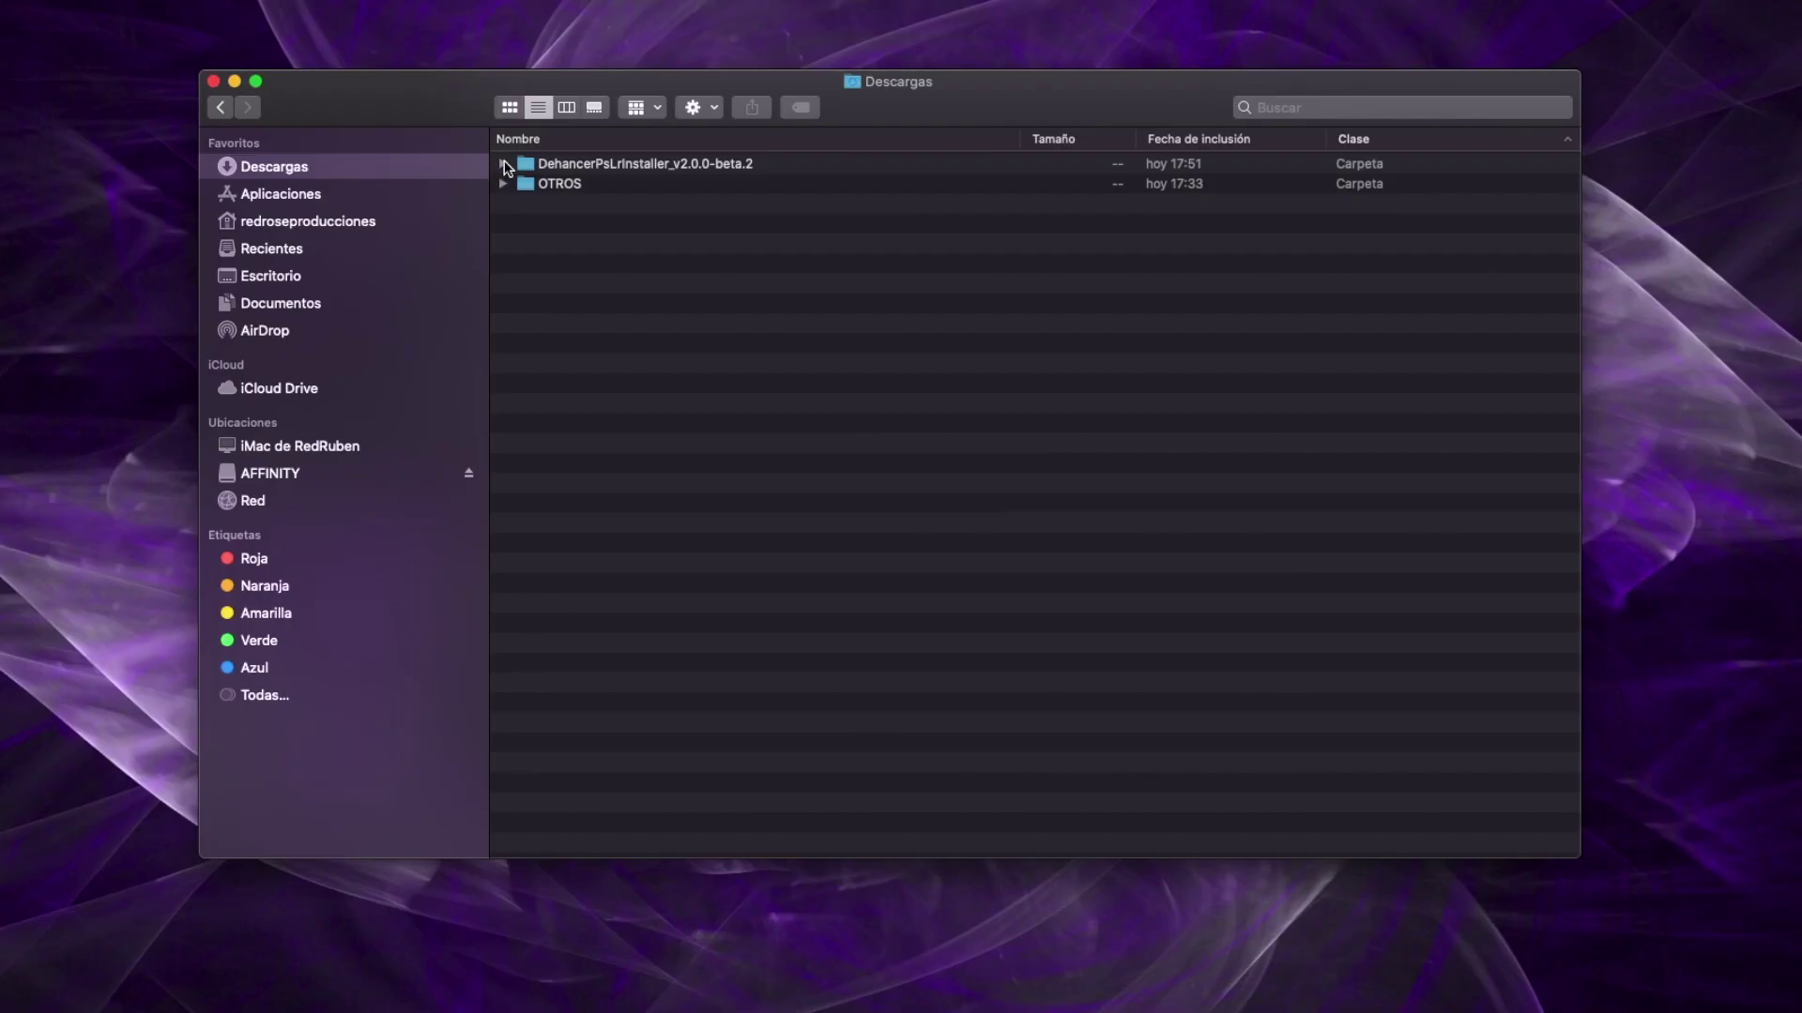
Step: Expand DehancerPsLrInstaller_v2.0.0-beta.2 and compare its arm64 and x86_64 Photoshop installers
{"action": "left_click", "coordinate": [504, 165]}
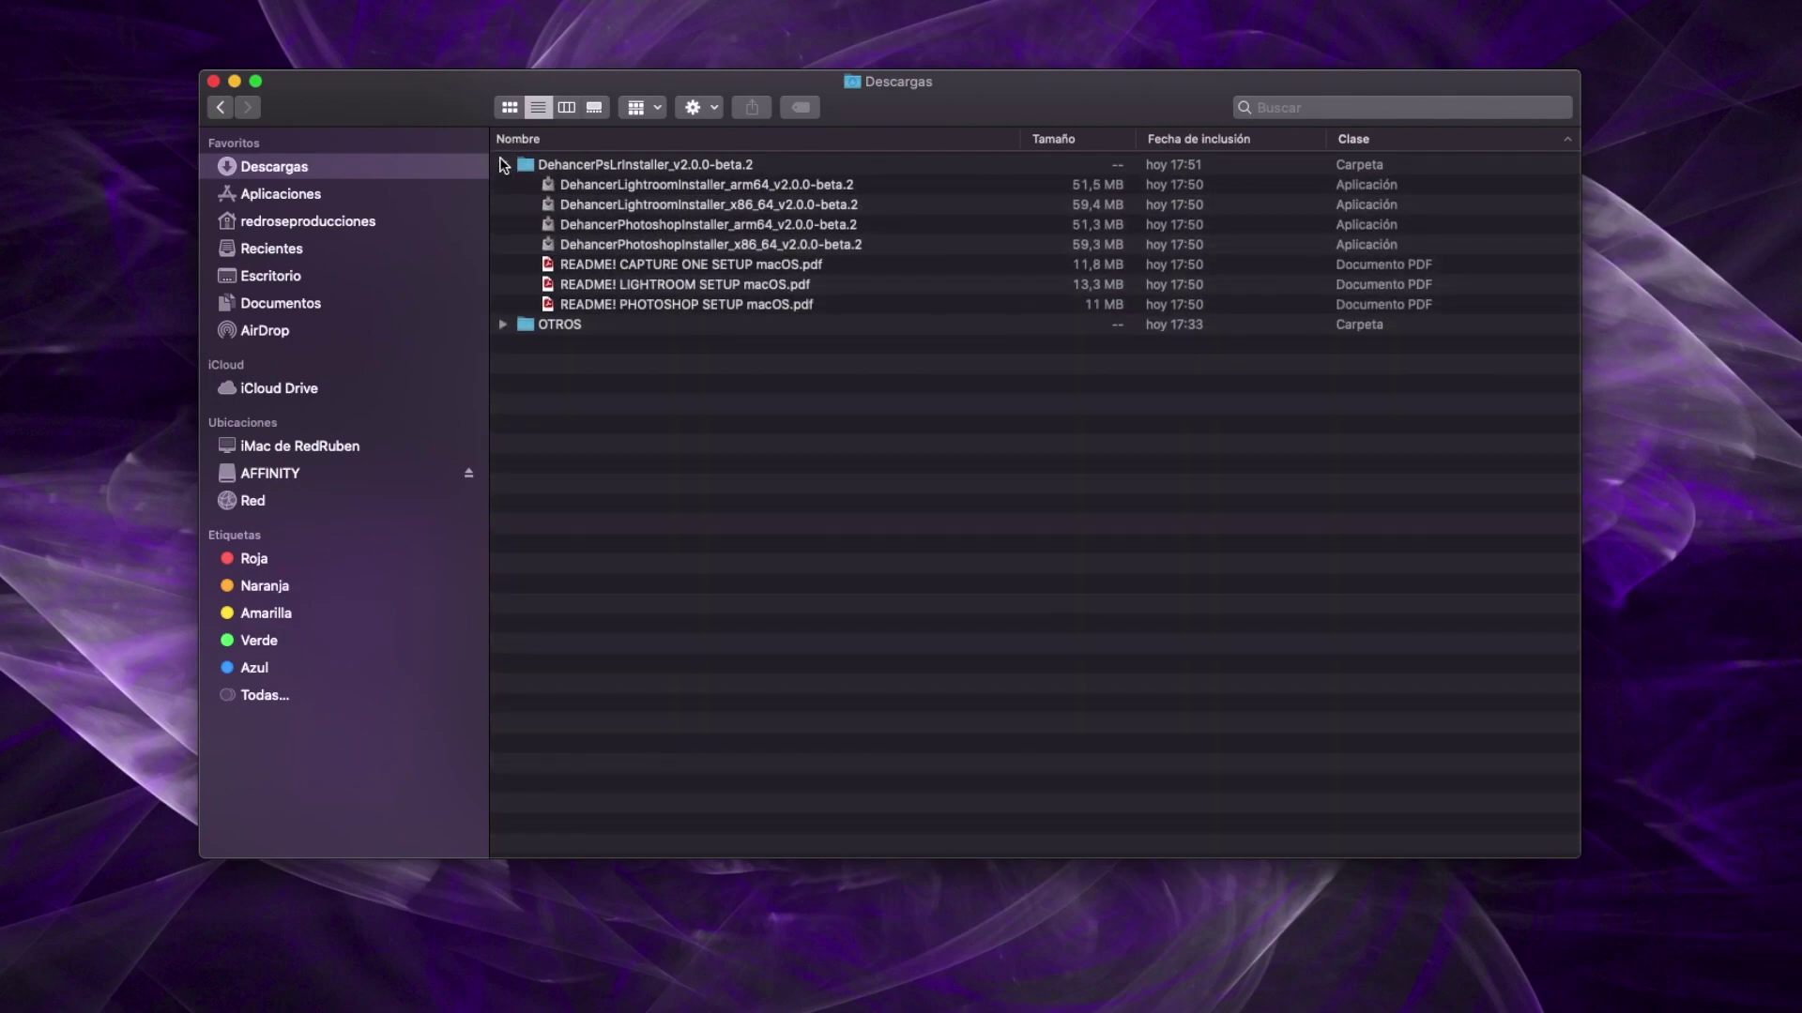
{"action": "left_click", "coordinate": [738, 246]}
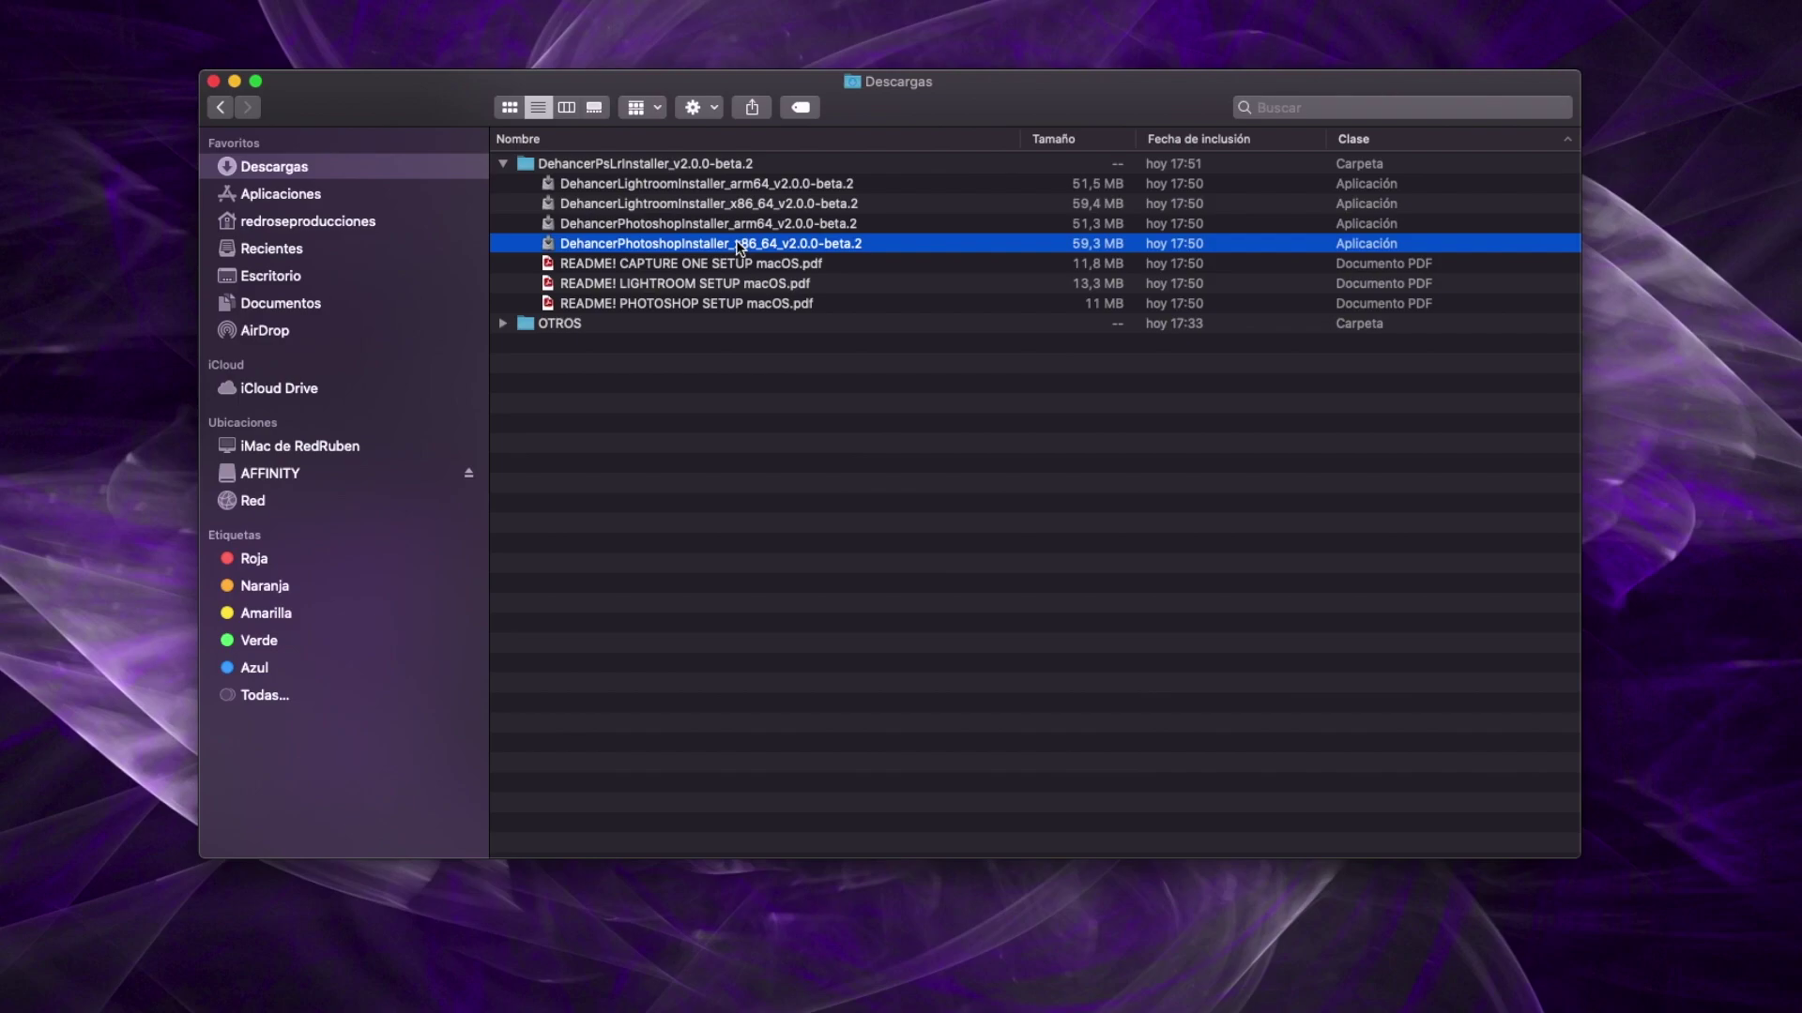
{"action": "left_click", "coordinate": [752, 227]}
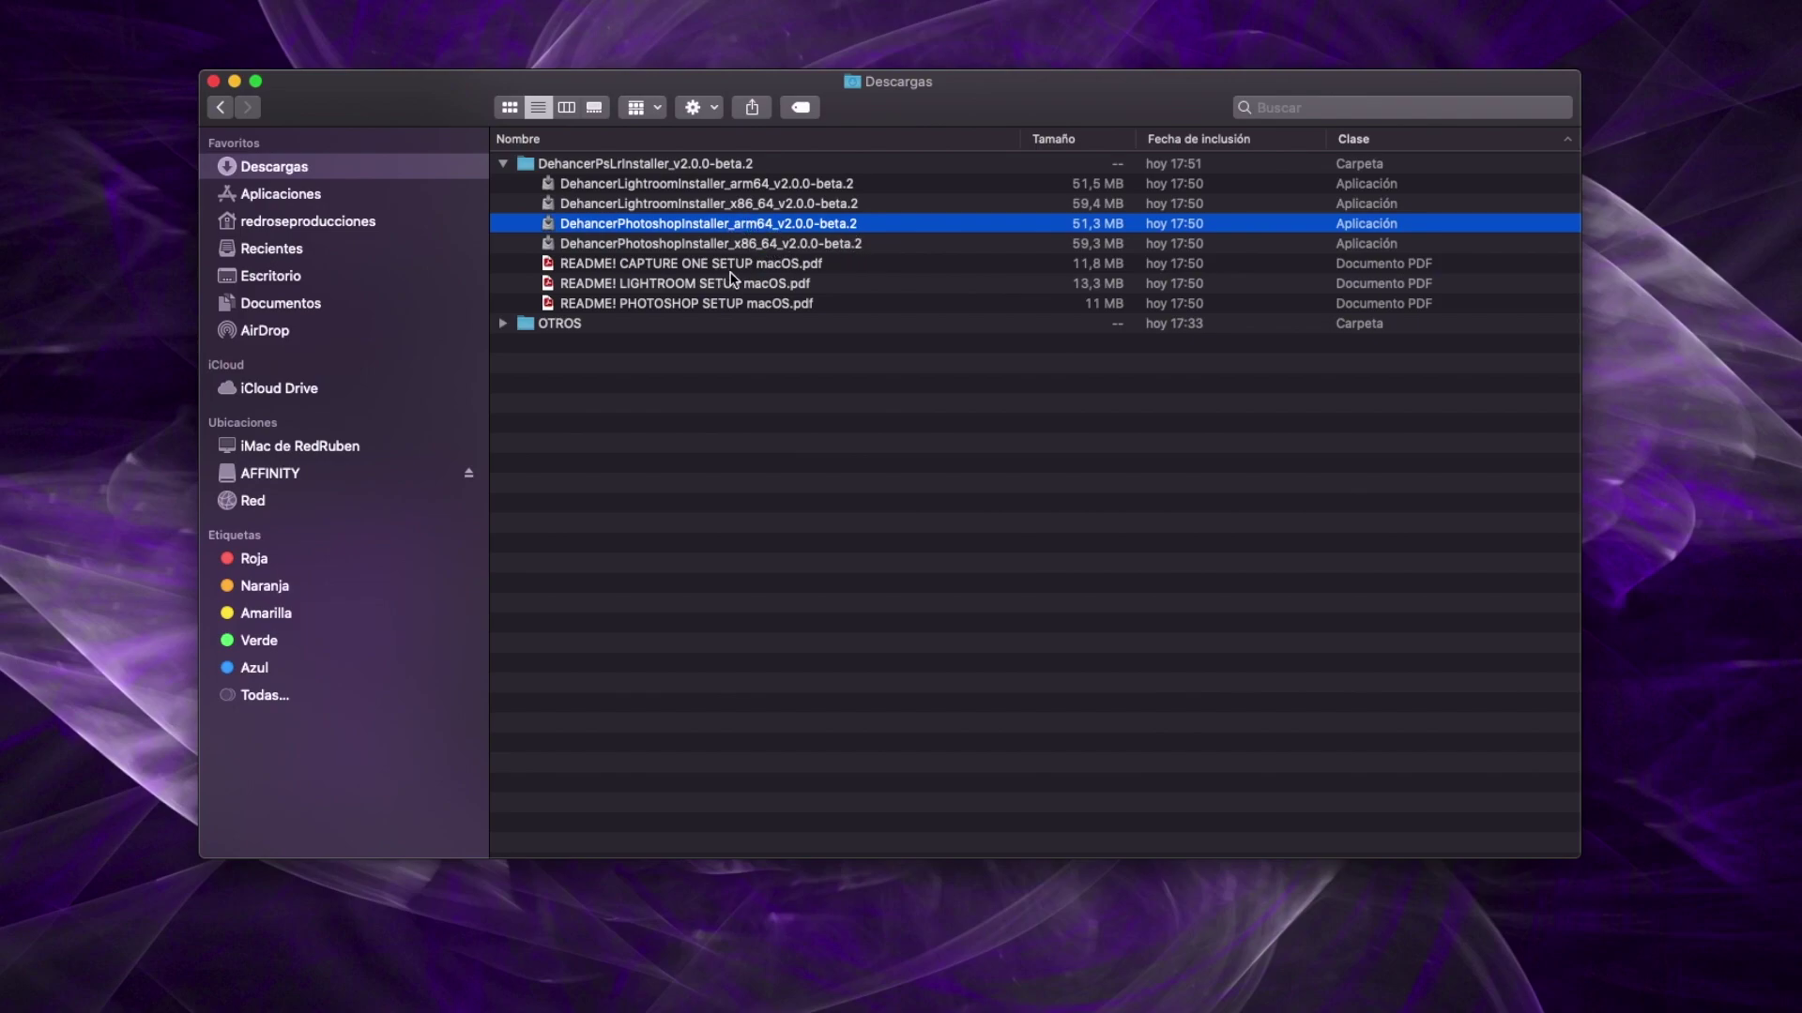
{"action": "left_click", "coordinate": [738, 246]}
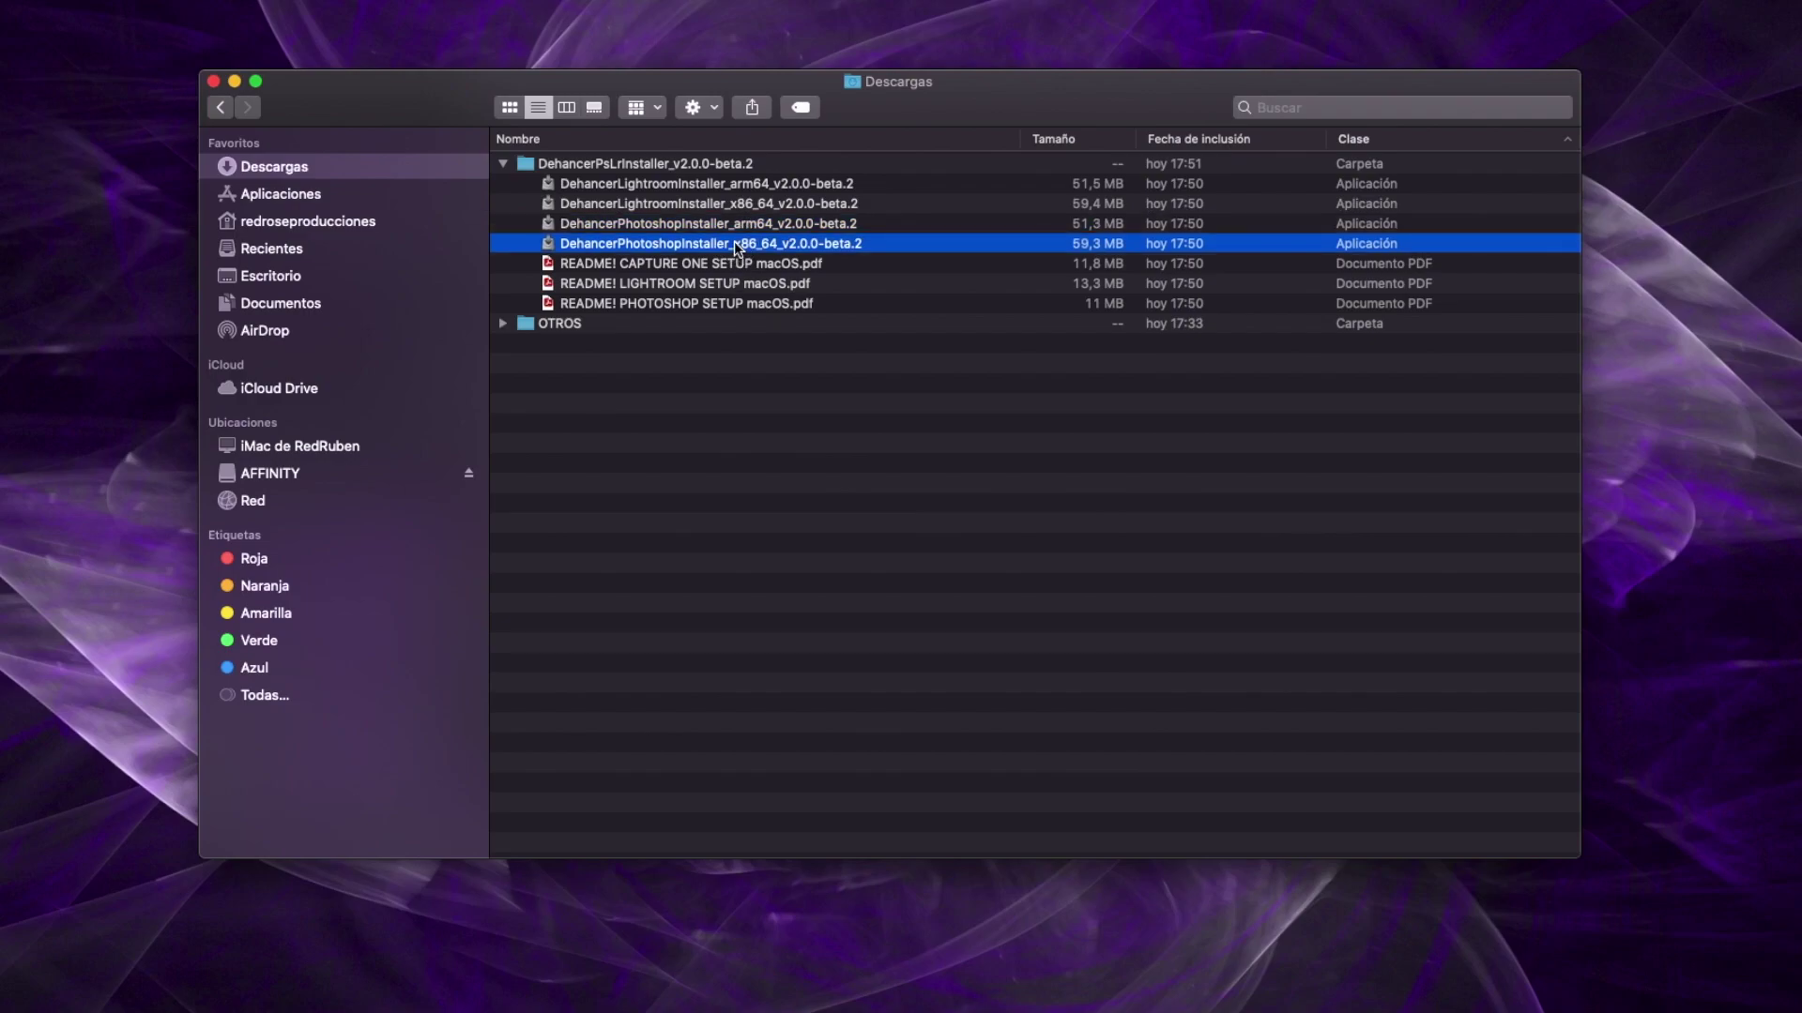
Step: Run the x86_64 Photoshop plugin installer, accepting the licence and authorising with the admin password
{"action": "double_click", "coordinate": [676, 246]}
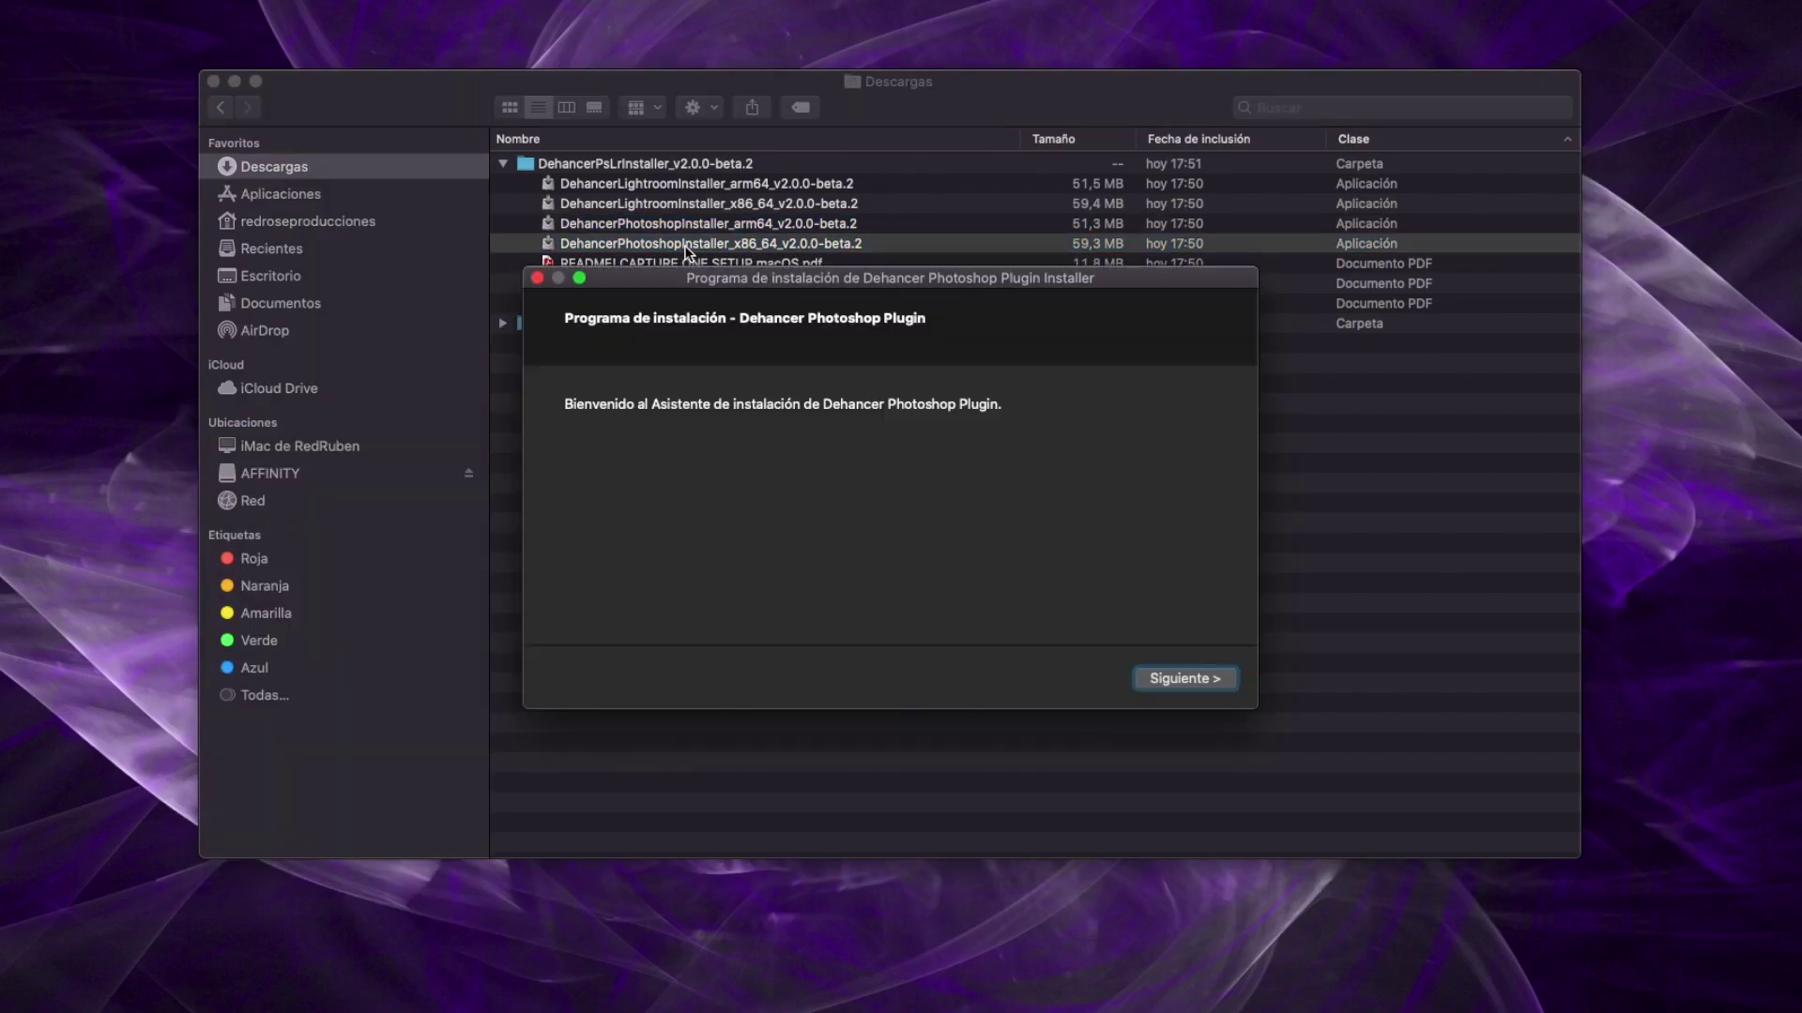
{"action": "left_click", "coordinate": [1186, 680]}
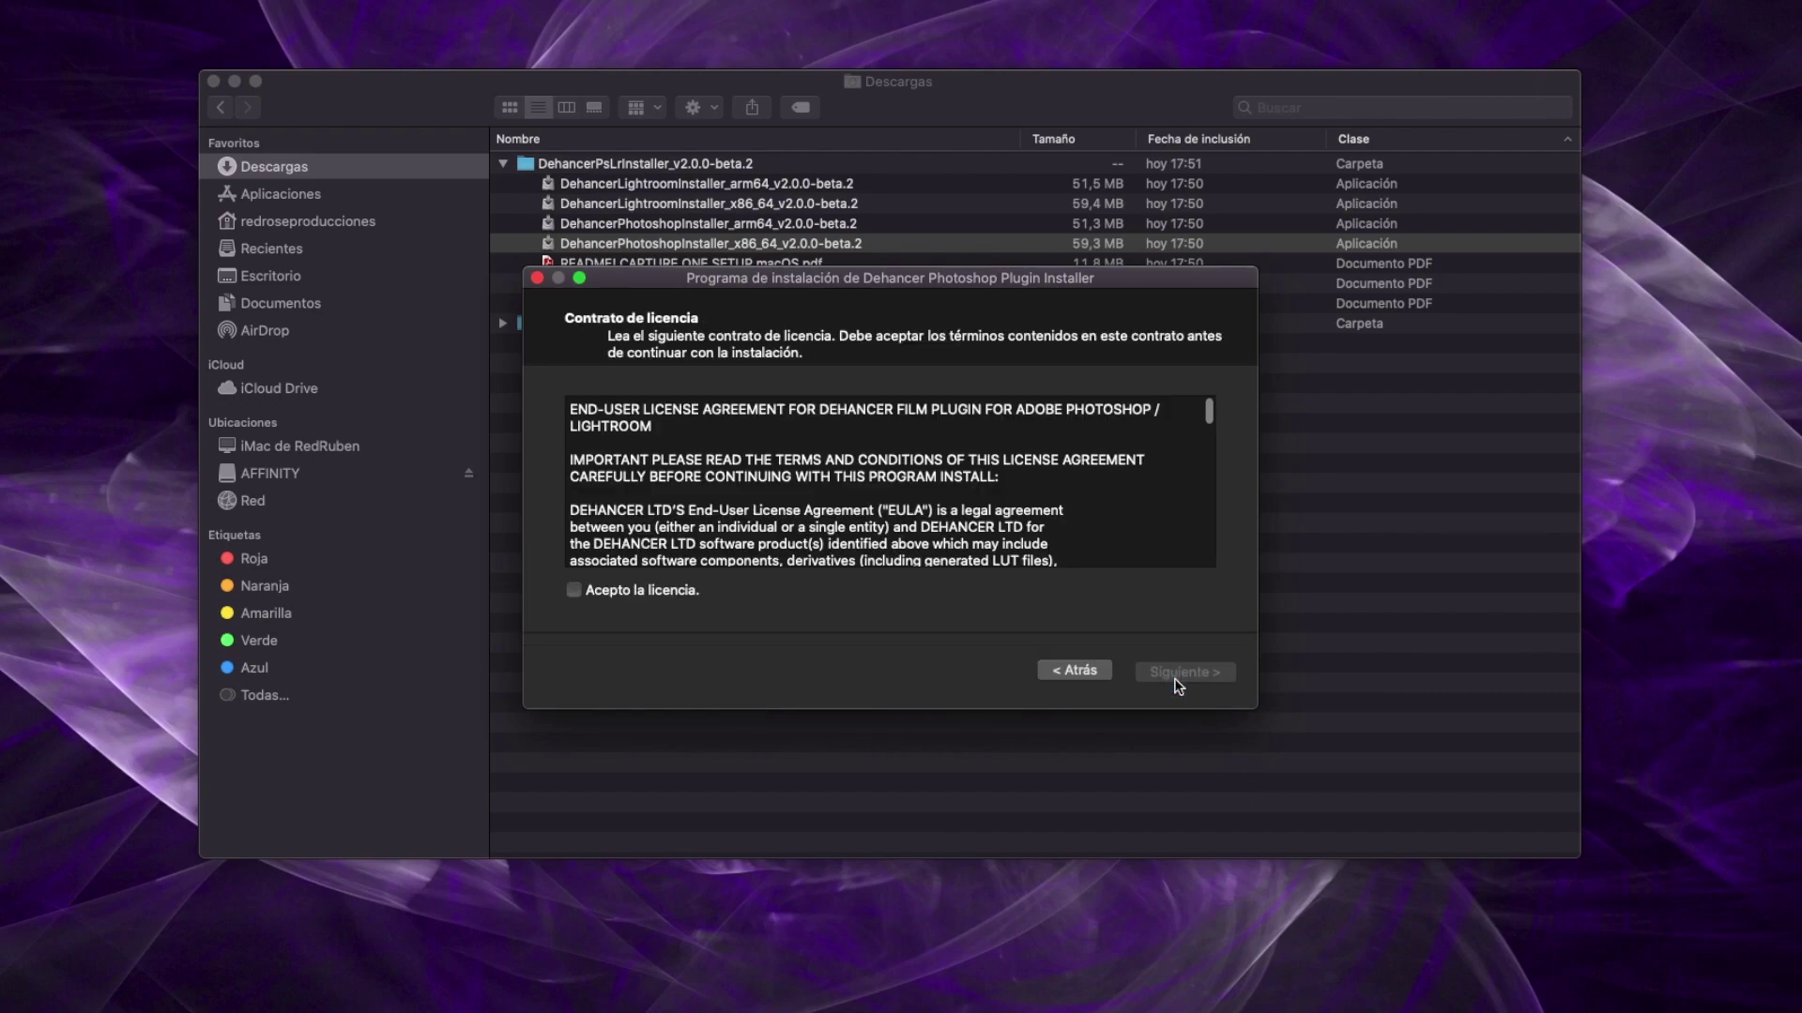
{"action": "left_click", "coordinate": [574, 590]}
{"action": "left_click", "coordinate": [1173, 666]}
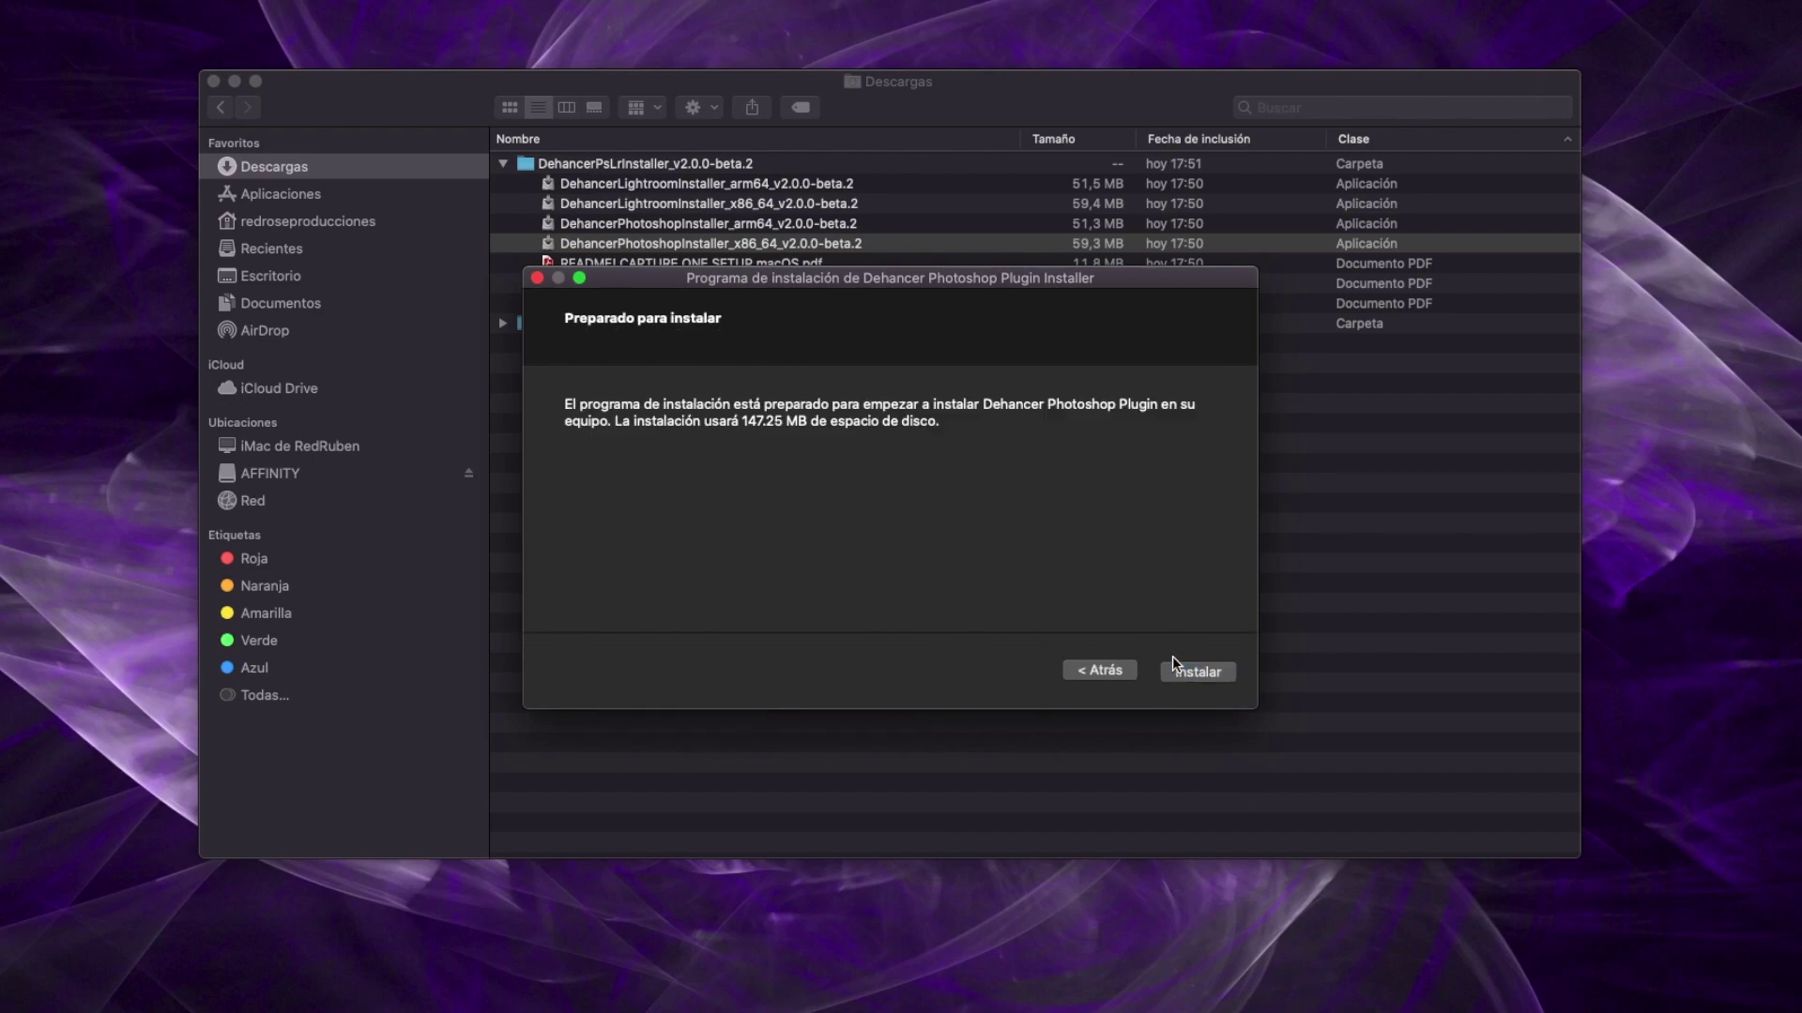
{"action": "left_click", "coordinate": [1189, 670]}
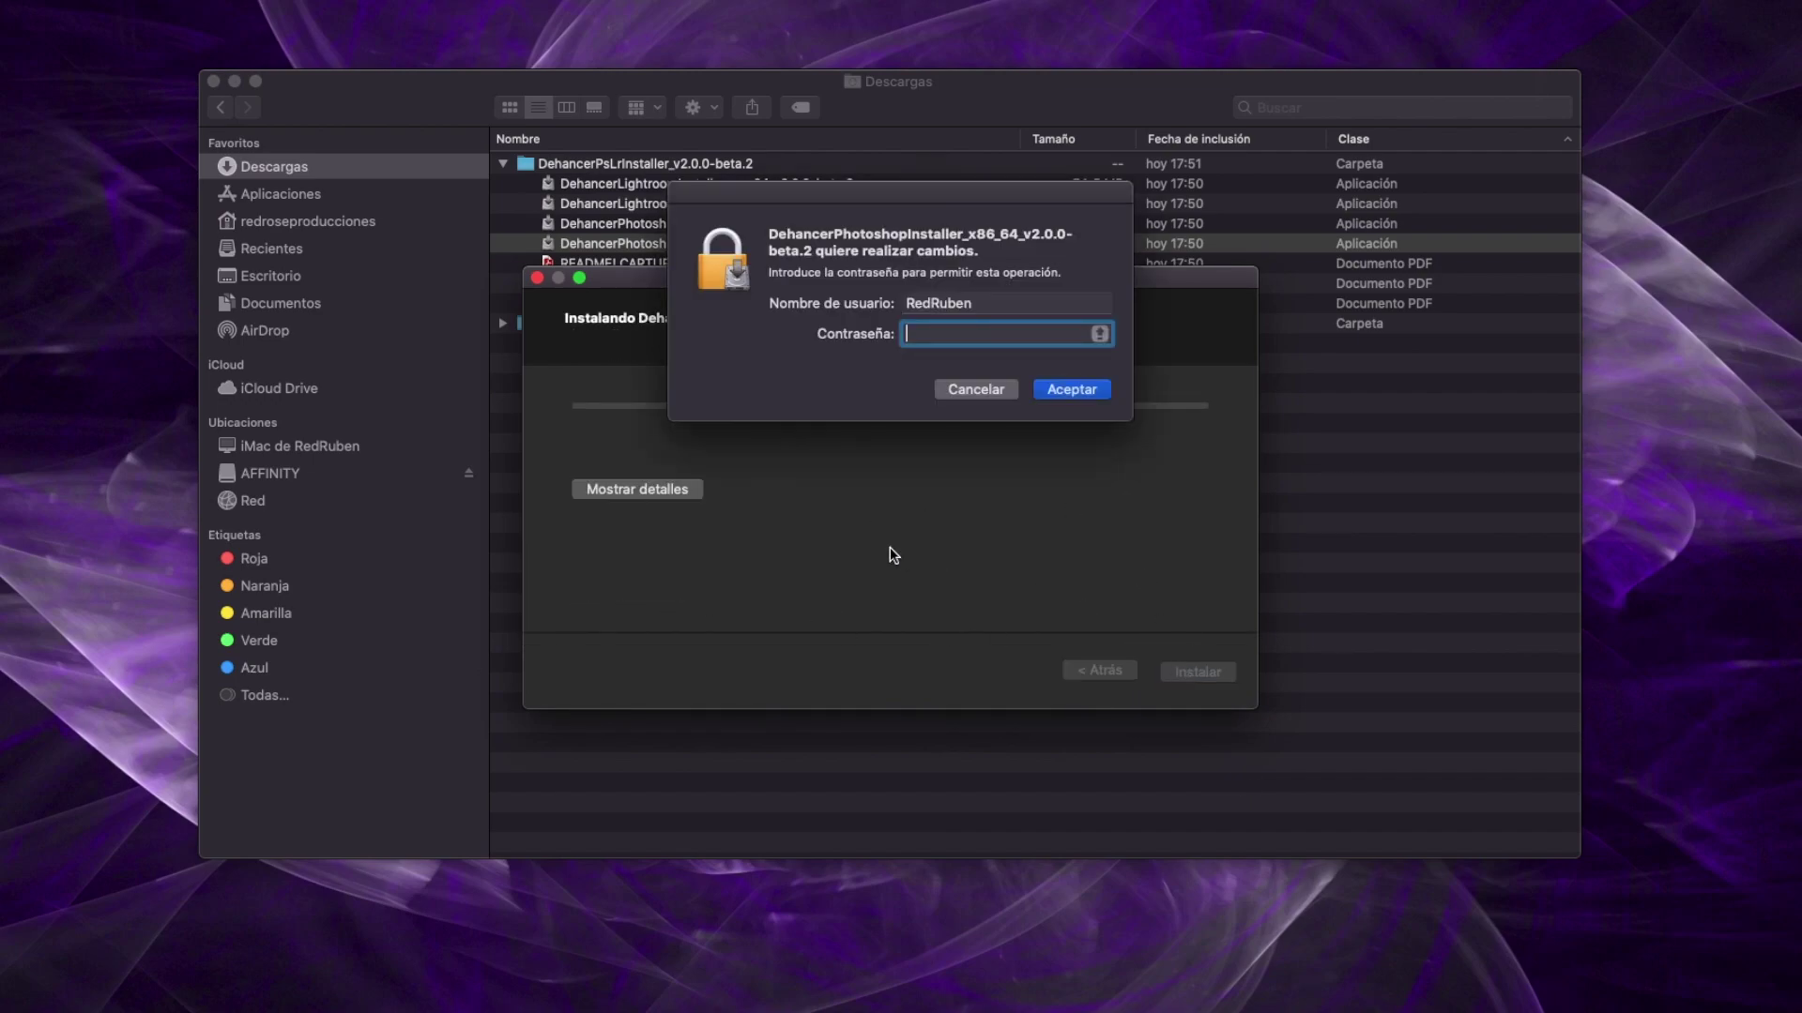
{"action": "type", "text": "******"}
{"action": "key", "text": "Return"}
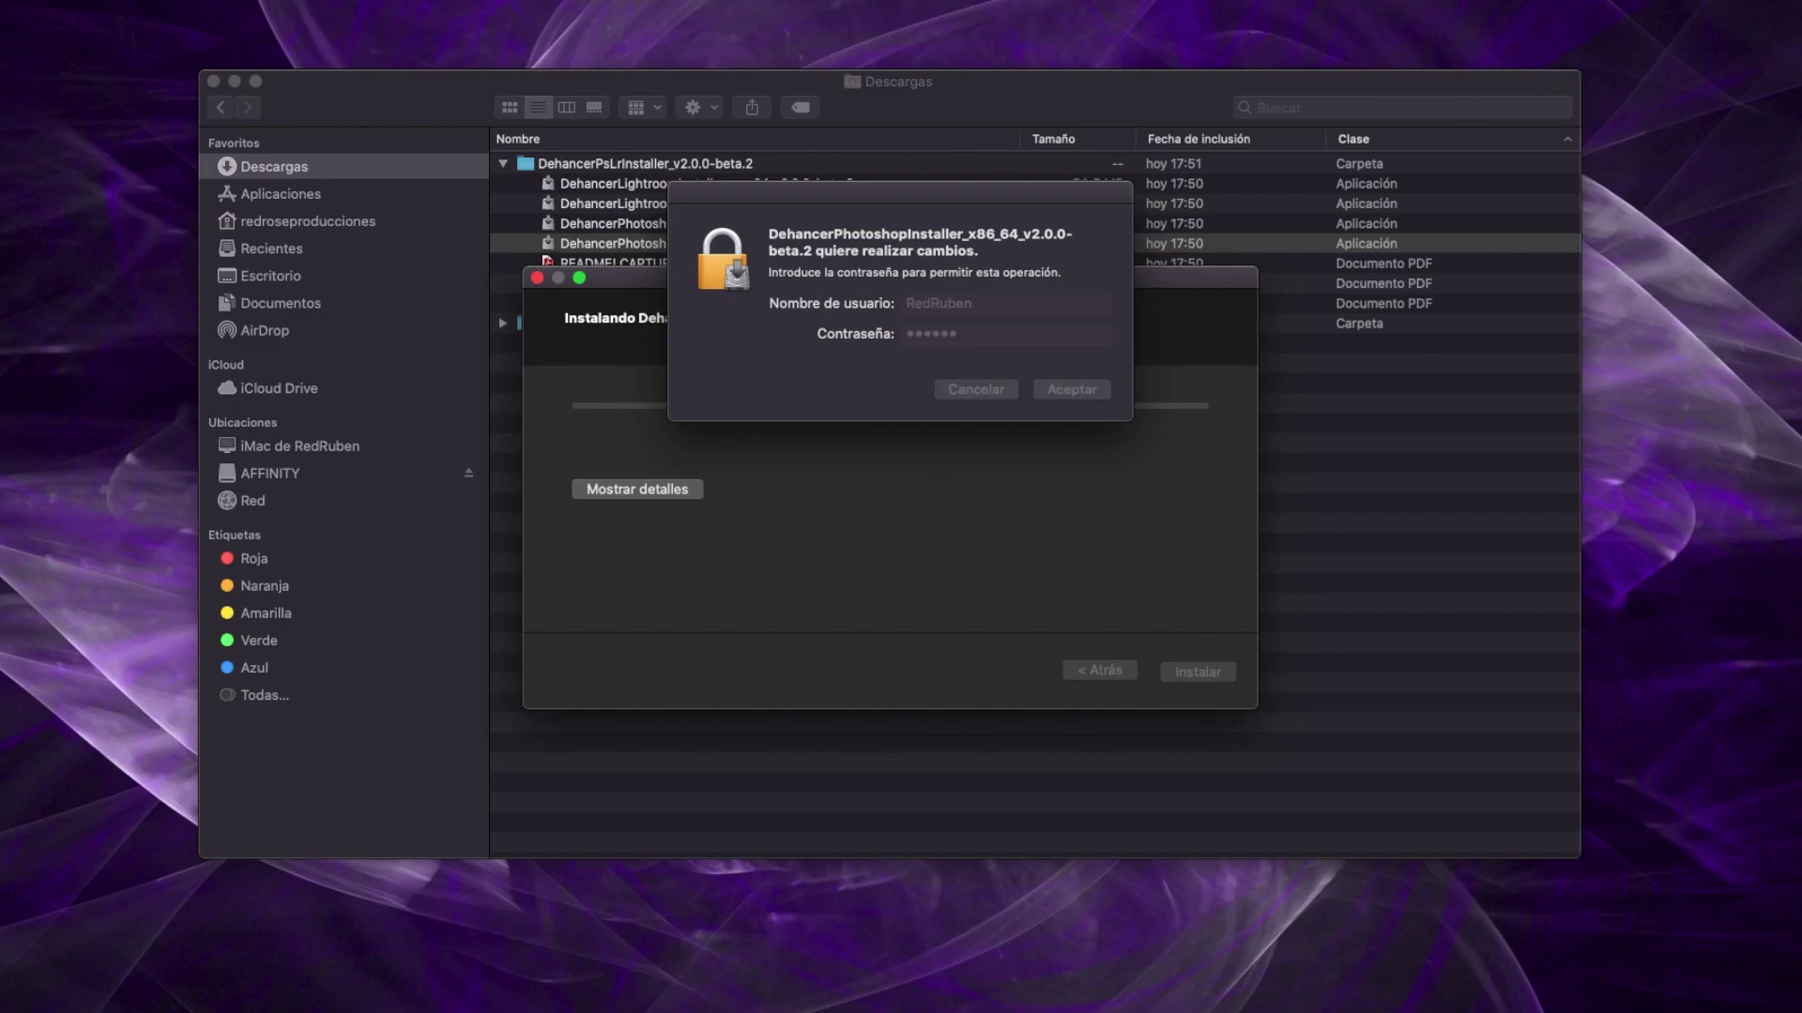
{"action": "left_click", "coordinate": [668, 495]}
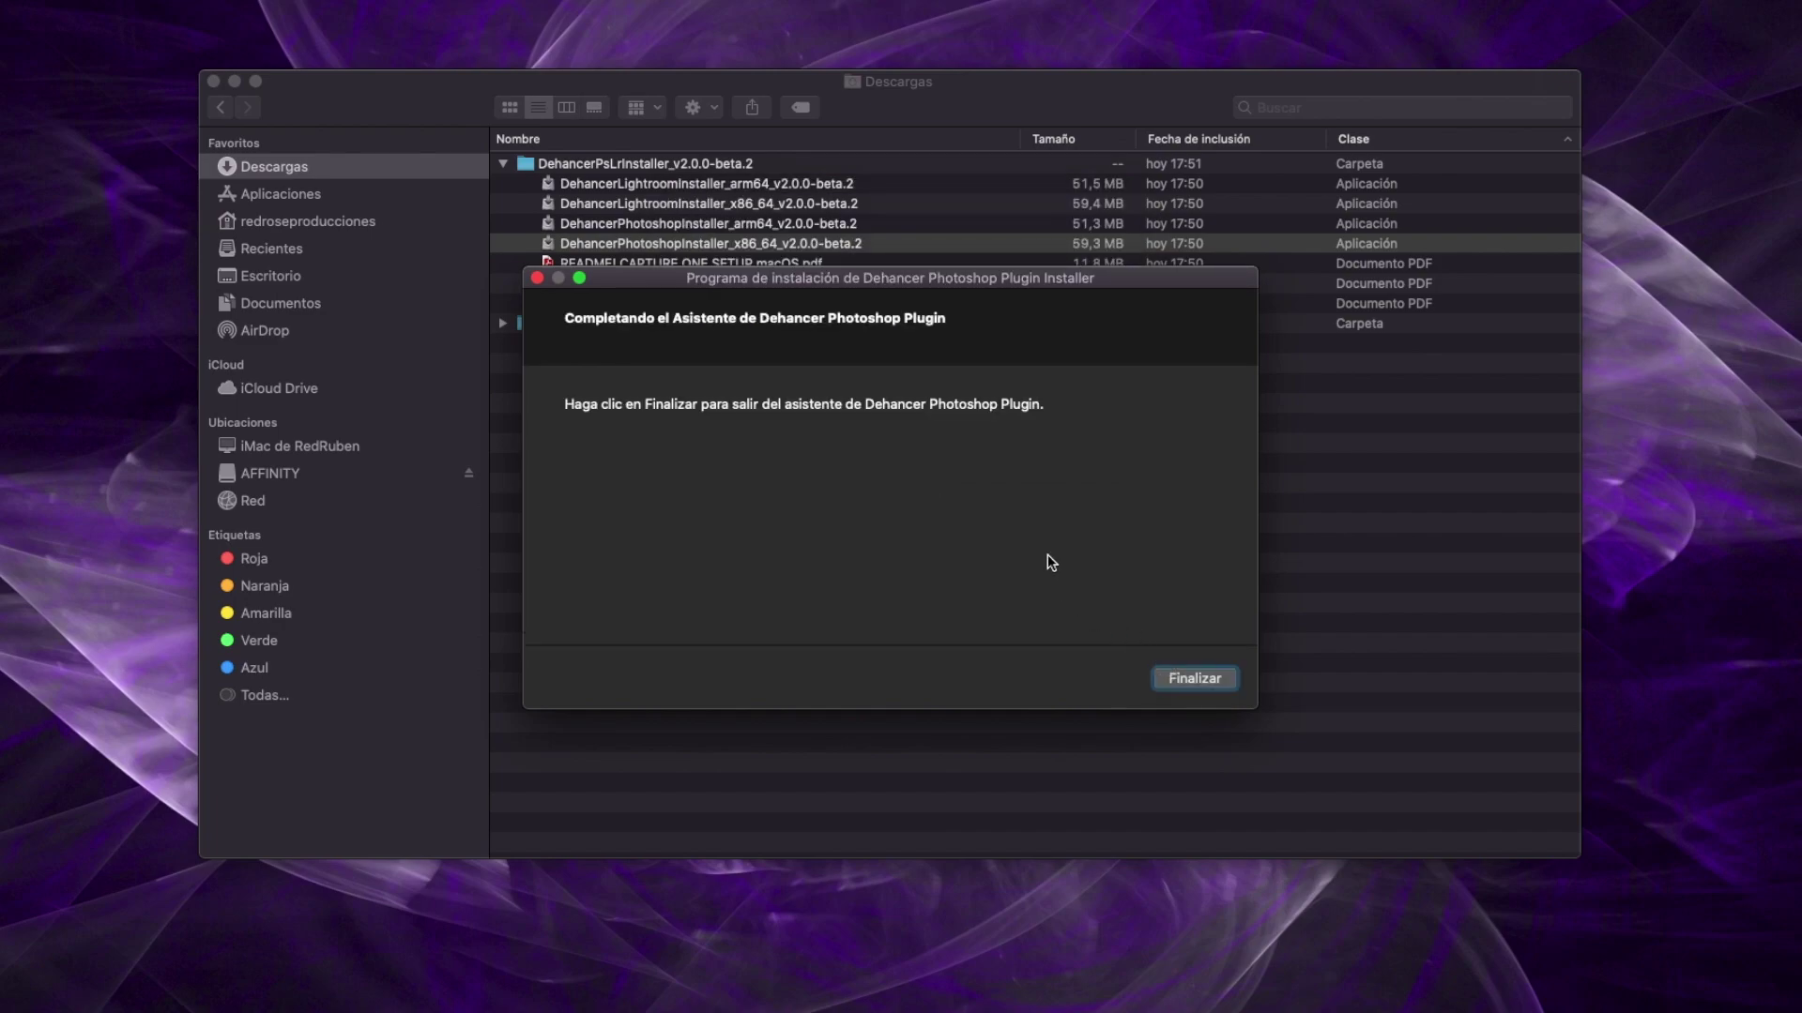
{"action": "left_click", "coordinate": [1190, 672]}
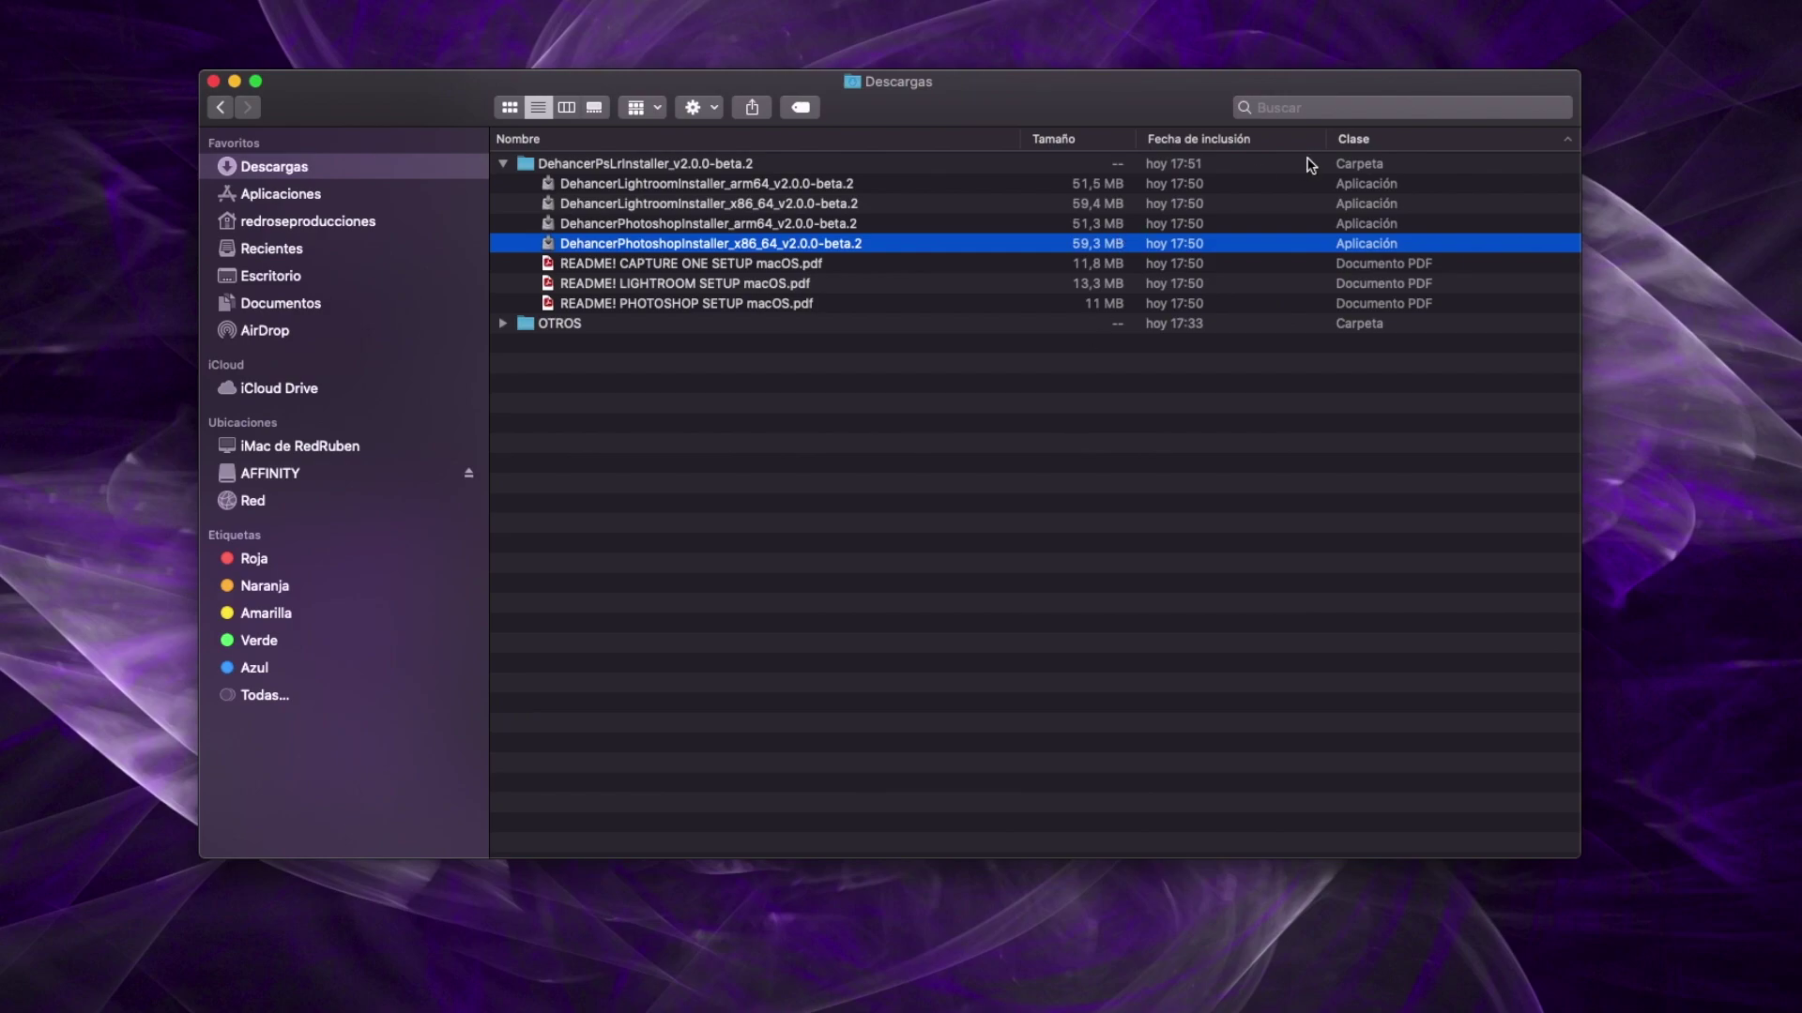
Step: Search the Mac for 'DEHANCER' and reveal Dehancer_v1.plugin in its enclosing folder
{"action": "left_click", "coordinate": [1295, 106]}
{"action": "type", "text": "DEHAN"}
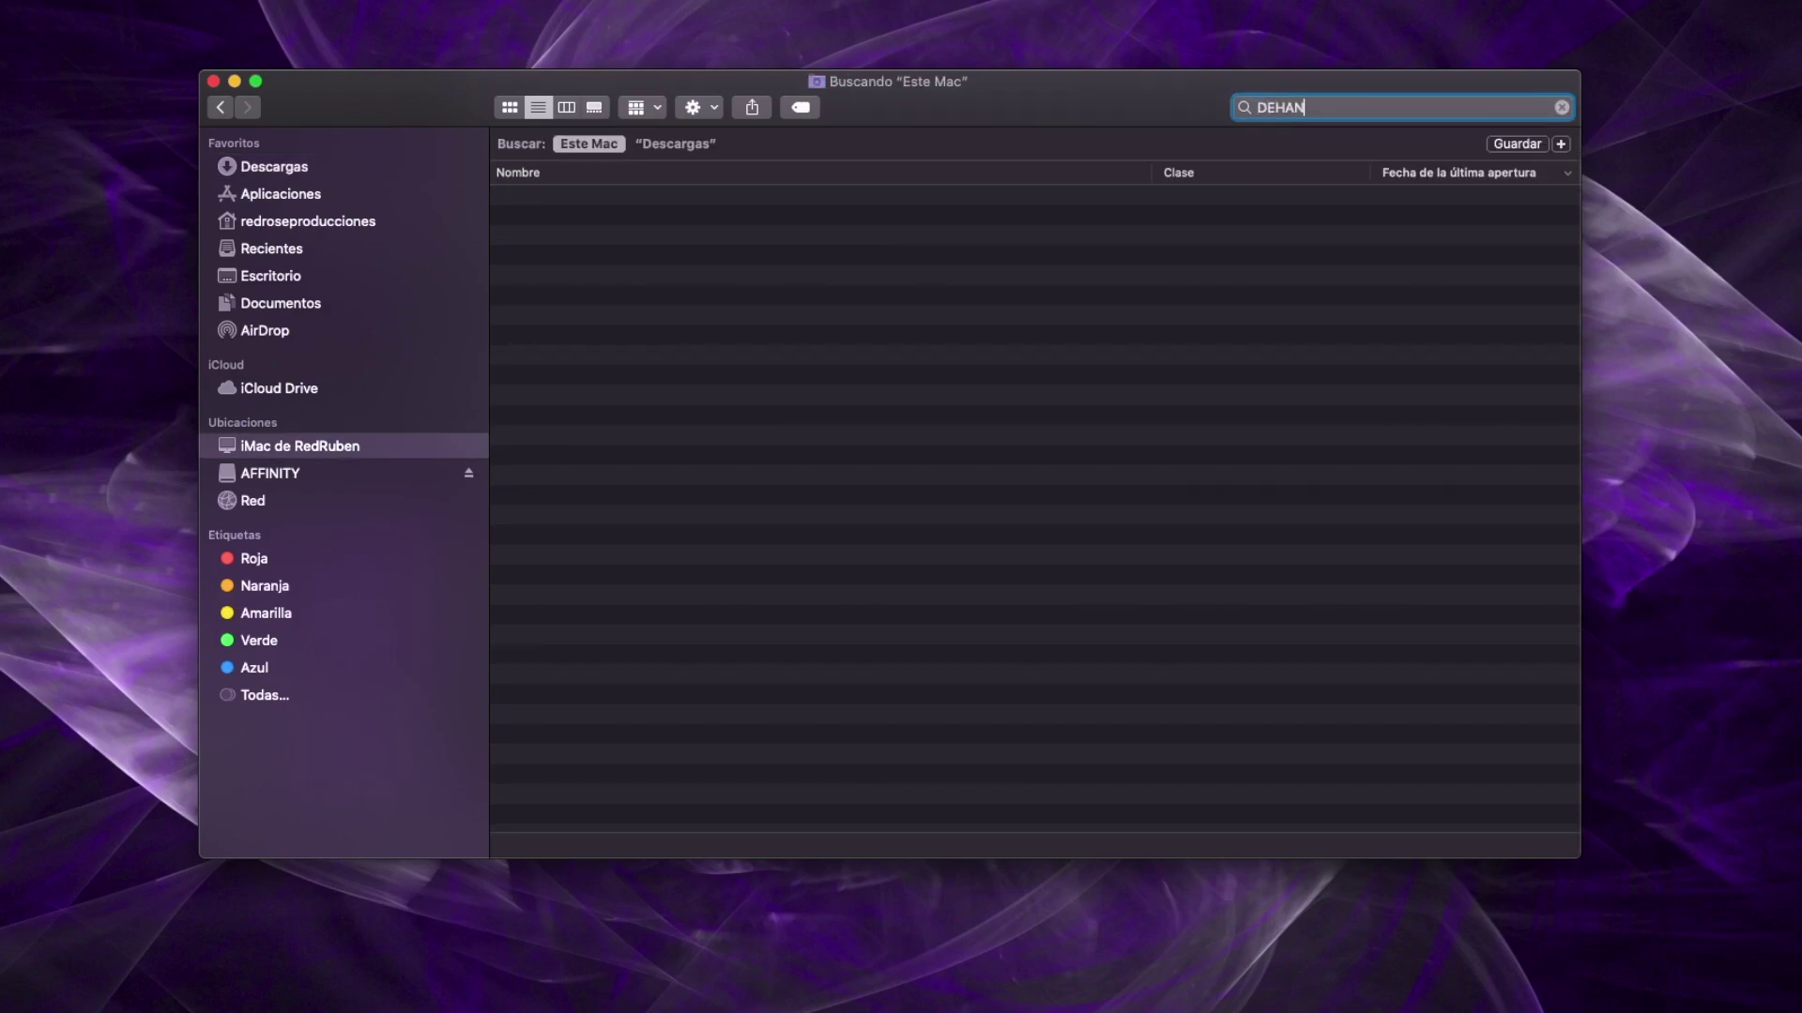
{"action": "type", "text": "CER"}
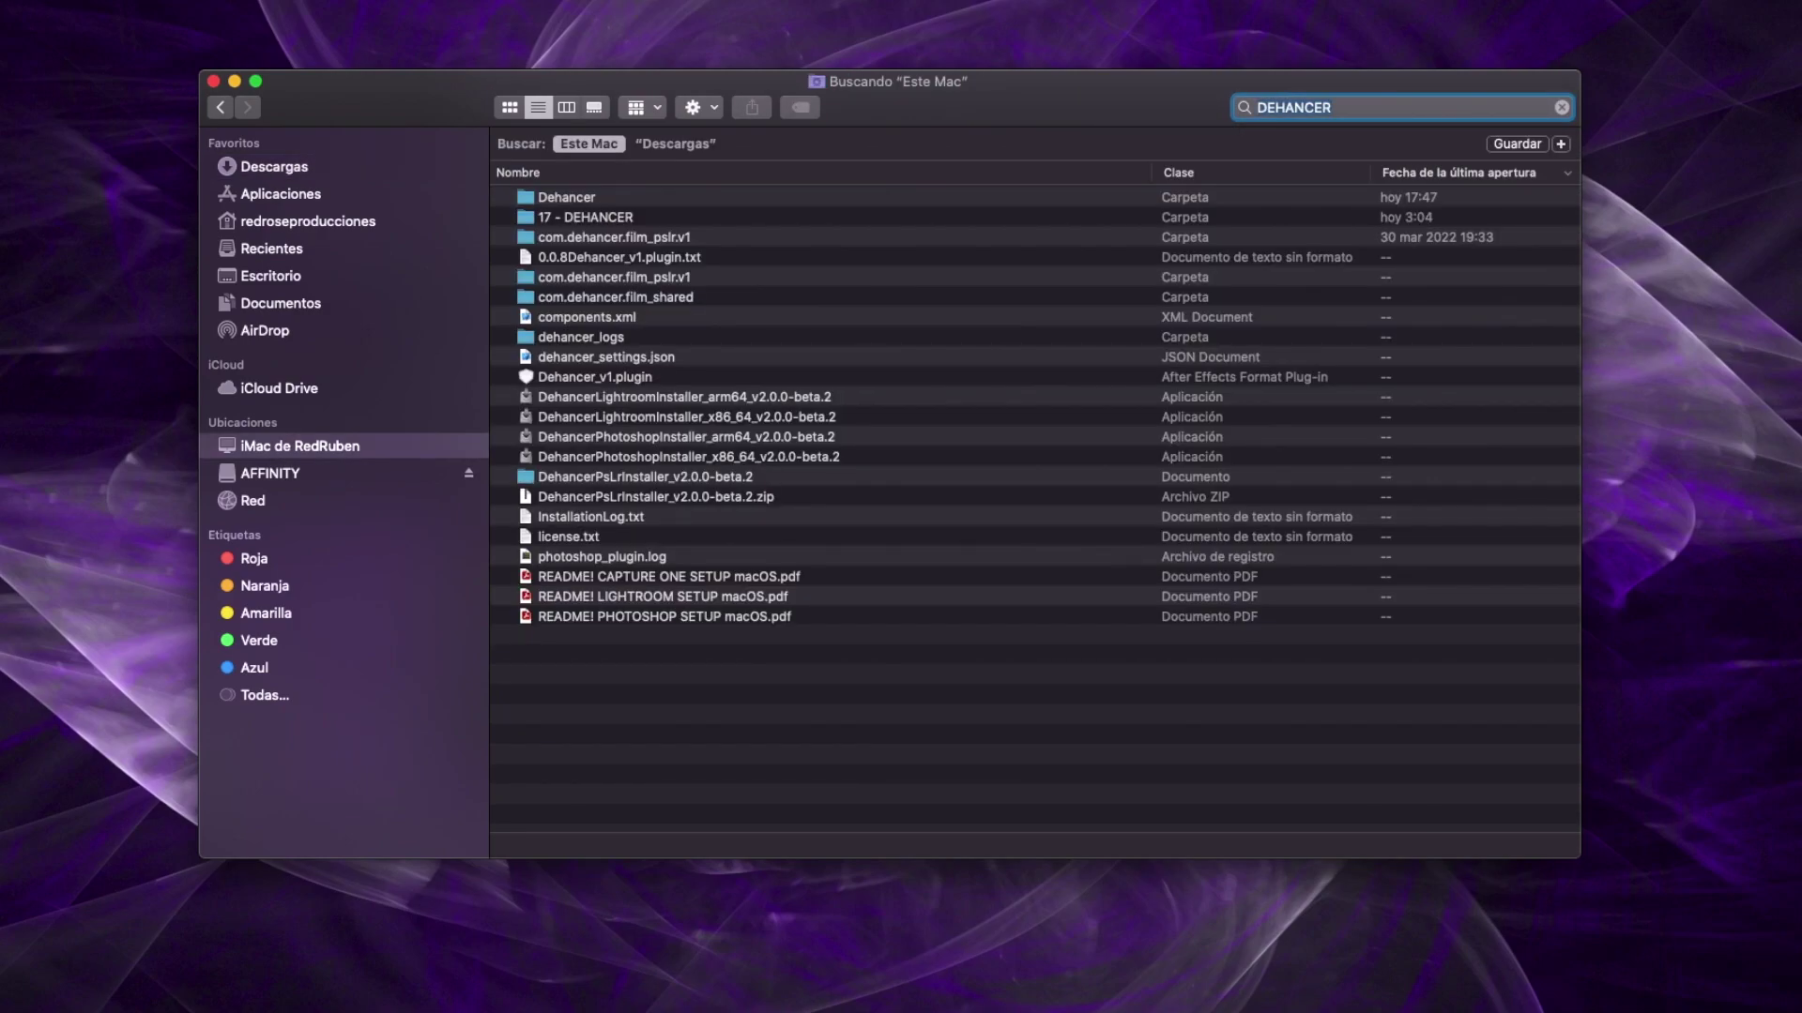
{"action": "left_click", "coordinate": [673, 380]}
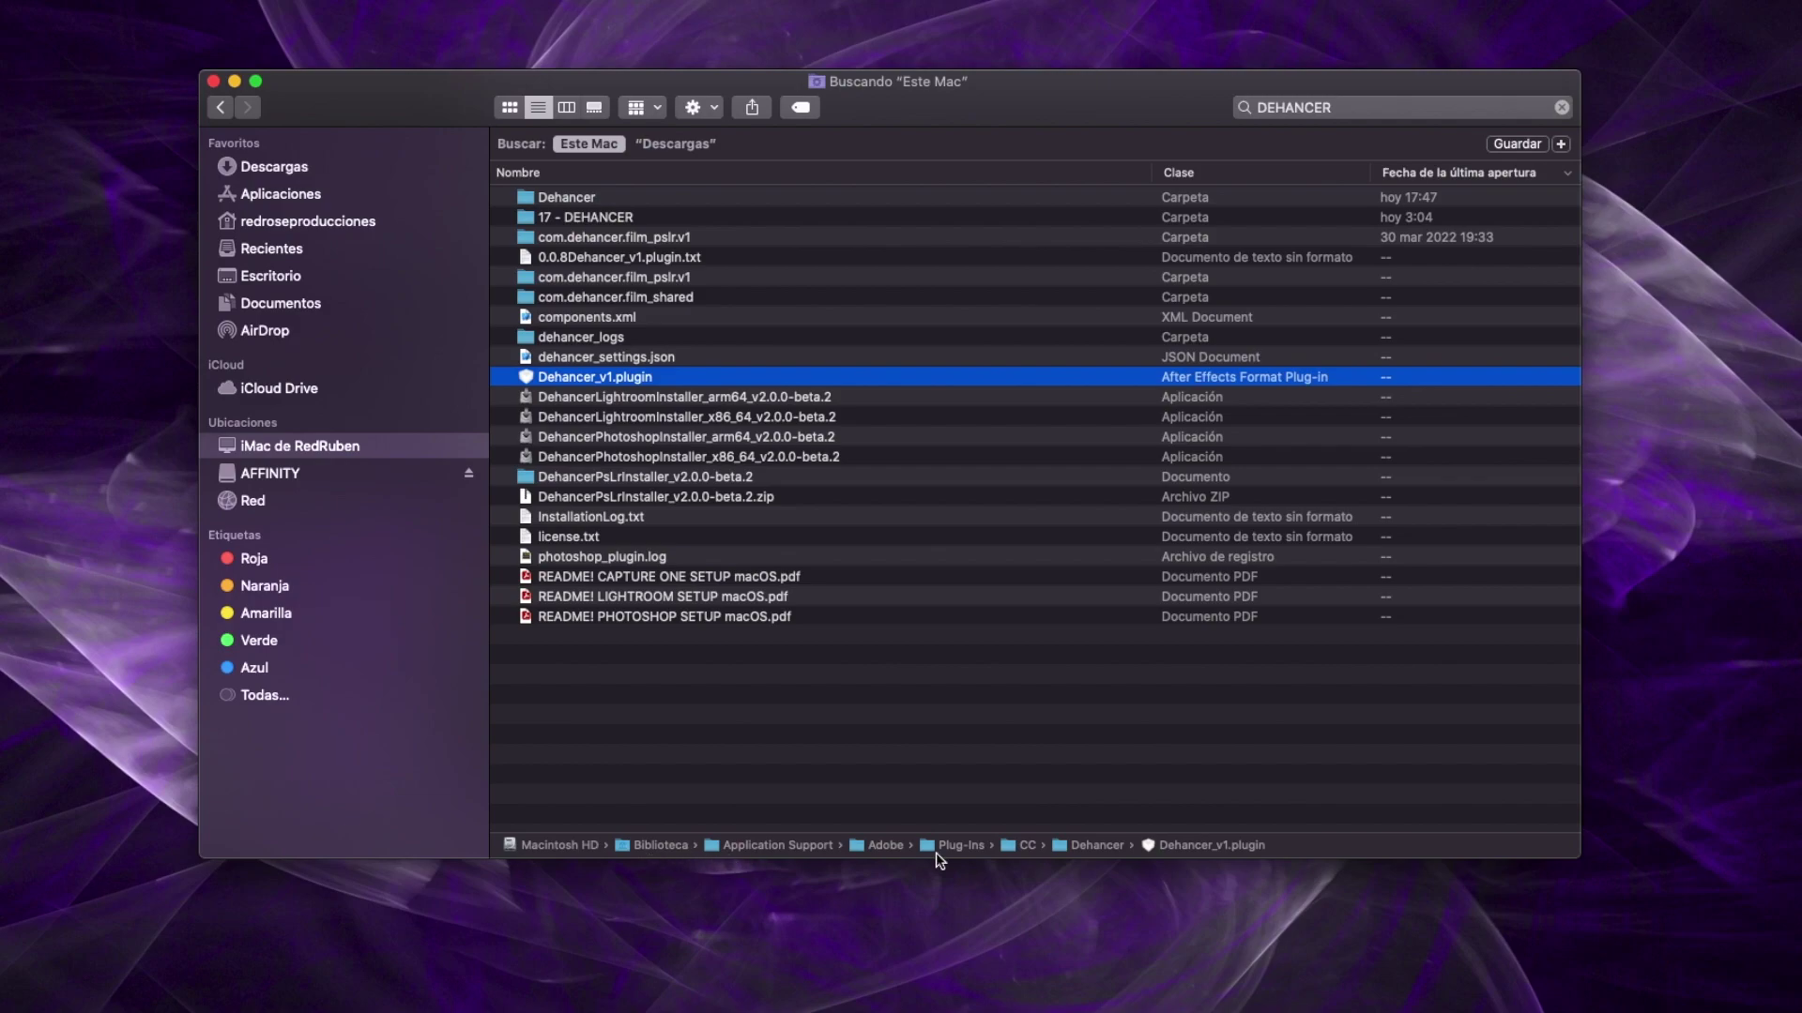
{"action": "right_click", "coordinate": [624, 381]}
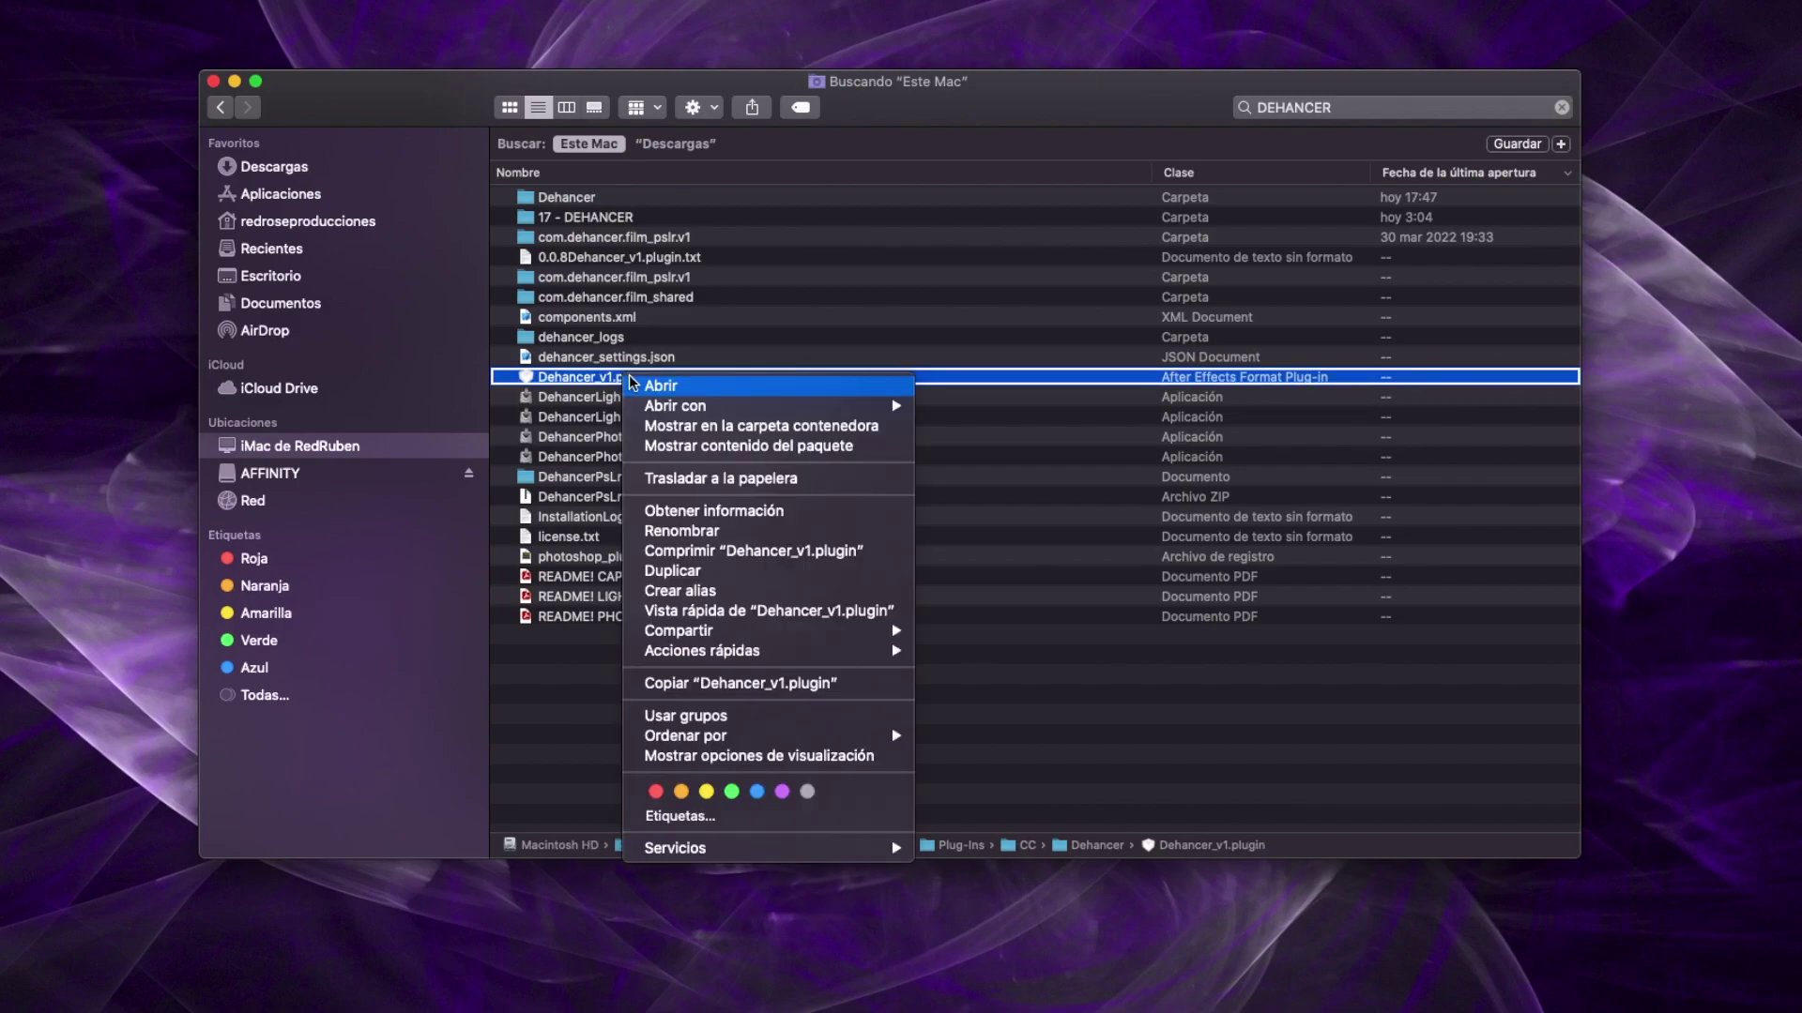
{"action": "left_click", "coordinate": [805, 428]}
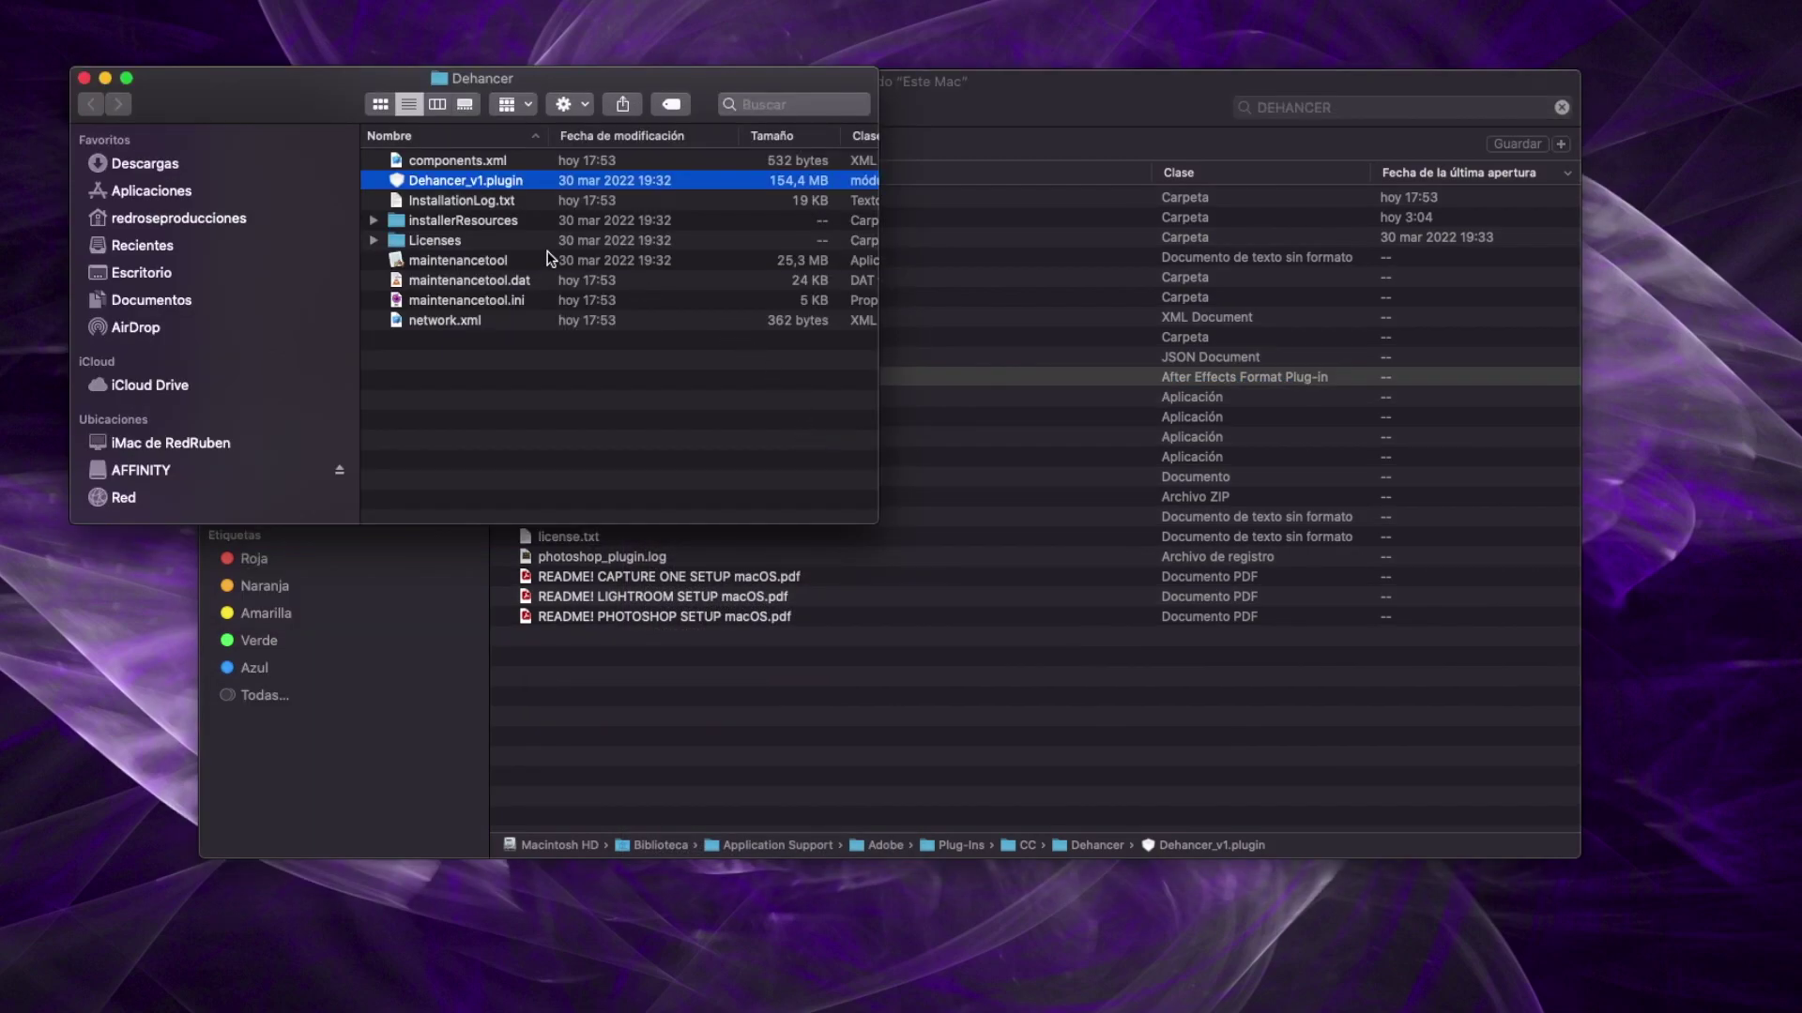
Step: Show that window in column view and select the Dehancer folder holding the plugin
{"action": "left_click_drag", "start_coordinate": [488, 86], "coordinate": [512, 91]}
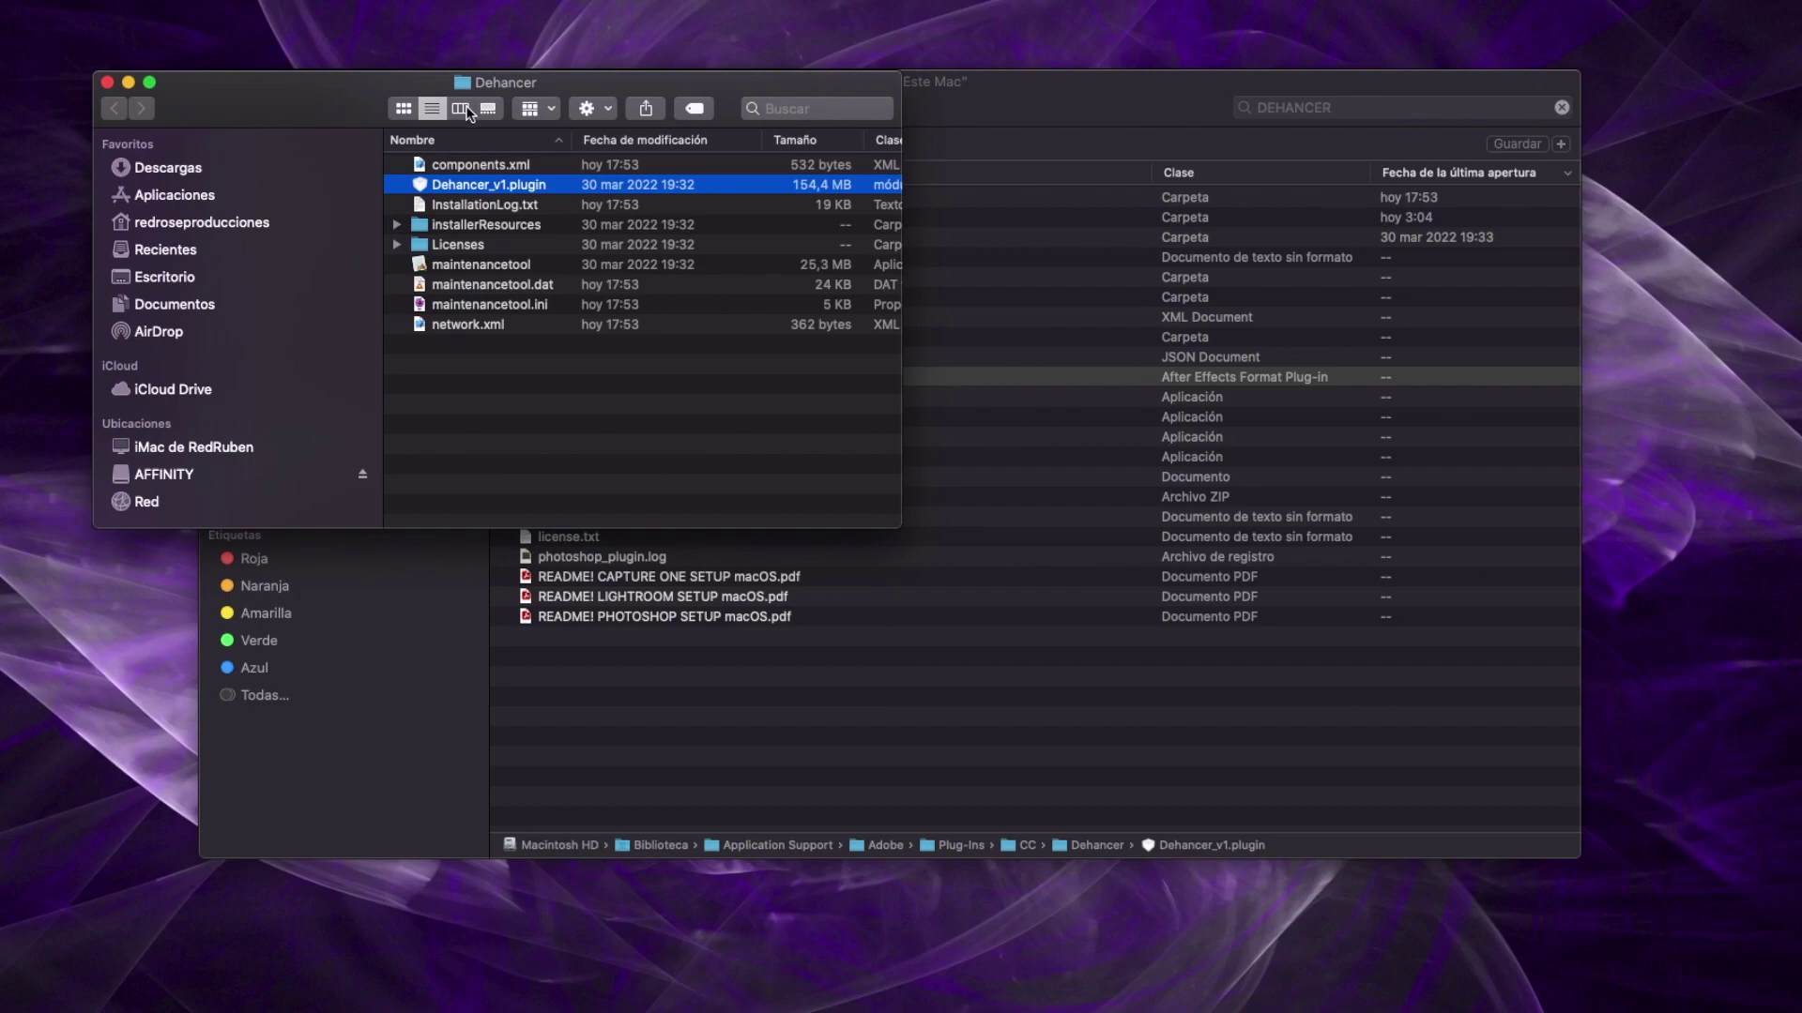
{"action": "left_click", "coordinate": [460, 108]}
{"action": "scroll", "coordinate": [582, 169], "scroll_direction": "left", "scroll_amount": 5}
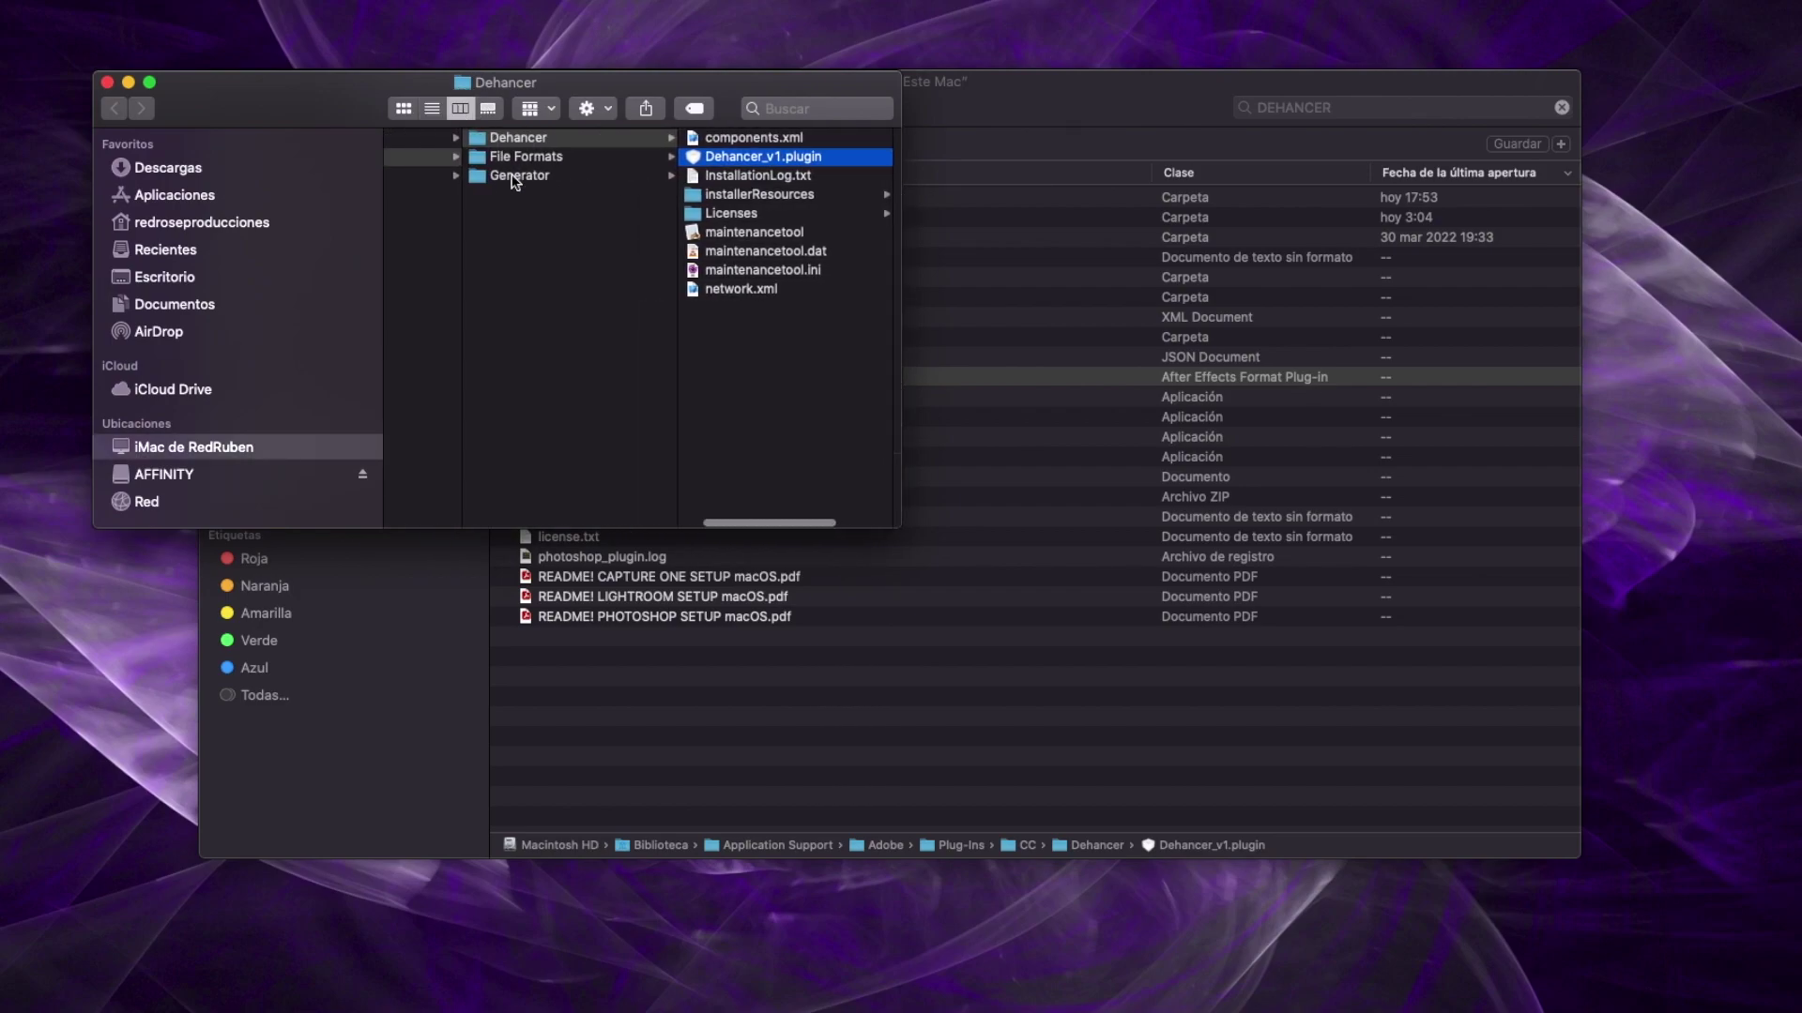
{"action": "left_click", "coordinate": [664, 138]}
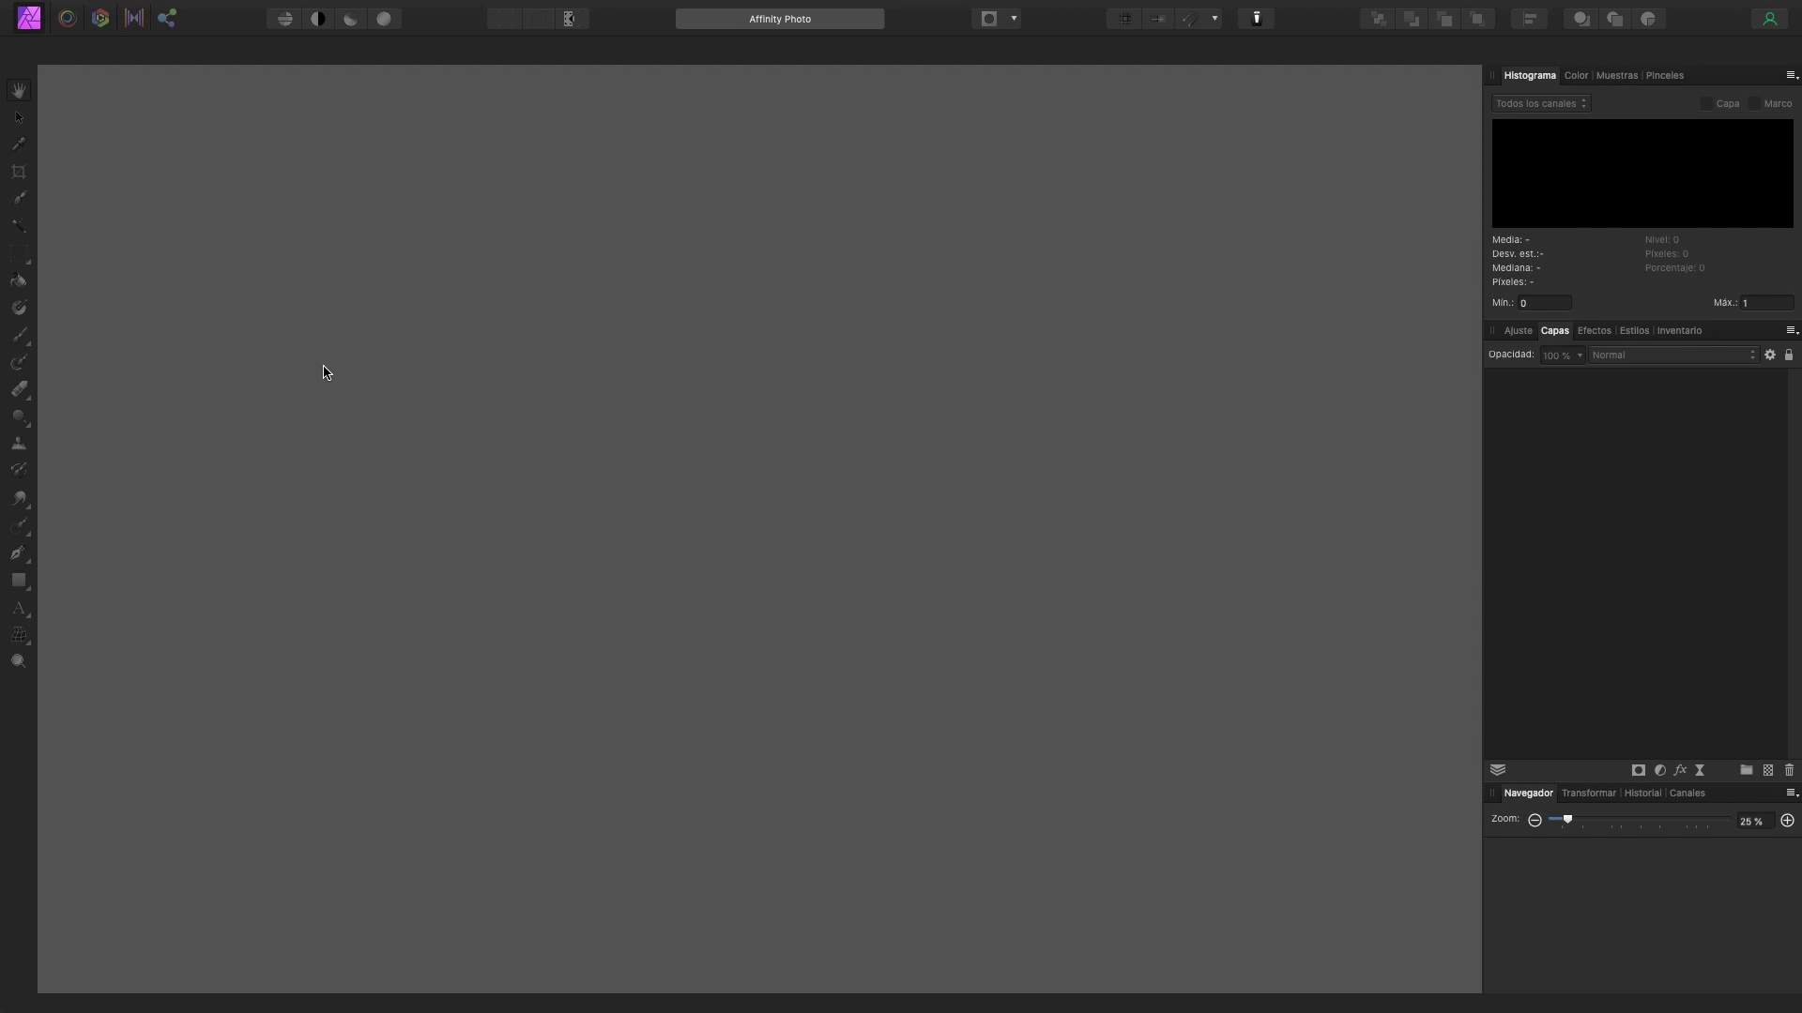
Step: Open Affinity Photo's Photoshop plugin preferences and reveal the default plugin folder in Finder
{"action": "left_click", "coordinate": [79, 13]}
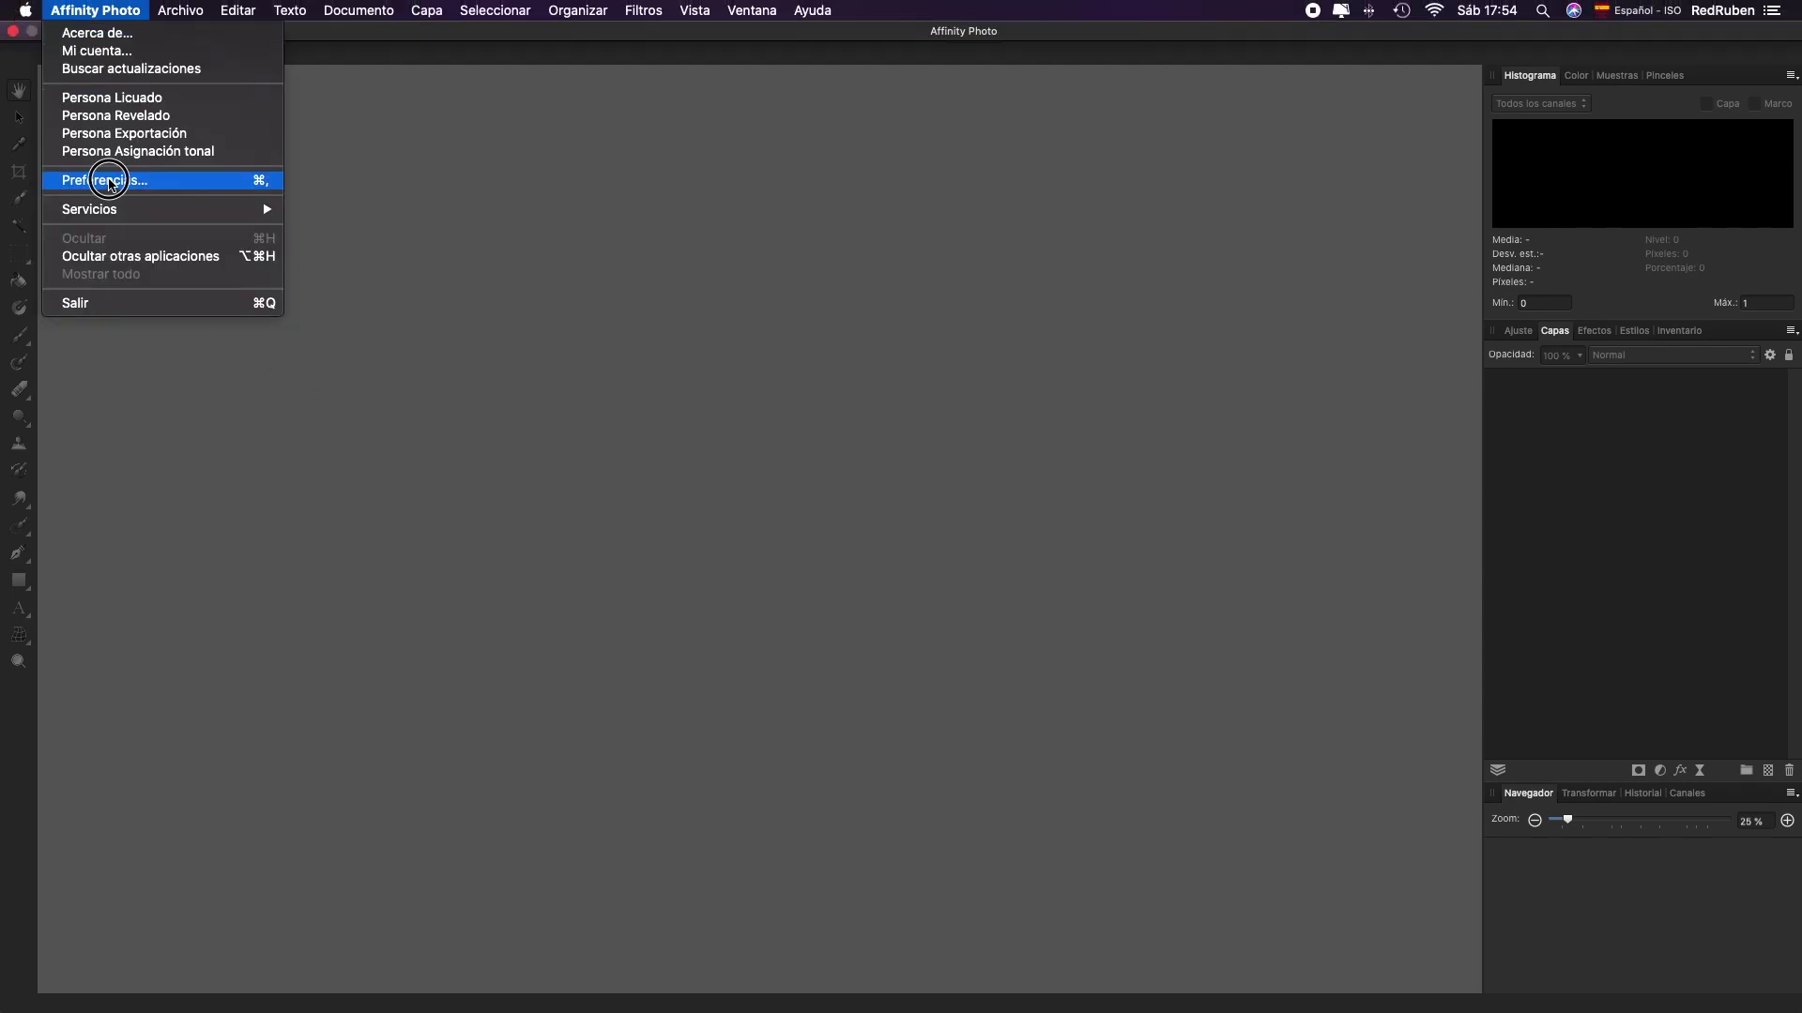
{"action": "left_click", "coordinate": [107, 180]}
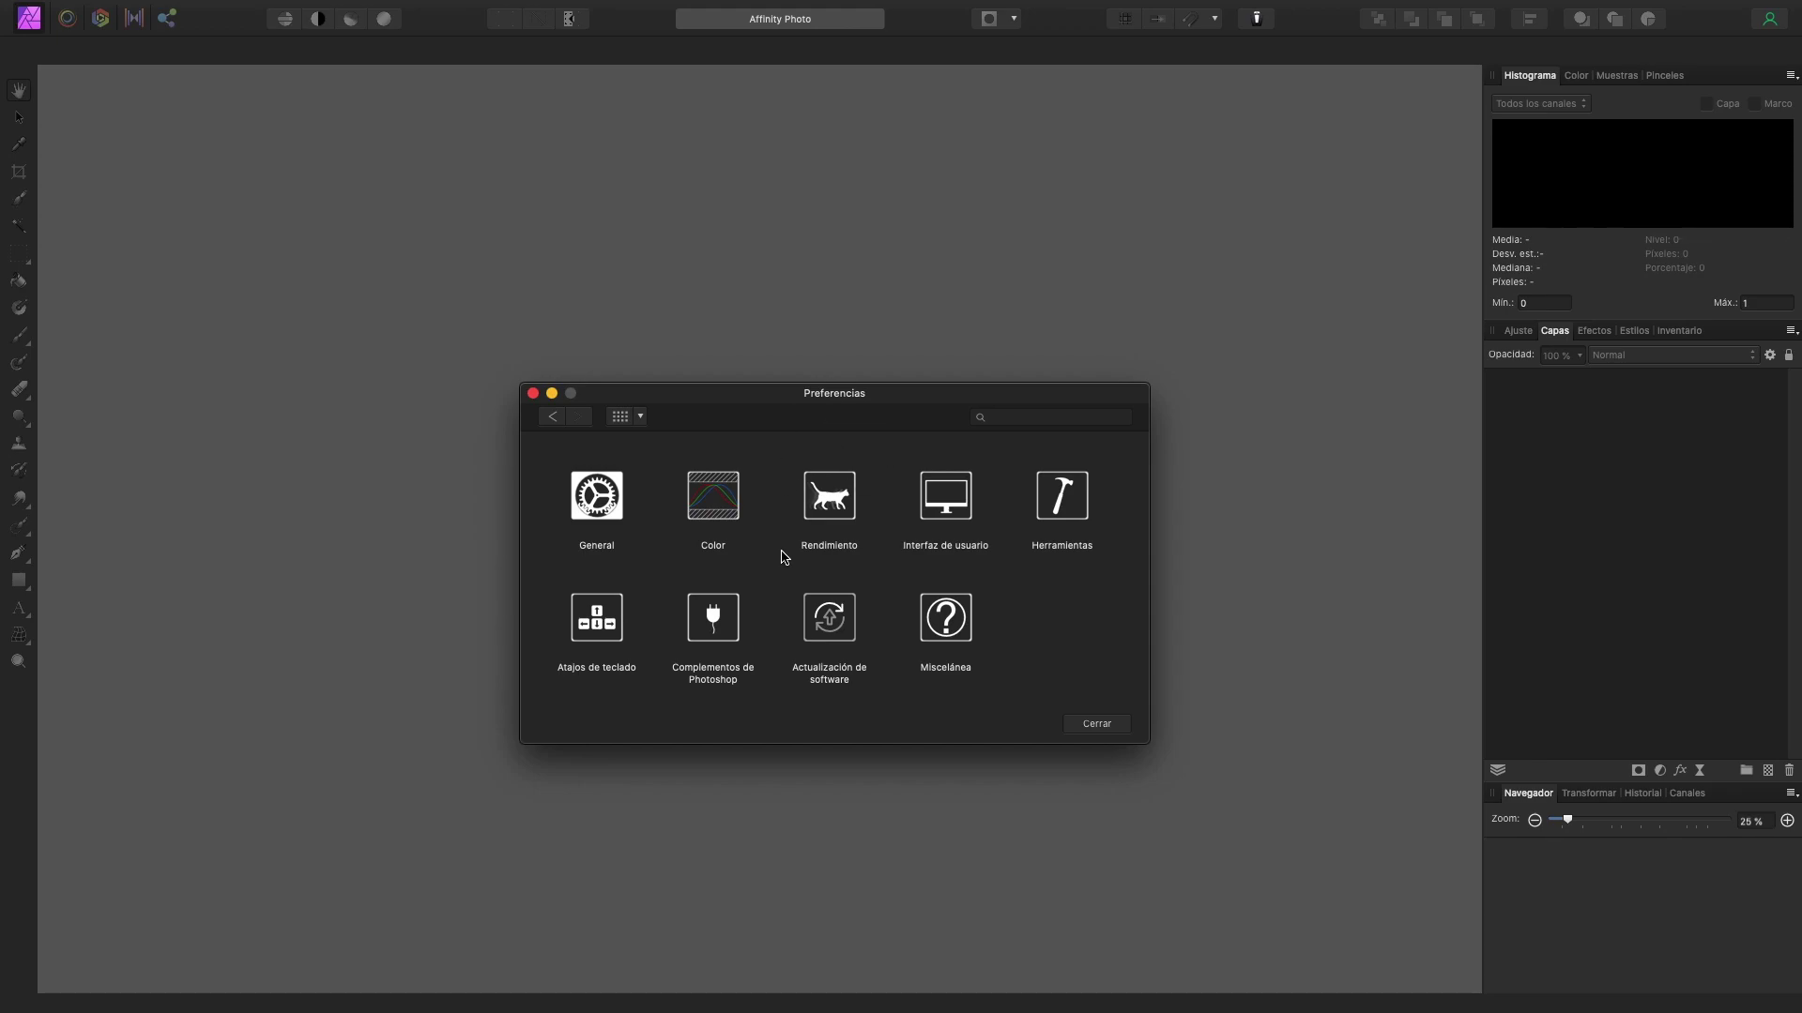
{"action": "left_click", "coordinate": [720, 621]}
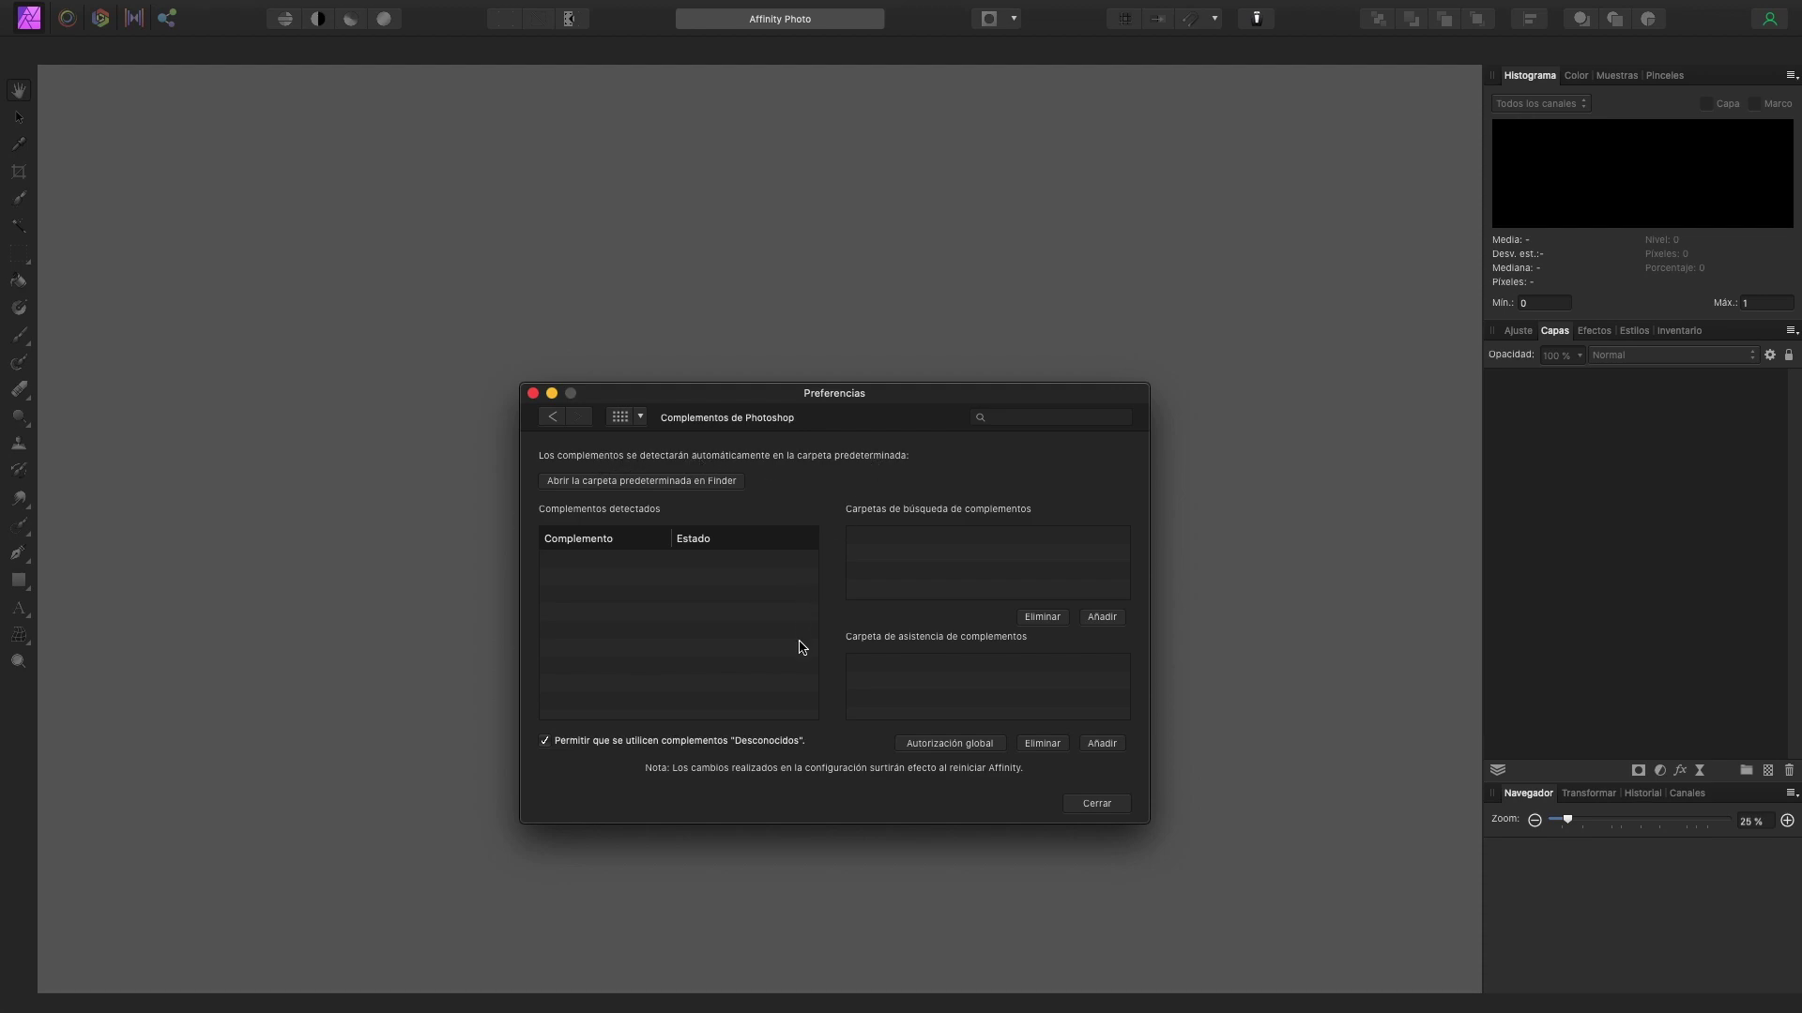
{"action": "left_click", "coordinate": [716, 482]}
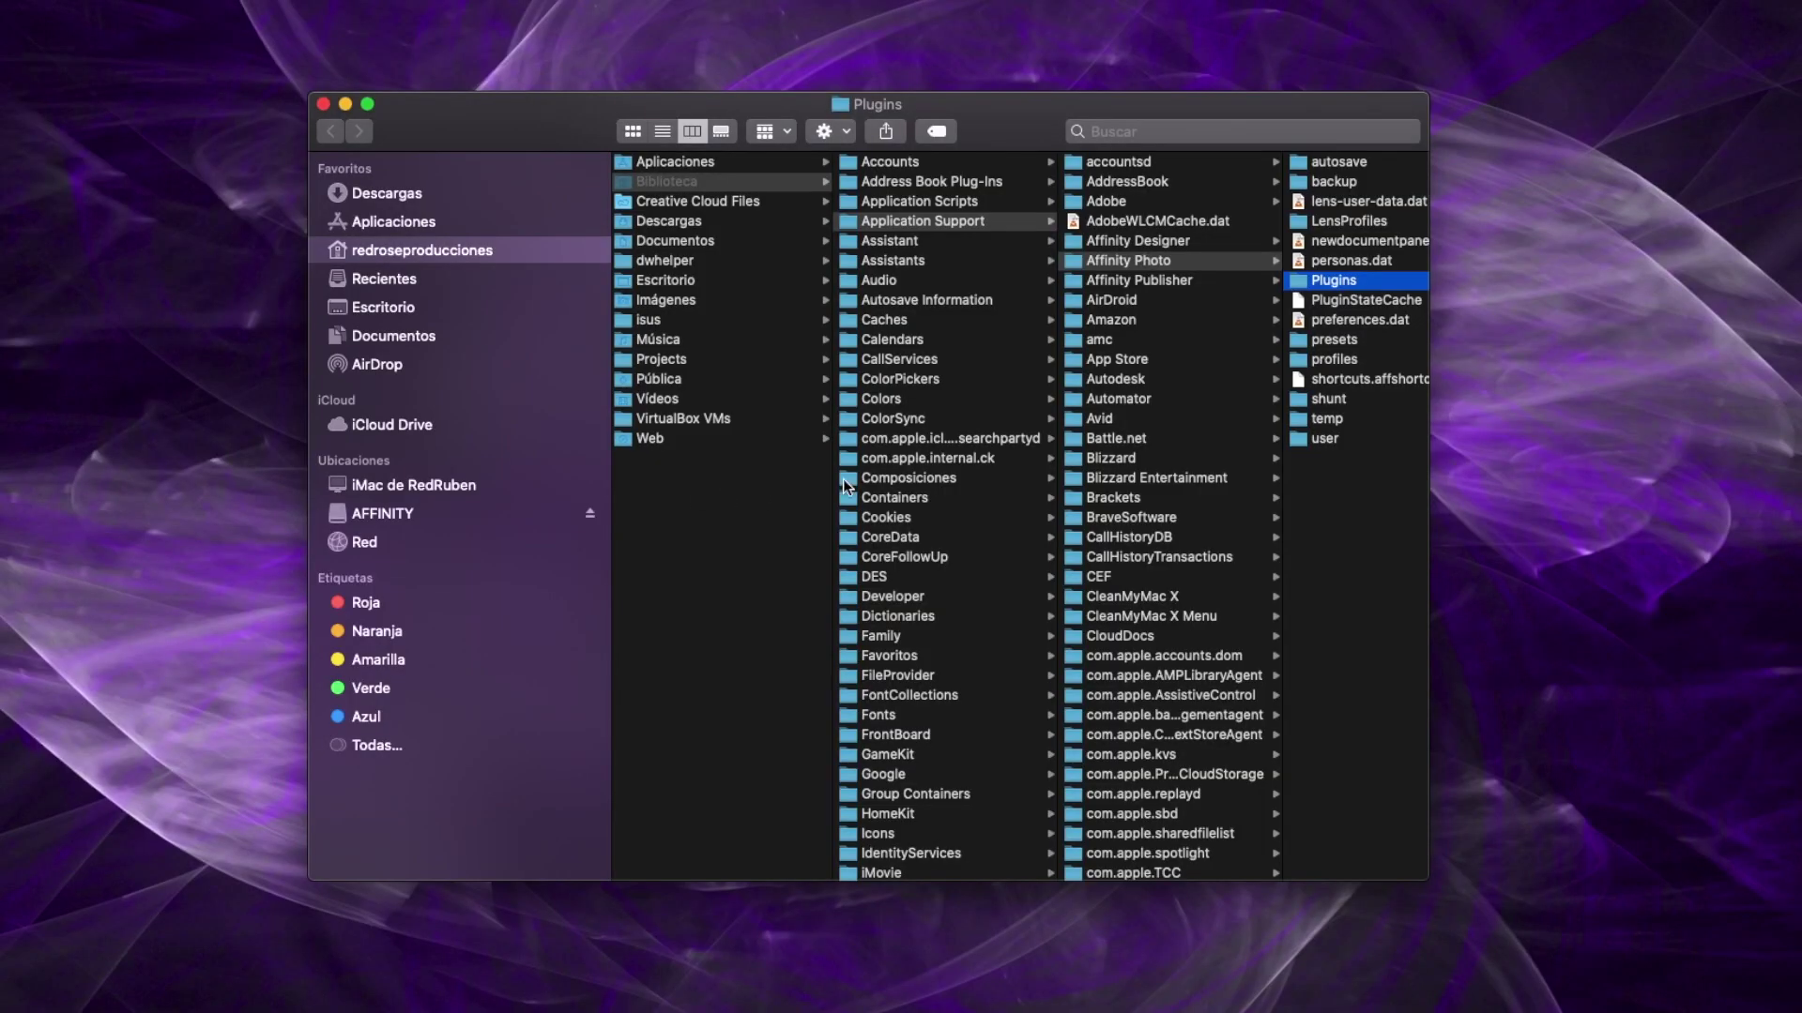
Step: Paste the copied Dehancer folder into the empty Plugins column with 'Pegar ítem'
{"action": "scroll", "coordinate": [952, 483], "scroll_direction": "left", "scroll_amount": 5}
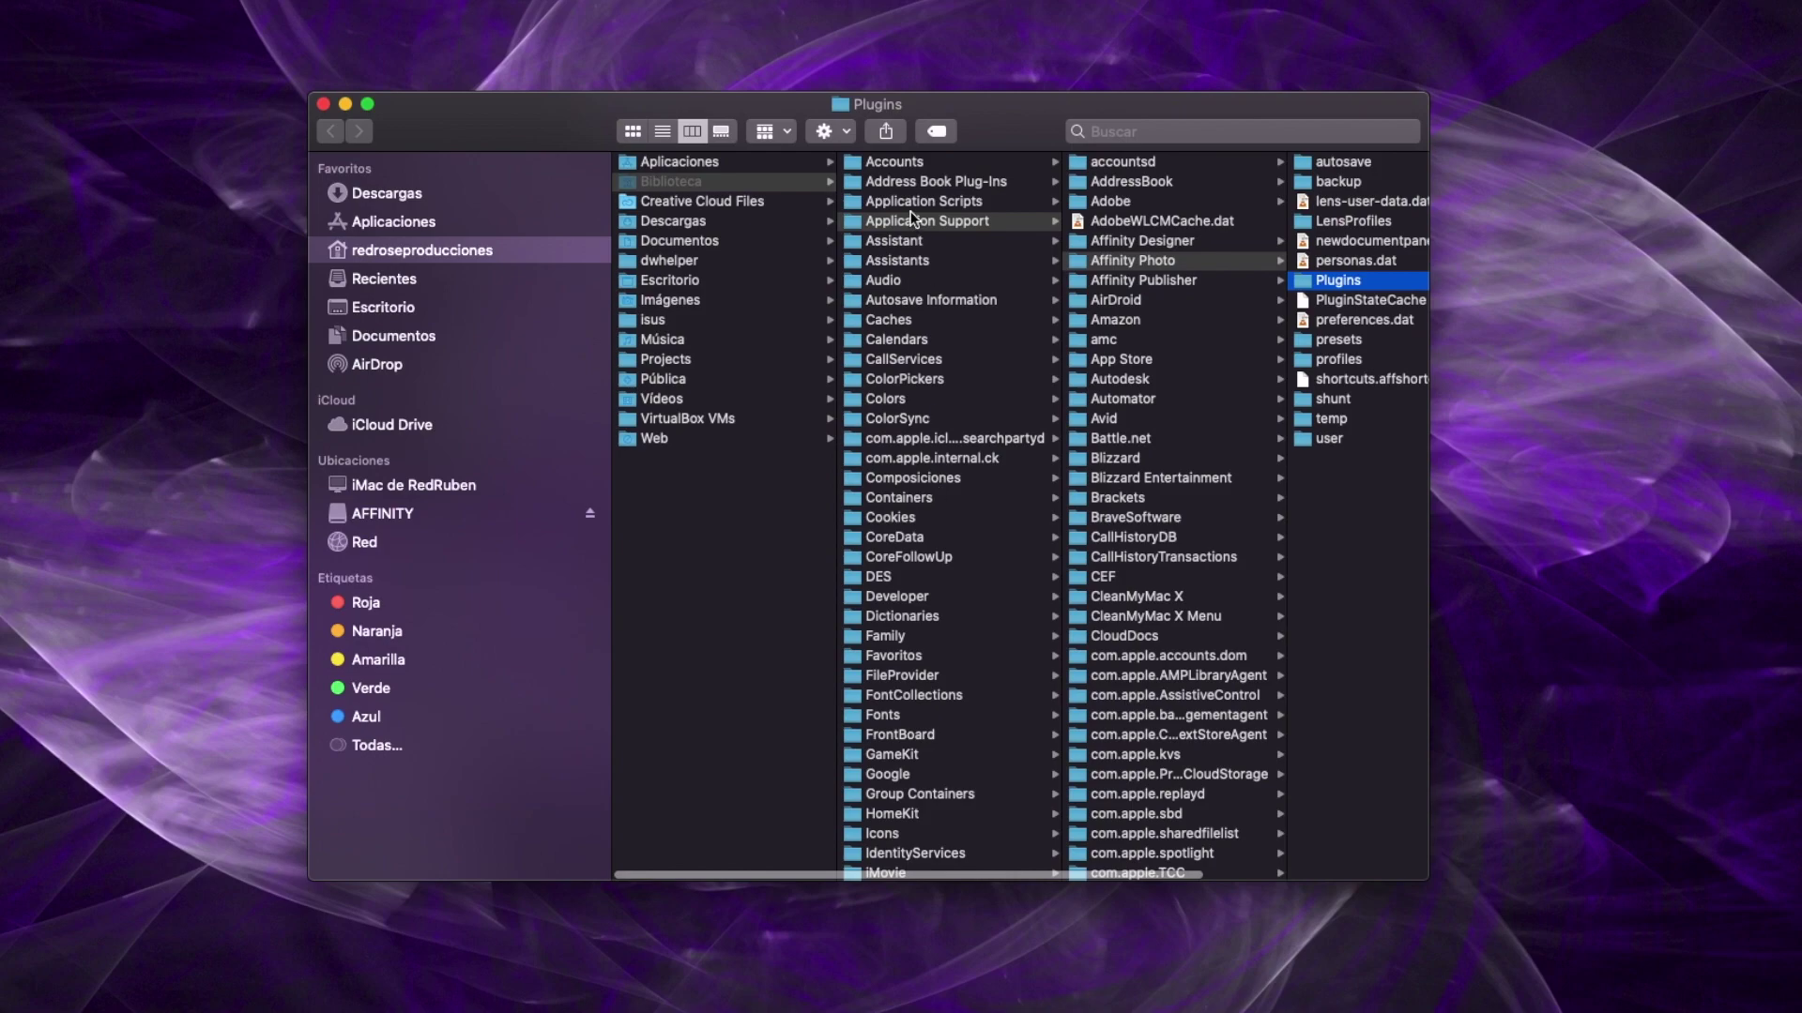
{"action": "scroll", "coordinate": [1094, 263], "scroll_direction": "right", "scroll_amount": 2}
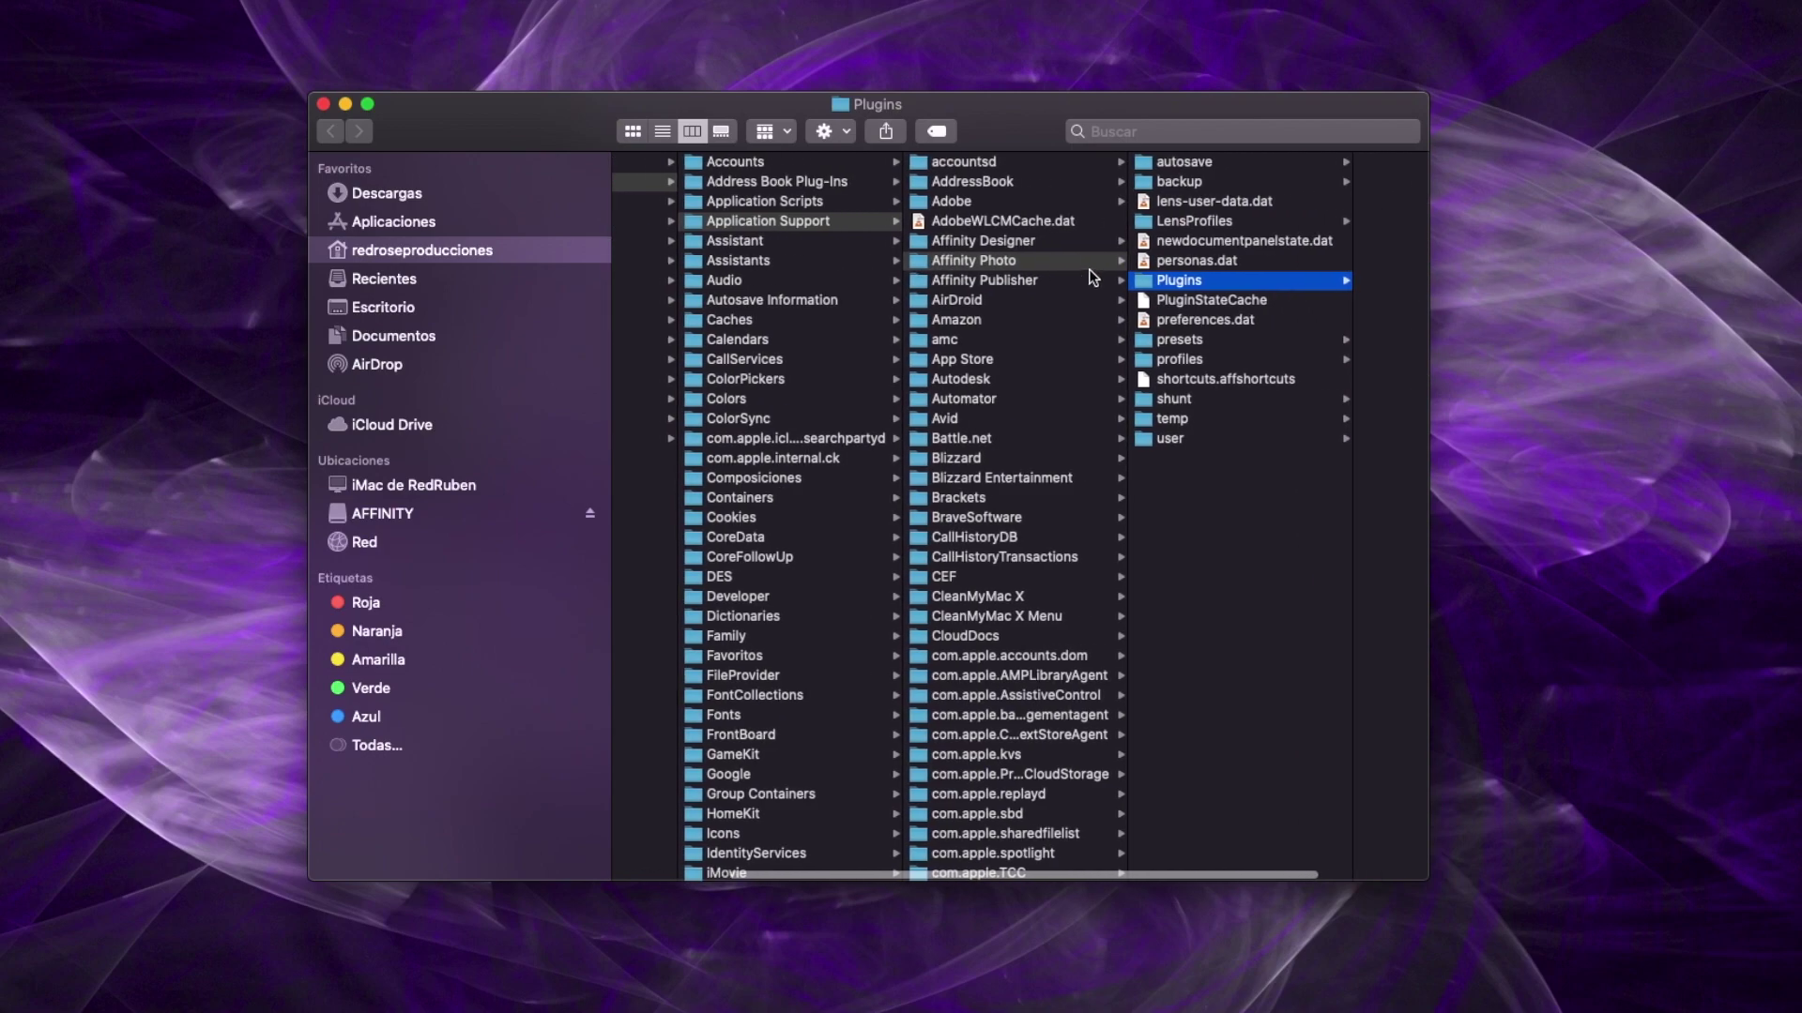
{"action": "scroll", "coordinate": [1105, 279], "scroll_direction": "right", "scroll_amount": 2}
{"action": "scroll", "coordinate": [1151, 319], "scroll_direction": "right", "scroll_amount": 1}
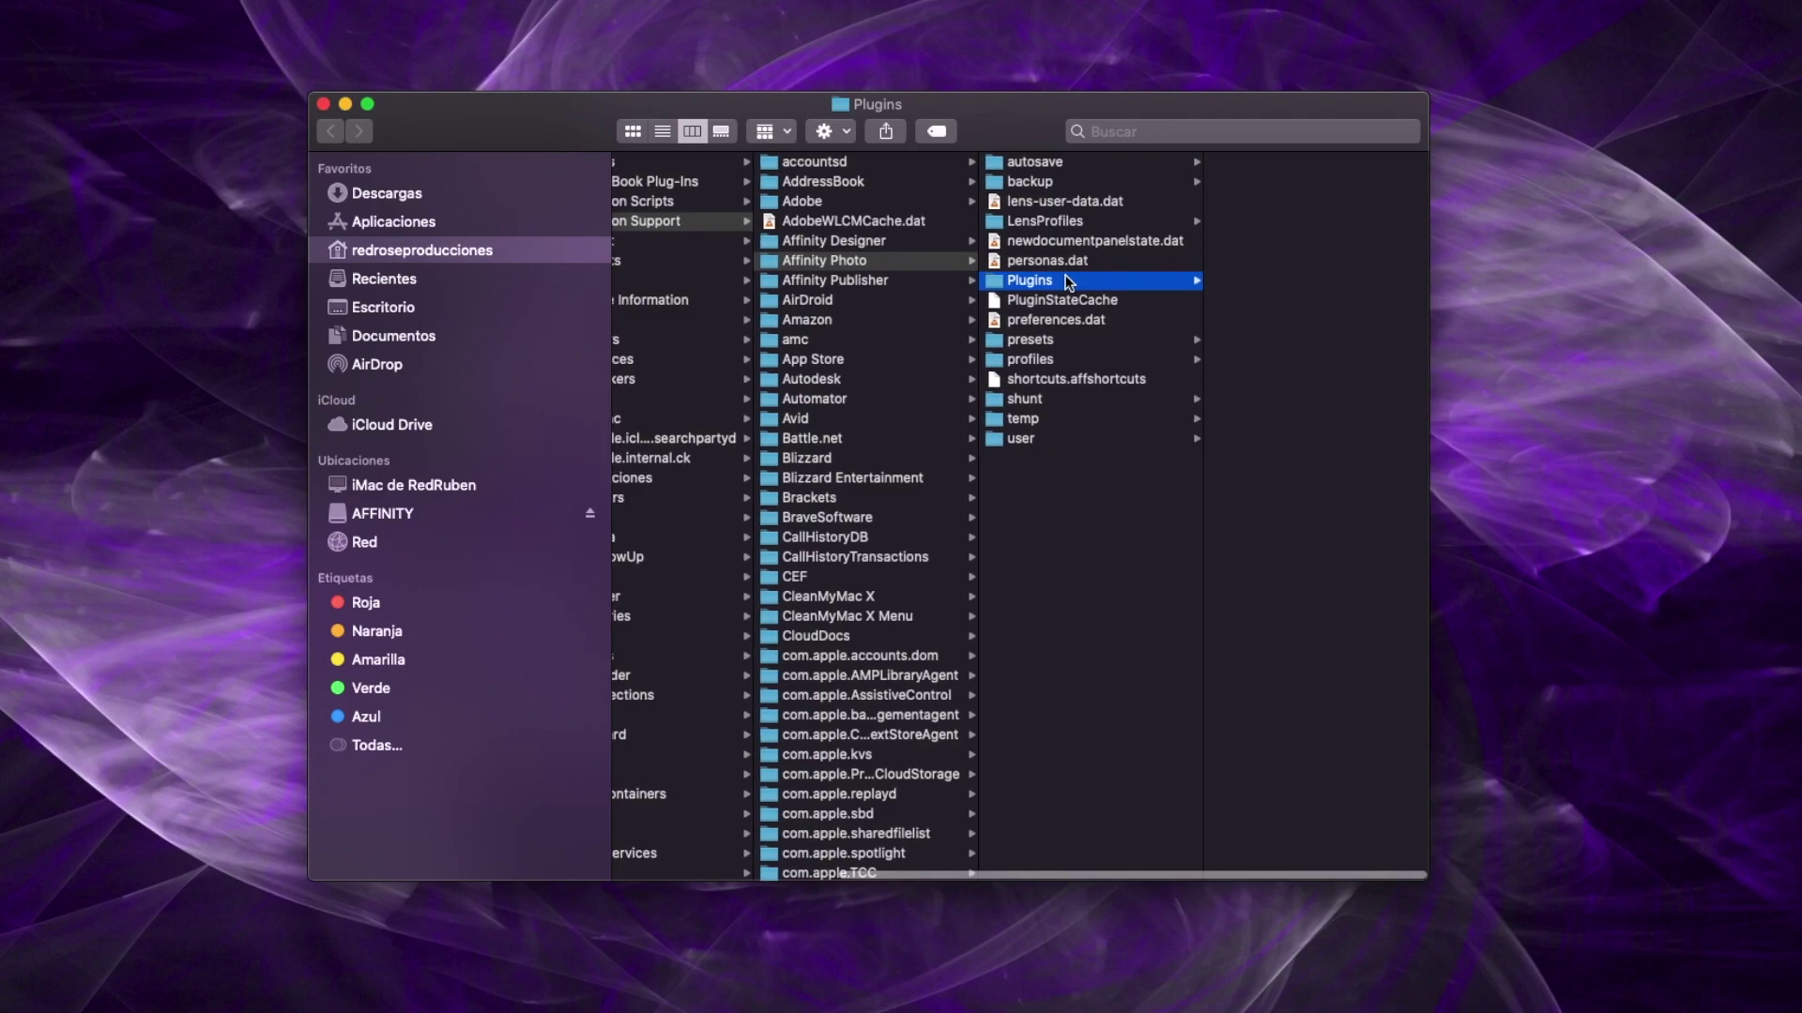
{"action": "right_click", "coordinate": [1342, 228]}
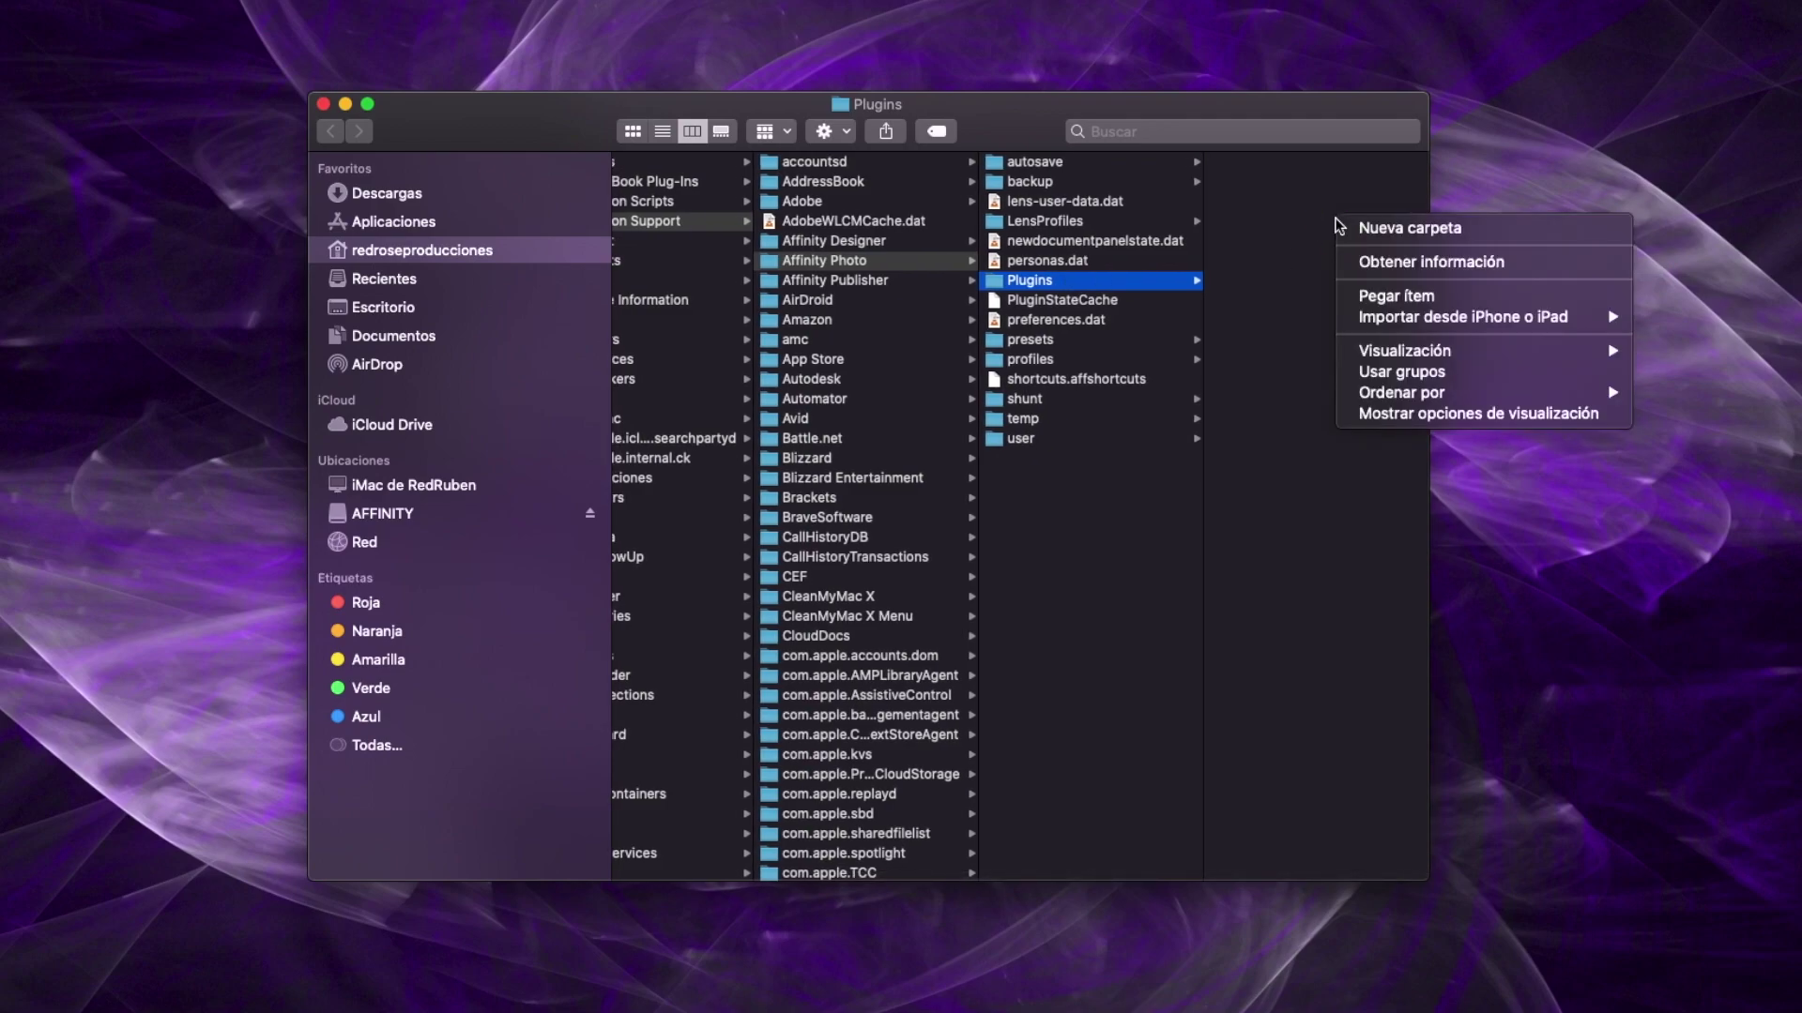
{"action": "left_click", "coordinate": [1377, 296]}
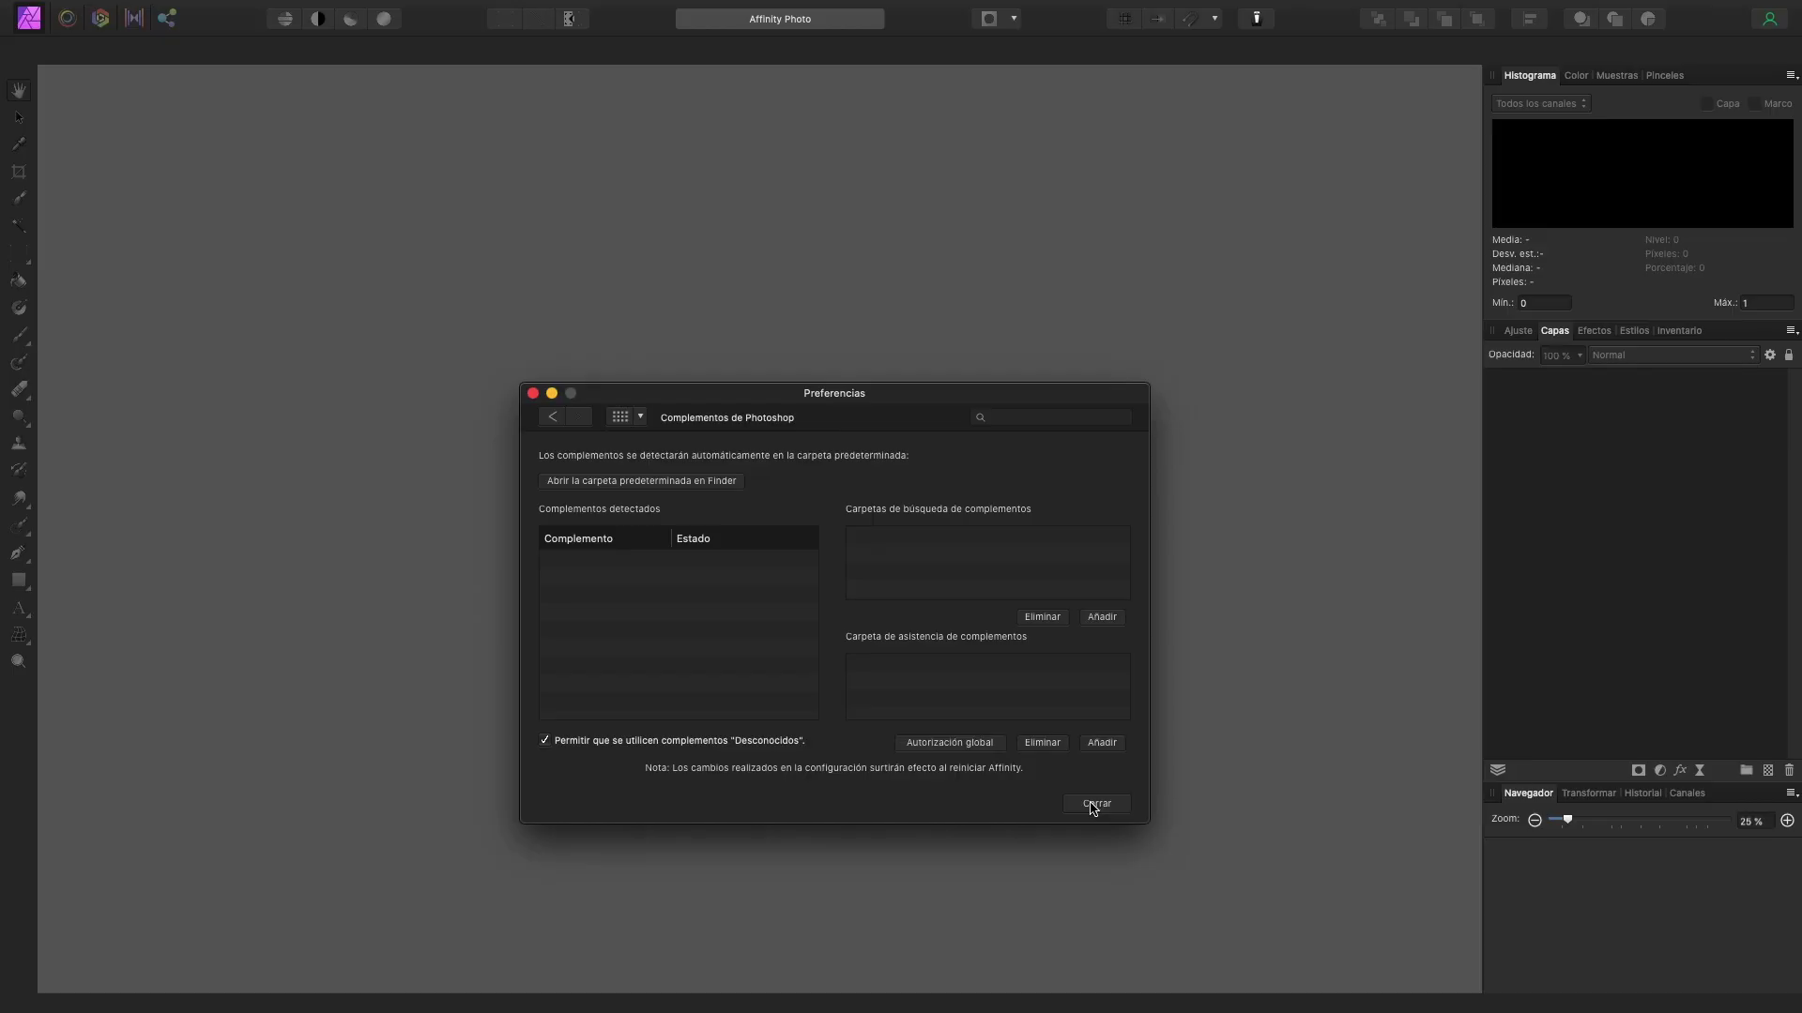
Step: Quit and relaunch Affinity Photo, then reopen Preferences to confirm Dehancer Film is detected
{"action": "left_click", "coordinate": [1091, 808]}
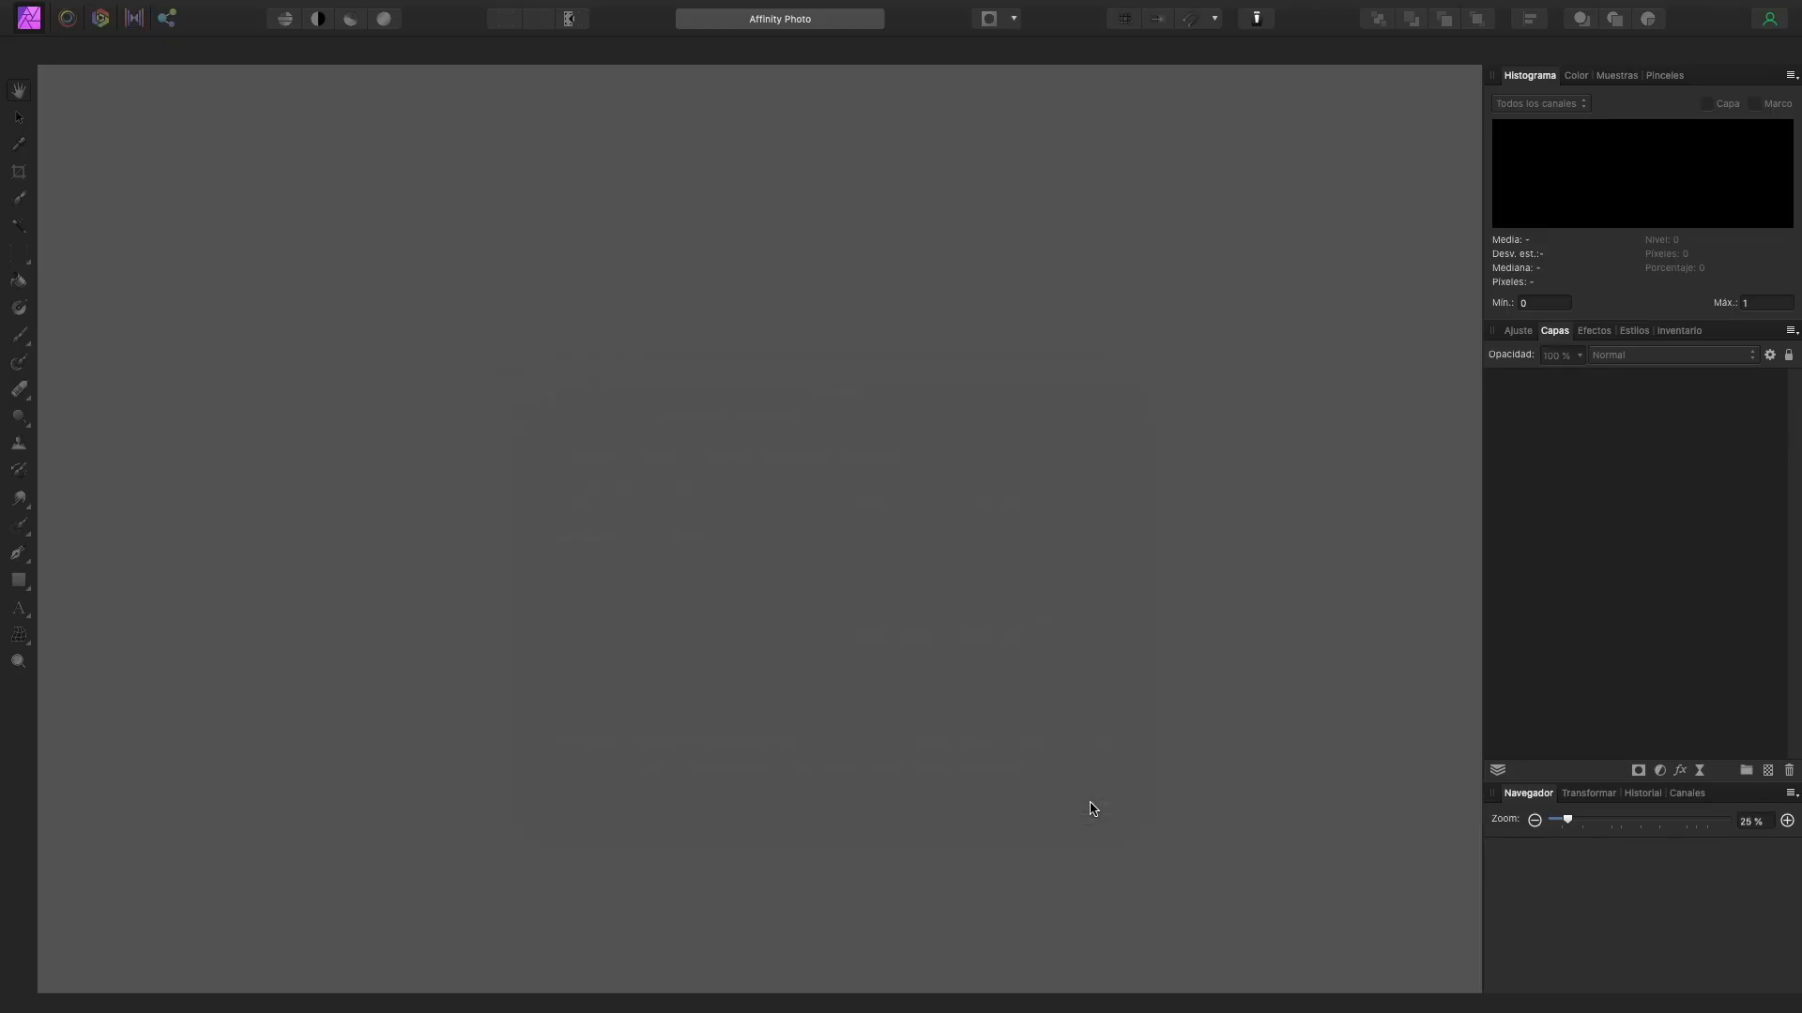
{"action": "left_click", "coordinate": [94, 4]}
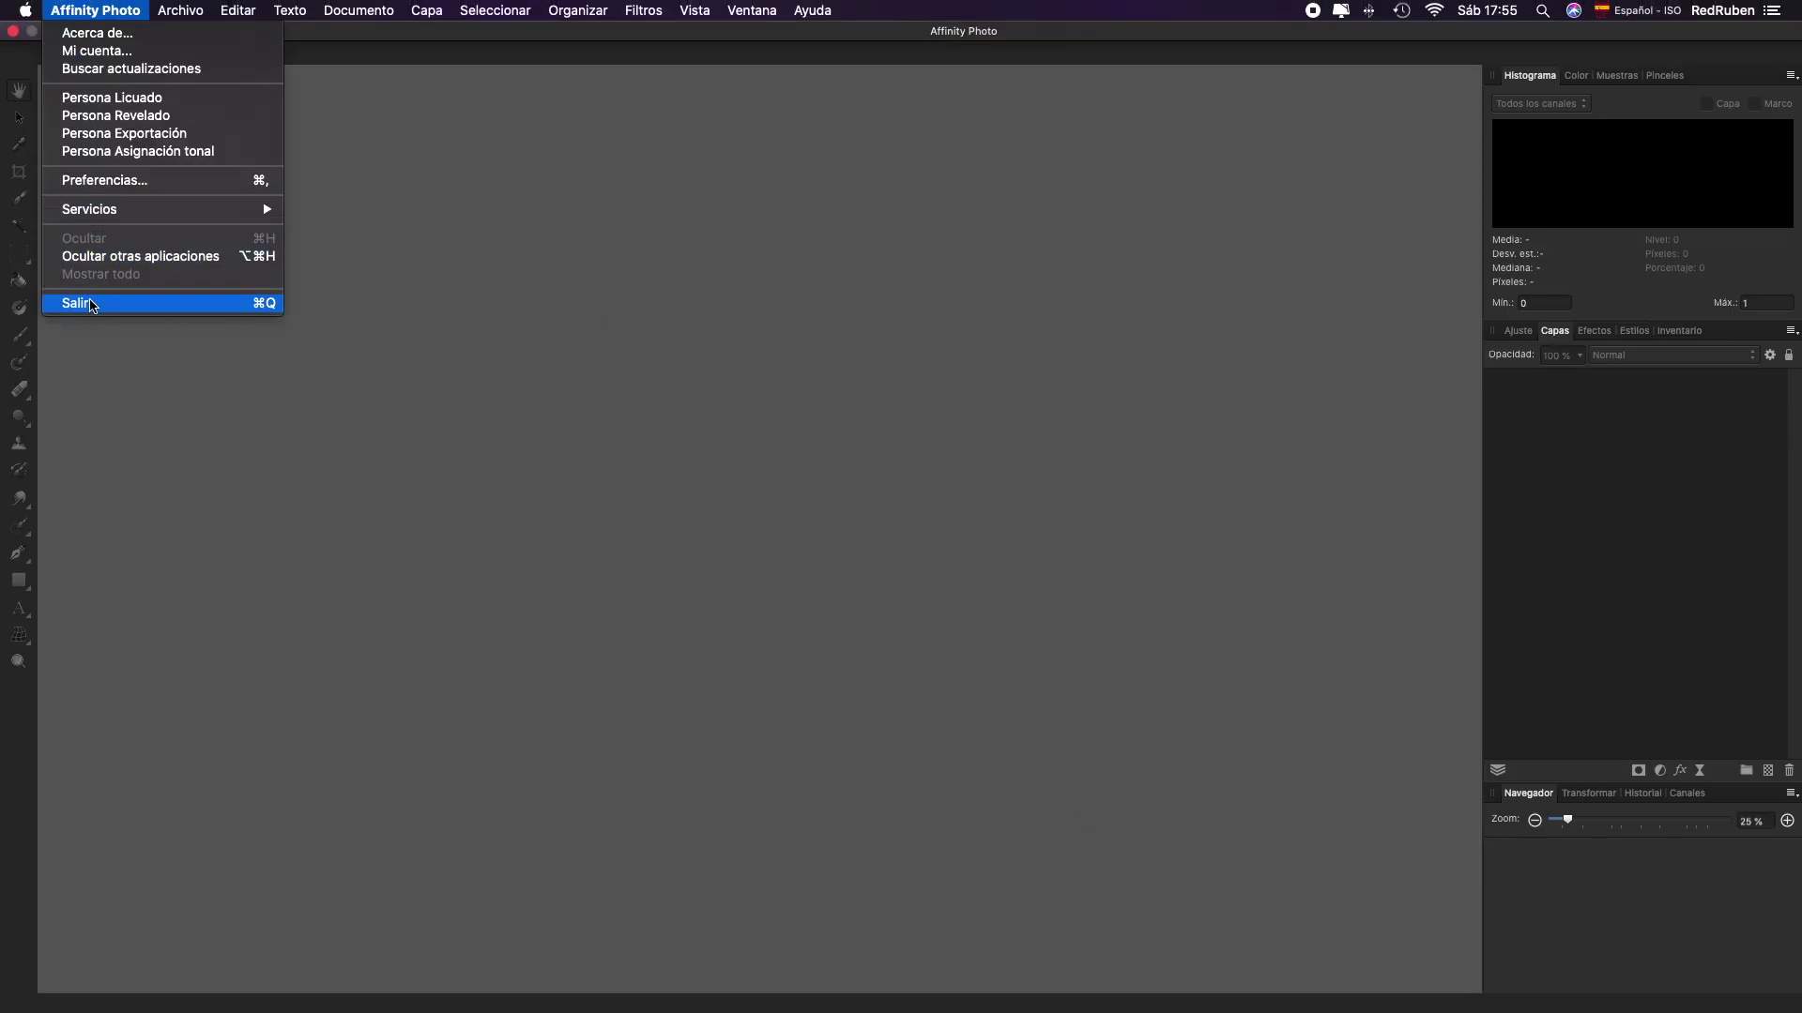
{"action": "left_click", "coordinate": [87, 300]}
{"action": "left_click", "coordinate": [1370, 981]}
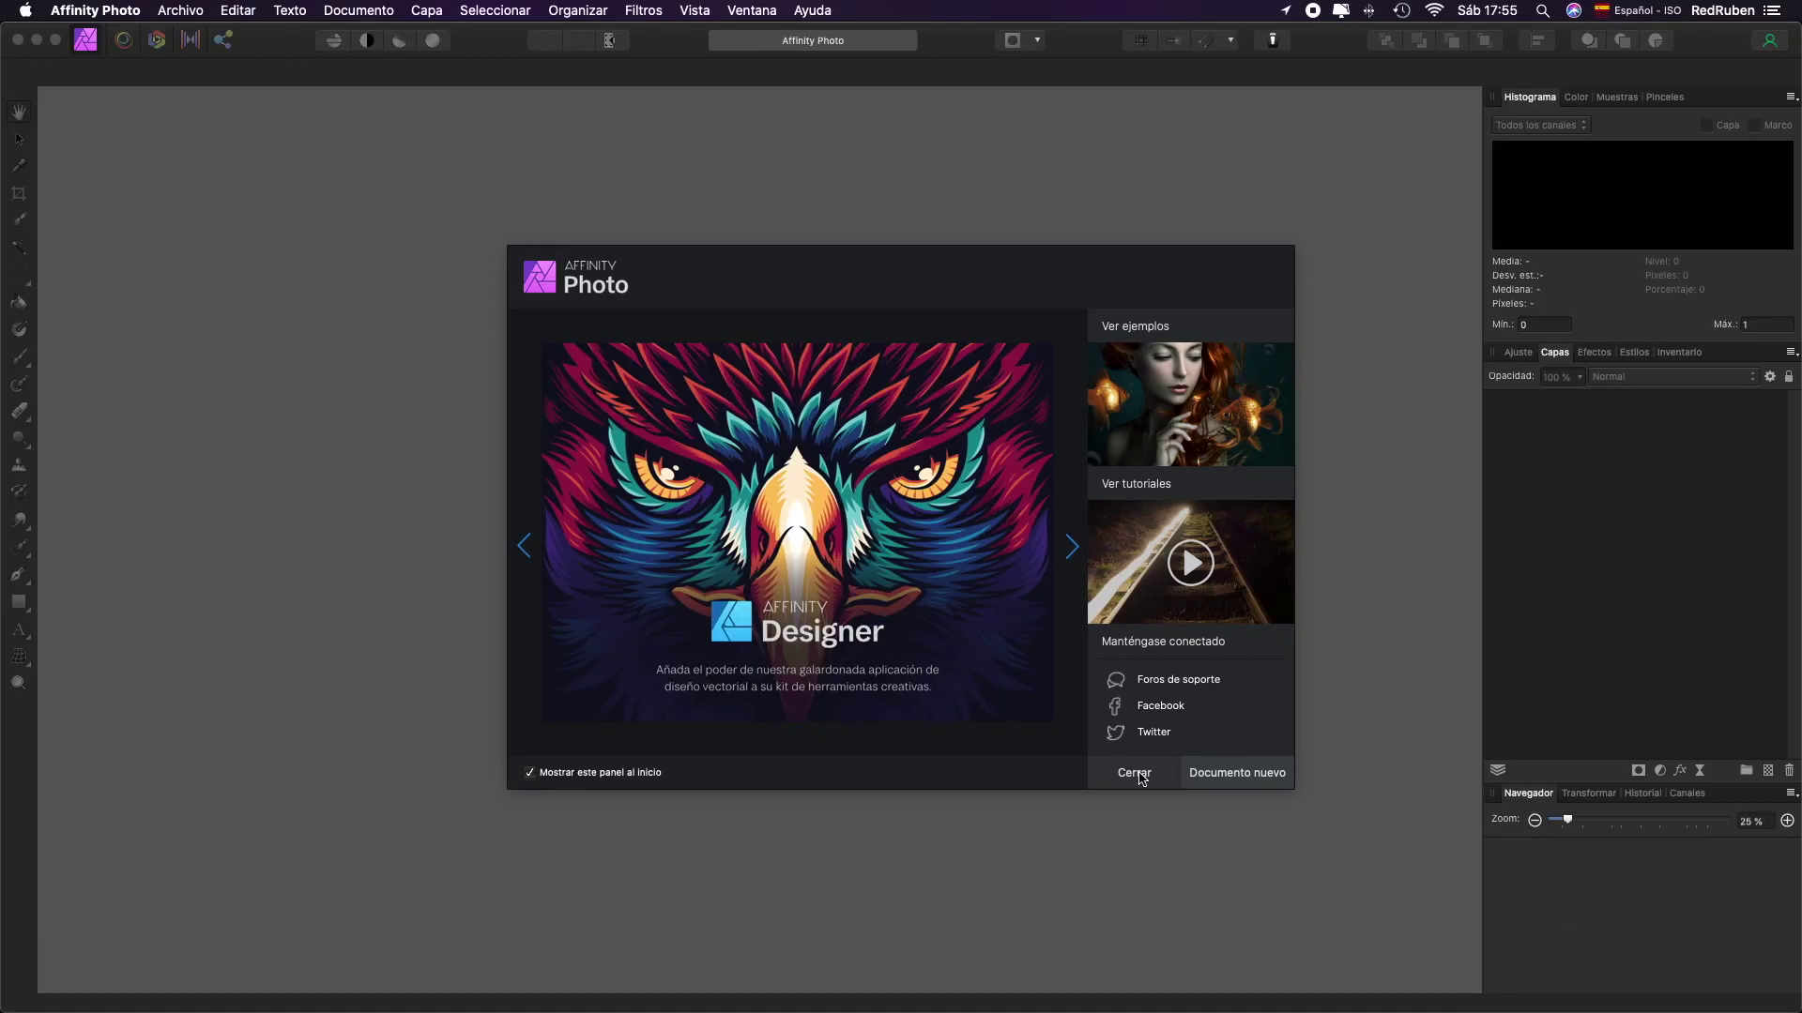
{"action": "left_click", "coordinate": [1134, 773]}
{"action": "left_click", "coordinate": [86, 6]}
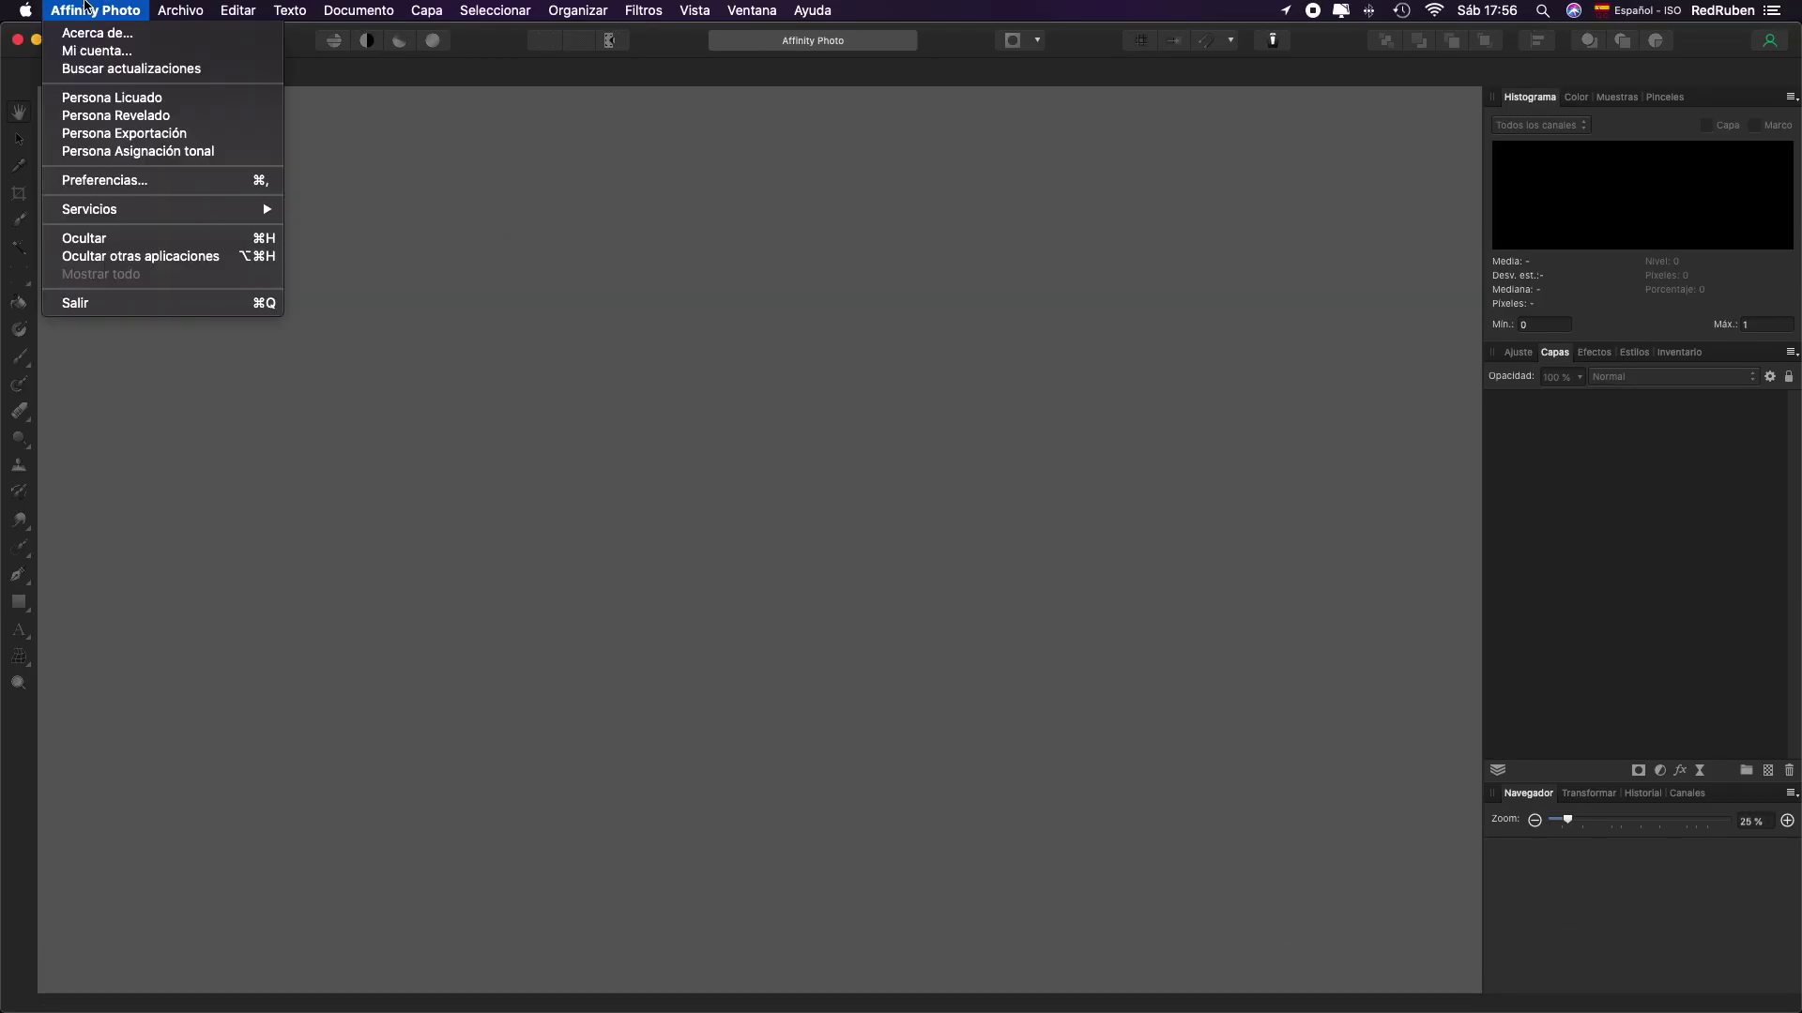
{"action": "left_click", "coordinate": [114, 180]}
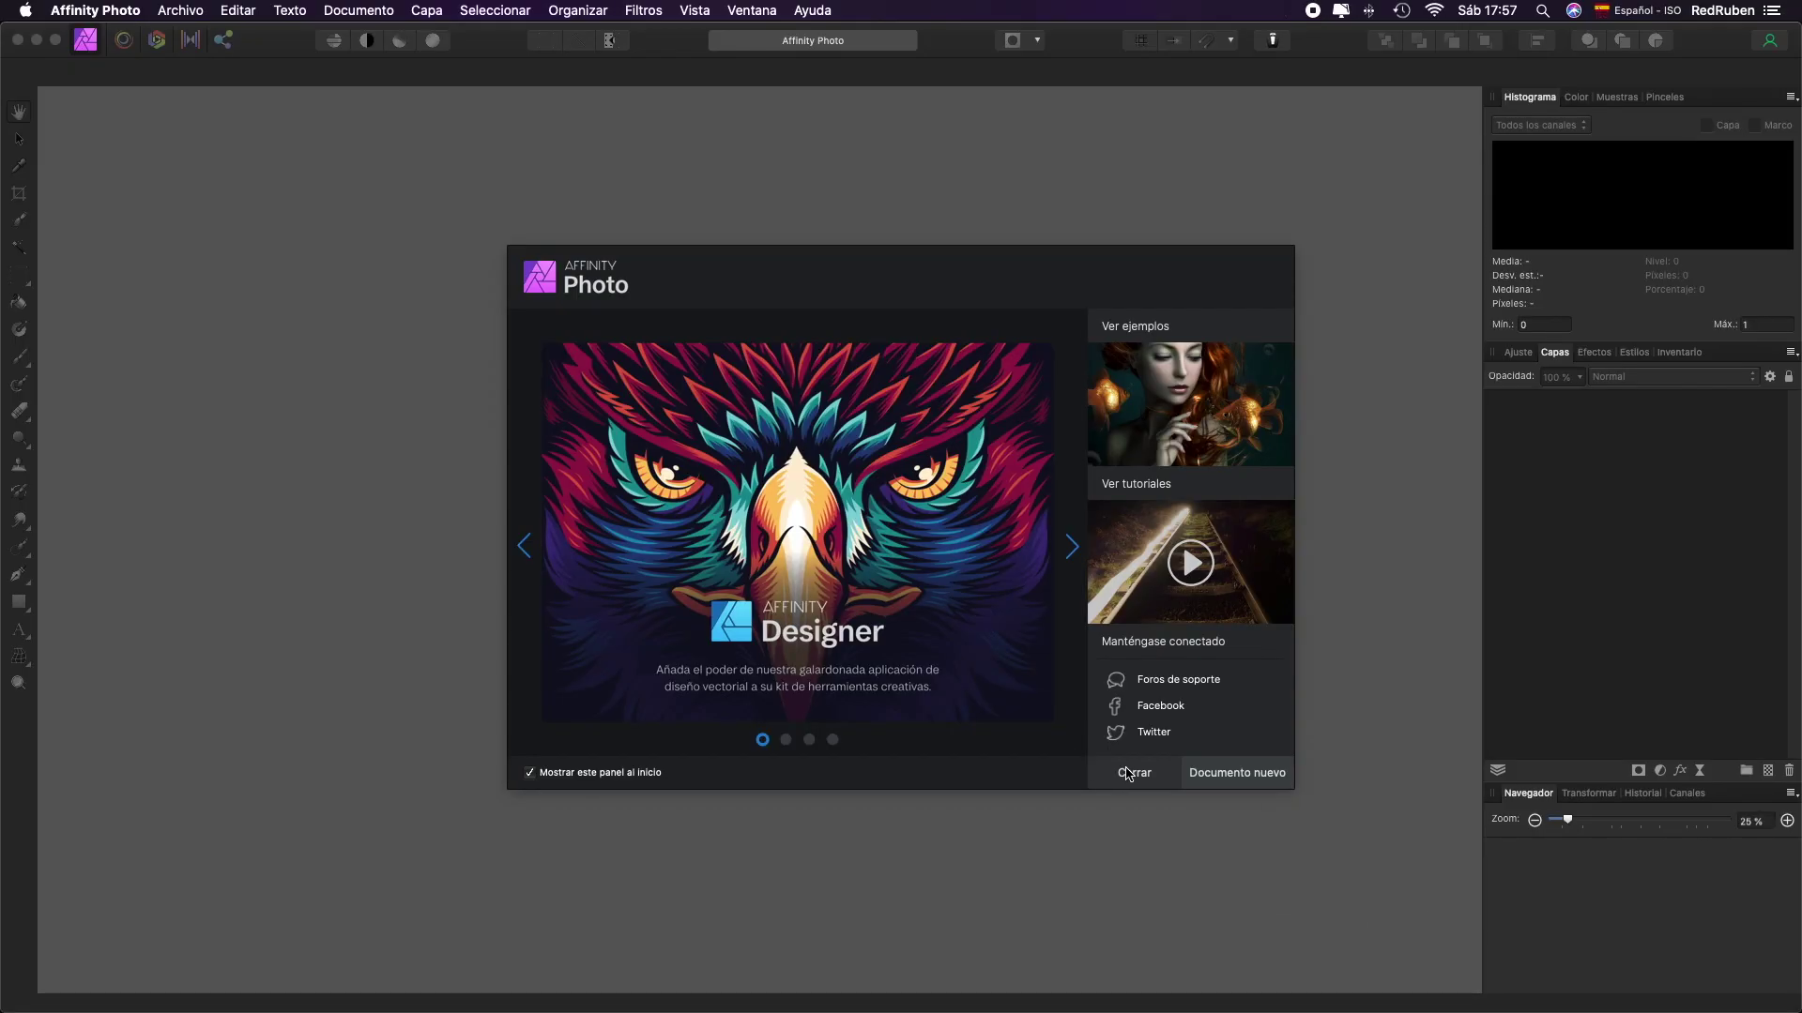
Step: Open recent concert_lp_2014.jpg and apply Filtros > Complementos > Dehancer > Dehancer Film
{"action": "left_click", "coordinate": [1128, 775]}
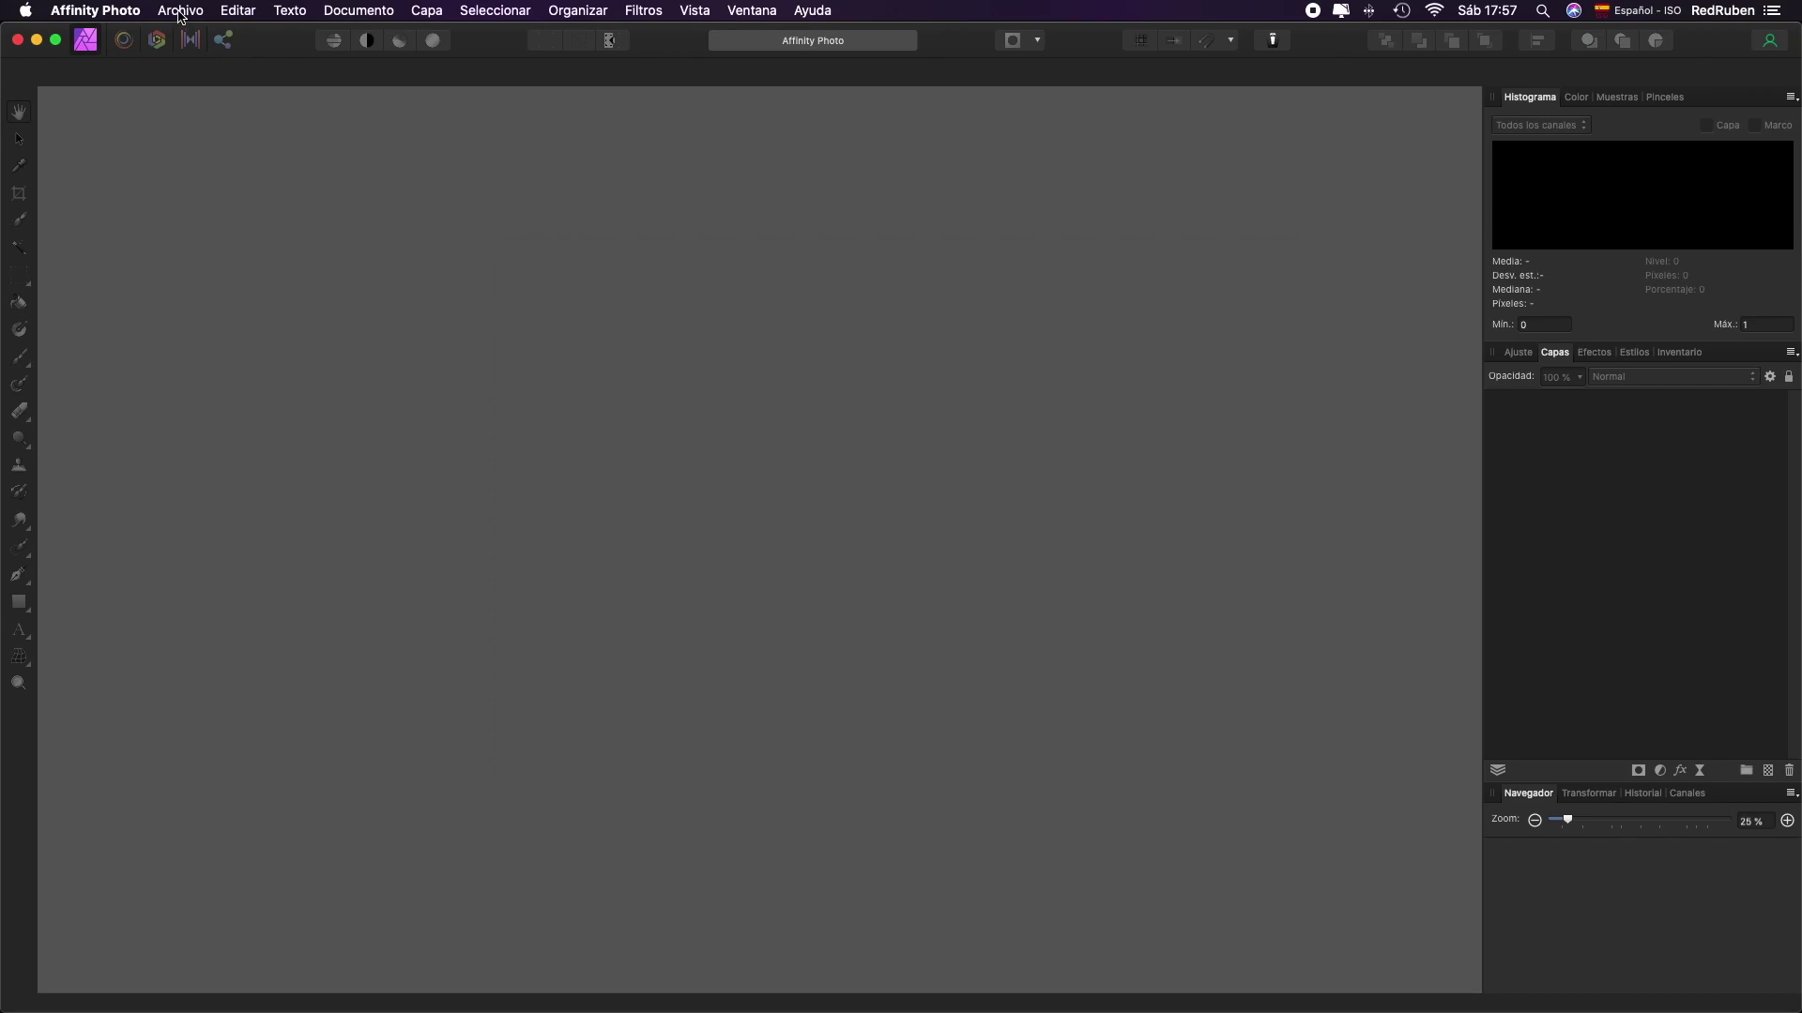
{"action": "left_click", "coordinate": [180, 10]}
{"action": "mouse_move", "coordinate": [211, 215]}
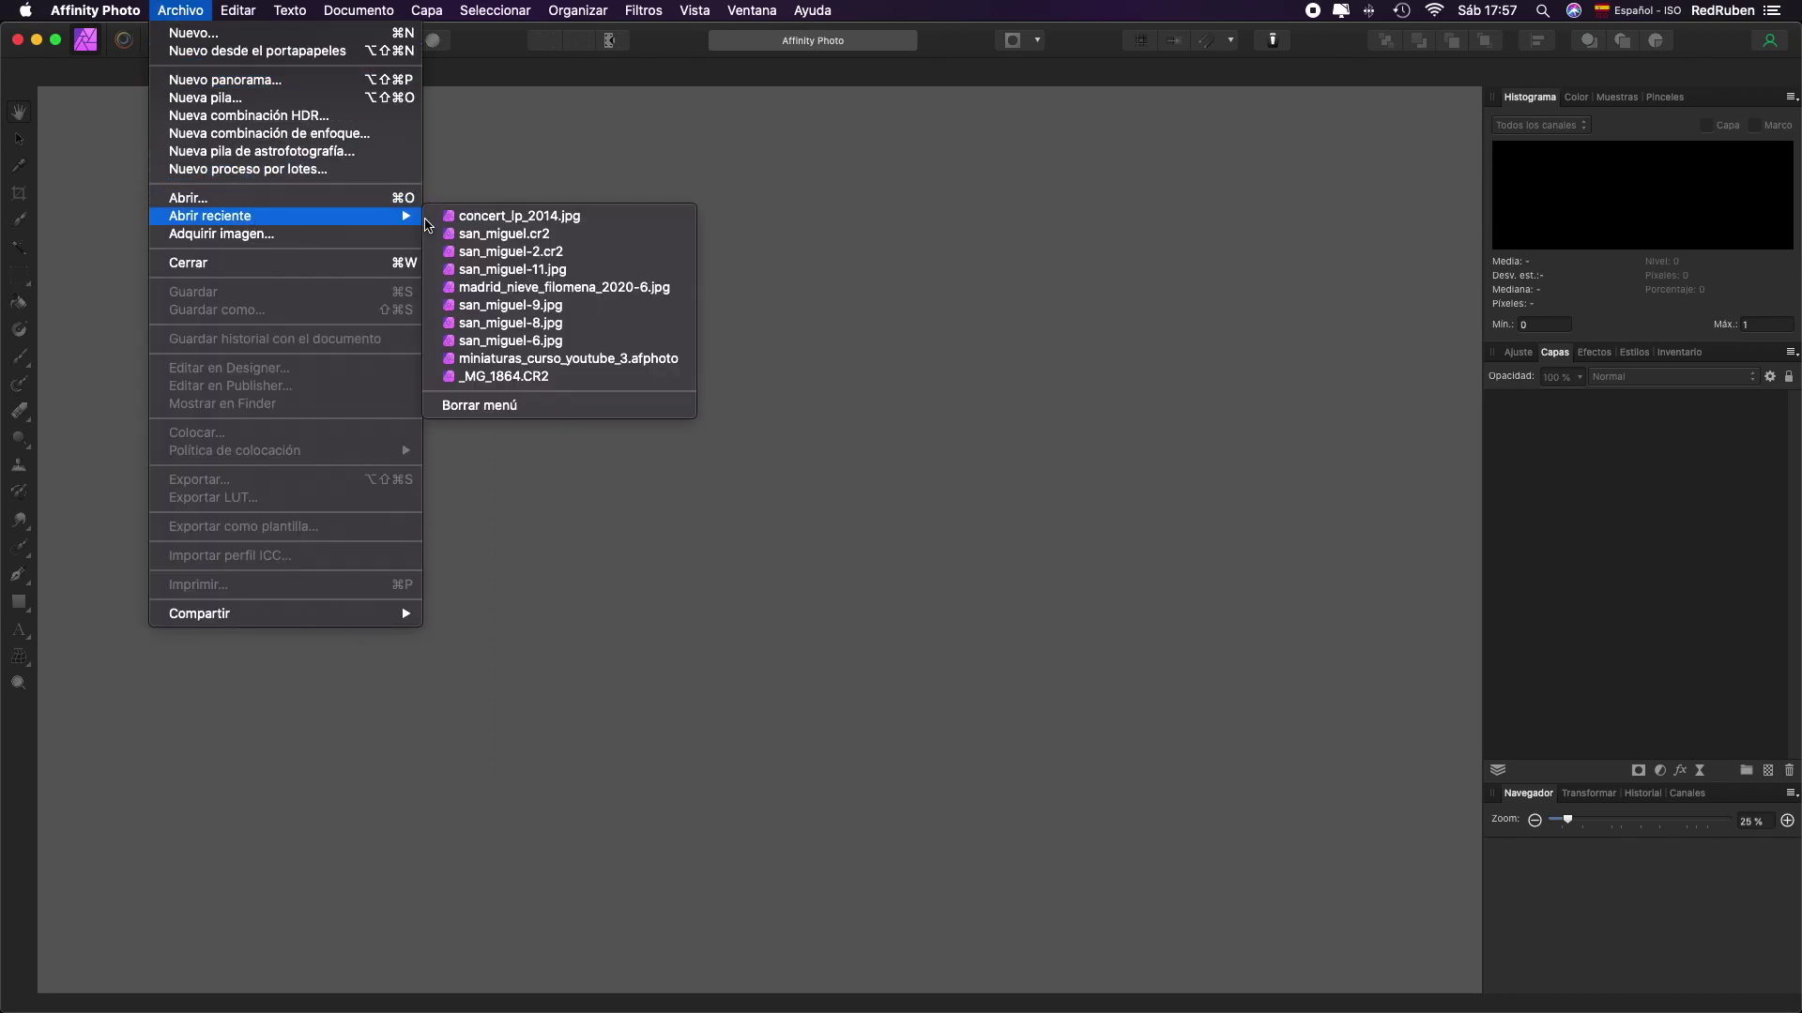
{"action": "left_click", "coordinate": [495, 216]}
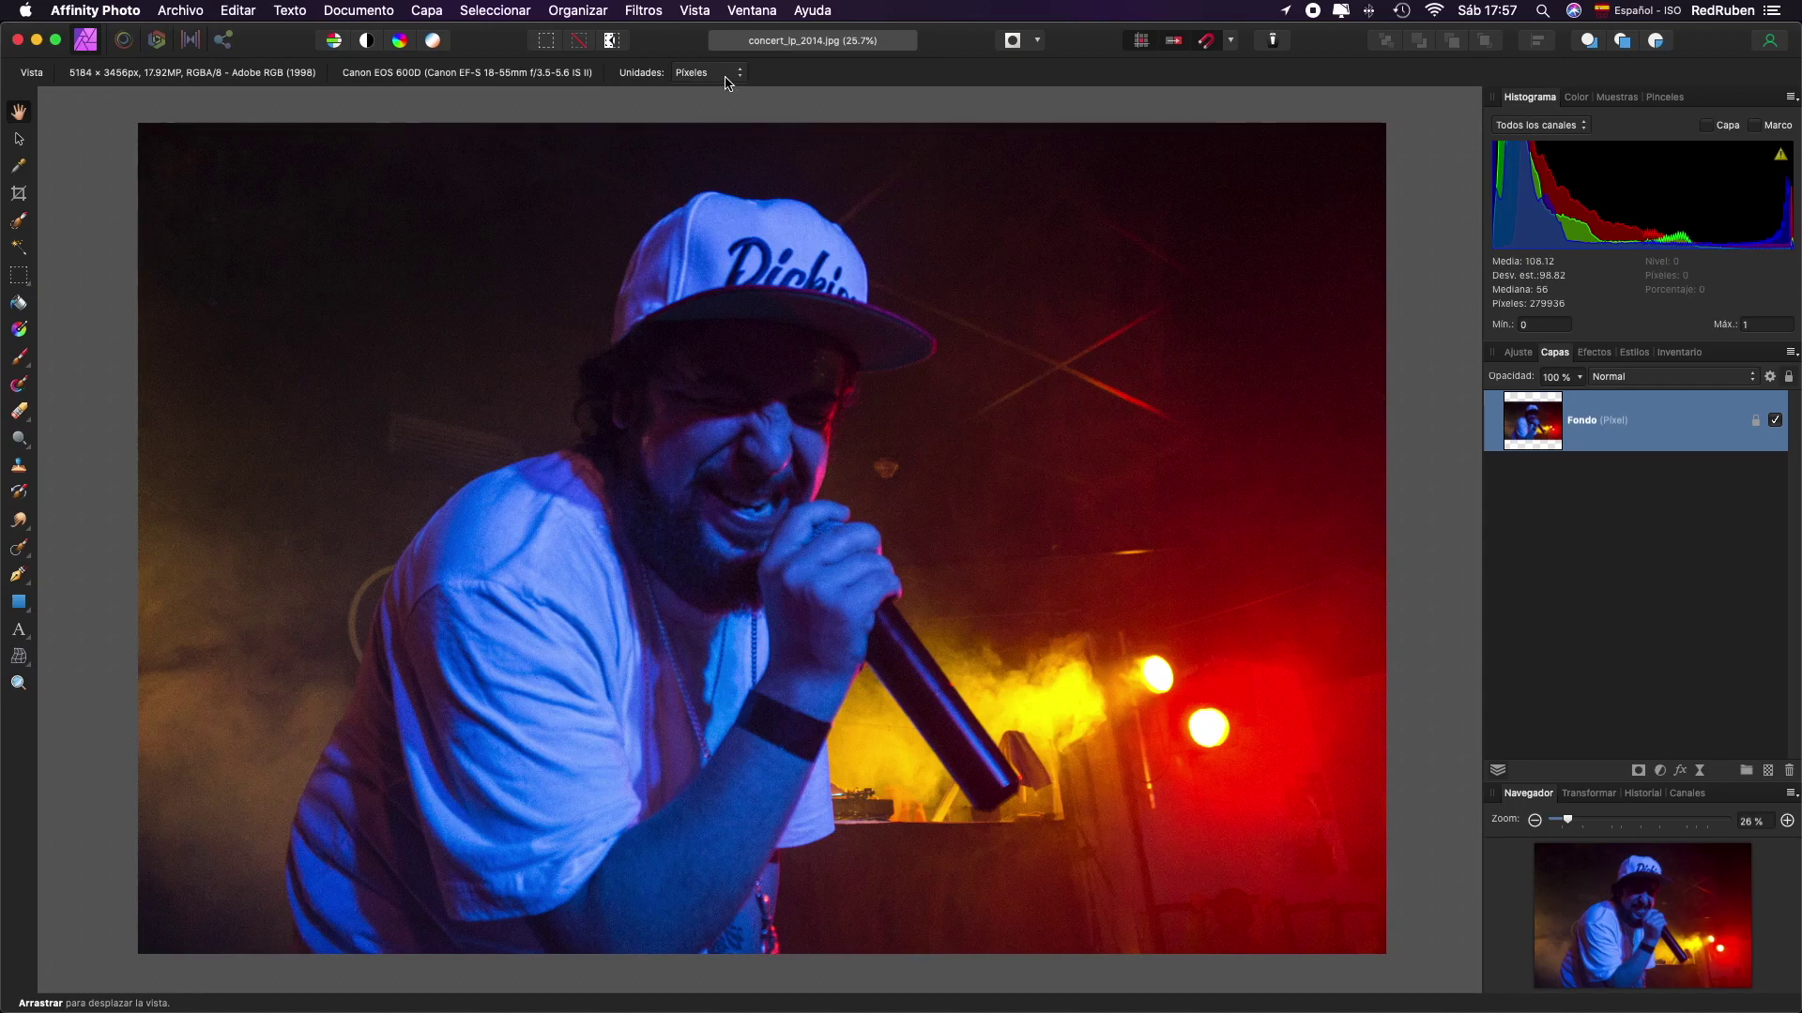
{"action": "left_click", "coordinate": [655, 12]}
{"action": "mouse_move", "coordinate": [888, 257]}
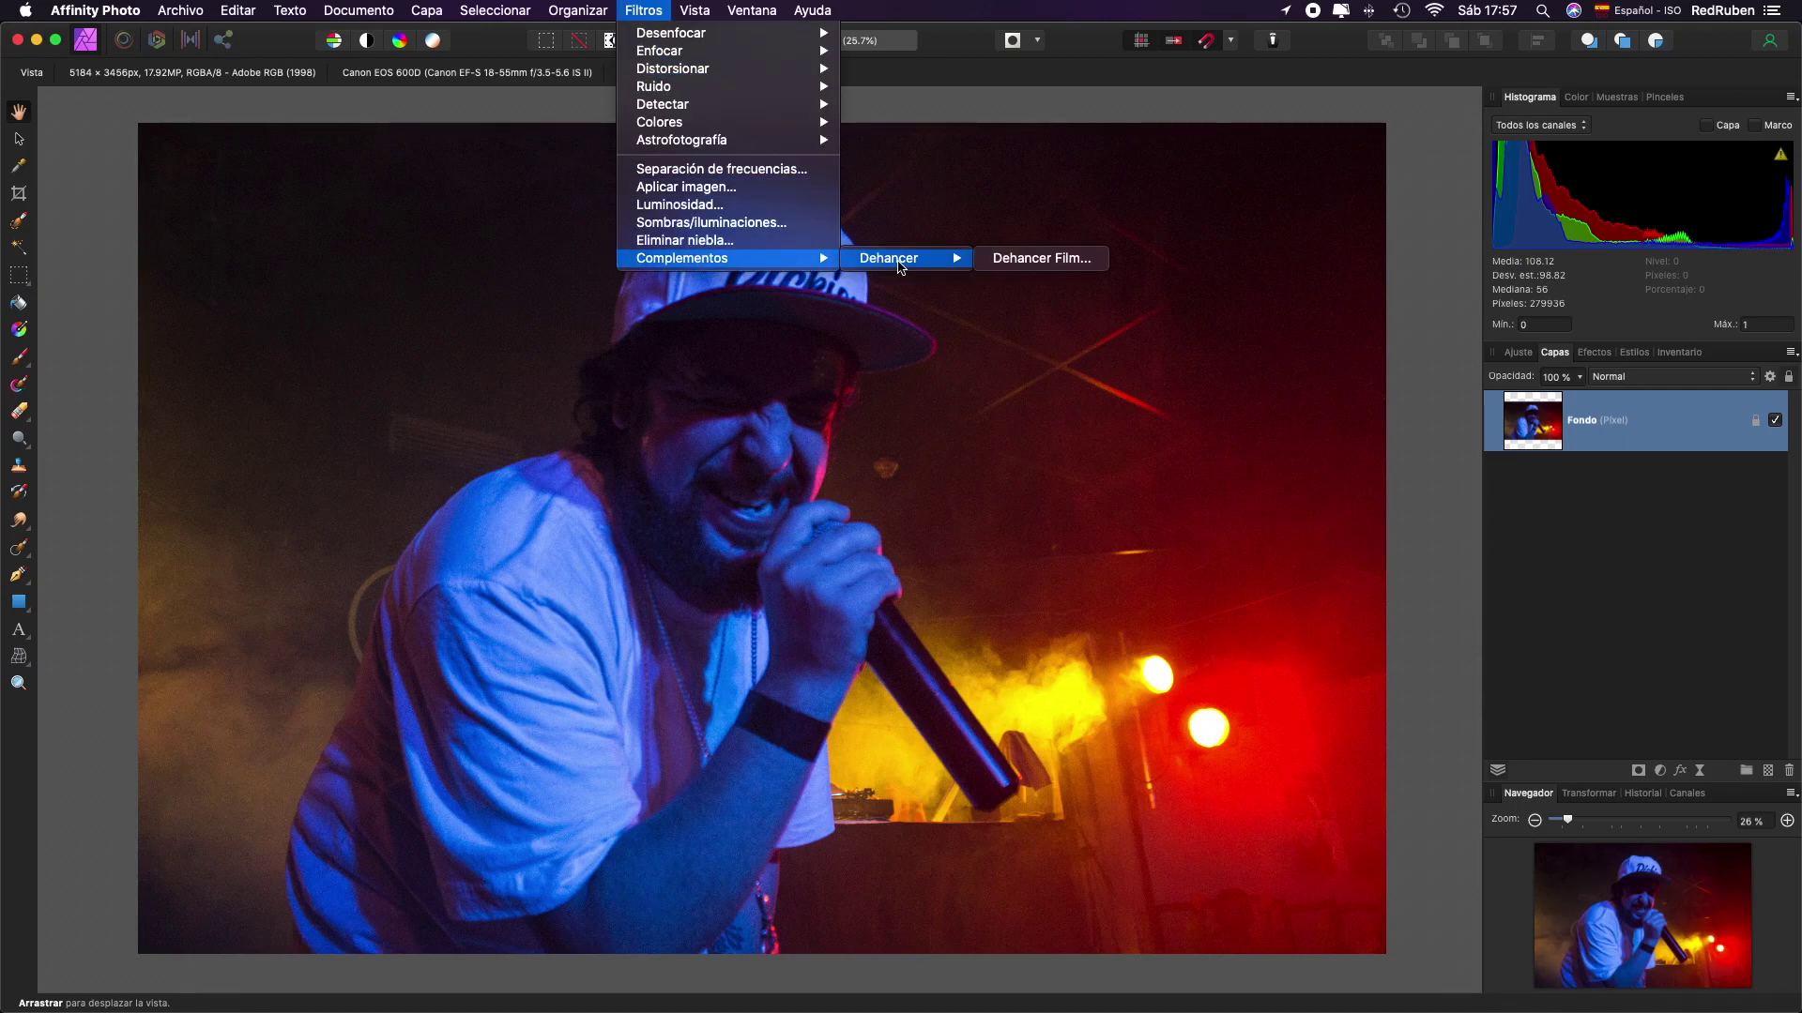
{"action": "left_click", "coordinate": [1073, 270]}
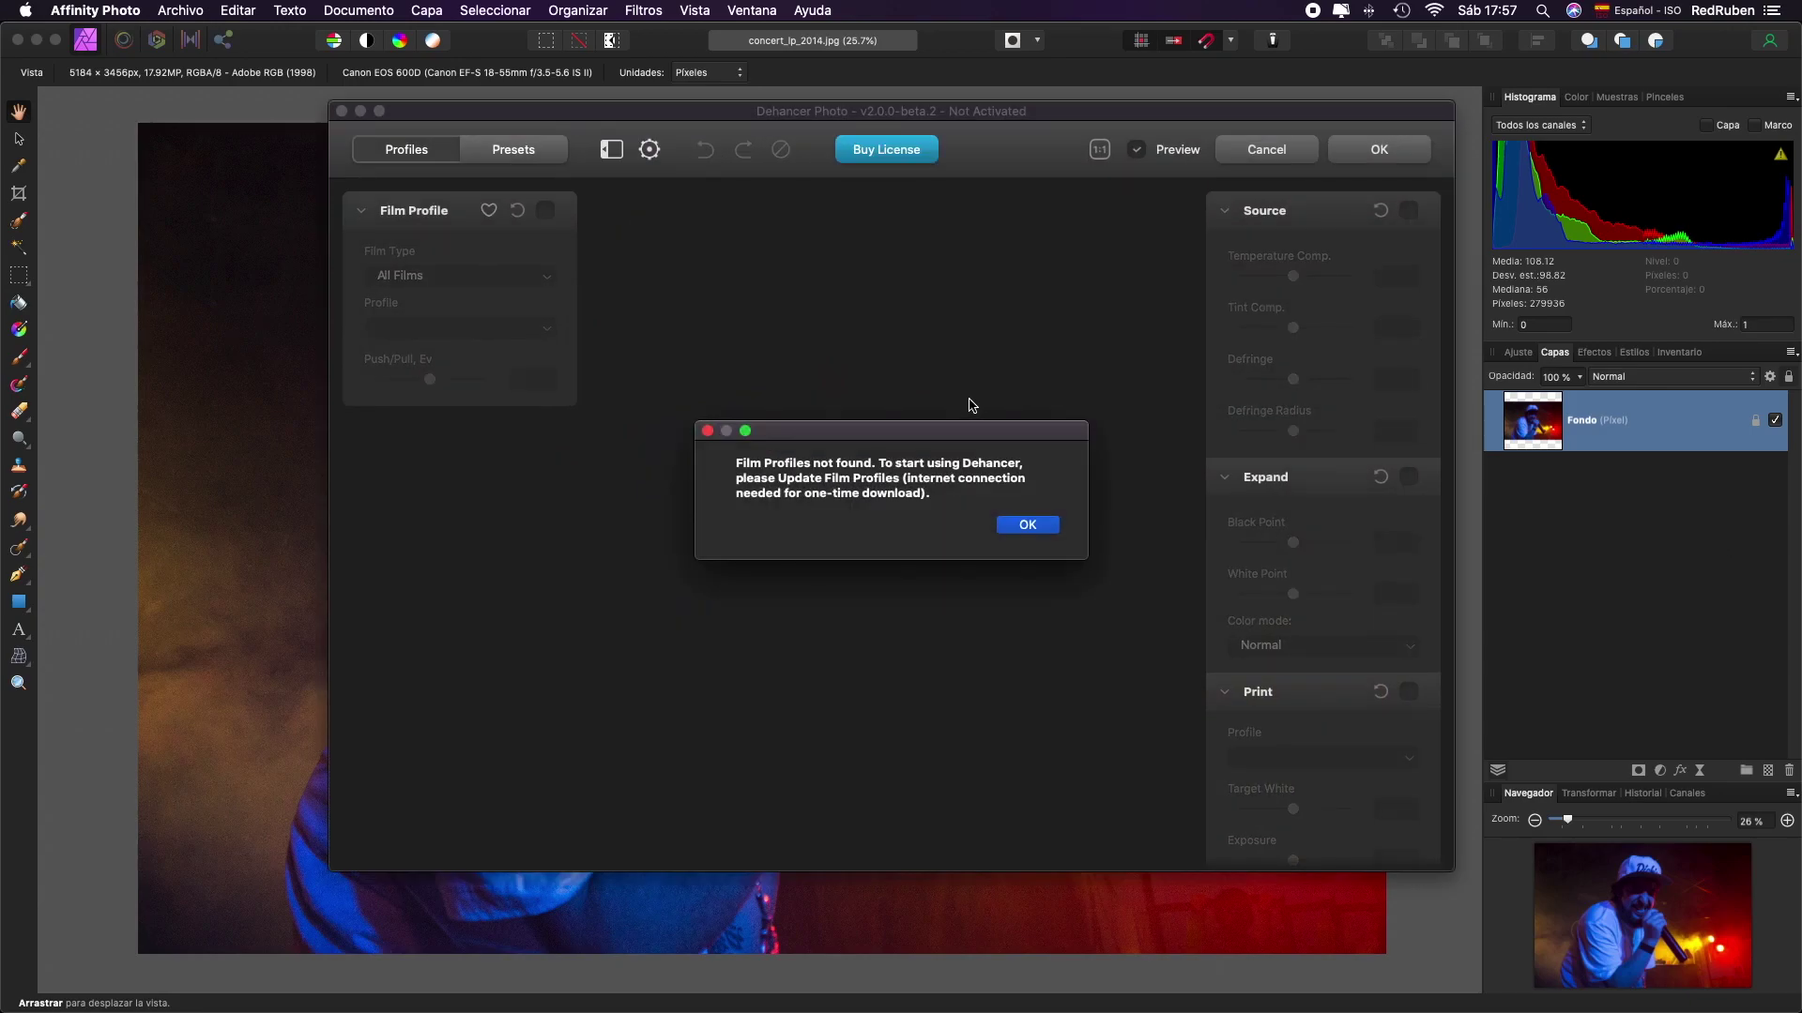
Step: Download the 62 missing Dehancer film profiles so thumbnails and the live preview appear
{"action": "mouse_move", "coordinate": [917, 111]}
{"action": "left_mouse_down"}
{"action": "mouse_move", "coordinate": [866, 113]}
{"action": "mouse_move", "coordinate": [980, 119]}
{"action": "left_mouse_up"}
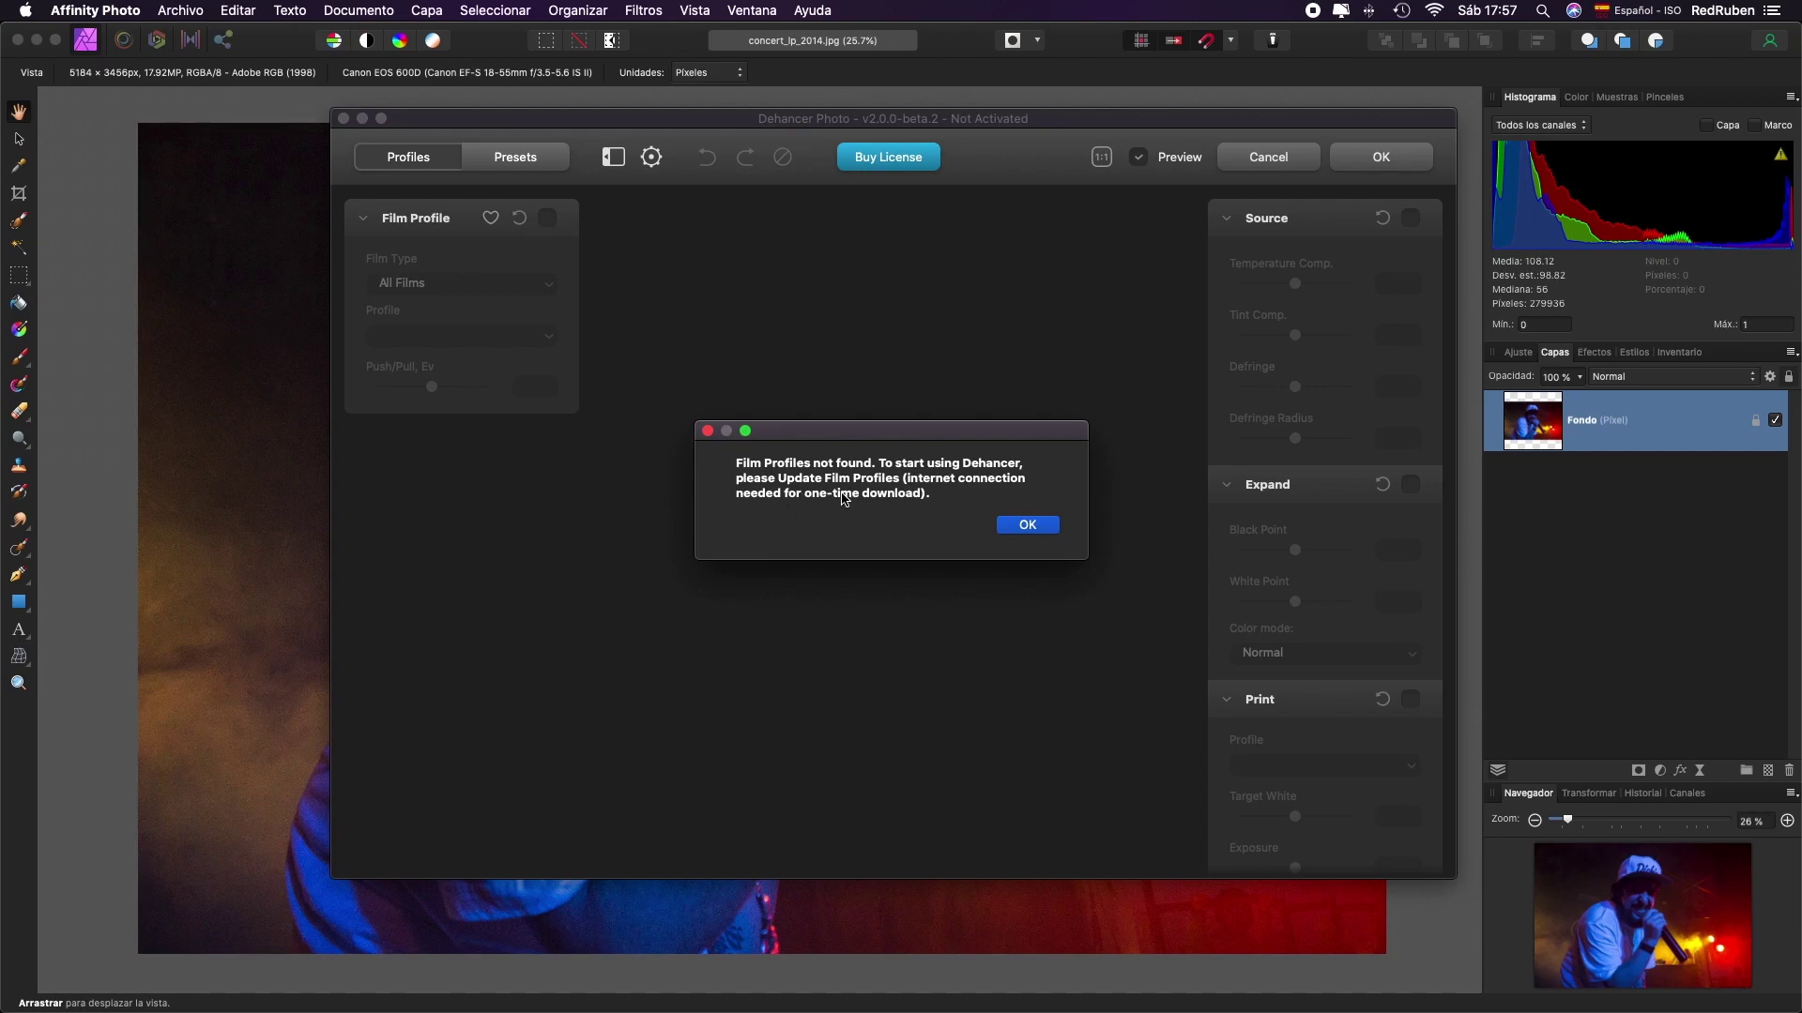
{"action": "left_click", "coordinate": [1021, 528]}
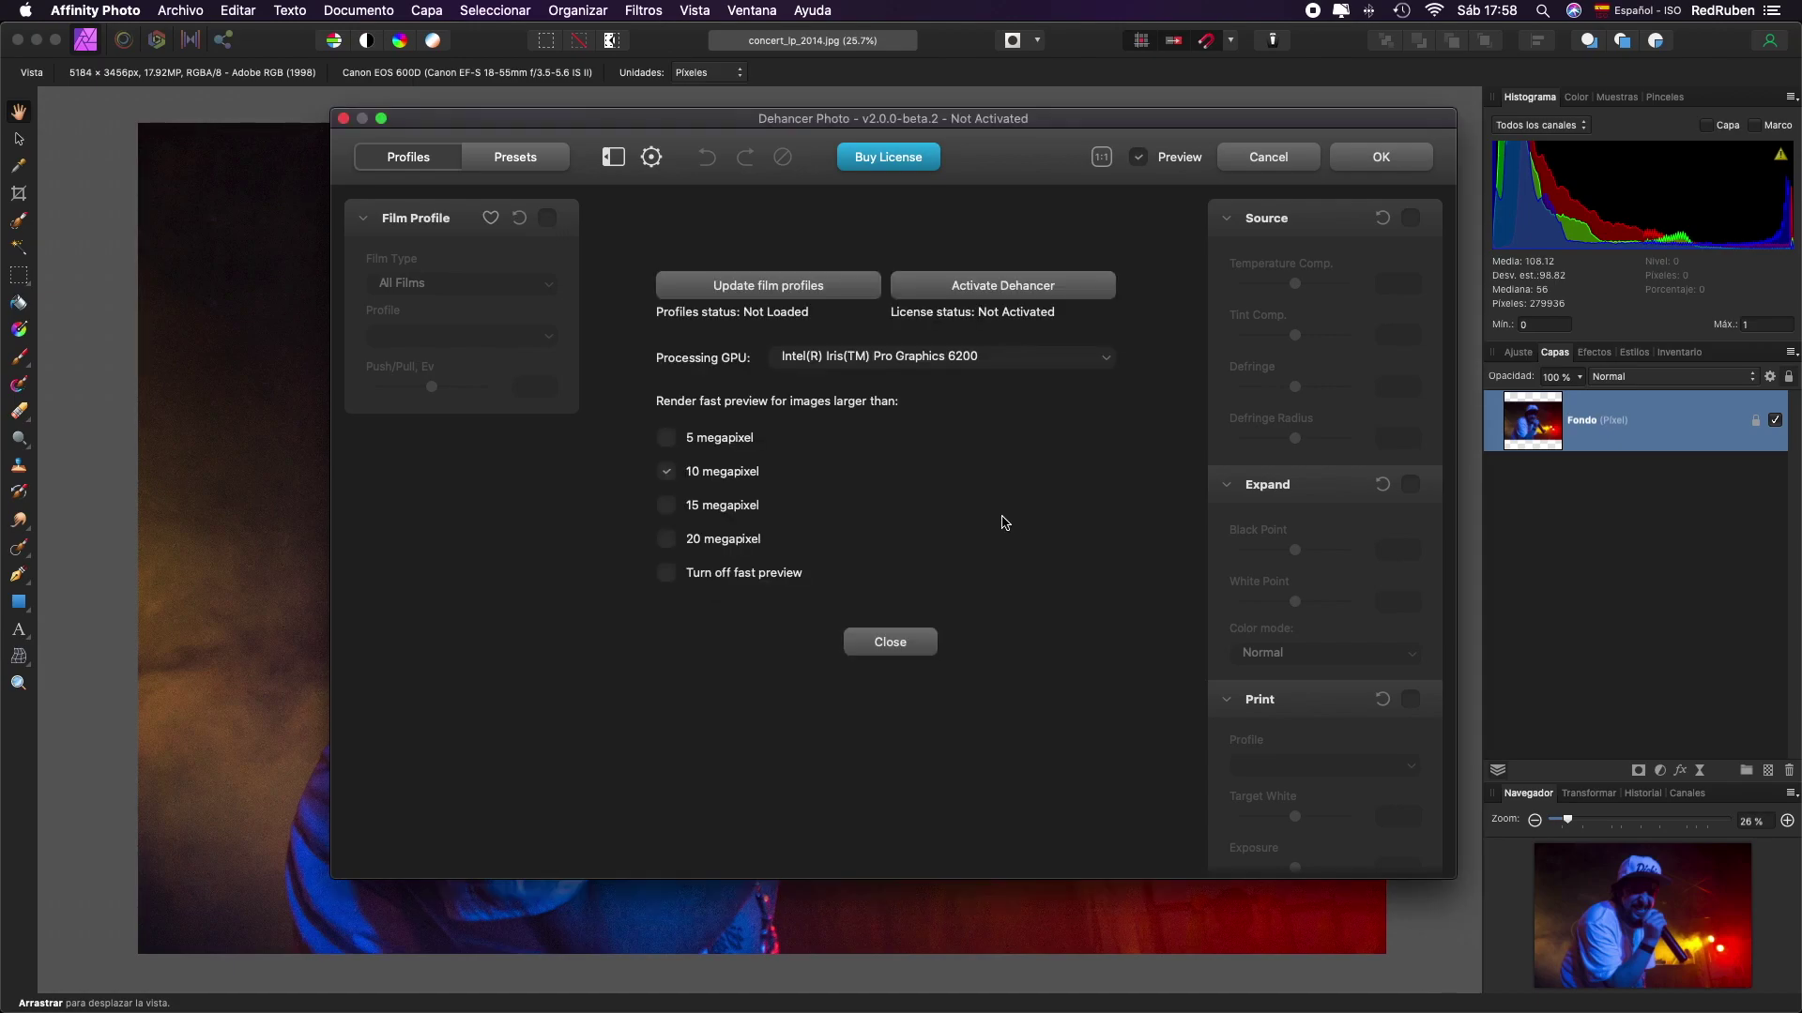
{"action": "left_click", "coordinate": [783, 294]}
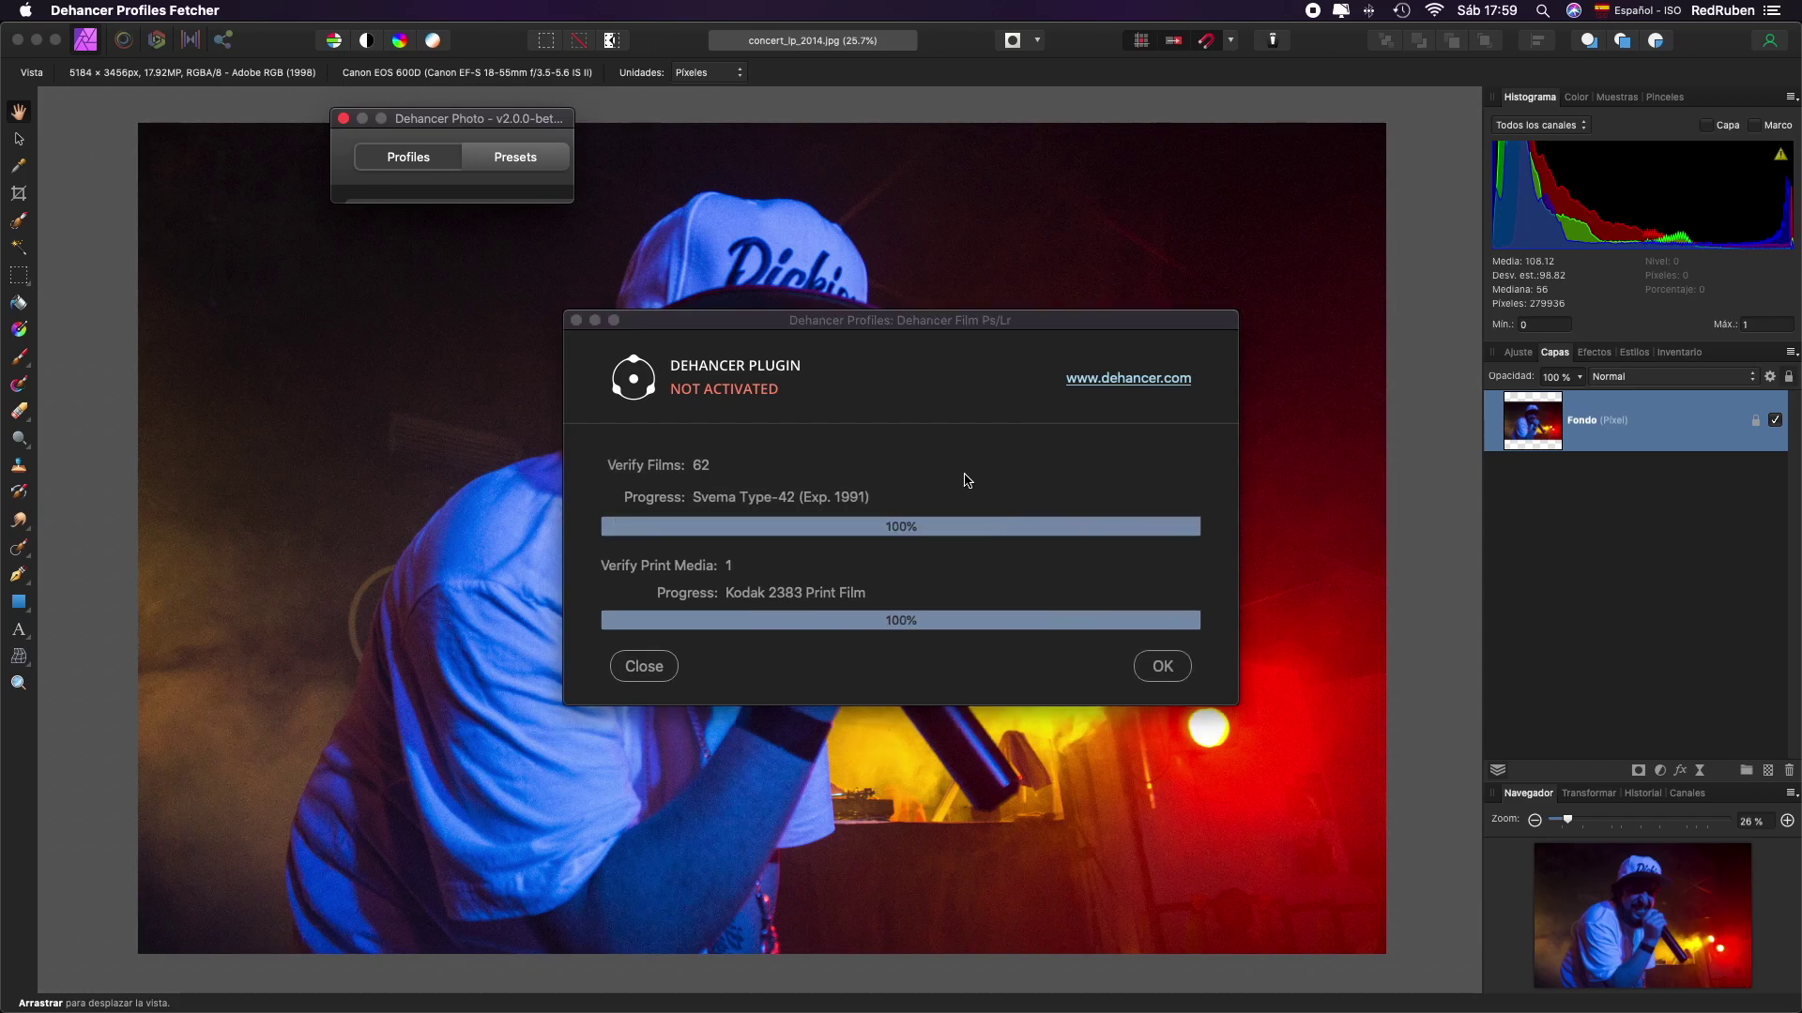
{"action": "left_click", "coordinate": [1160, 668]}
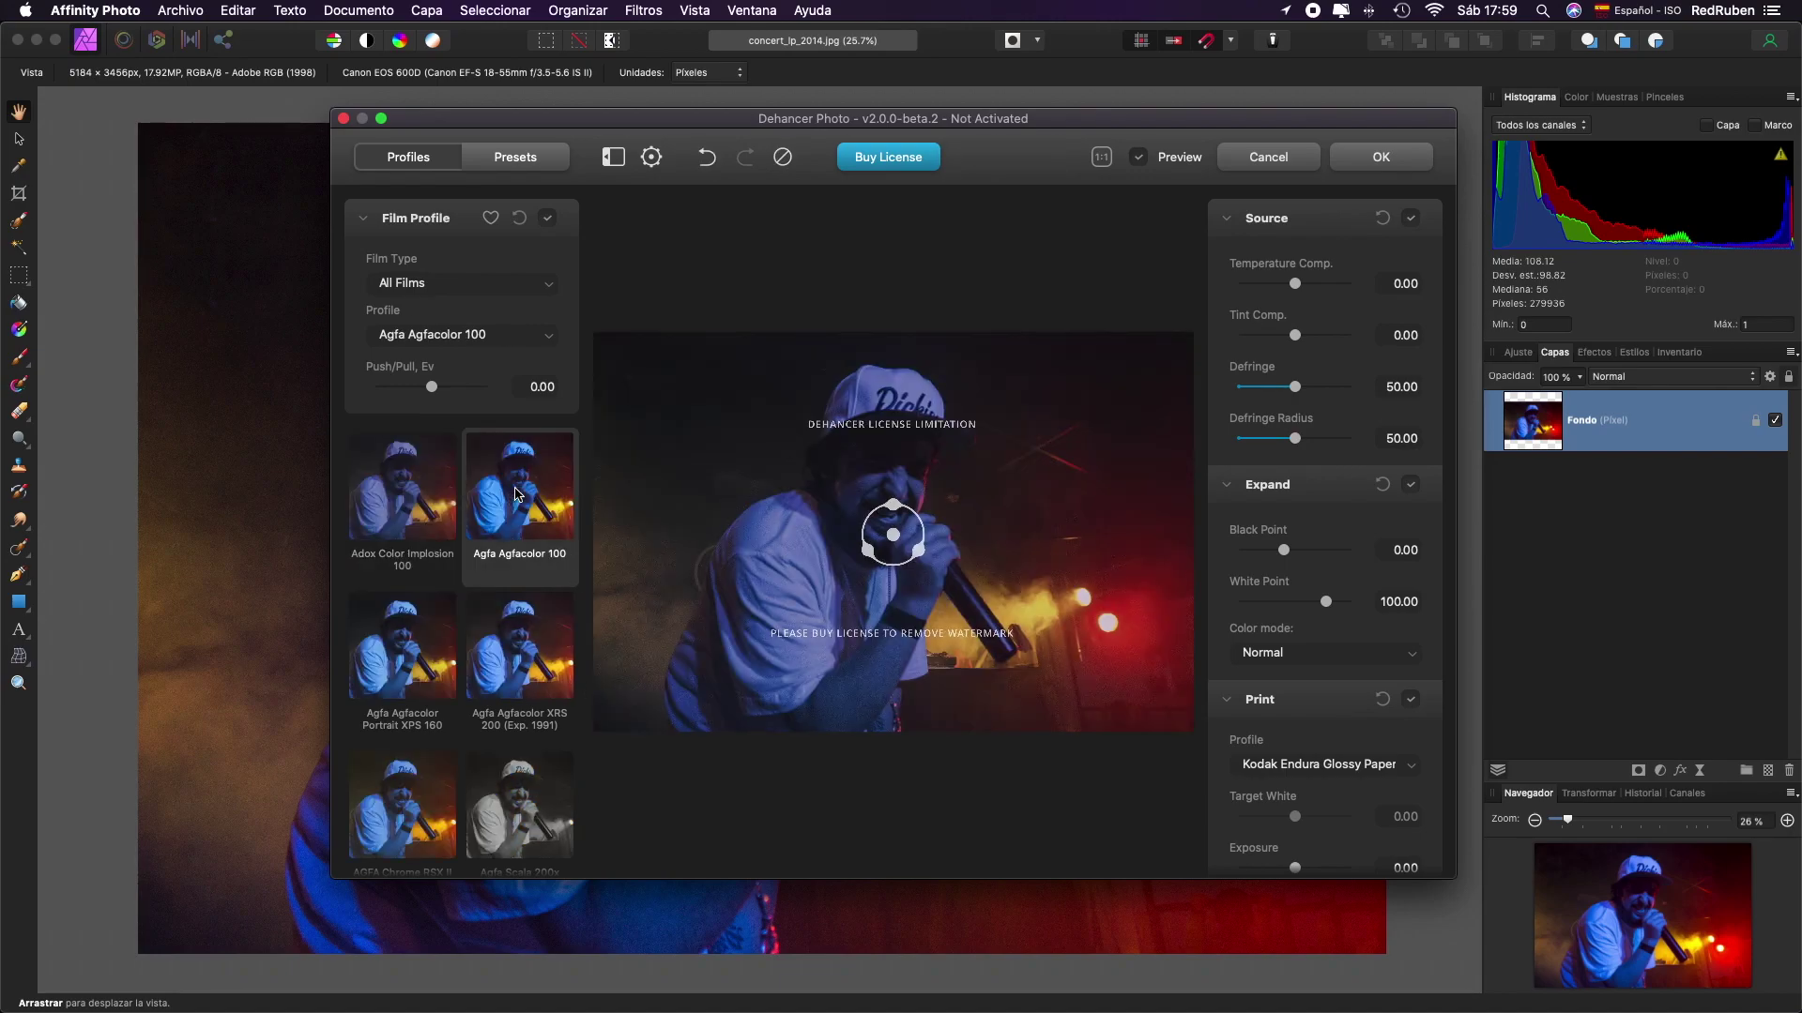
Step: Try several film profiles, including Agfa Scala, ending on Adox Color Implosion 100
{"action": "left_click", "coordinate": [401, 648]}
{"action": "left_click", "coordinate": [518, 657]}
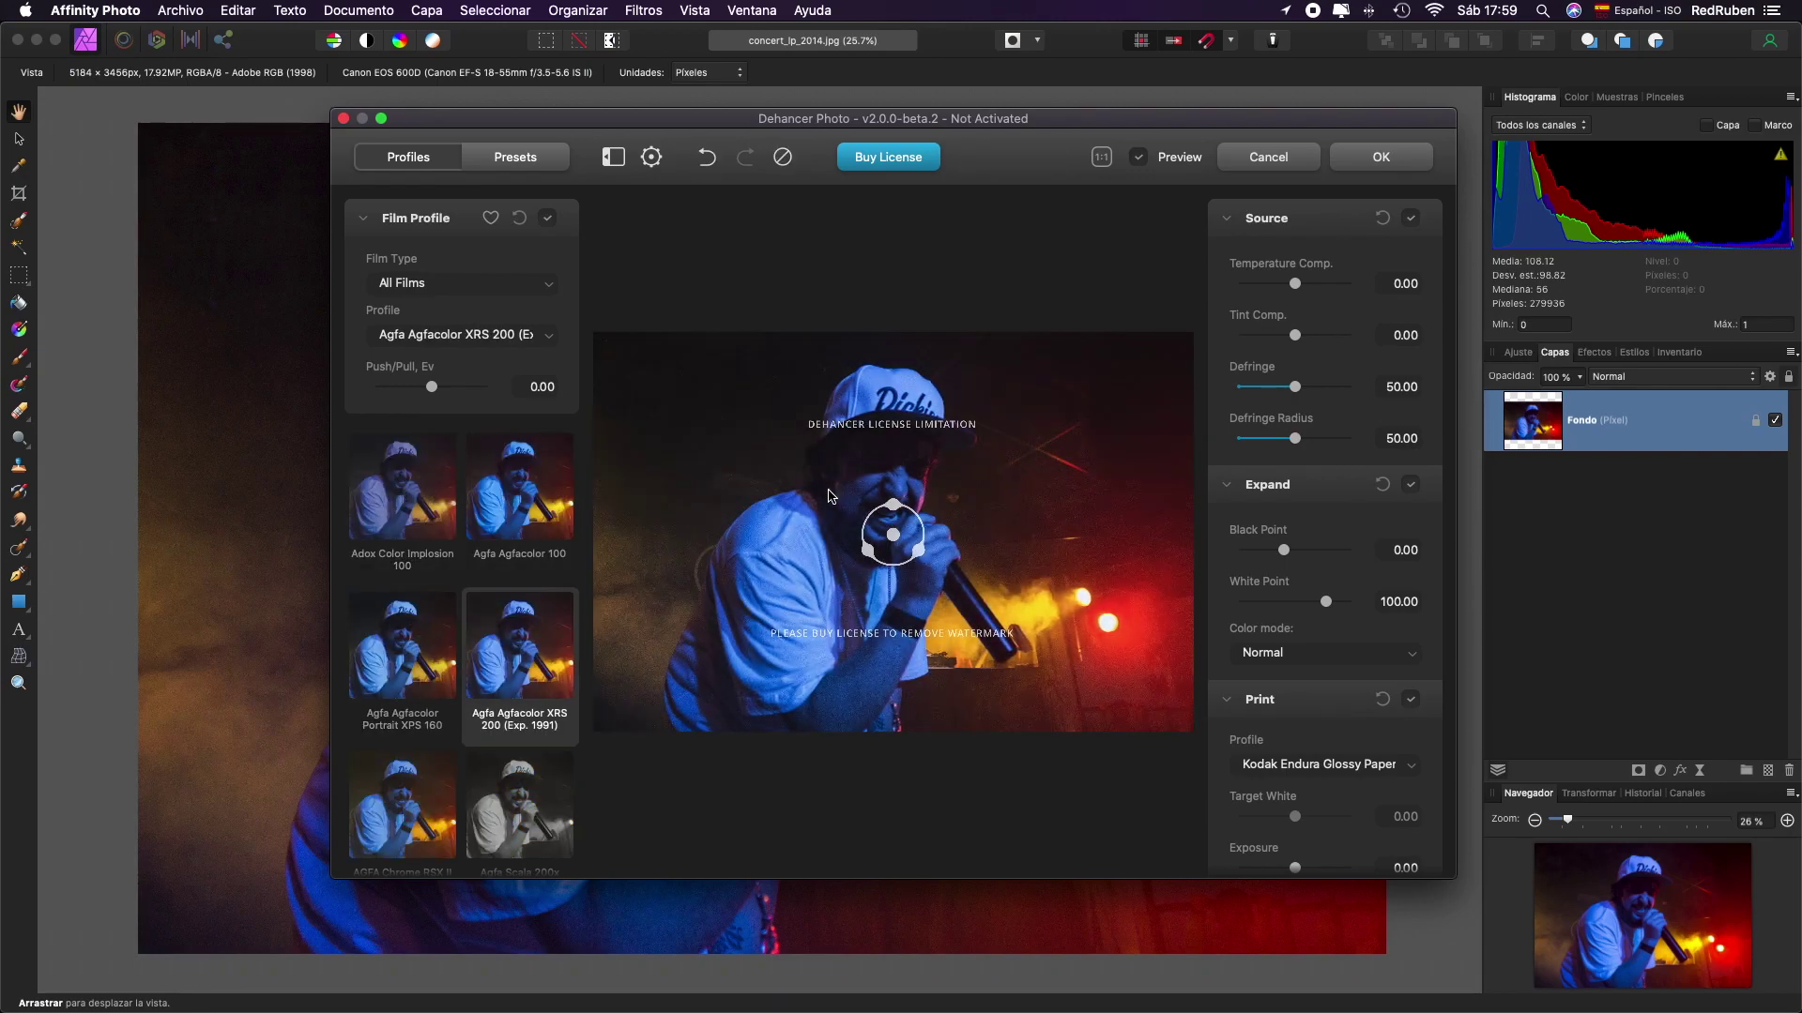
{"action": "left_click", "coordinate": [419, 777]}
{"action": "scroll", "coordinate": [410, 746], "scroll_direction": "down", "scroll_amount": 1}
{"action": "left_click", "coordinate": [519, 722]}
{"action": "left_click", "coordinate": [403, 746]}
{"action": "left_click", "coordinate": [521, 746]}
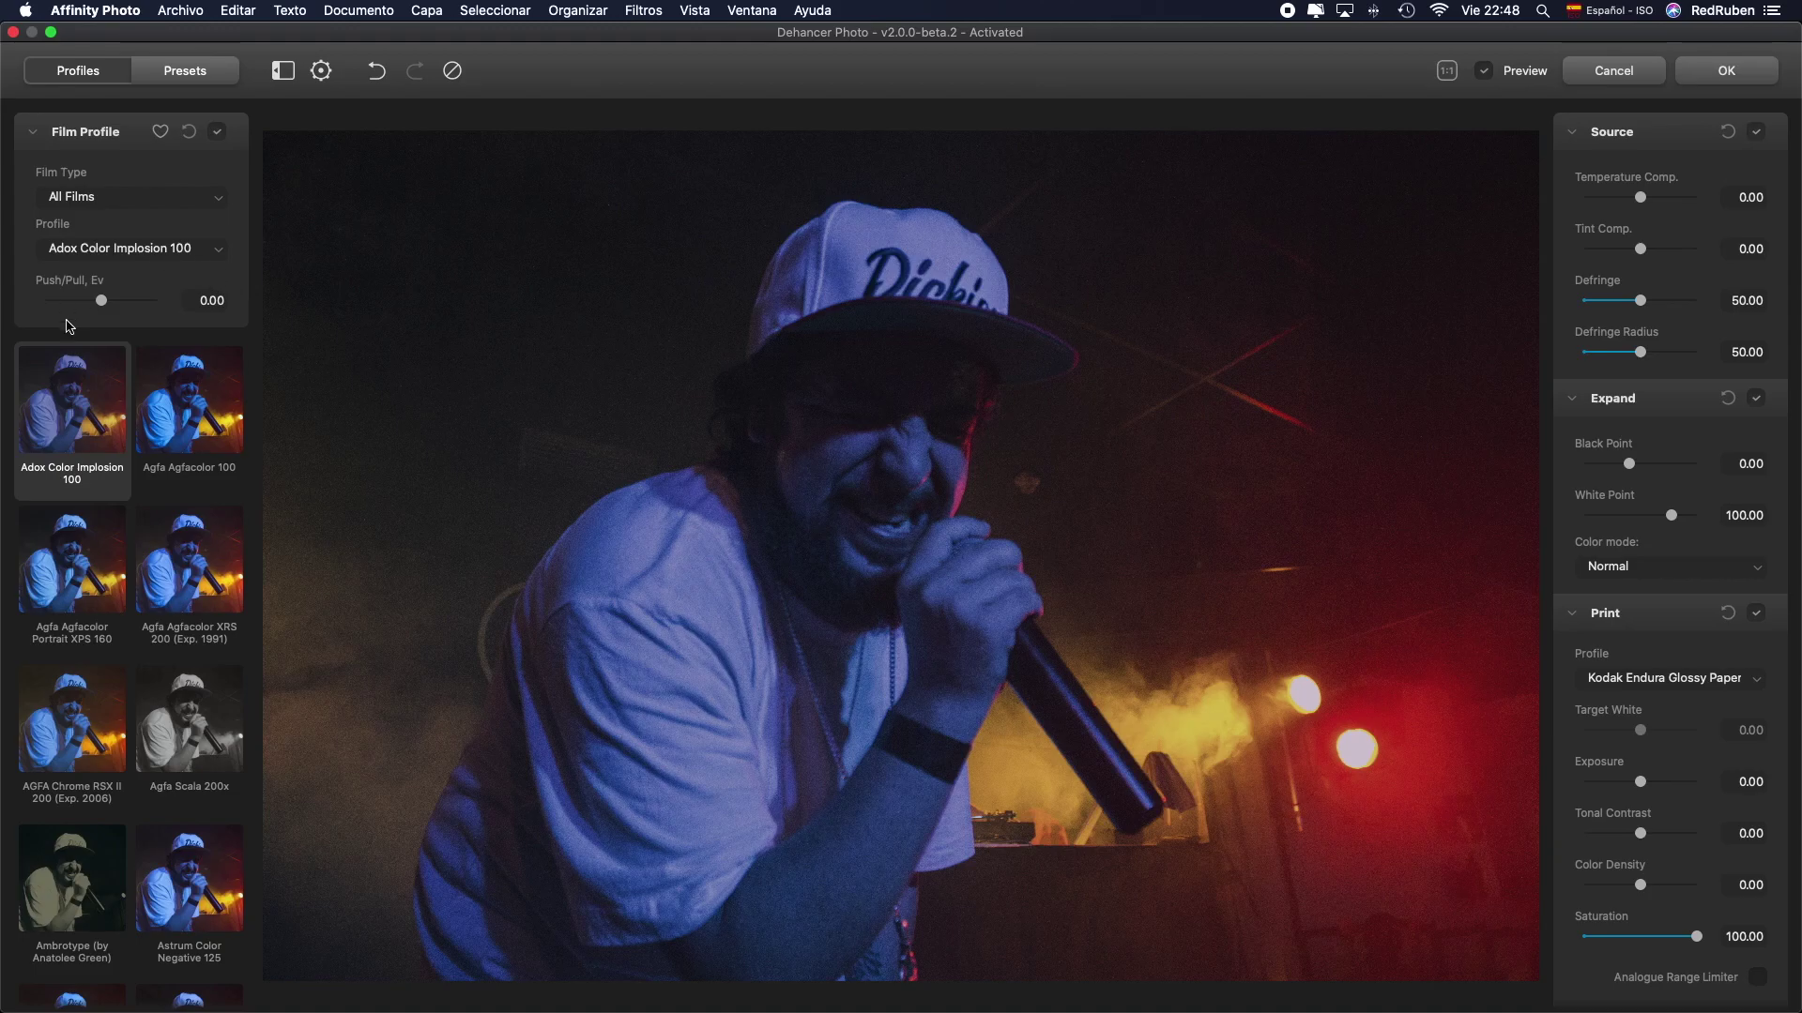
{"action": "scroll", "coordinate": [155, 335], "scroll_direction": "down", "scroll_amount": 5}
{"action": "scroll", "coordinate": [155, 335], "scroll_direction": "down", "scroll_amount": 5}
{"action": "scroll", "coordinate": [155, 335], "scroll_direction": "down", "scroll_amount": 5}
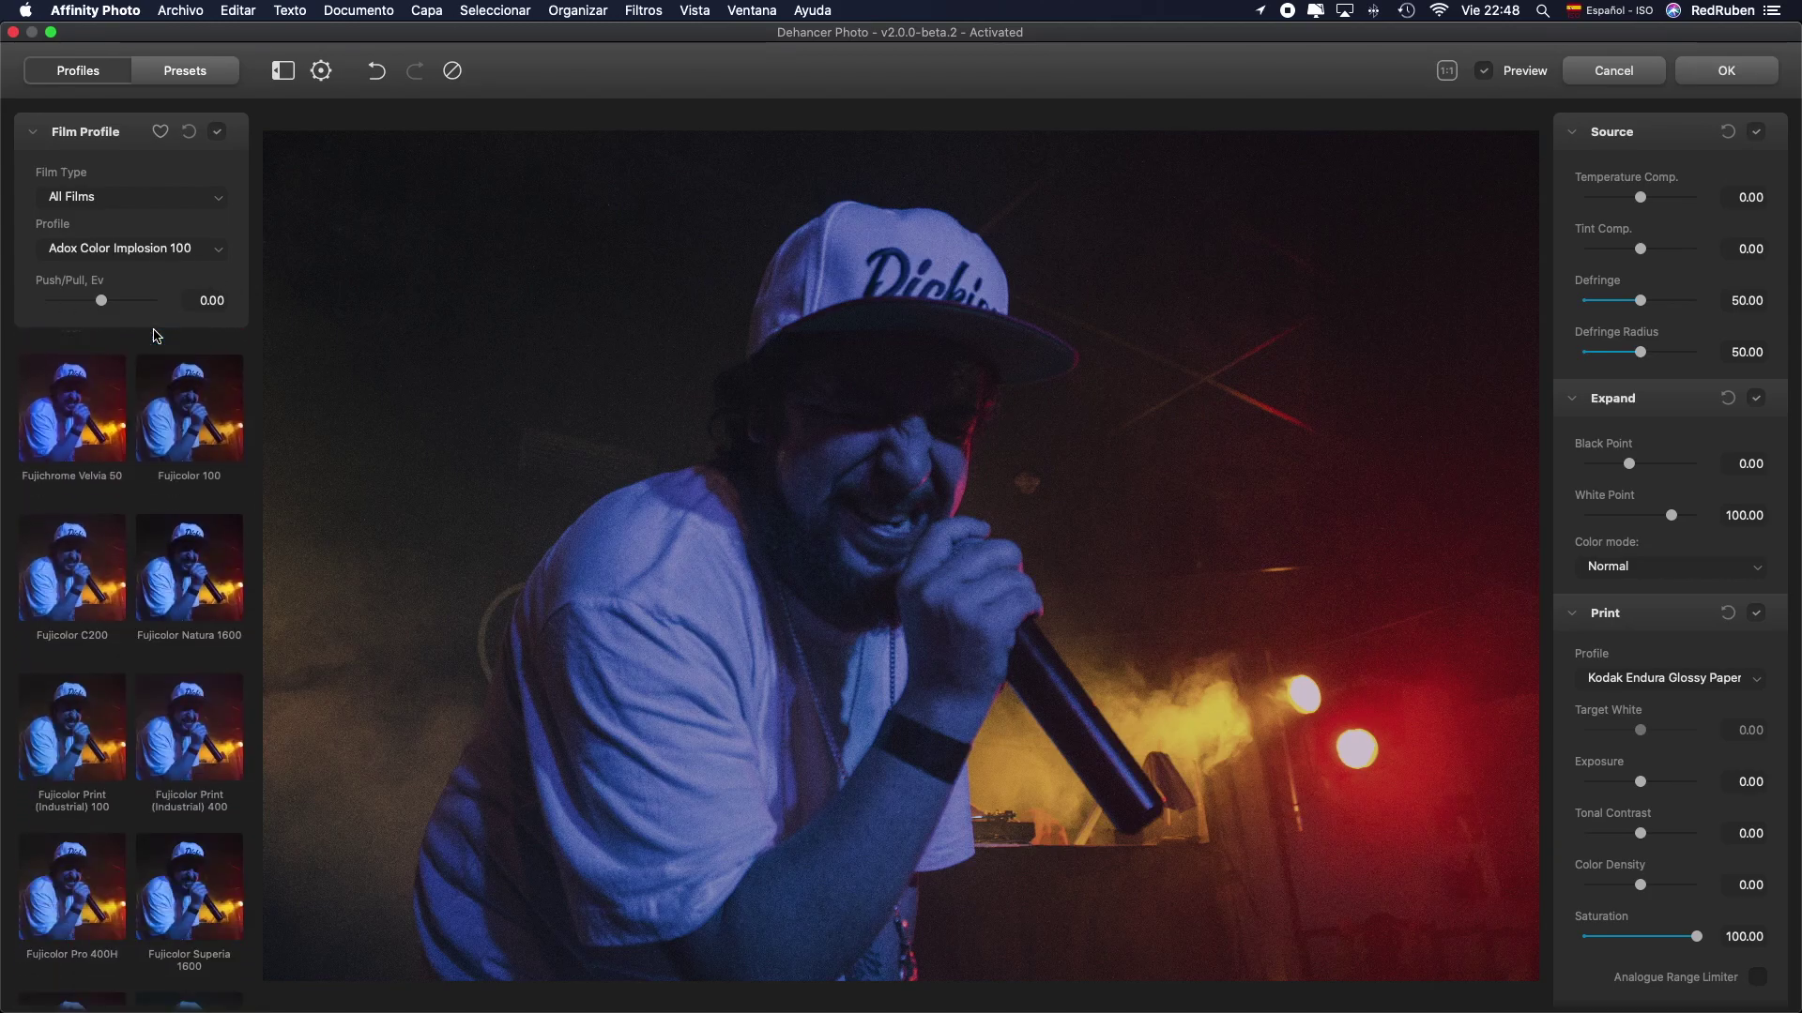
{"action": "scroll", "coordinate": [155, 335], "scroll_direction": "down", "scroll_amount": 5}
{"action": "scroll", "coordinate": [154, 335], "scroll_direction": "up", "scroll_amount": 5}
{"action": "scroll", "coordinate": [155, 335], "scroll_direction": "up", "scroll_amount": 5}
{"action": "scroll", "coordinate": [155, 335], "scroll_direction": "up", "scroll_amount": 5}
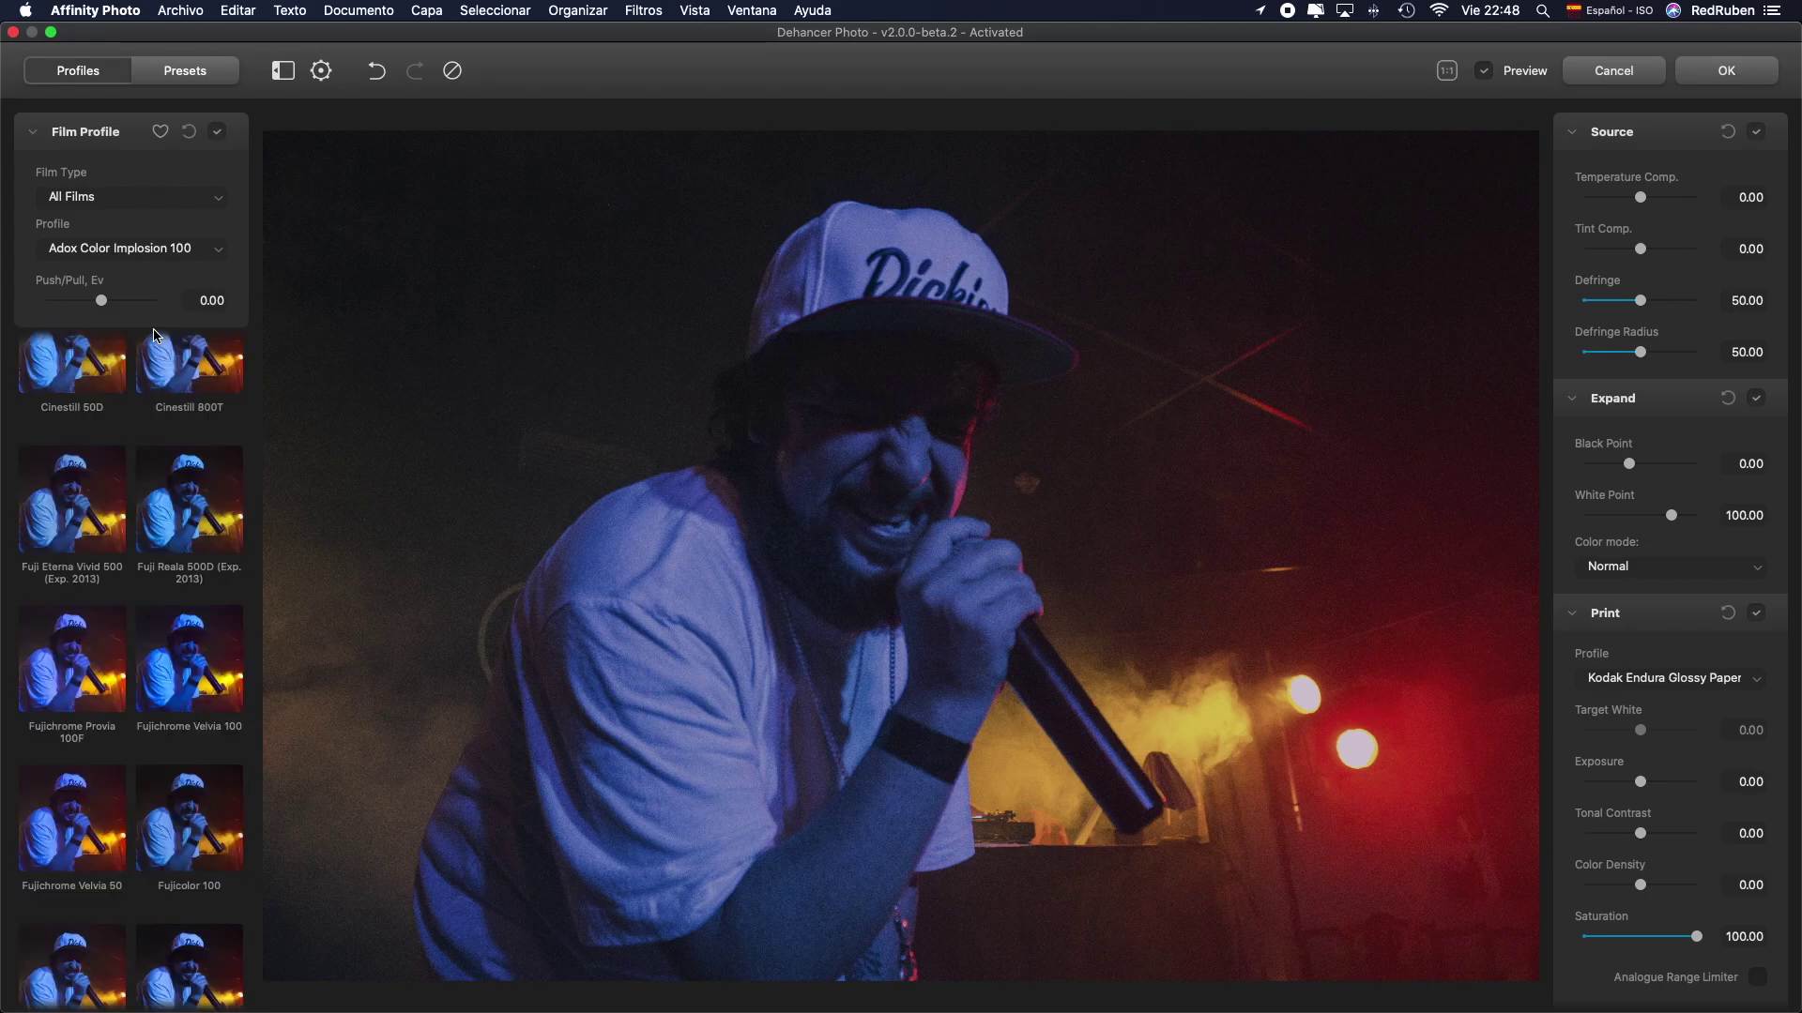
{"action": "scroll", "coordinate": [155, 335], "scroll_direction": "up", "scroll_amount": 5}
{"action": "left_click", "coordinate": [176, 199]}
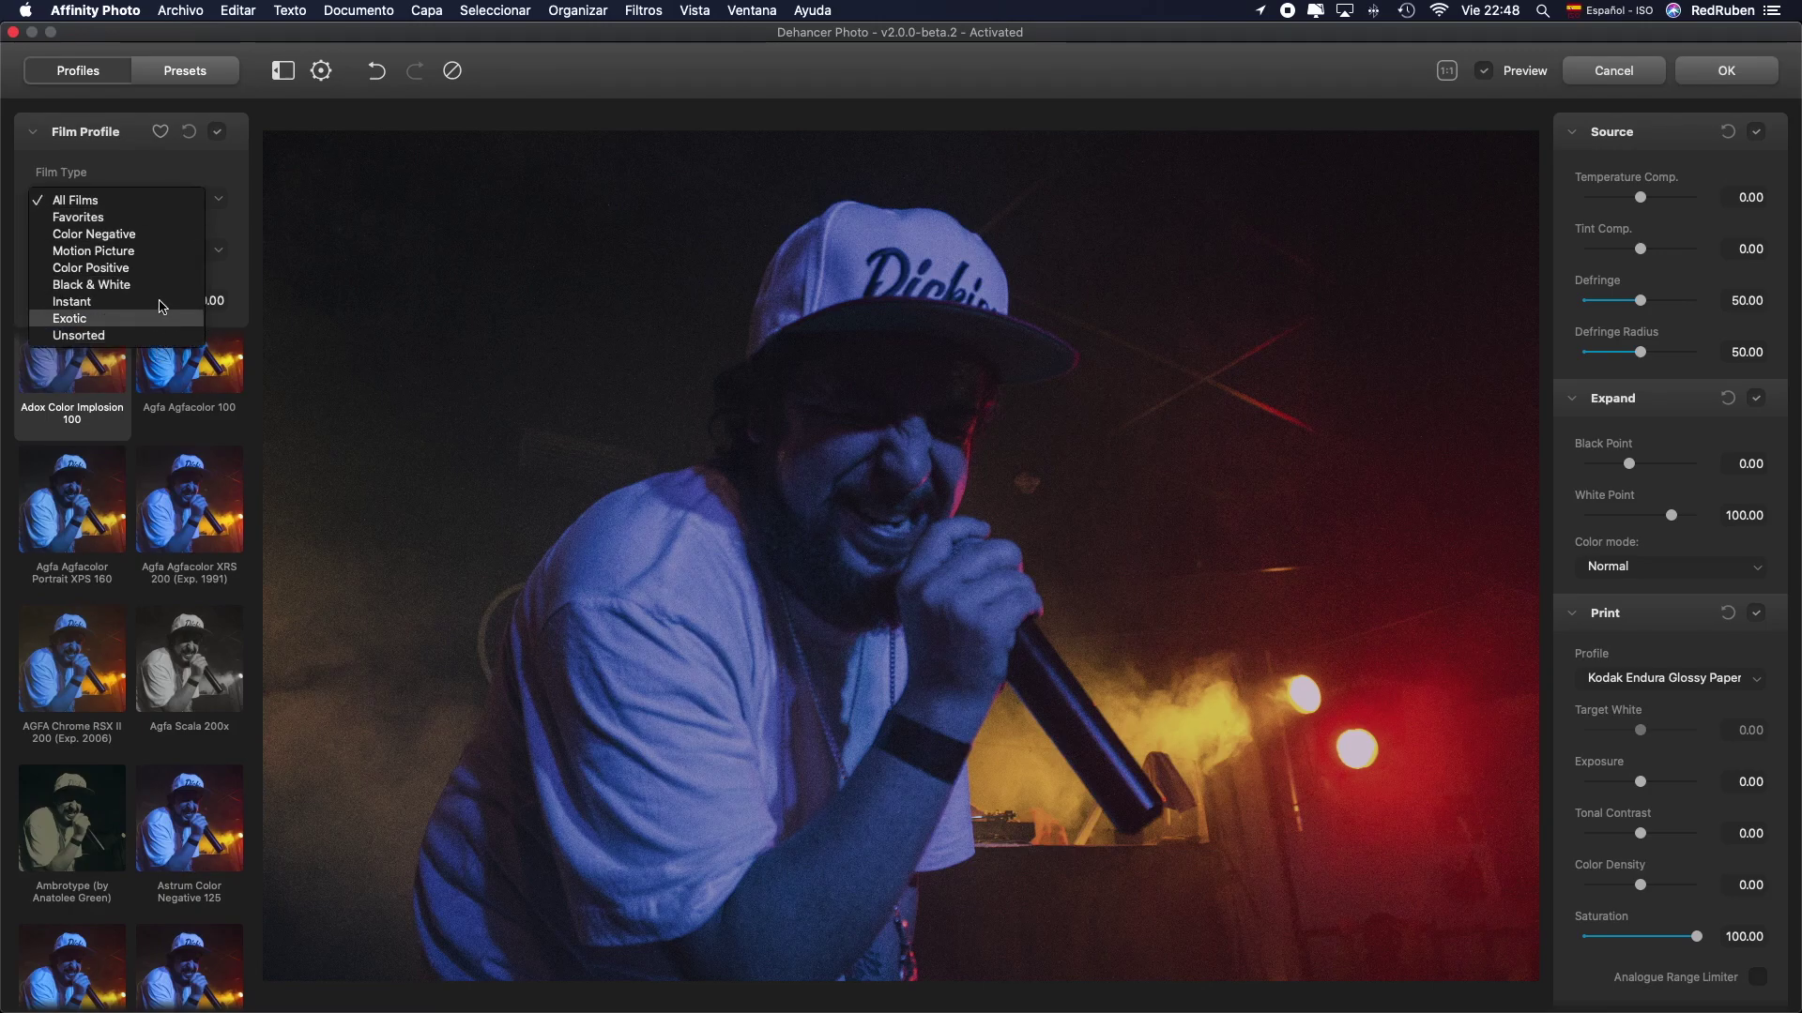
{"action": "left_click", "coordinate": [174, 198]}
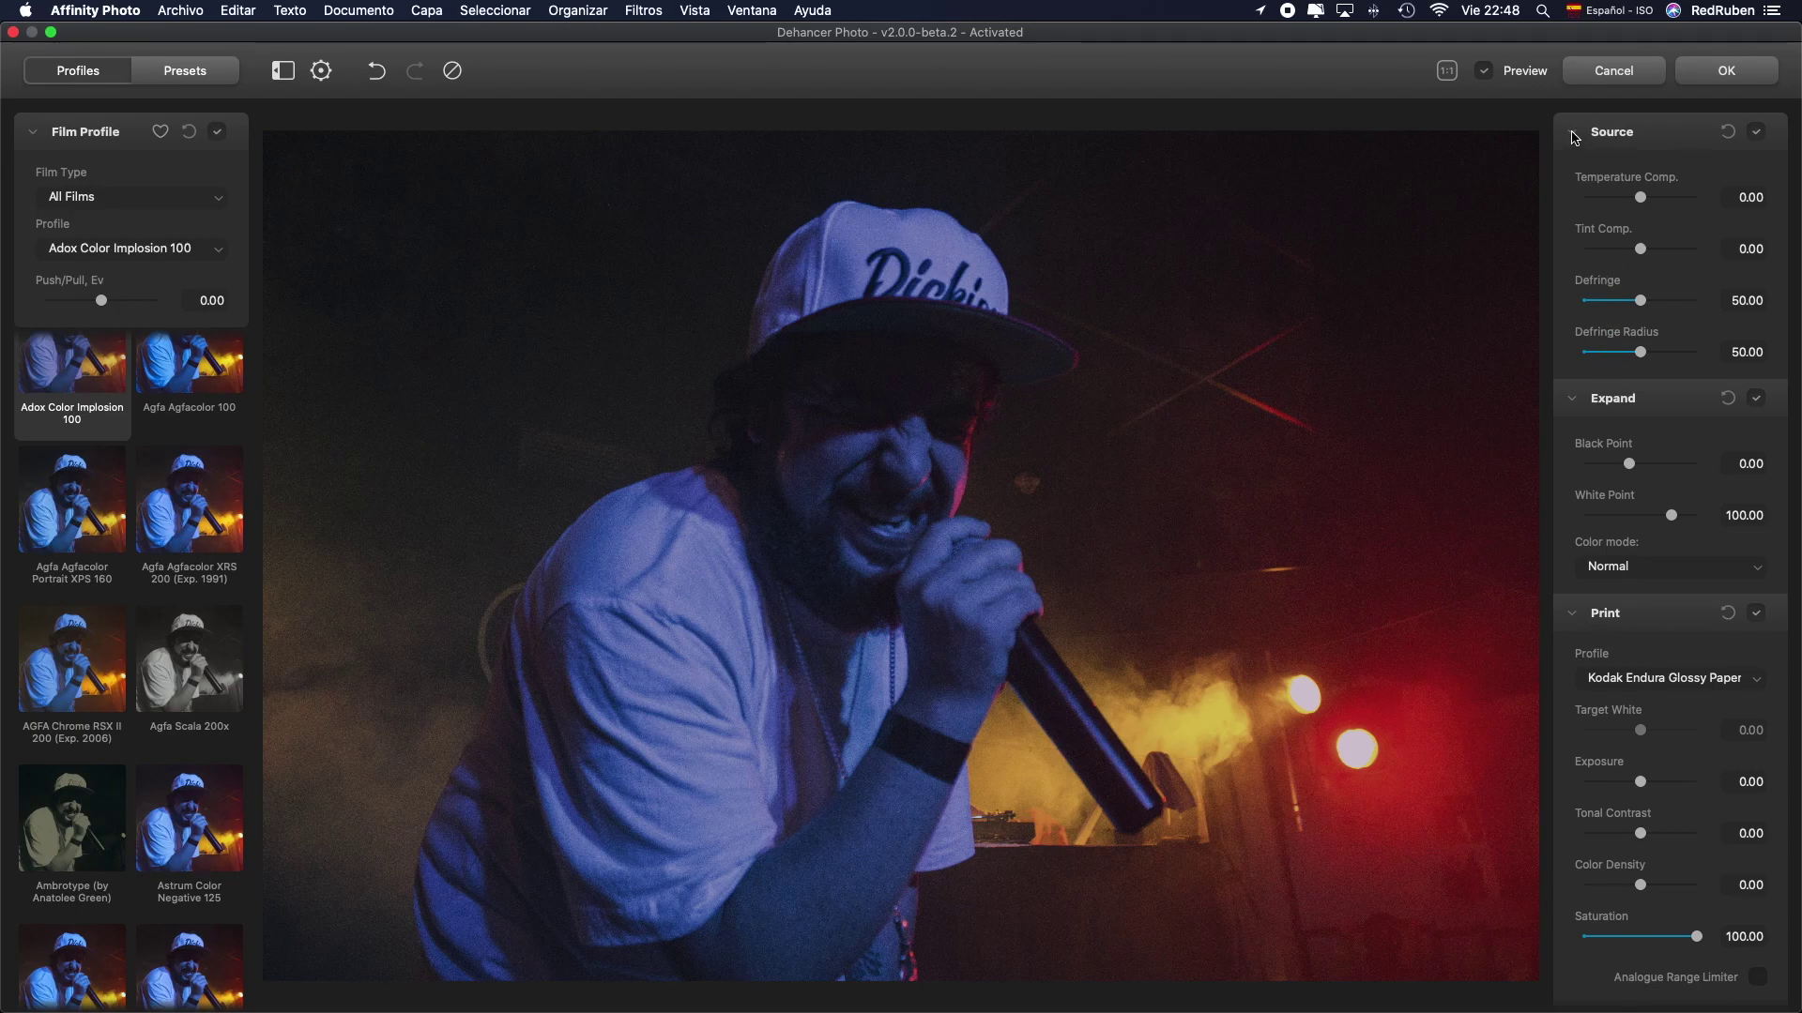
Step: Set Expand Black Point to 3.75 and collapse the Source, Expand, Print and Color Head sections
{"action": "left_click", "coordinate": [1573, 133]}
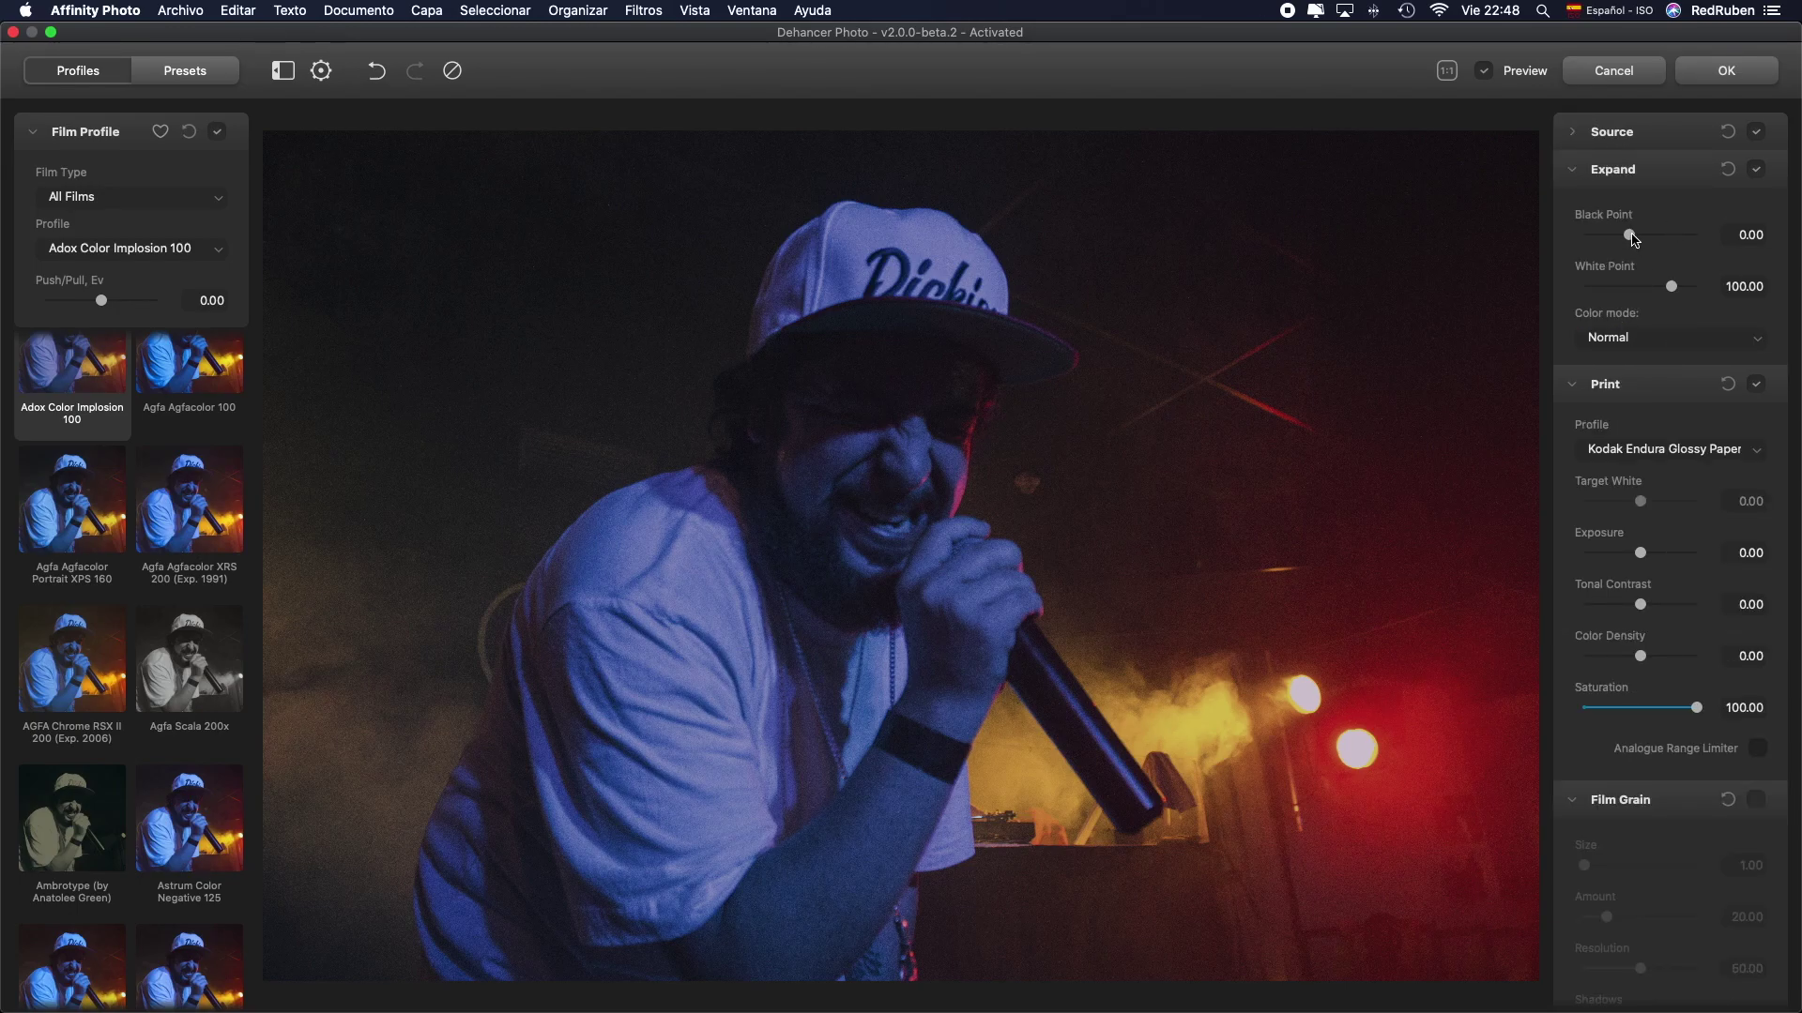
{"action": "left_click_drag", "start_coordinate": [1630, 235], "coordinate": [1637, 234]}
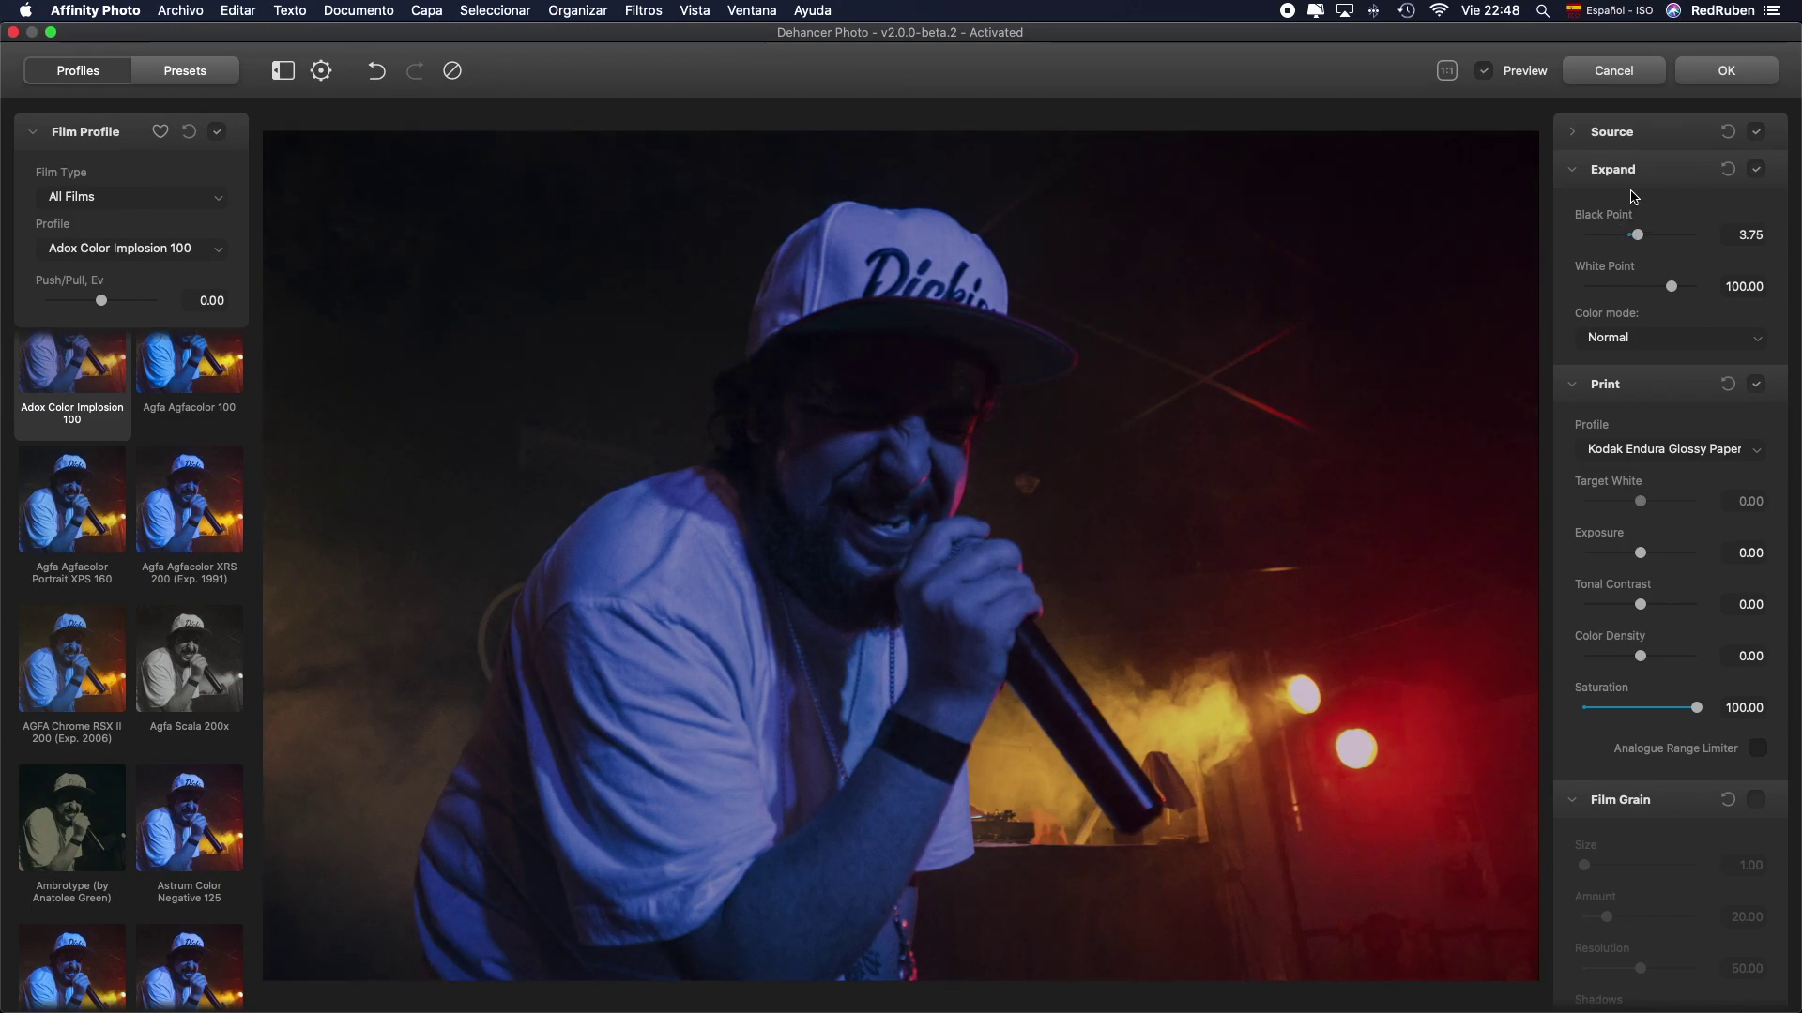
{"action": "left_click", "coordinate": [1574, 170]}
{"action": "left_click", "coordinate": [1580, 210]}
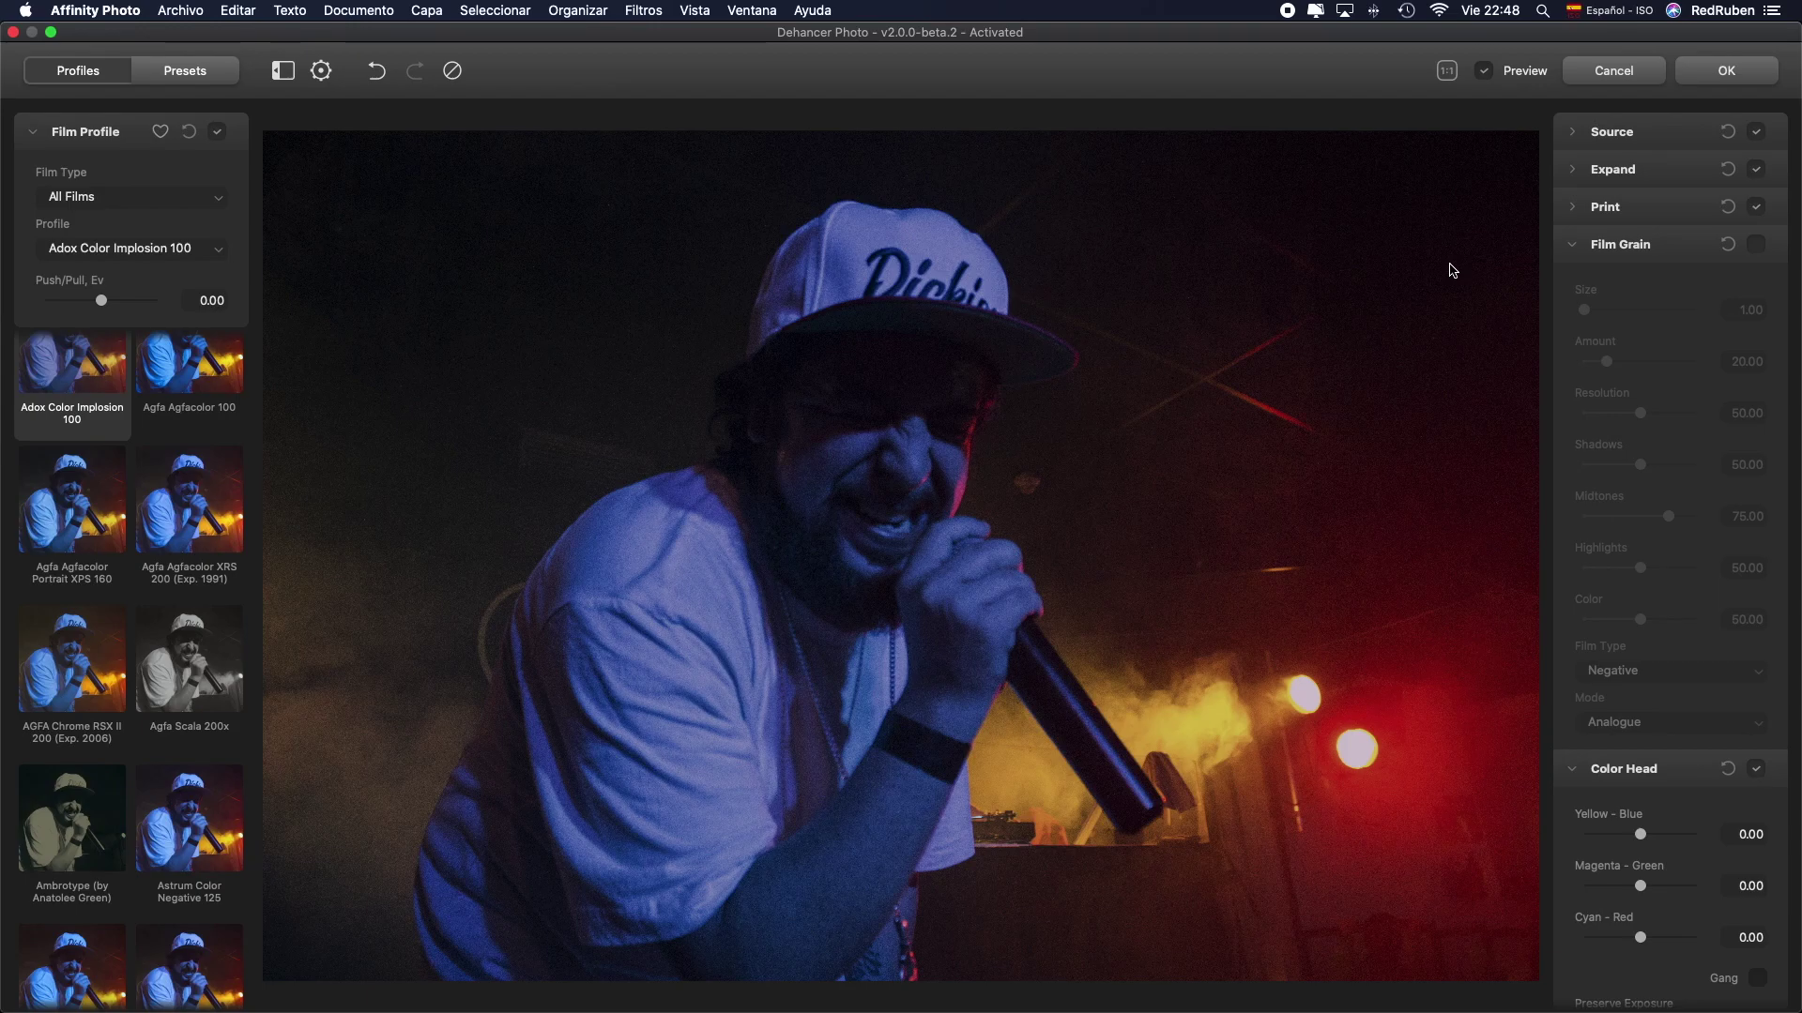
{"action": "scroll", "coordinate": [1719, 368], "scroll_direction": "down", "scroll_amount": 2}
{"action": "scroll", "coordinate": [1720, 369], "scroll_direction": "down", "scroll_amount": 8}
{"action": "scroll", "coordinate": [1719, 368], "scroll_direction": "up", "scroll_amount": 5}
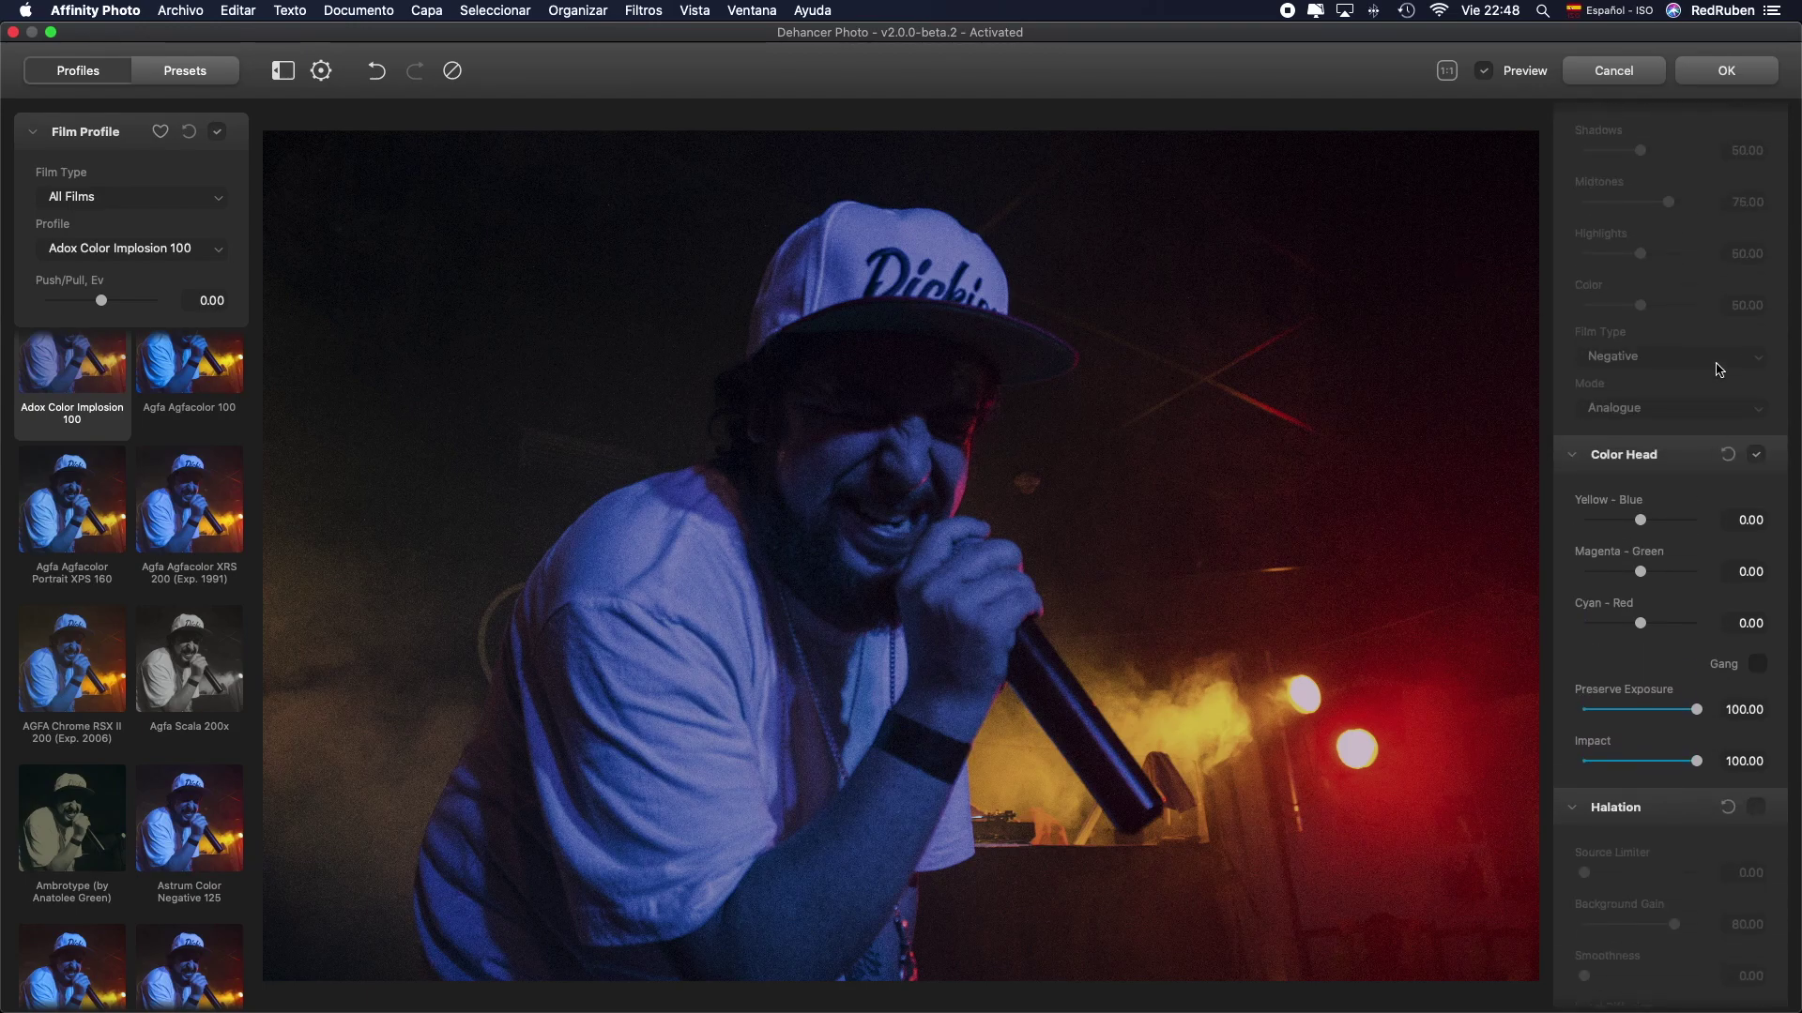
{"action": "left_click", "coordinate": [1582, 452]}
{"action": "scroll", "coordinate": [1608, 436], "scroll_direction": "up", "scroll_amount": 5}
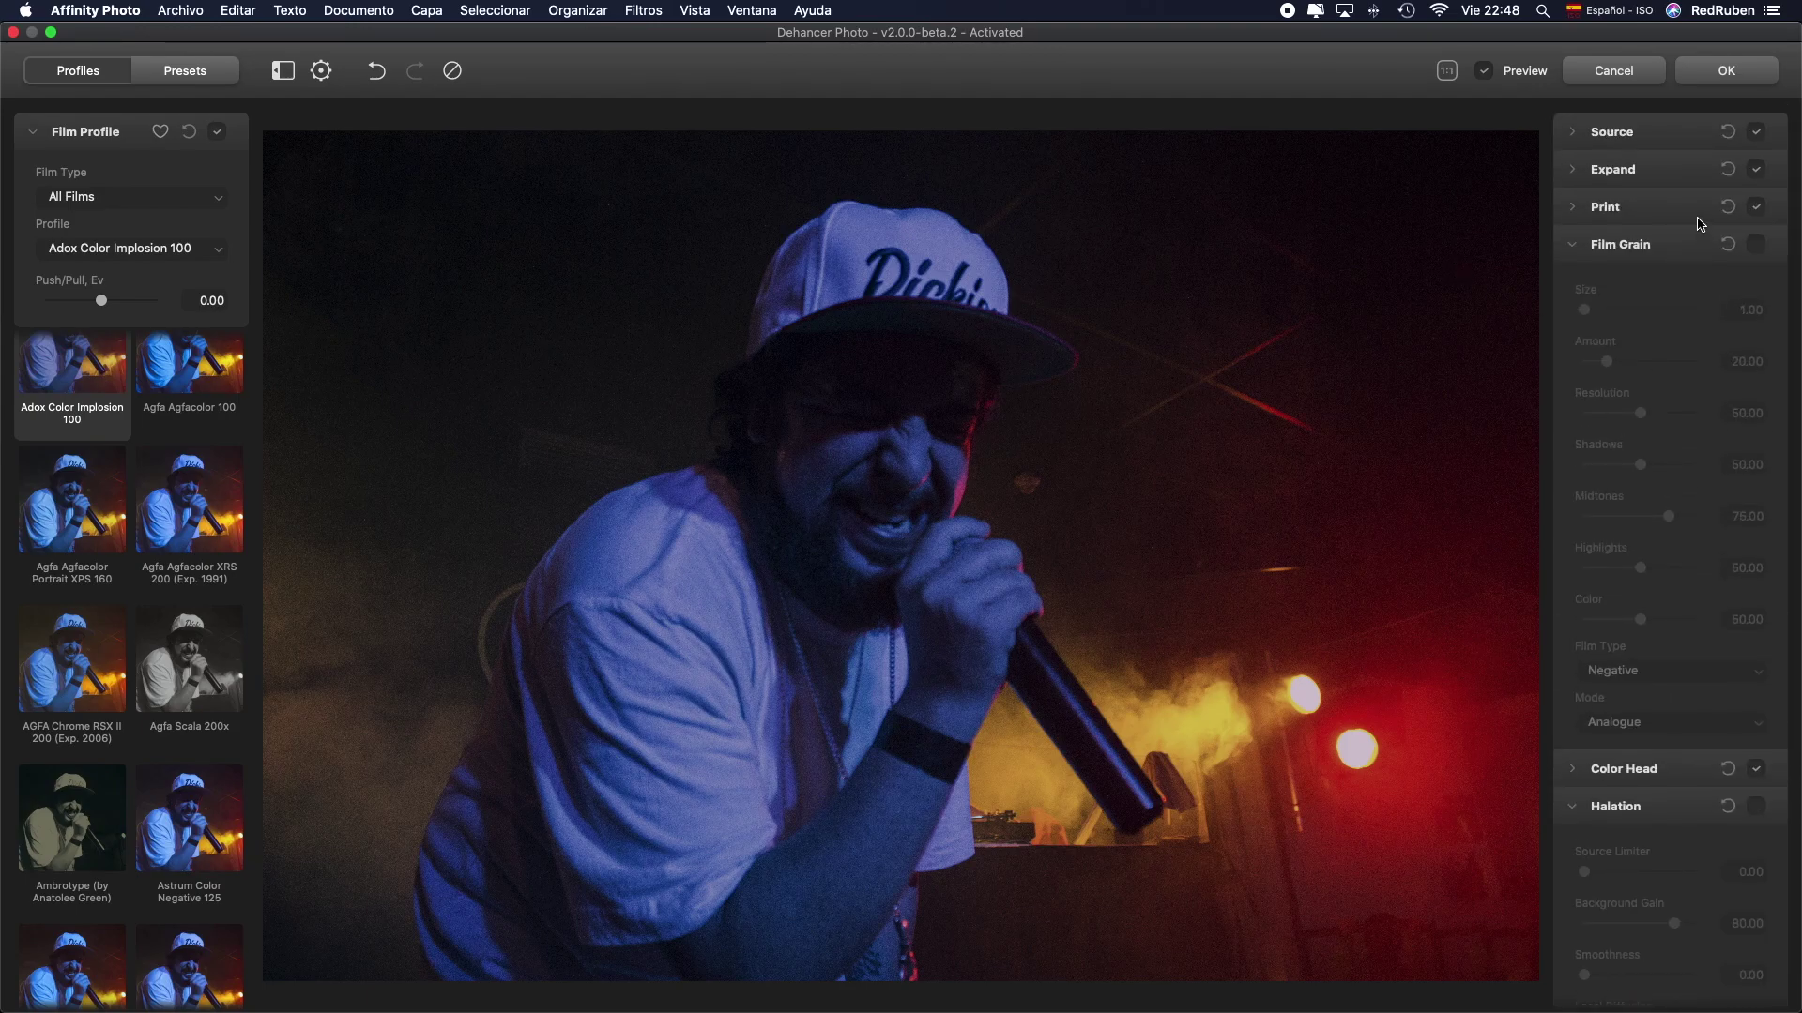
Step: Enable Film Grain with Size 1.43, Shadows 72.67 and Highlights 5.38, inspecting it at 1:1
{"action": "left_click", "coordinate": [1756, 245]}
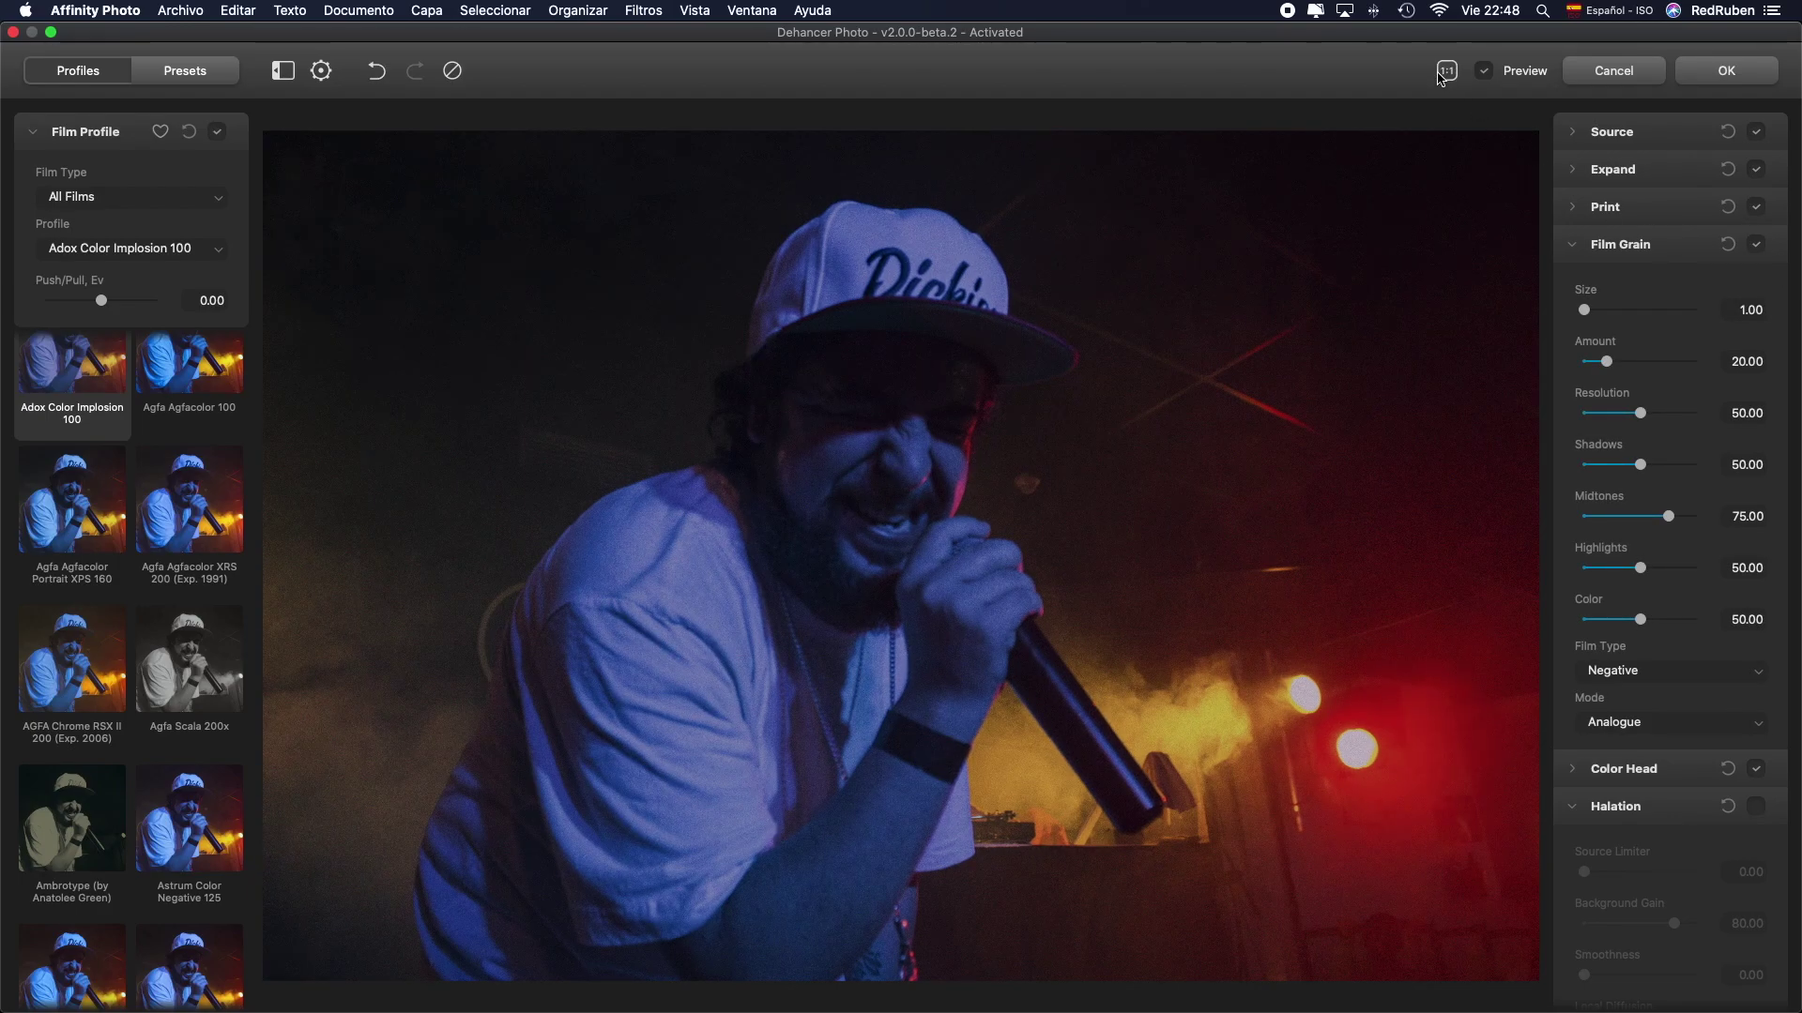
{"action": "left_click_drag", "start_coordinate": [1585, 312], "coordinate": [1587, 310]}
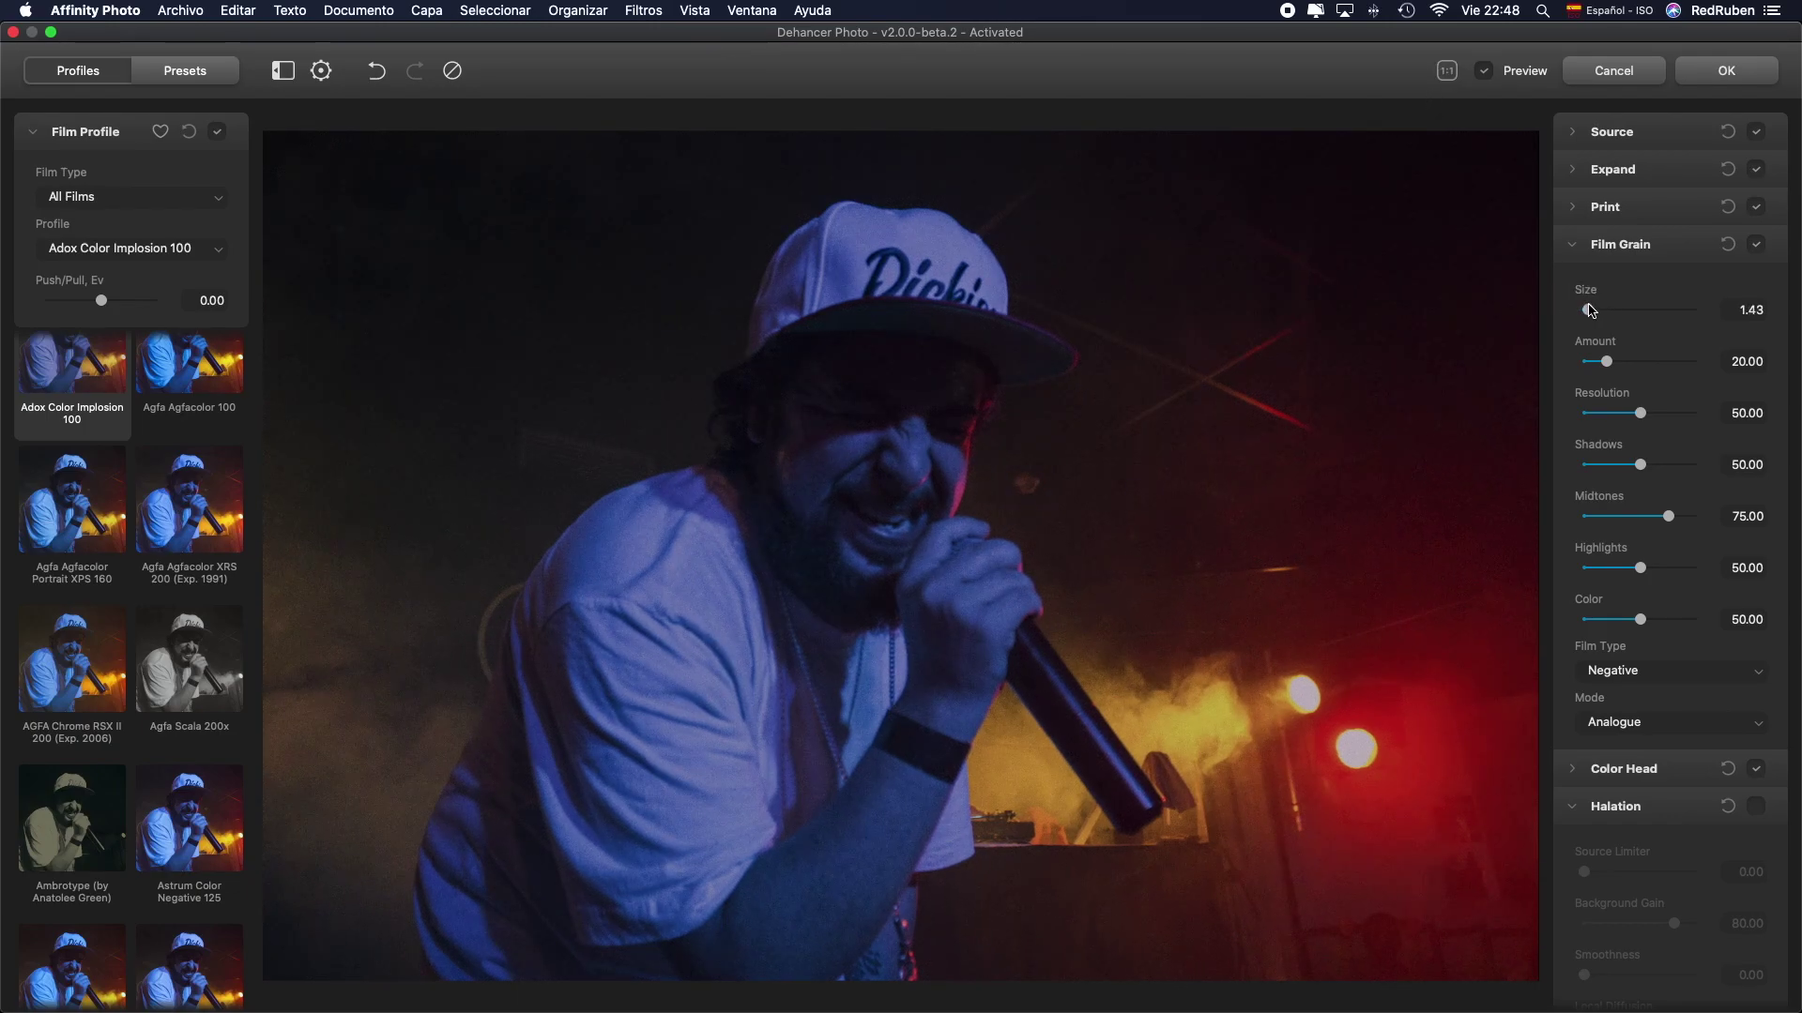
{"action": "left_click", "coordinate": [1447, 70]}
{"action": "mouse_move", "coordinate": [1356, 407]}
{"action": "left_mouse_down"}
{"action": "mouse_move", "coordinate": [1316, 415]}
{"action": "mouse_move", "coordinate": [1167, 278]}
{"action": "mouse_move", "coordinate": [768, 189]}
{"action": "left_mouse_up"}
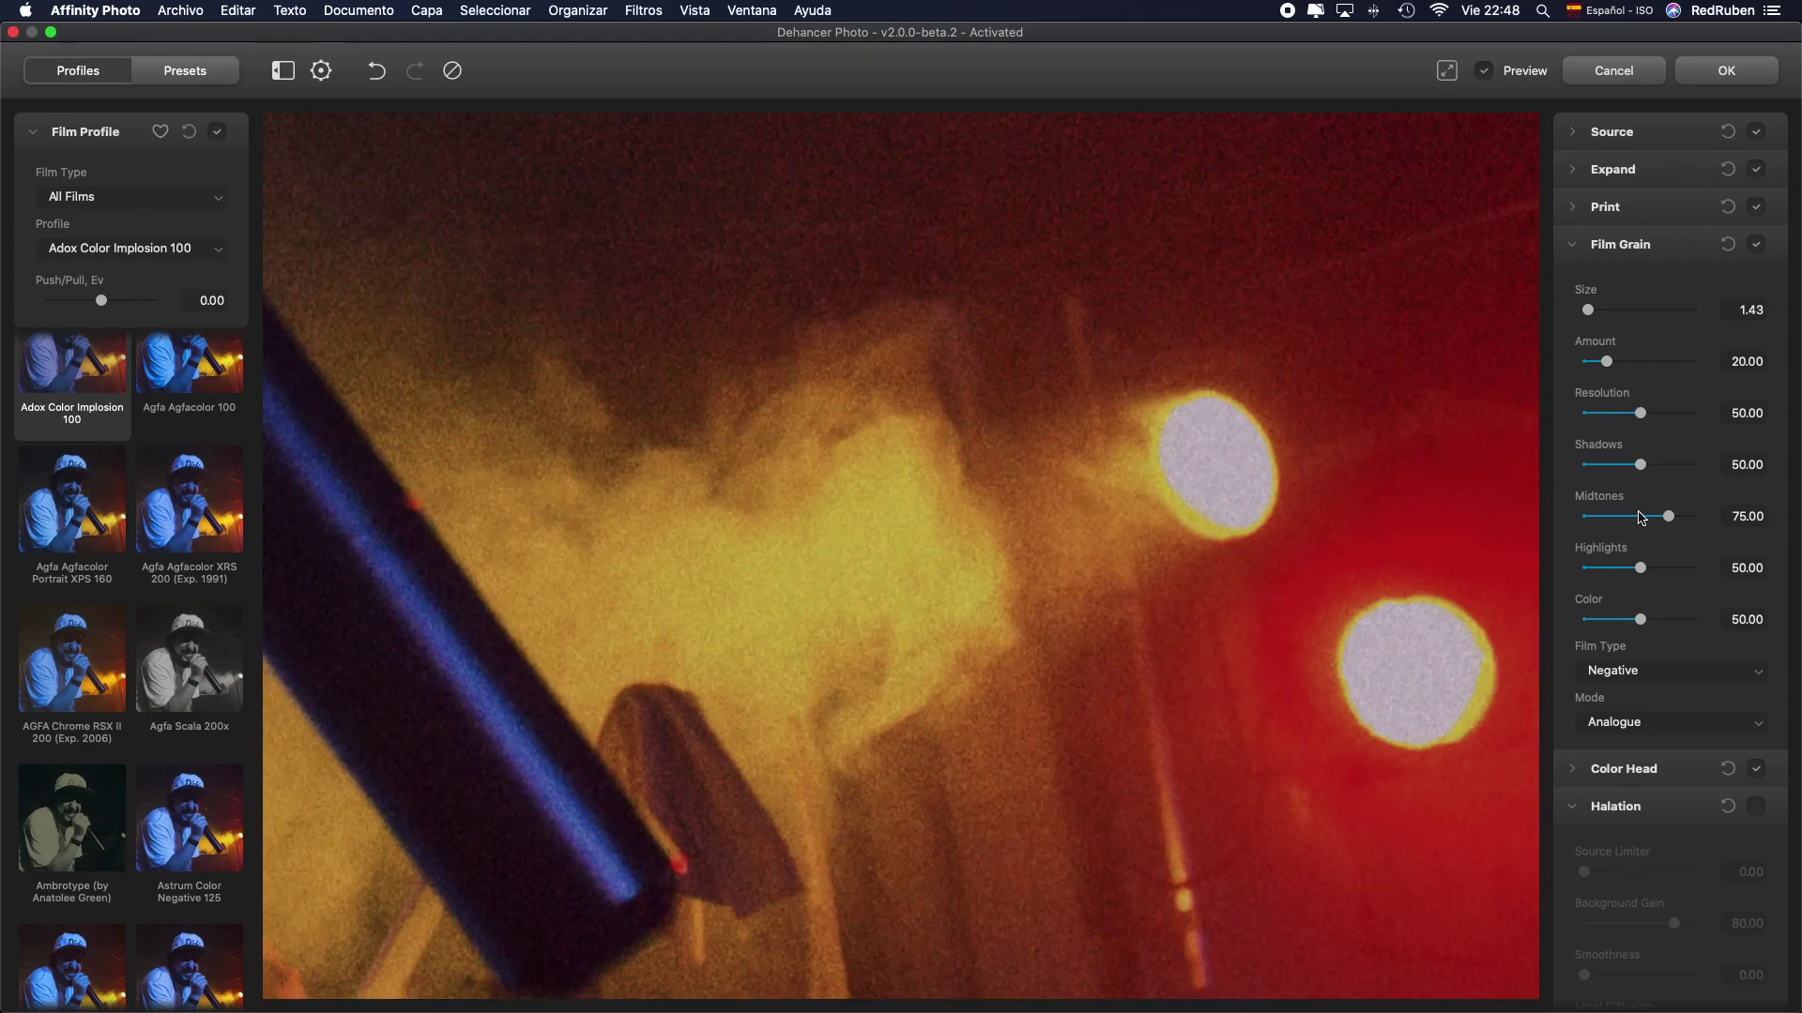
{"action": "left_click_drag", "start_coordinate": [1641, 464], "coordinate": [1666, 467]}
{"action": "left_click_drag", "start_coordinate": [1640, 568], "coordinate": [1588, 568]}
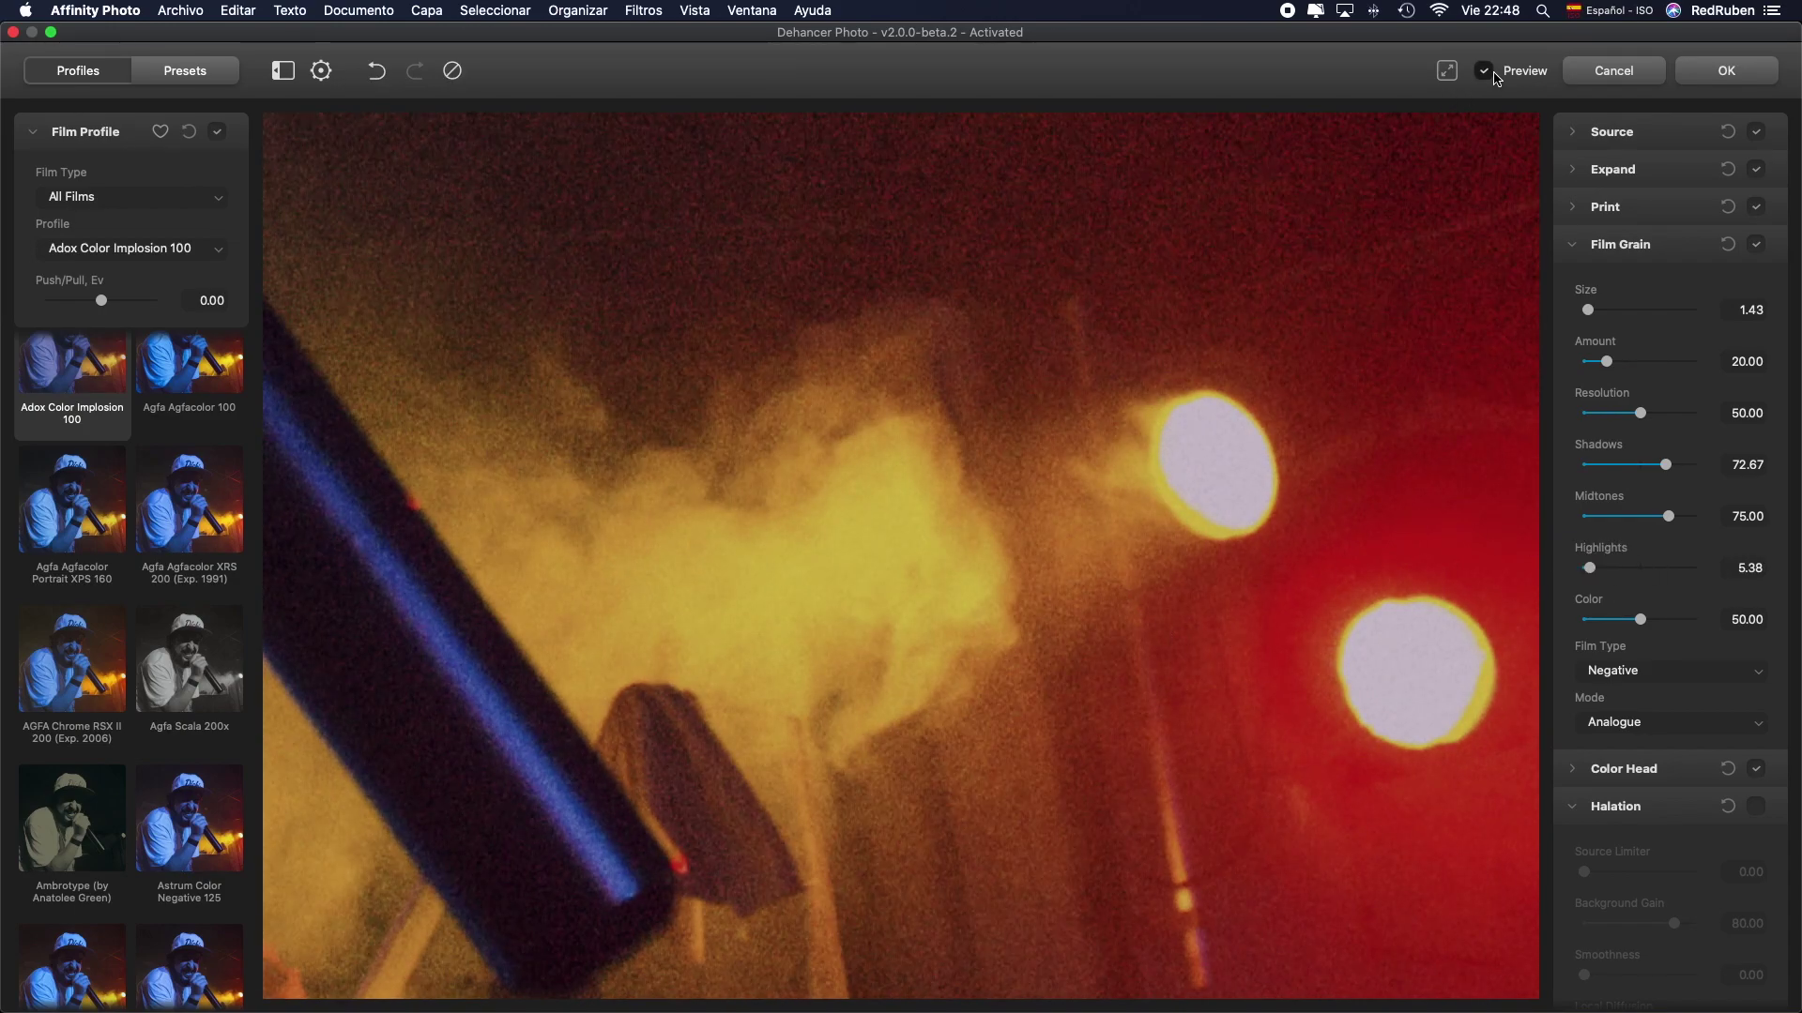
{"action": "left_click", "coordinate": [1447, 72]}
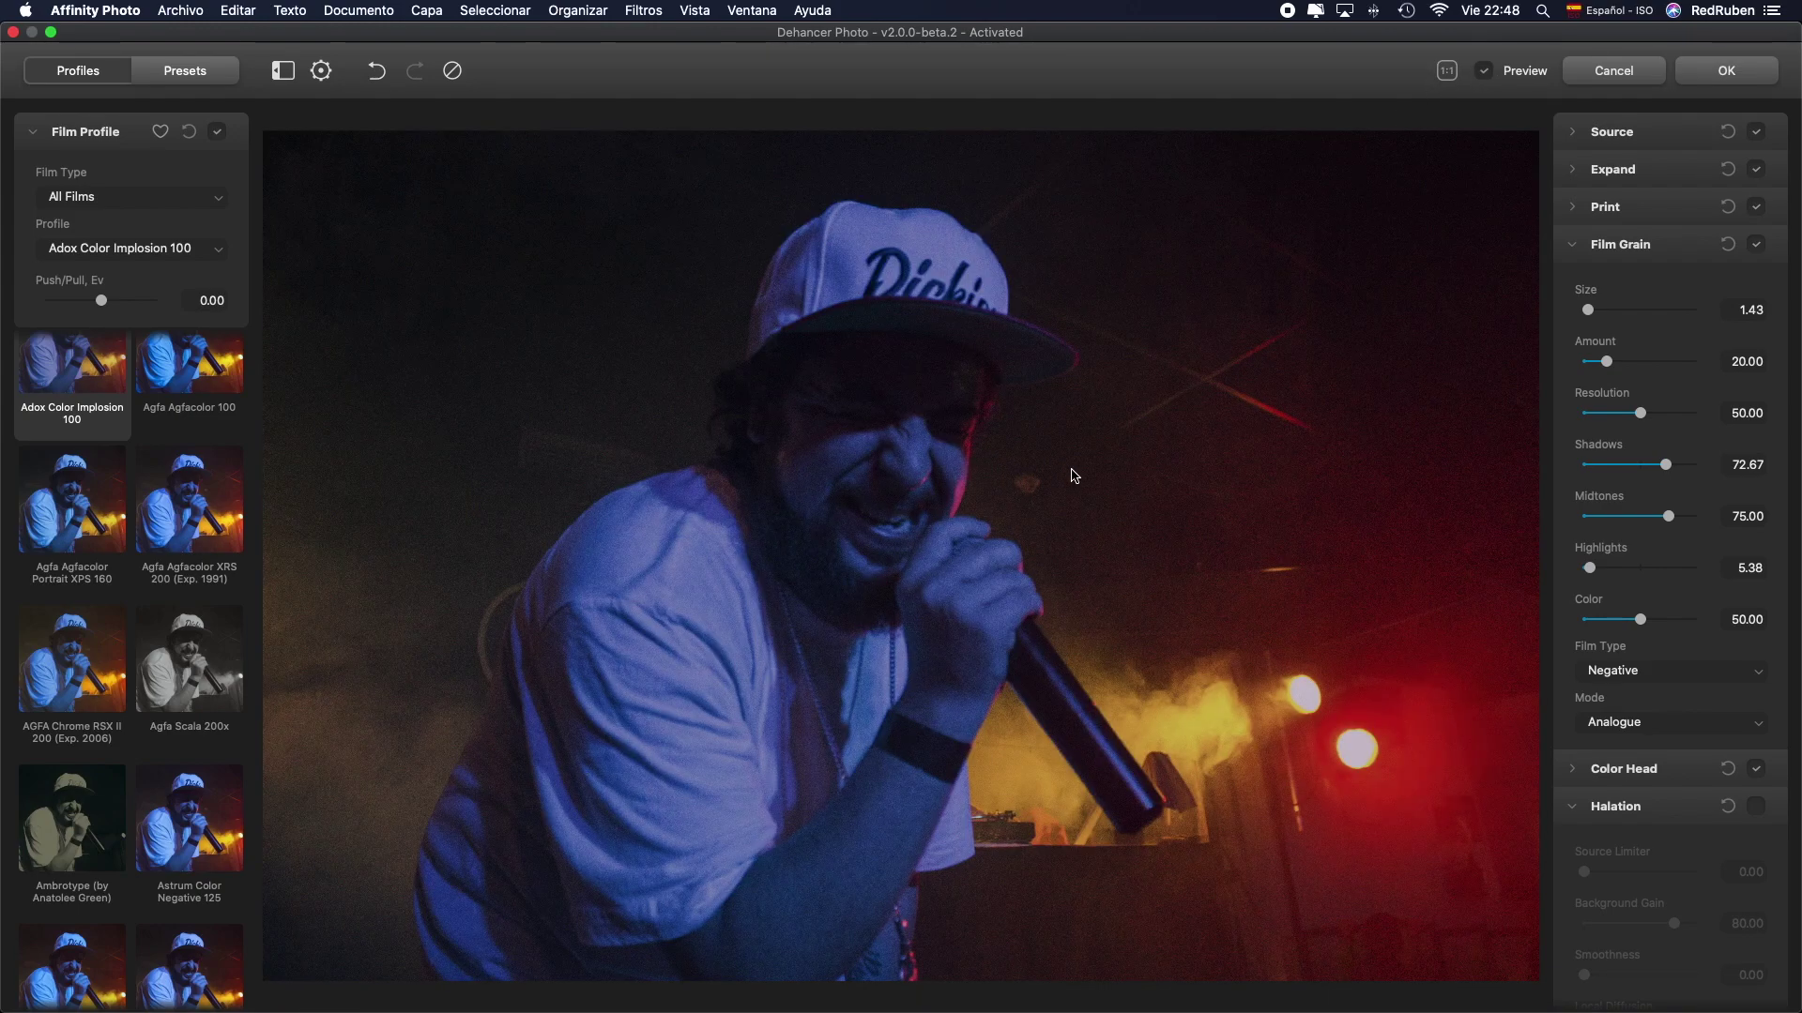
Step: Enable Halation and set Global Diffusion to 44.73 and Impact to 73.90
{"action": "scroll", "coordinate": [1737, 576], "scroll_direction": "down", "scroll_amount": 2}
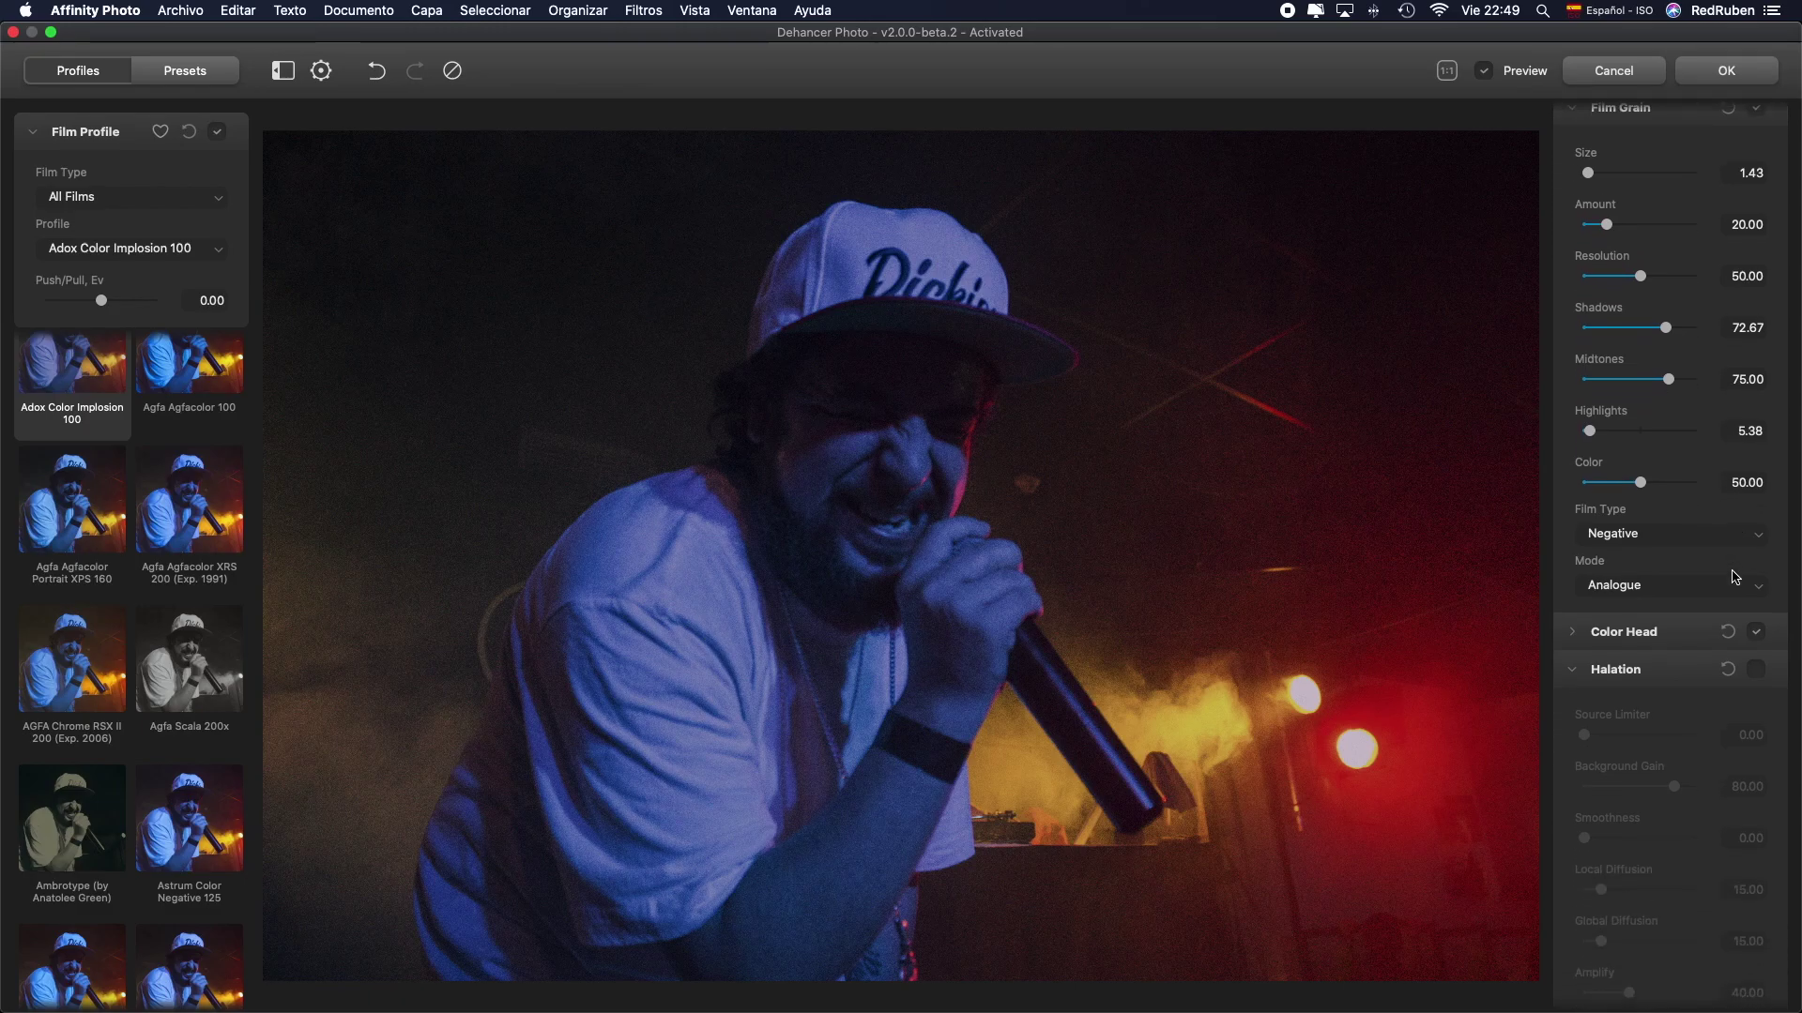
{"action": "scroll", "coordinate": [1740, 582], "scroll_direction": "down", "scroll_amount": 2}
{"action": "scroll", "coordinate": [1689, 560], "scroll_direction": "down", "scroll_amount": 2}
{"action": "left_click", "coordinate": [1759, 561]}
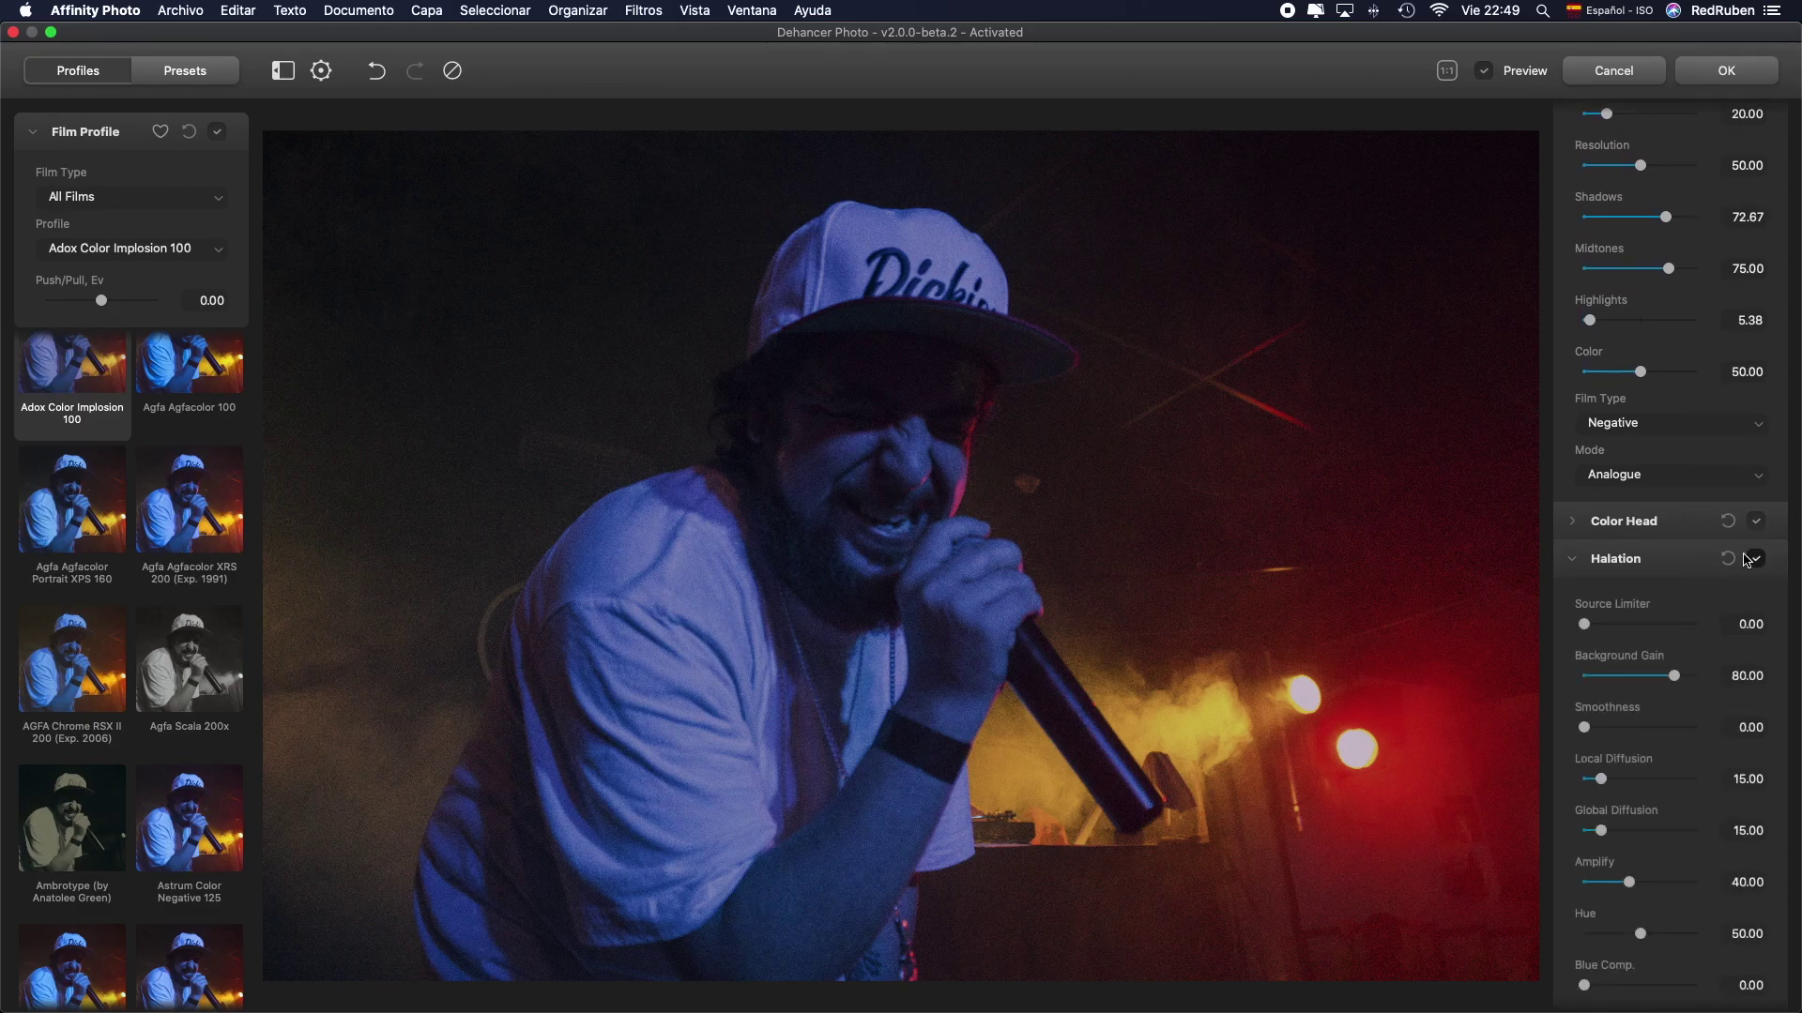
{"action": "scroll", "coordinate": [1667, 621], "scroll_direction": "down", "scroll_amount": 2}
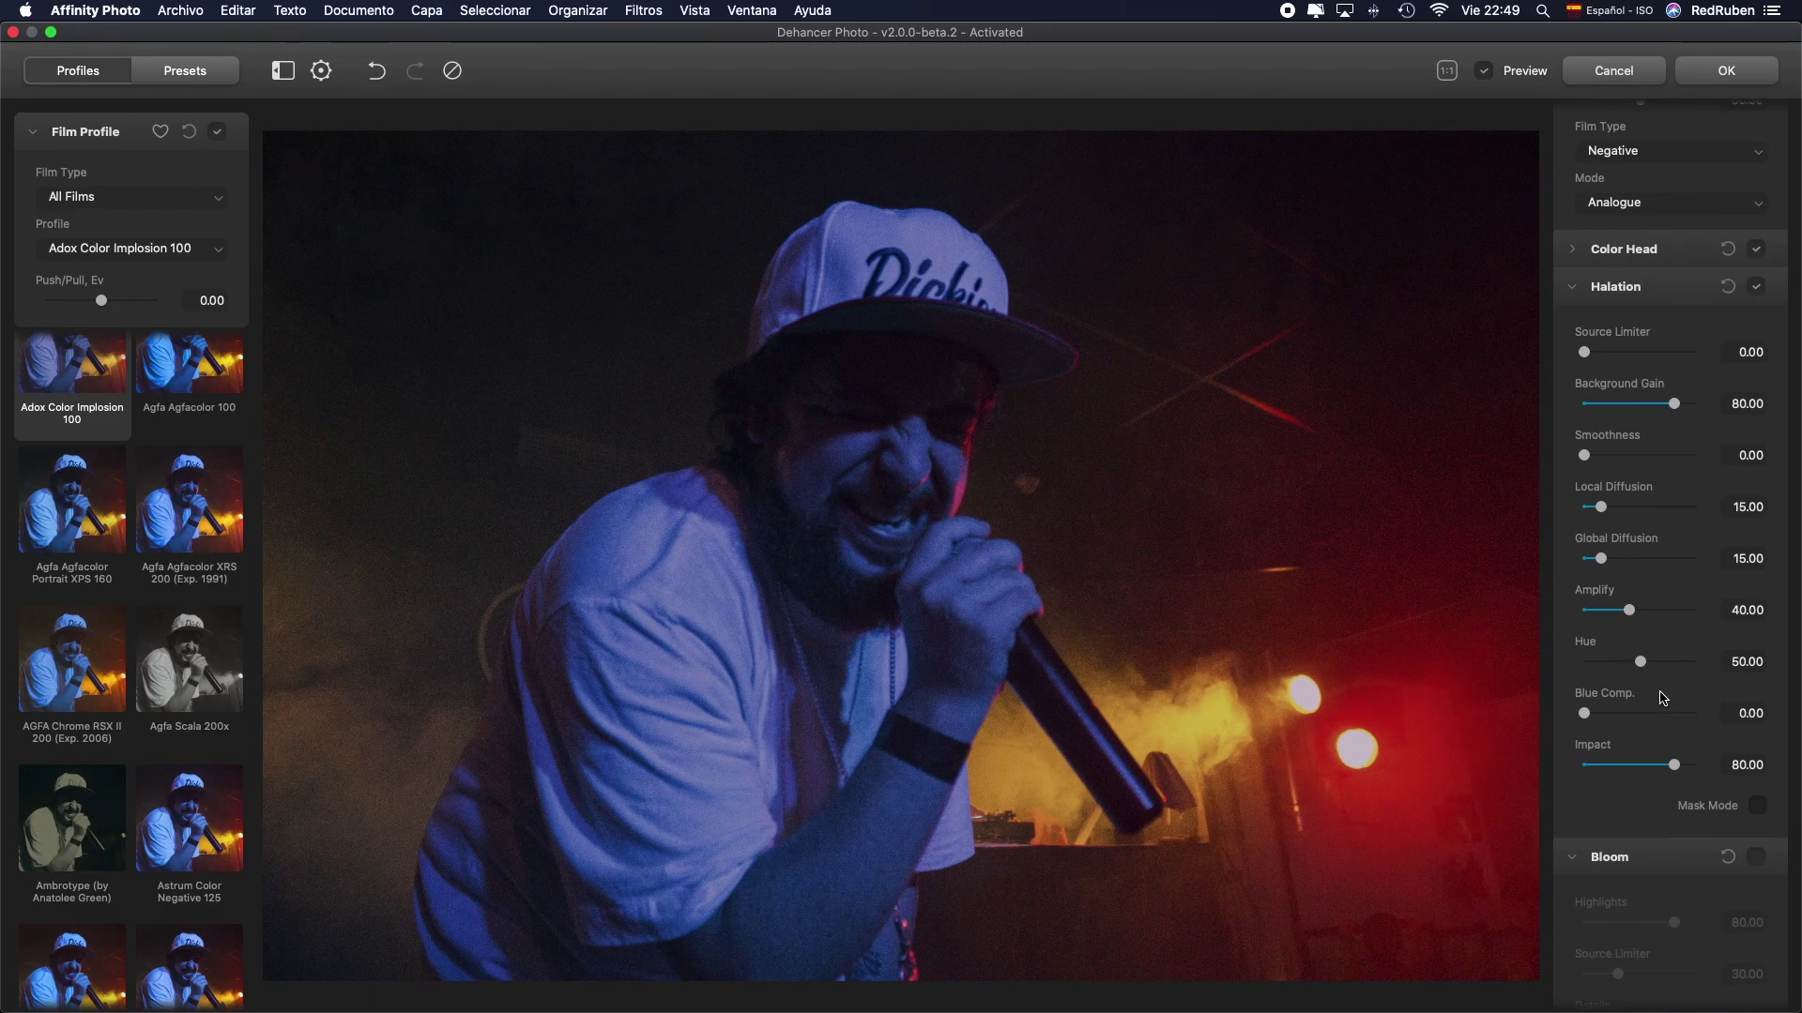
{"action": "scroll", "coordinate": [1667, 621], "scroll_direction": "down", "scroll_amount": 2}
{"action": "left_click_drag", "start_coordinate": [1584, 440], "coordinate": [1618, 442]}
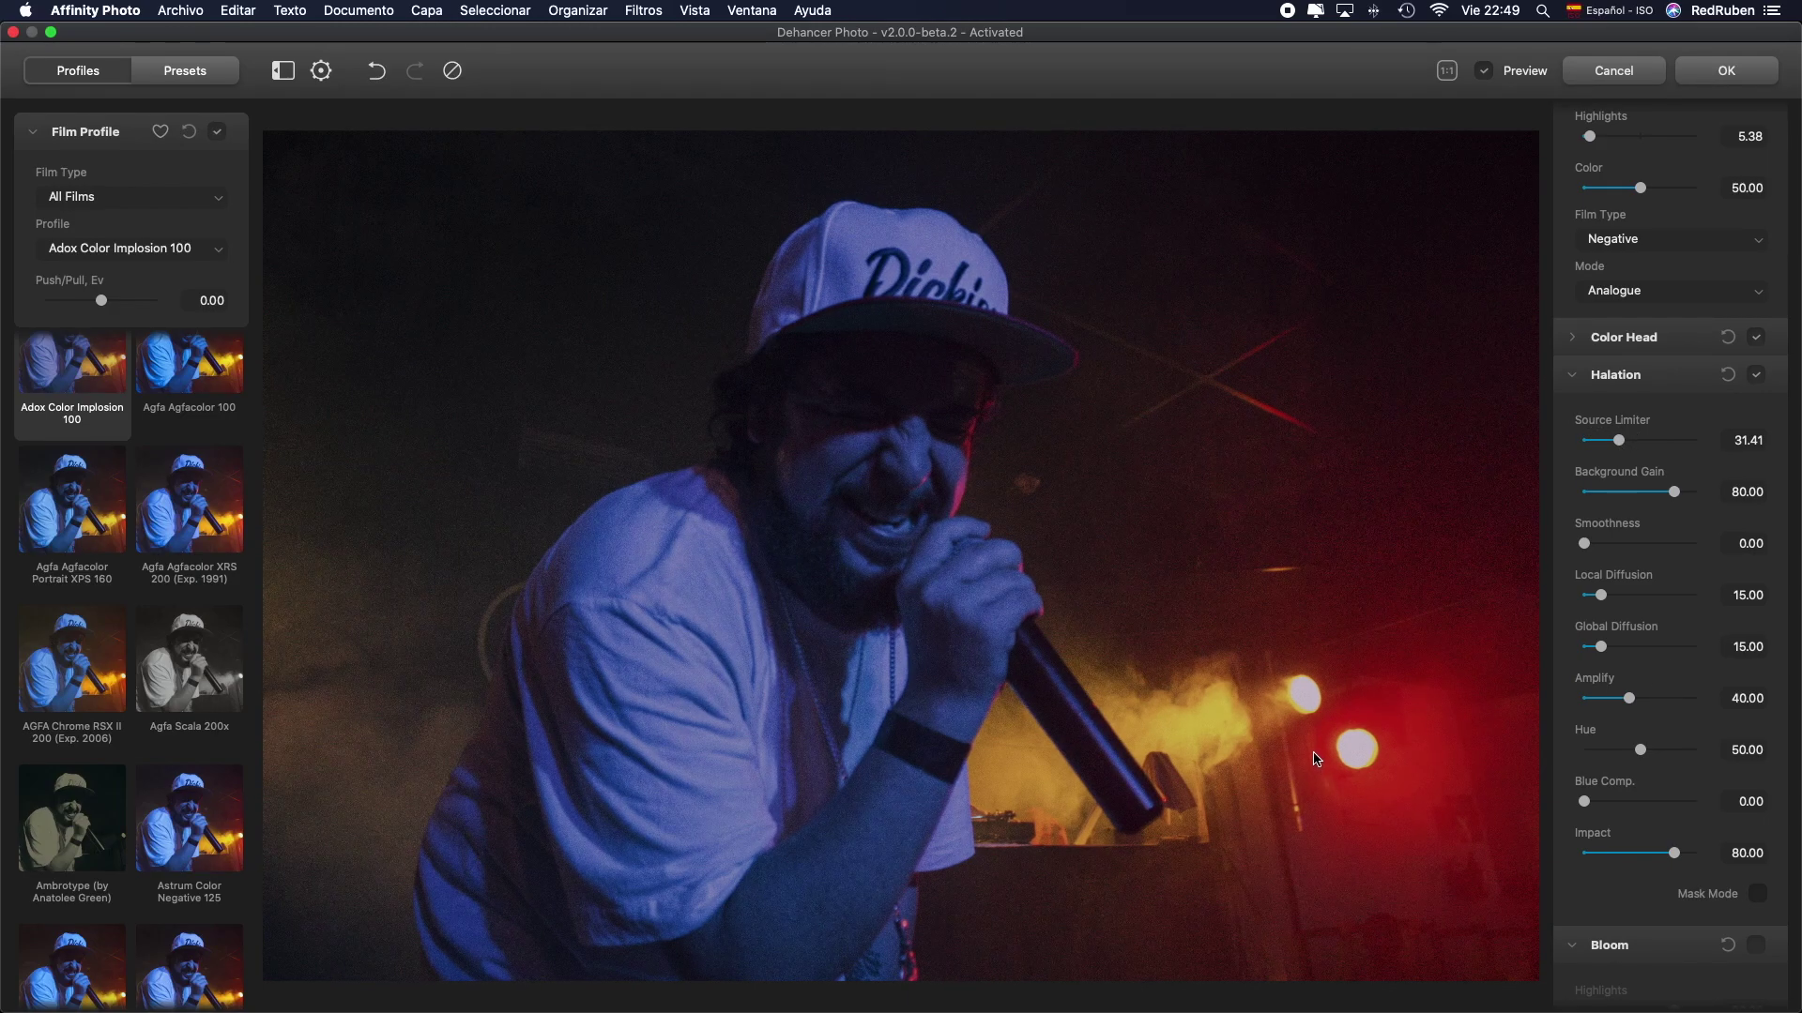
{"action": "mouse_move", "coordinate": [1601, 646]}
{"action": "left_mouse_down"}
{"action": "mouse_move", "coordinate": [1582, 644]}
{"action": "mouse_move", "coordinate": [1633, 647]}
{"action": "left_mouse_up"}
{"action": "left_click_drag", "start_coordinate": [1673, 853], "coordinate": [1667, 855]}
Step: In Mask Mode, raise Local Diffusion to 99.56 and Smoothness to 55.13, then compare halation off and on
{"action": "left_click", "coordinate": [1757, 899]}
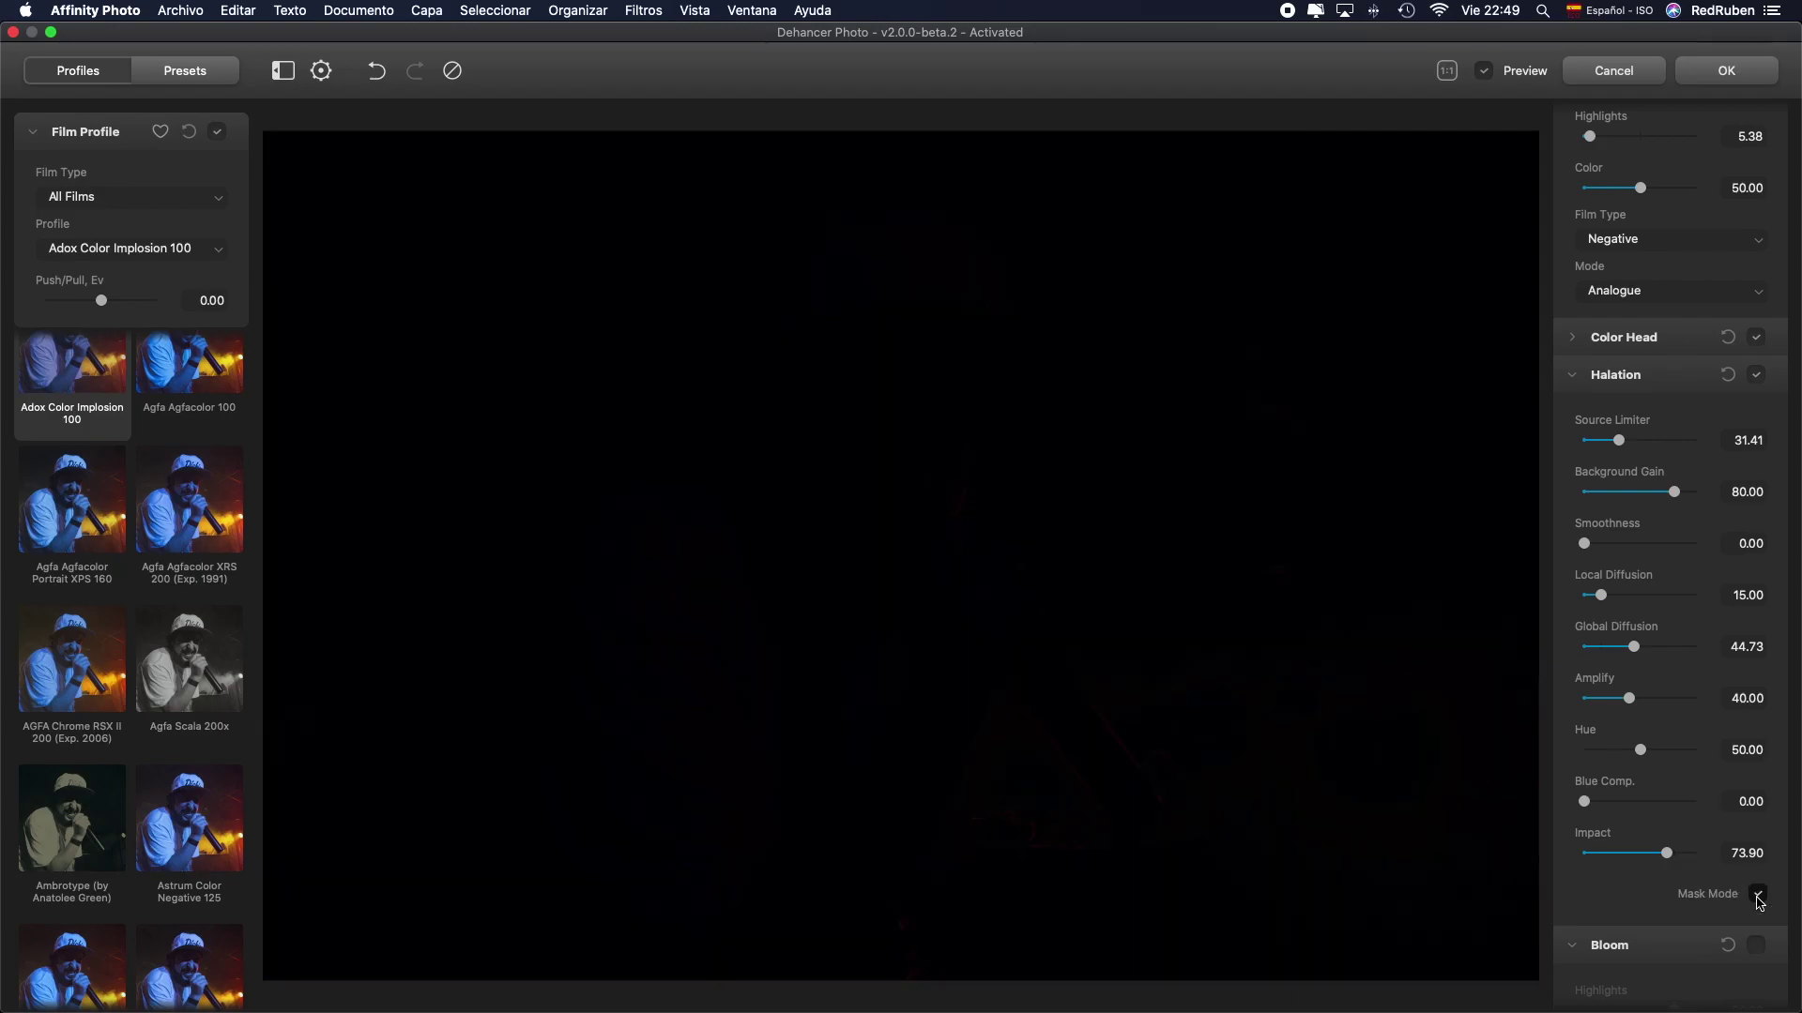
{"action": "left_click_drag", "start_coordinate": [1601, 595], "coordinate": [1697, 595]}
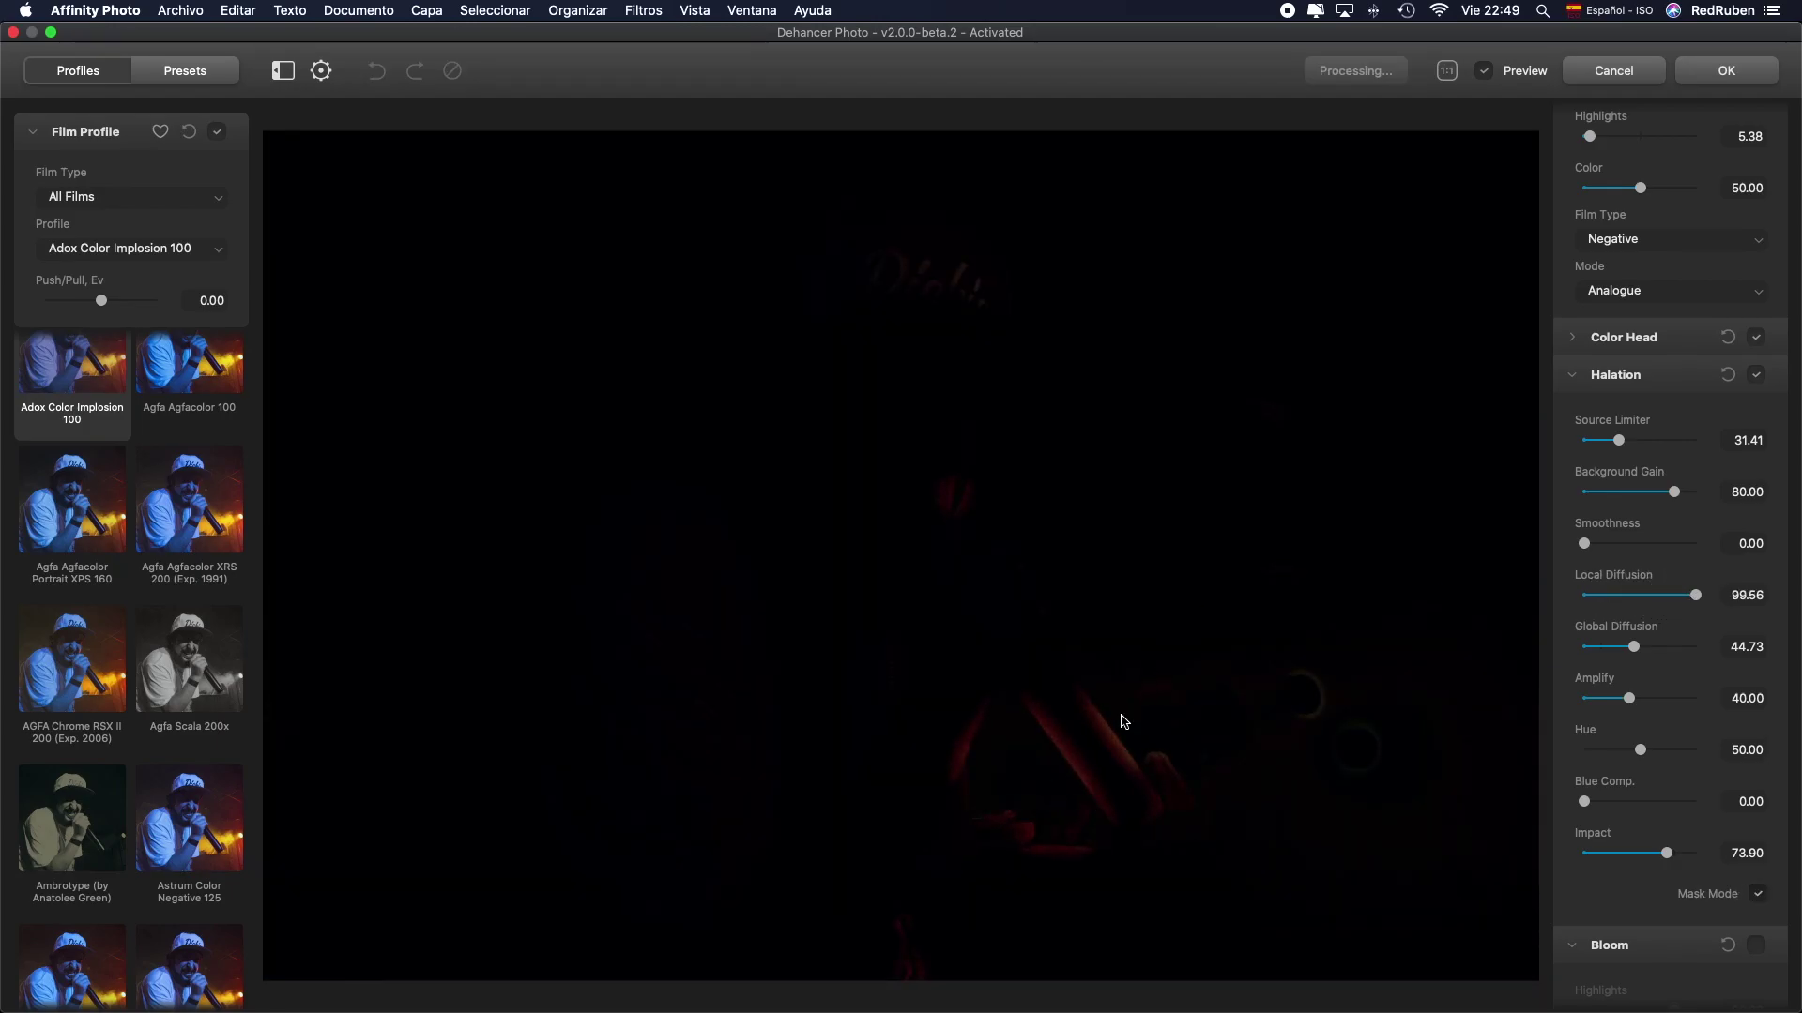
{"action": "left_click_drag", "start_coordinate": [1584, 544], "coordinate": [1645, 543]}
{"action": "left_click_drag", "start_coordinate": [1617, 440], "coordinate": [1560, 430]}
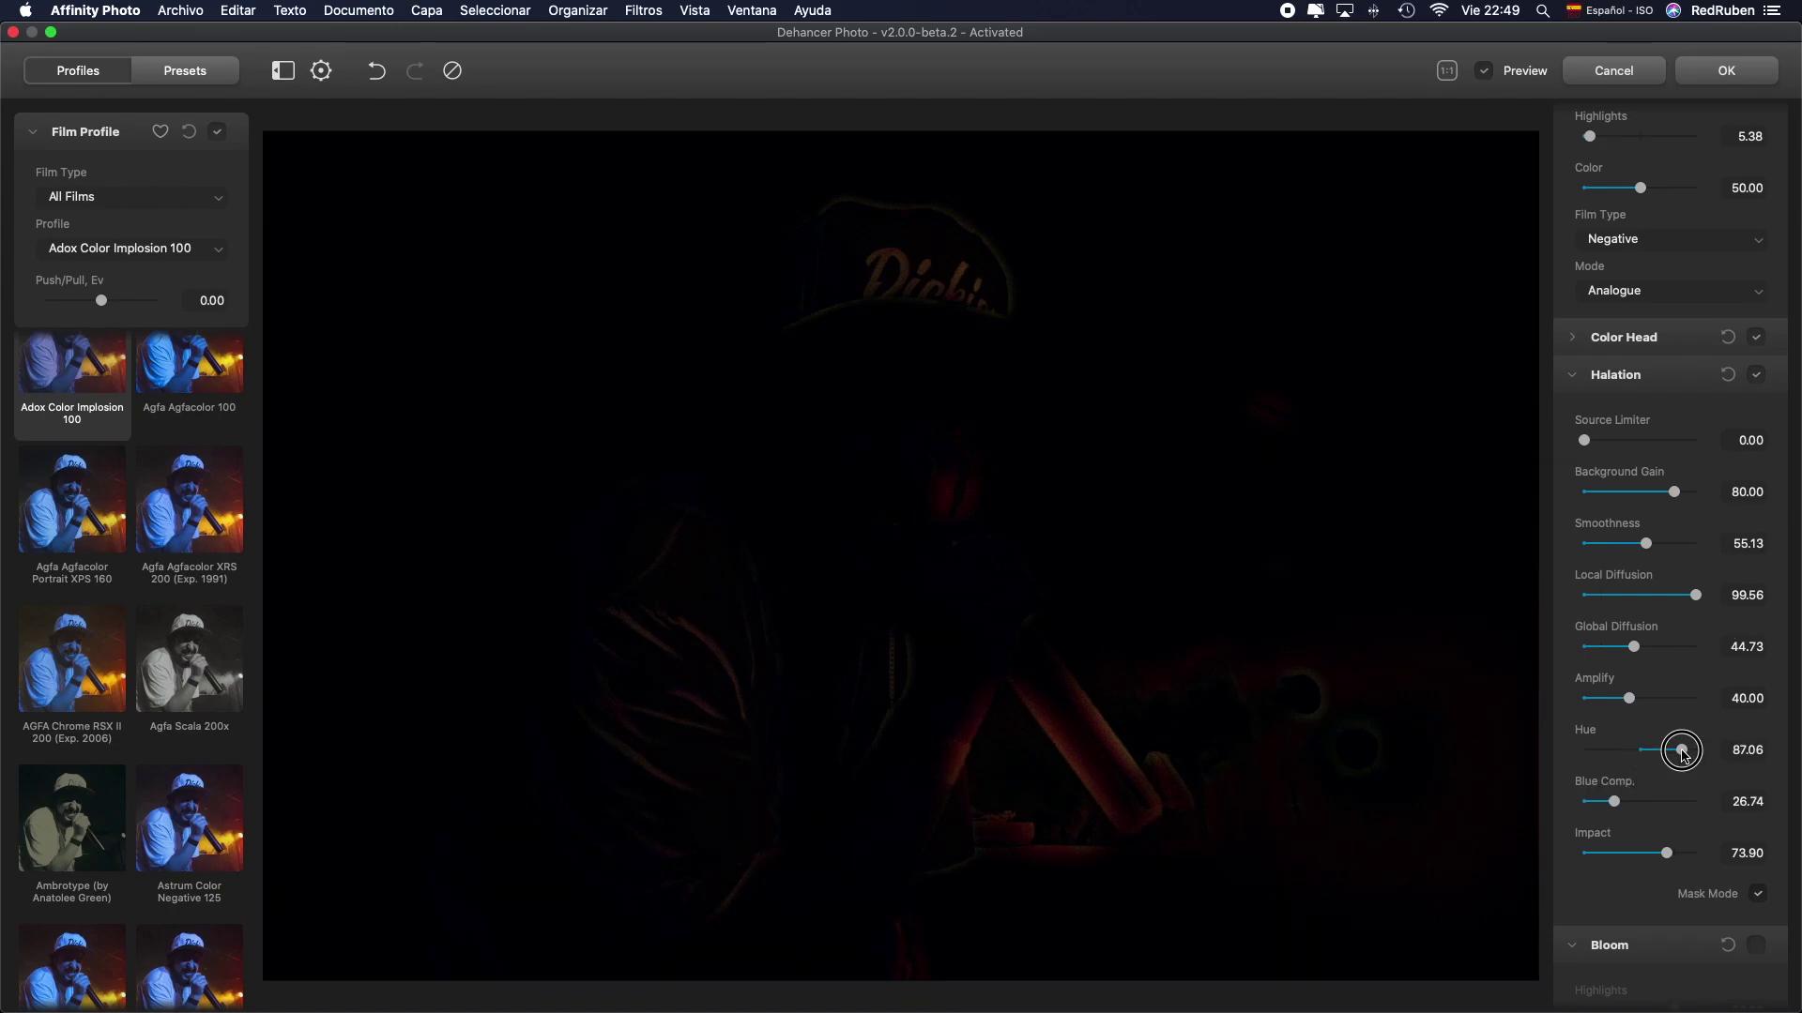
{"action": "left_click", "coordinate": [1757, 893]}
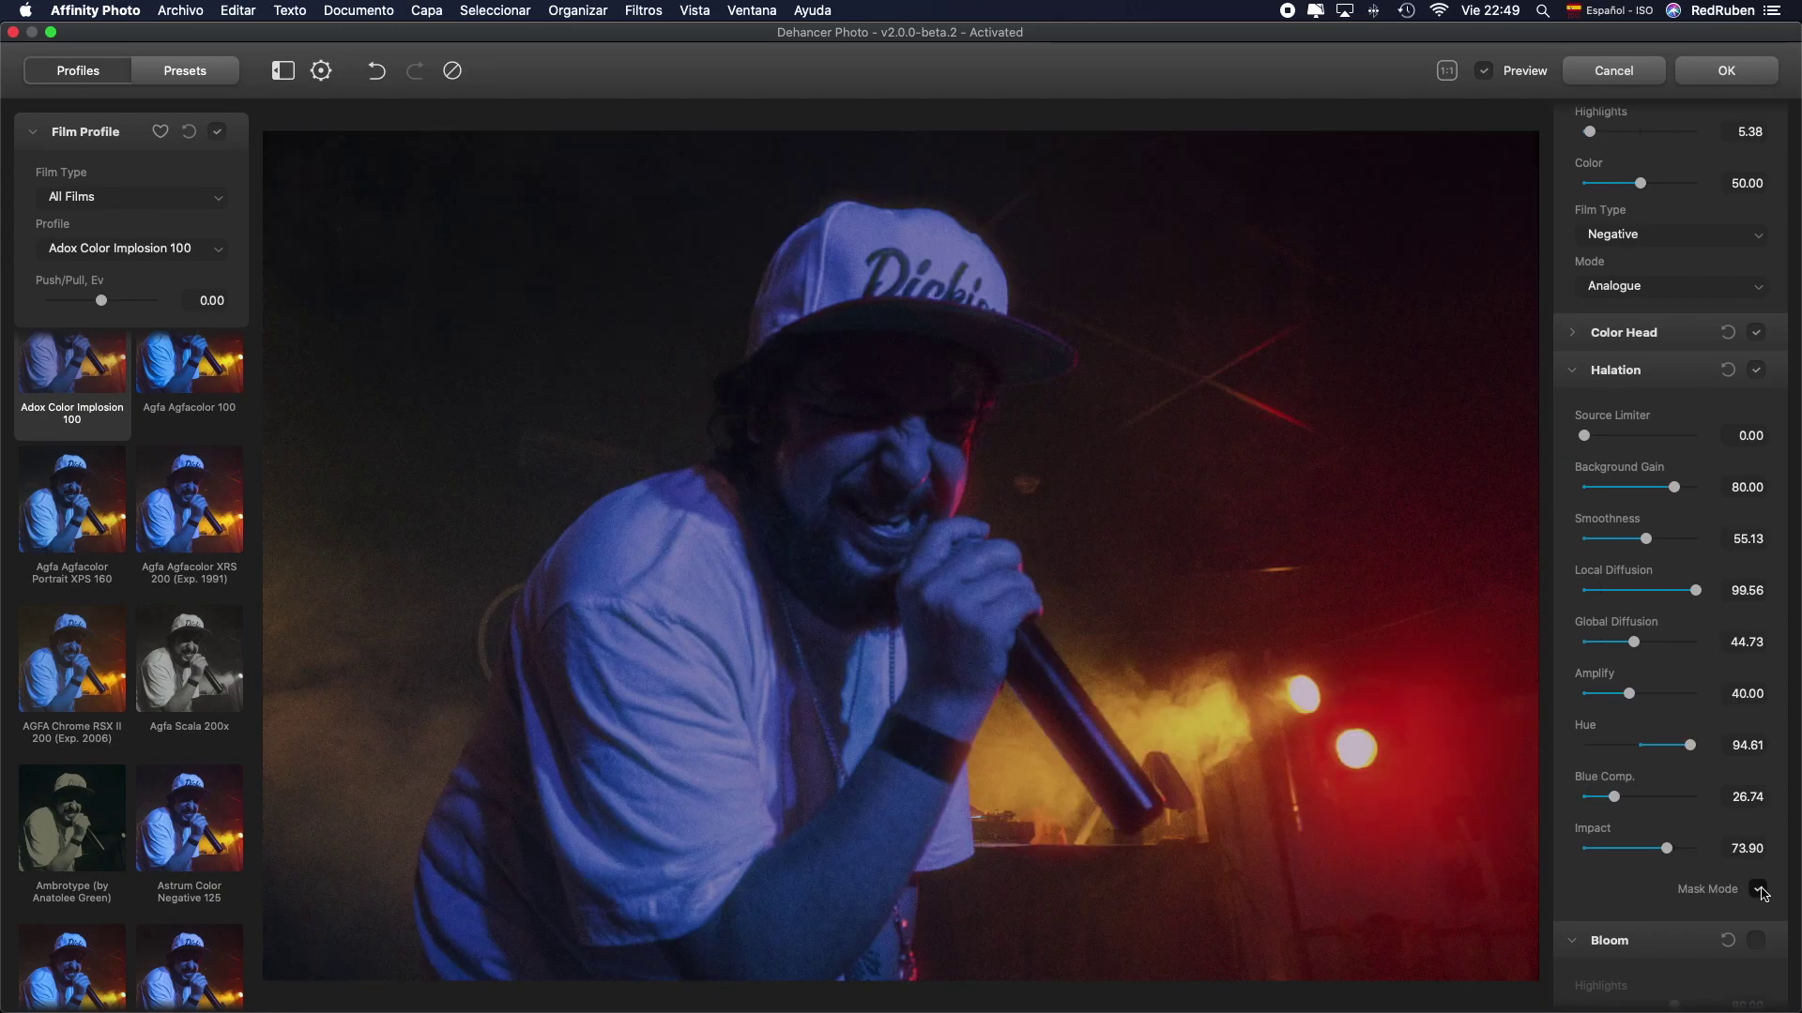
{"action": "left_click", "coordinate": [1758, 897]}
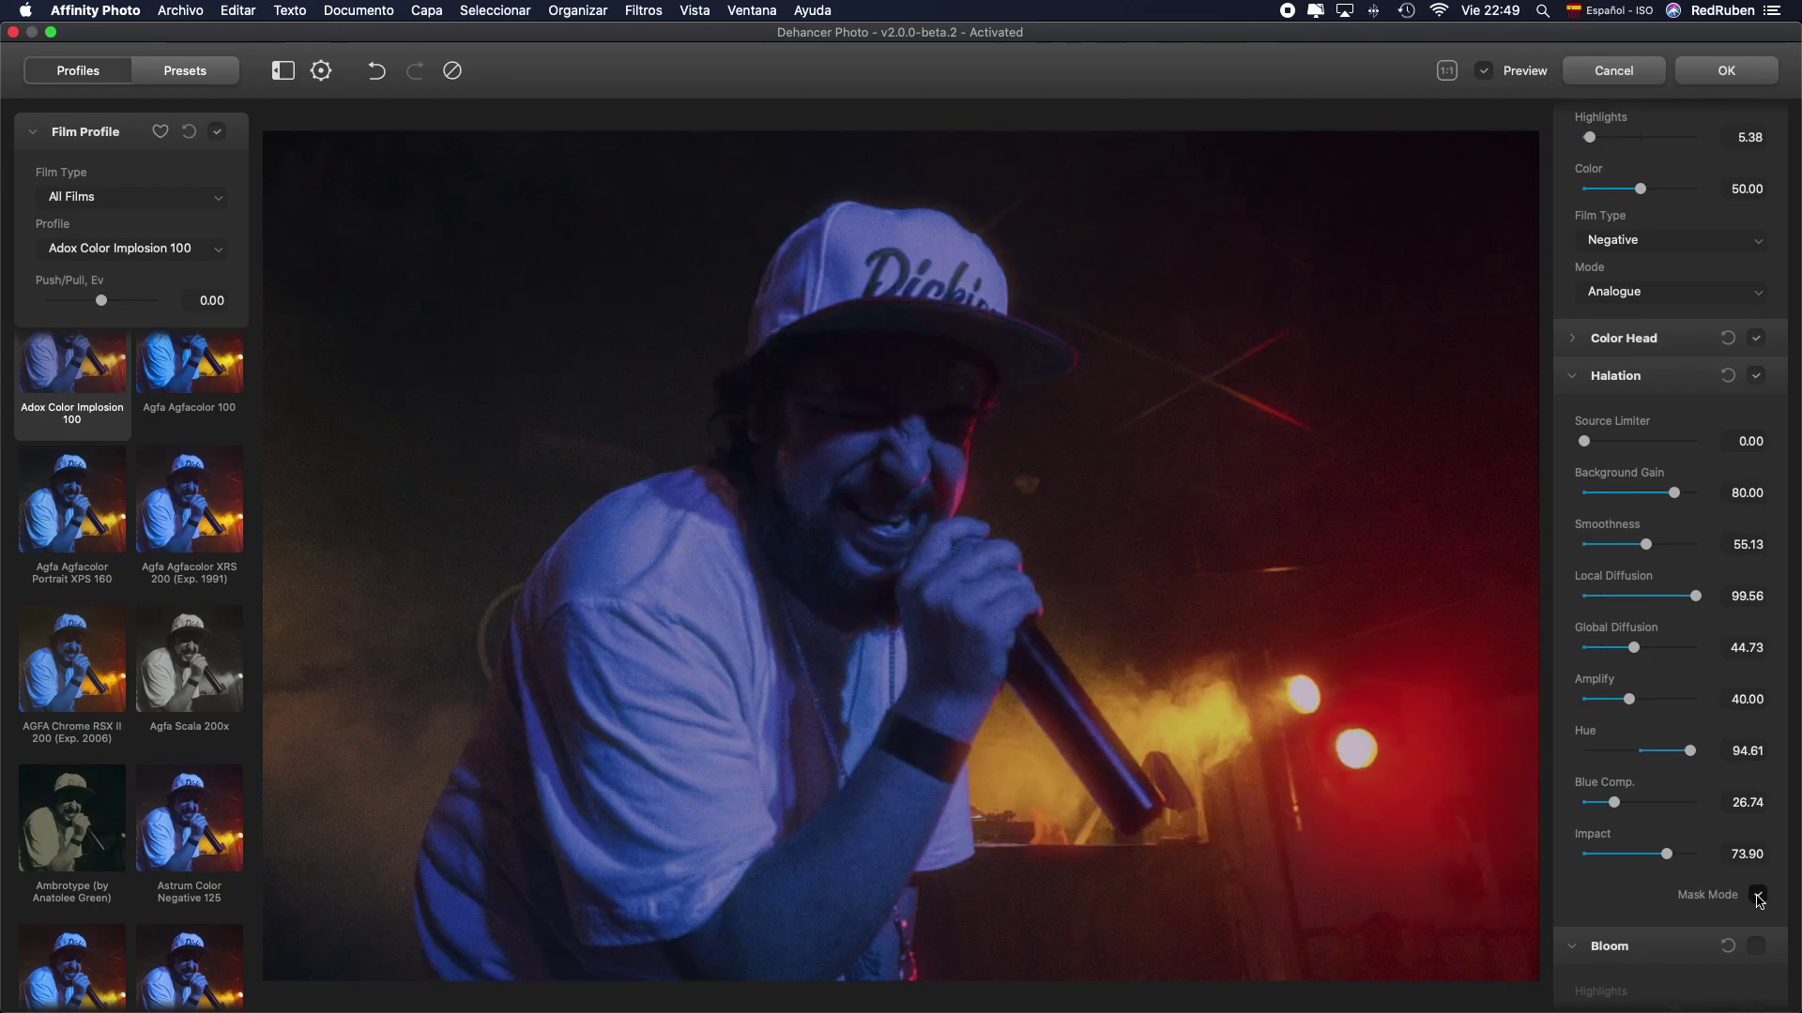
{"action": "left_click", "coordinate": [1758, 898]}
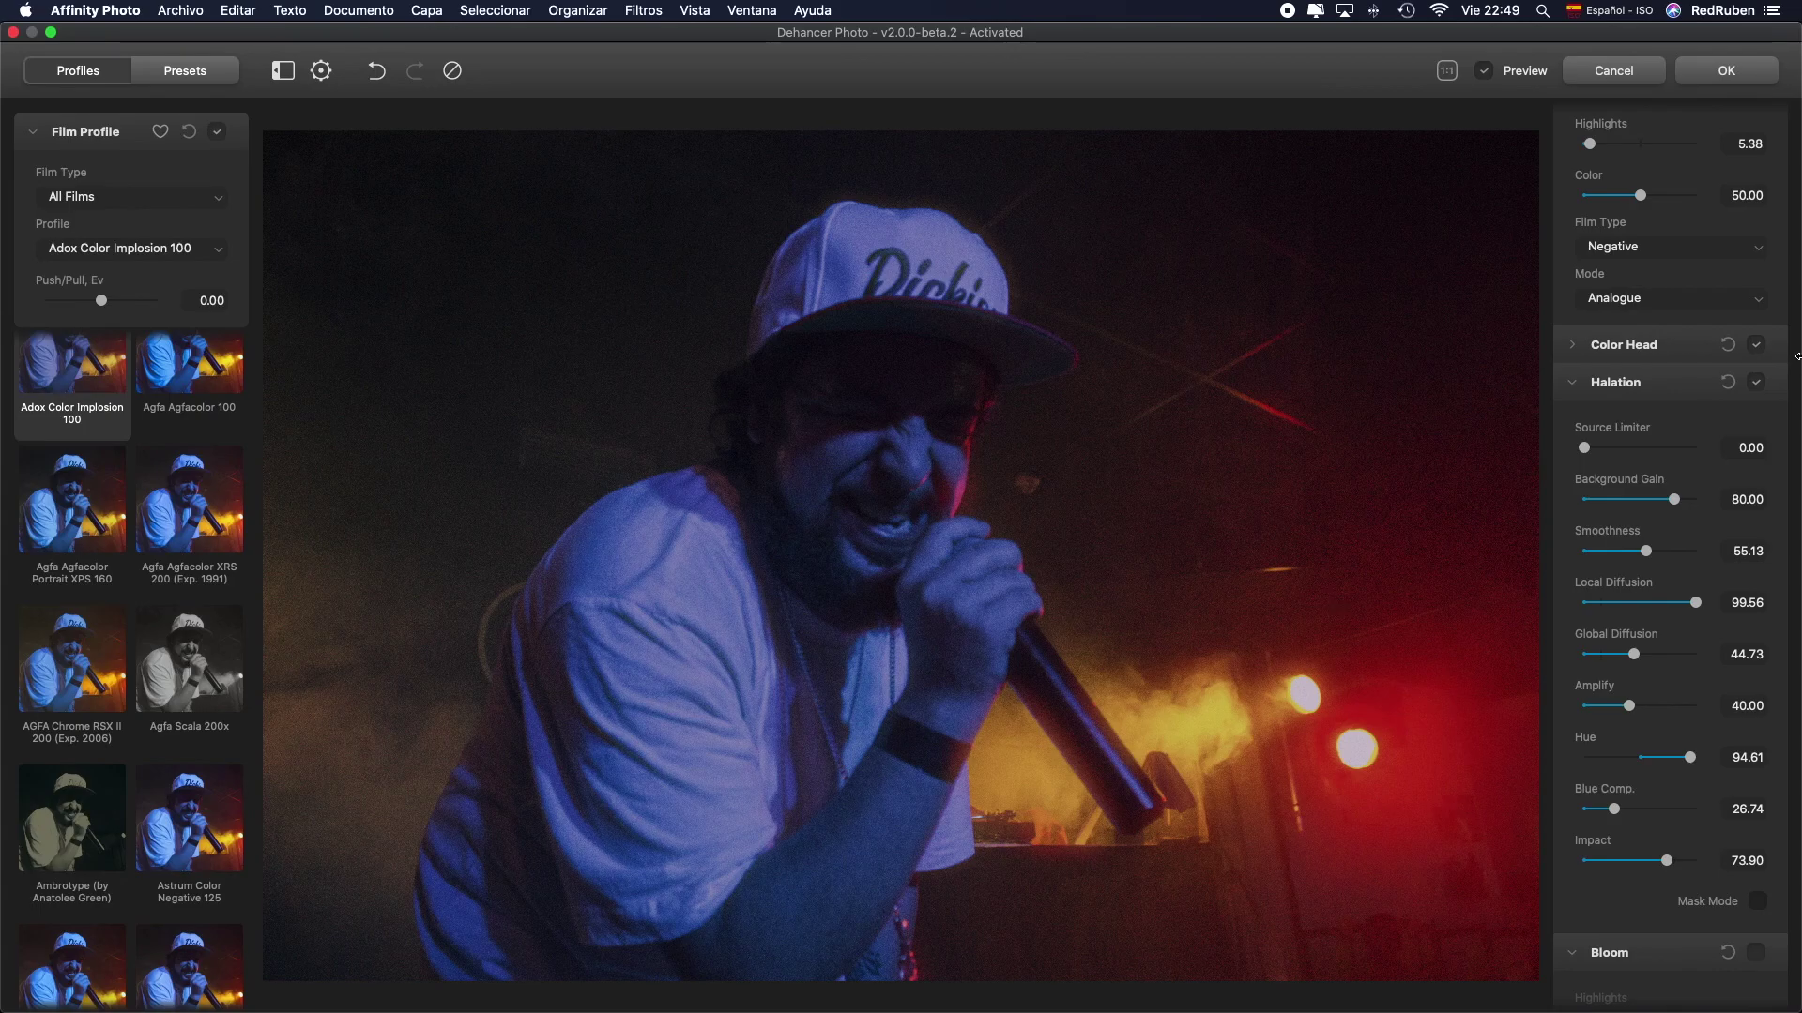
{"action": "left_click", "coordinate": [1757, 382]}
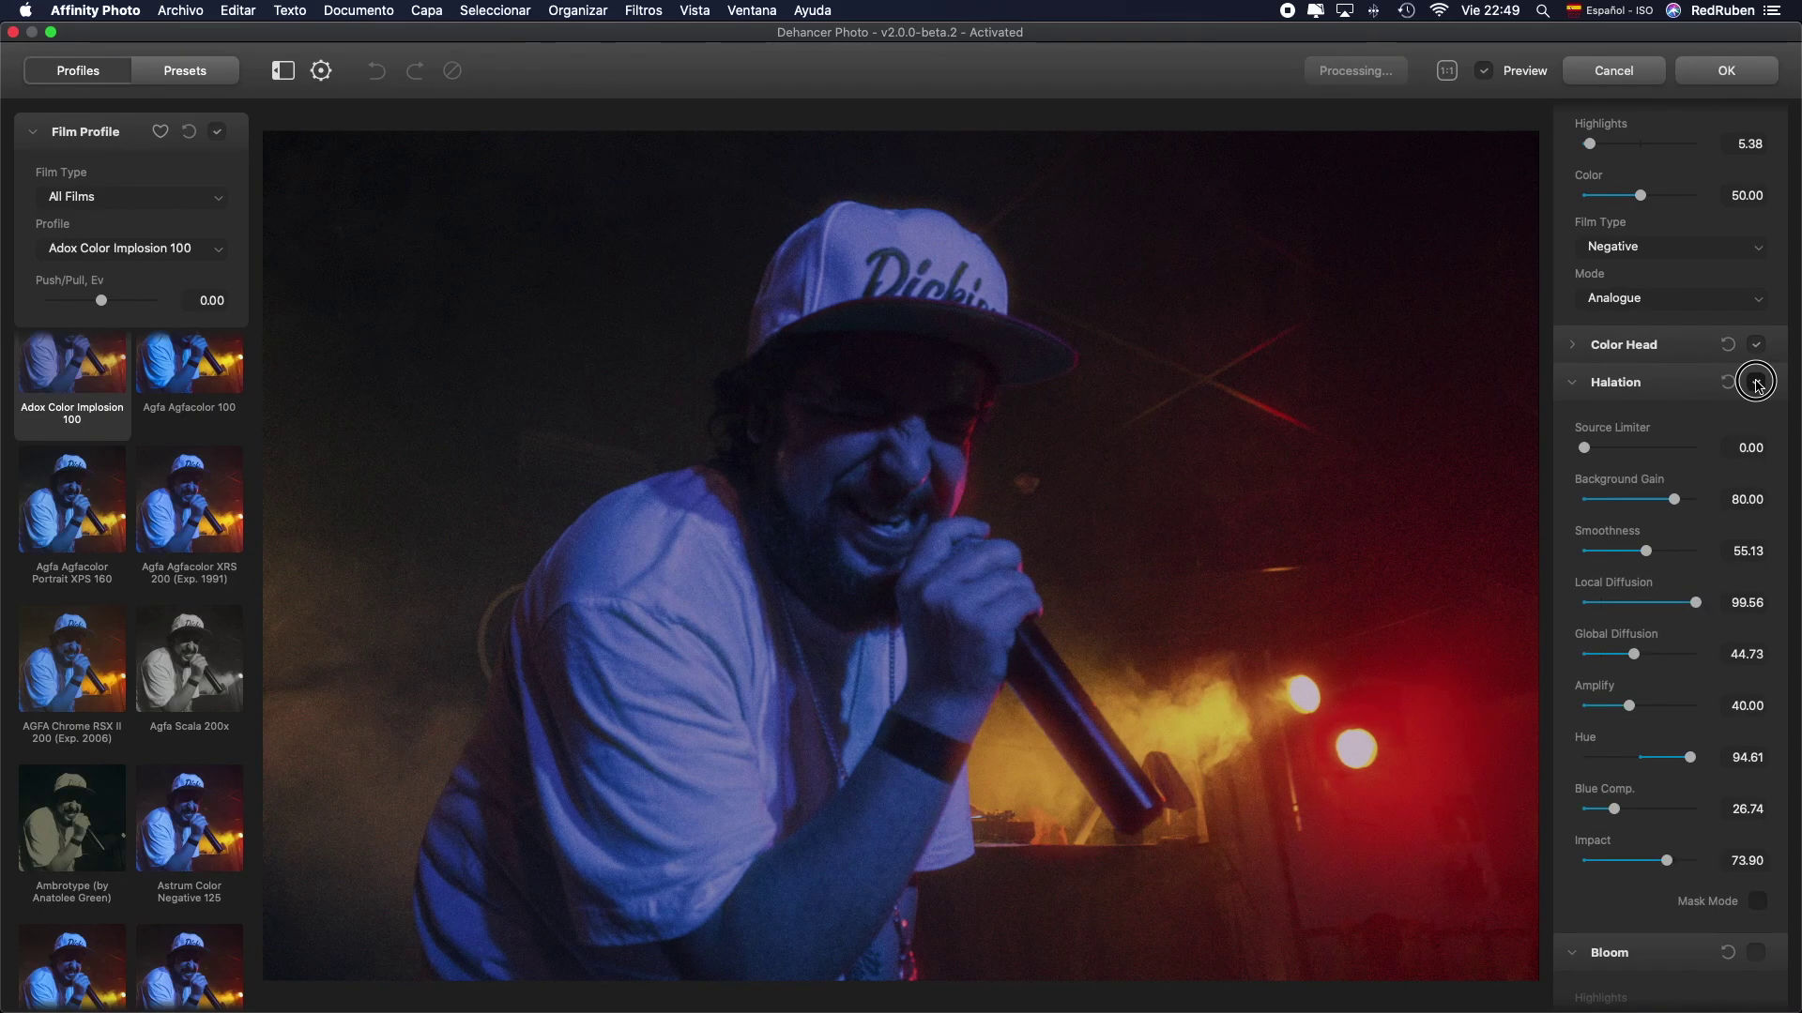
{"action": "left_click", "coordinate": [1757, 383]}
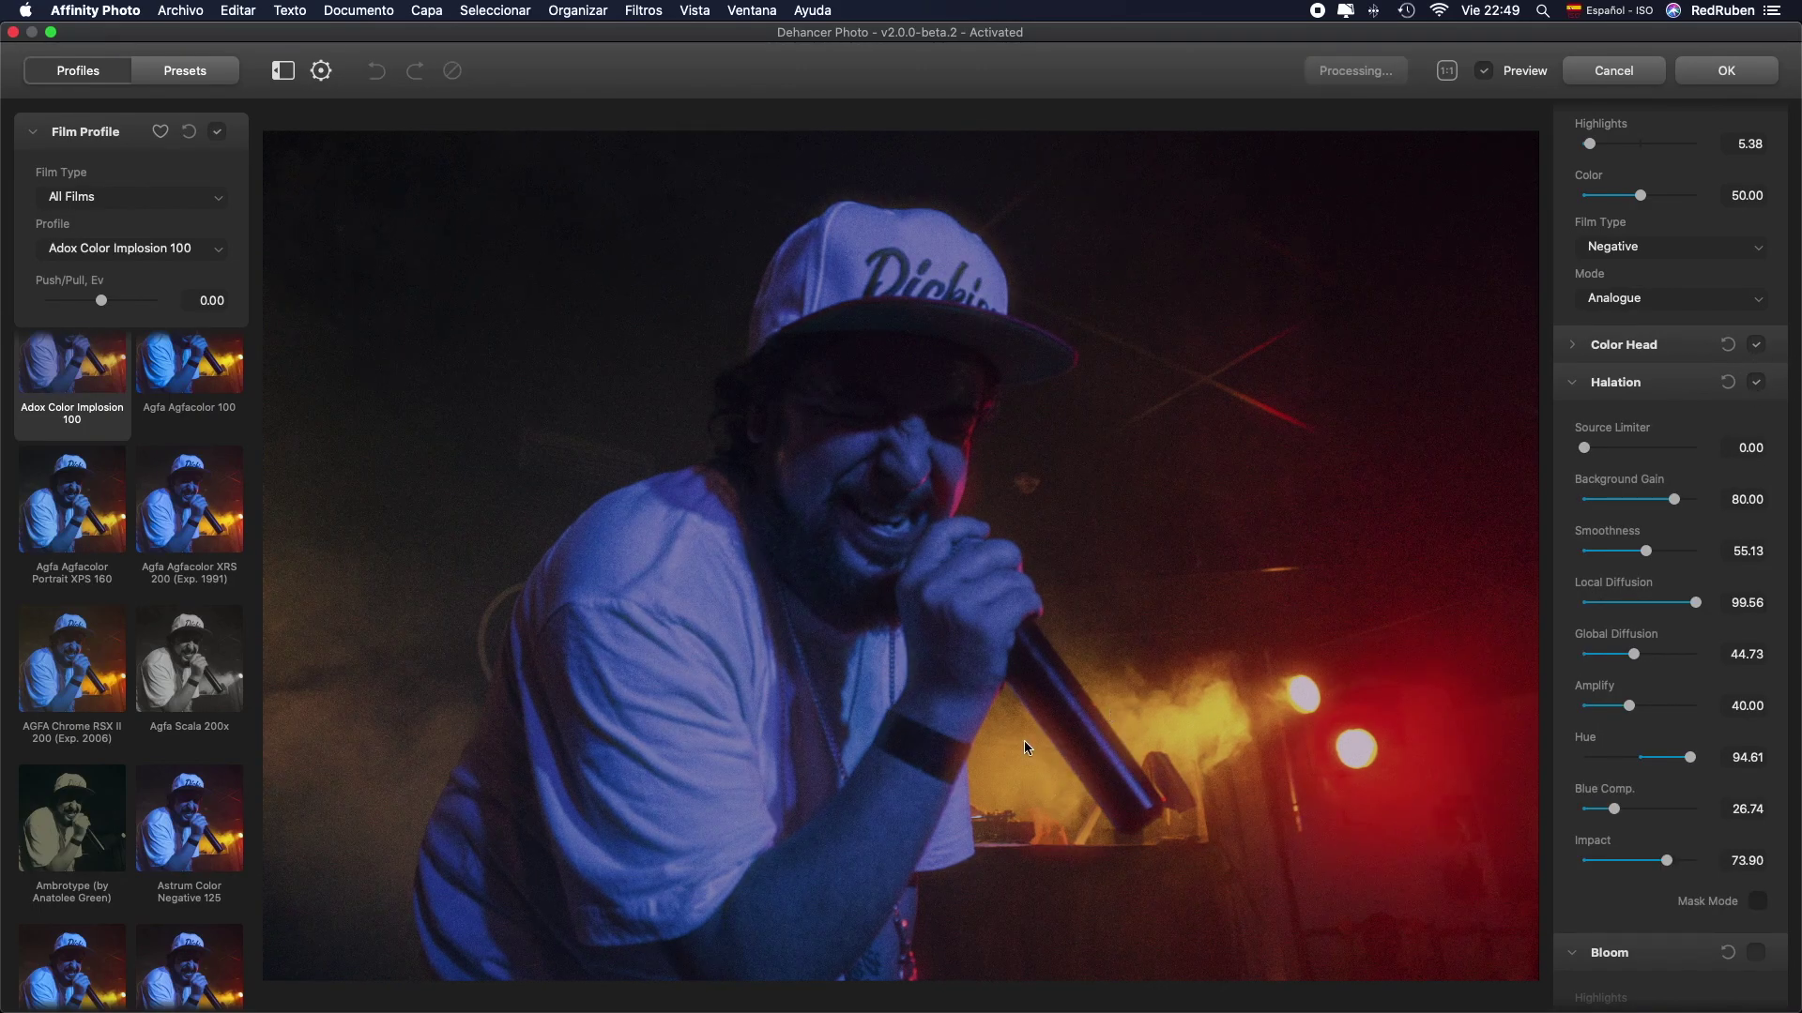
Step: Enable Bloom with Amplify 94.62, previewing its mask, then toggle Bloom off and on to compare
{"action": "scroll", "coordinate": [1740, 703], "scroll_direction": "down", "scroll_amount": 8}
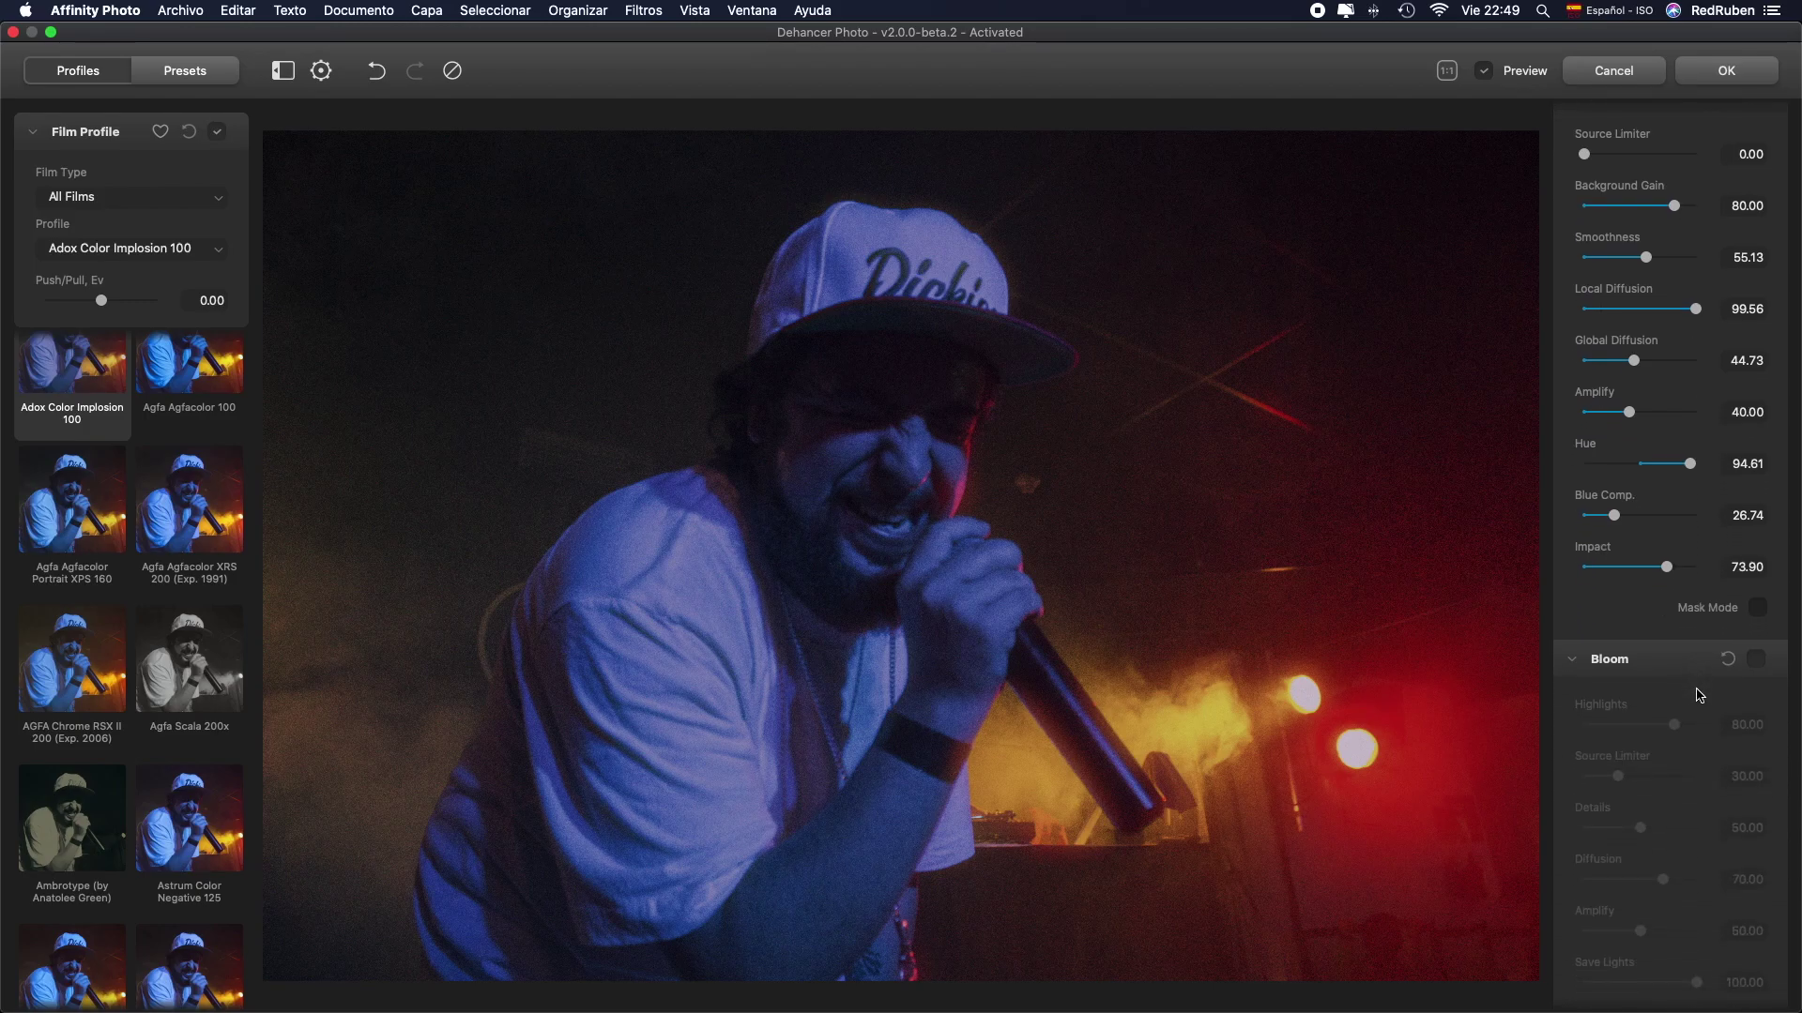
{"action": "left_click", "coordinate": [1756, 542]}
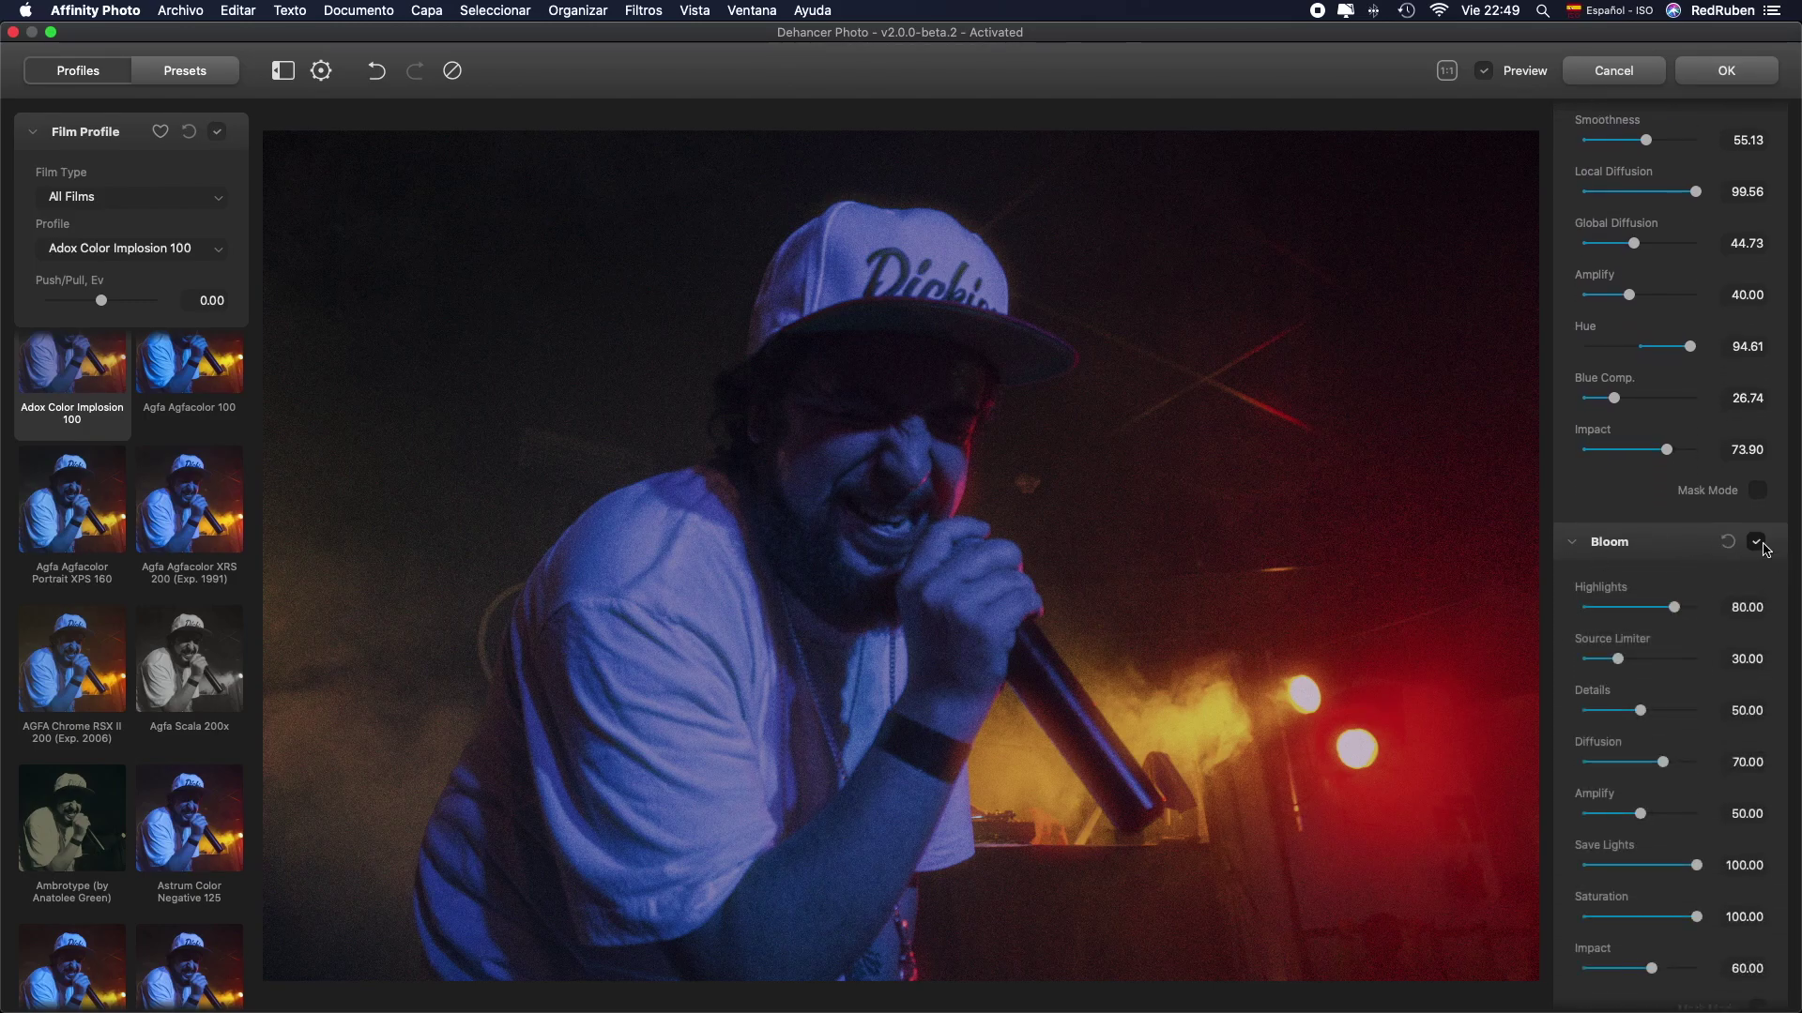
{"action": "scroll", "coordinate": [1689, 610], "scroll_direction": "down", "scroll_amount": 3}
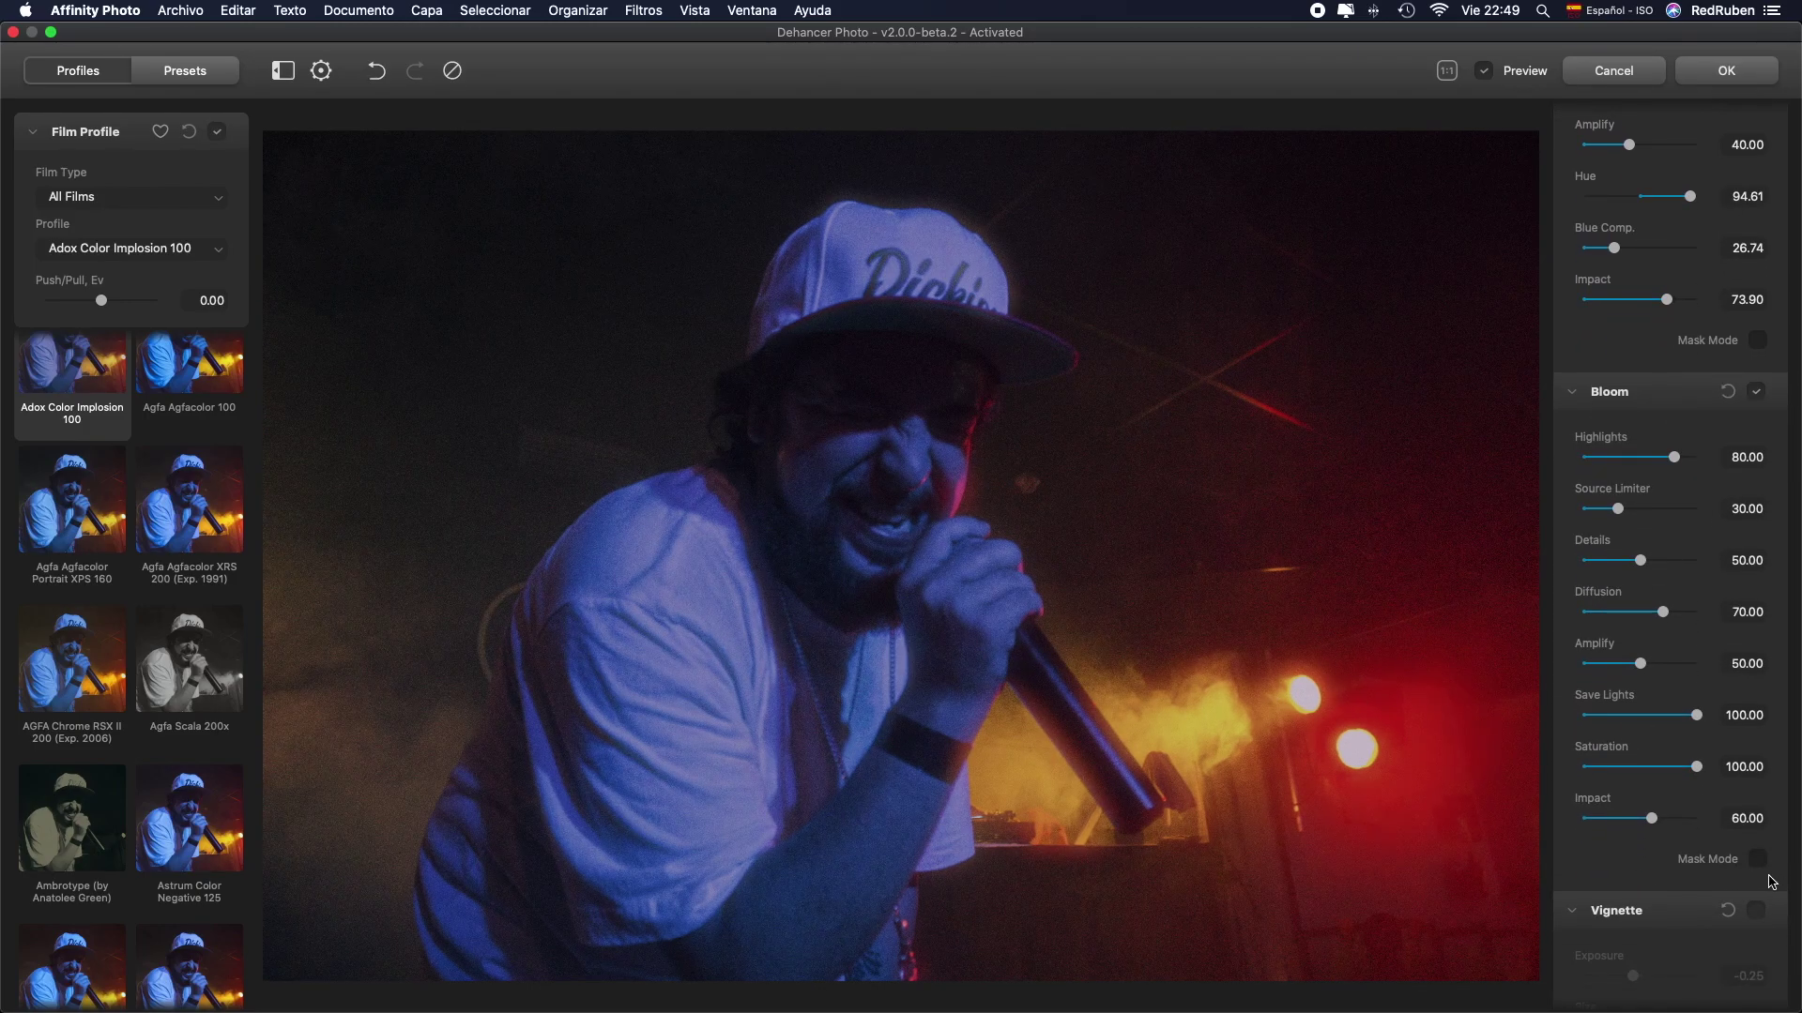
{"action": "left_click", "coordinate": [1757, 859]}
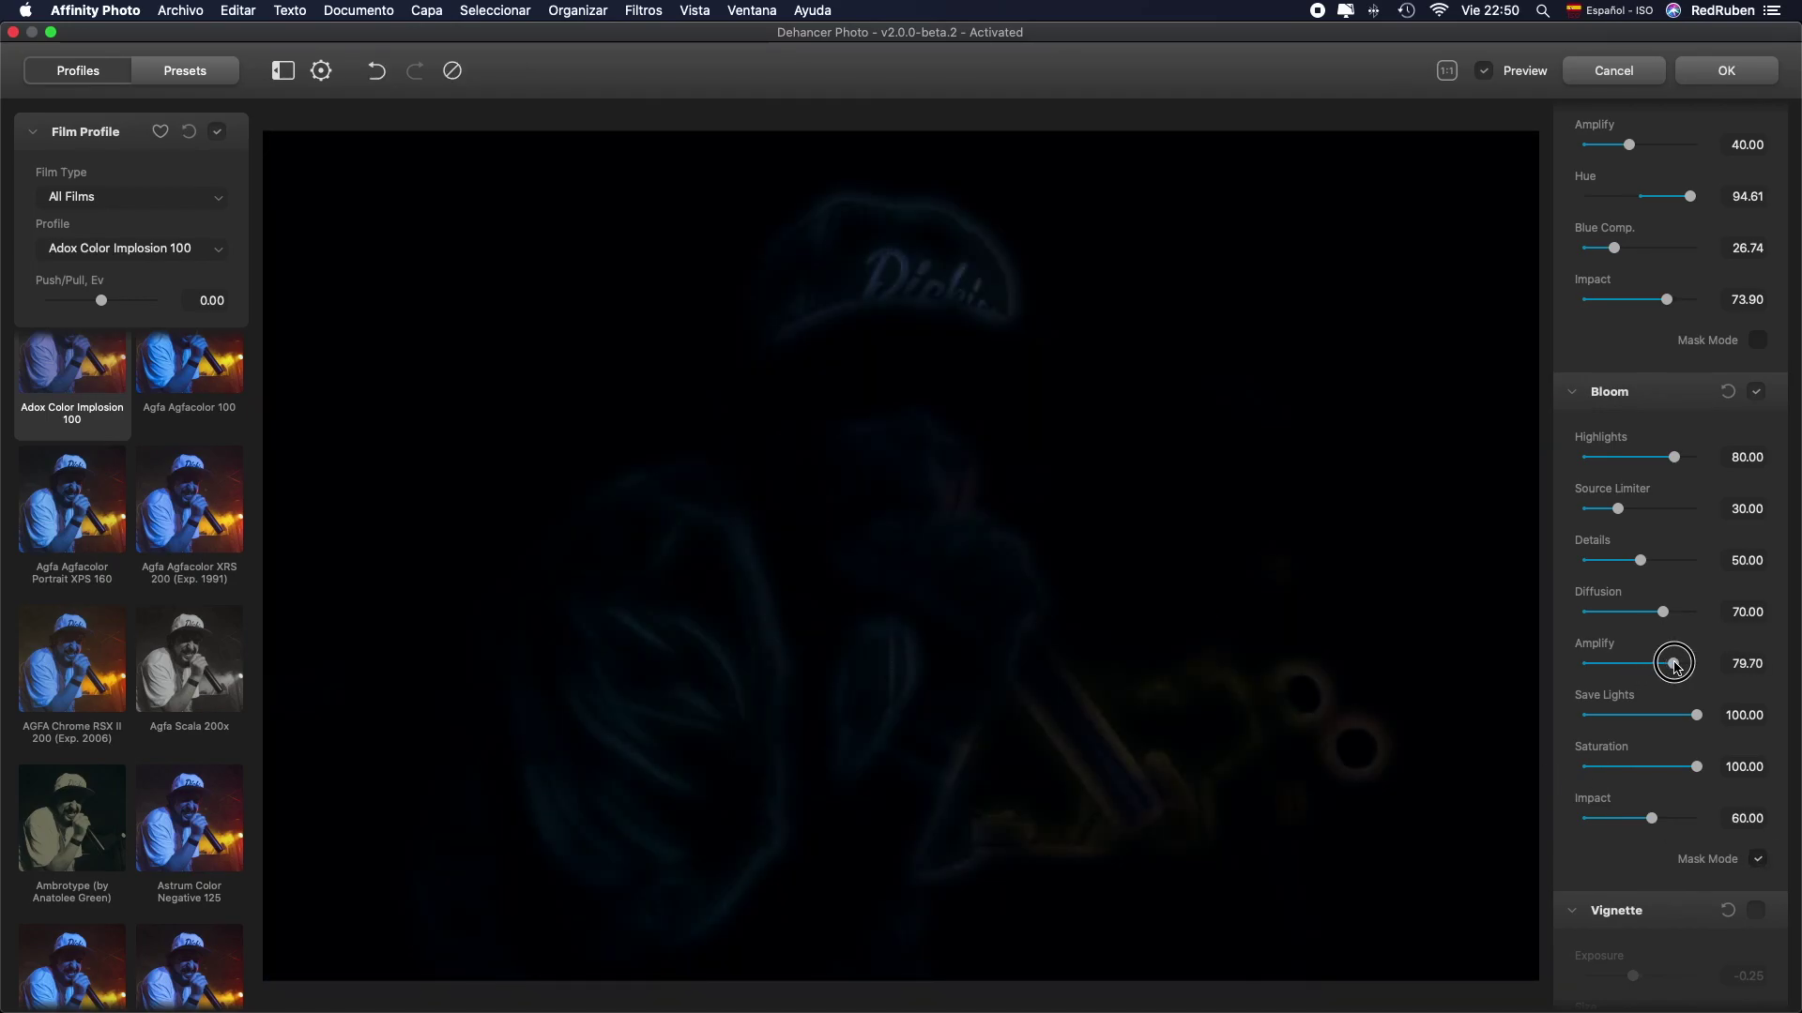
{"action": "left_click_drag", "start_coordinate": [1691, 666], "coordinate": [1691, 664]}
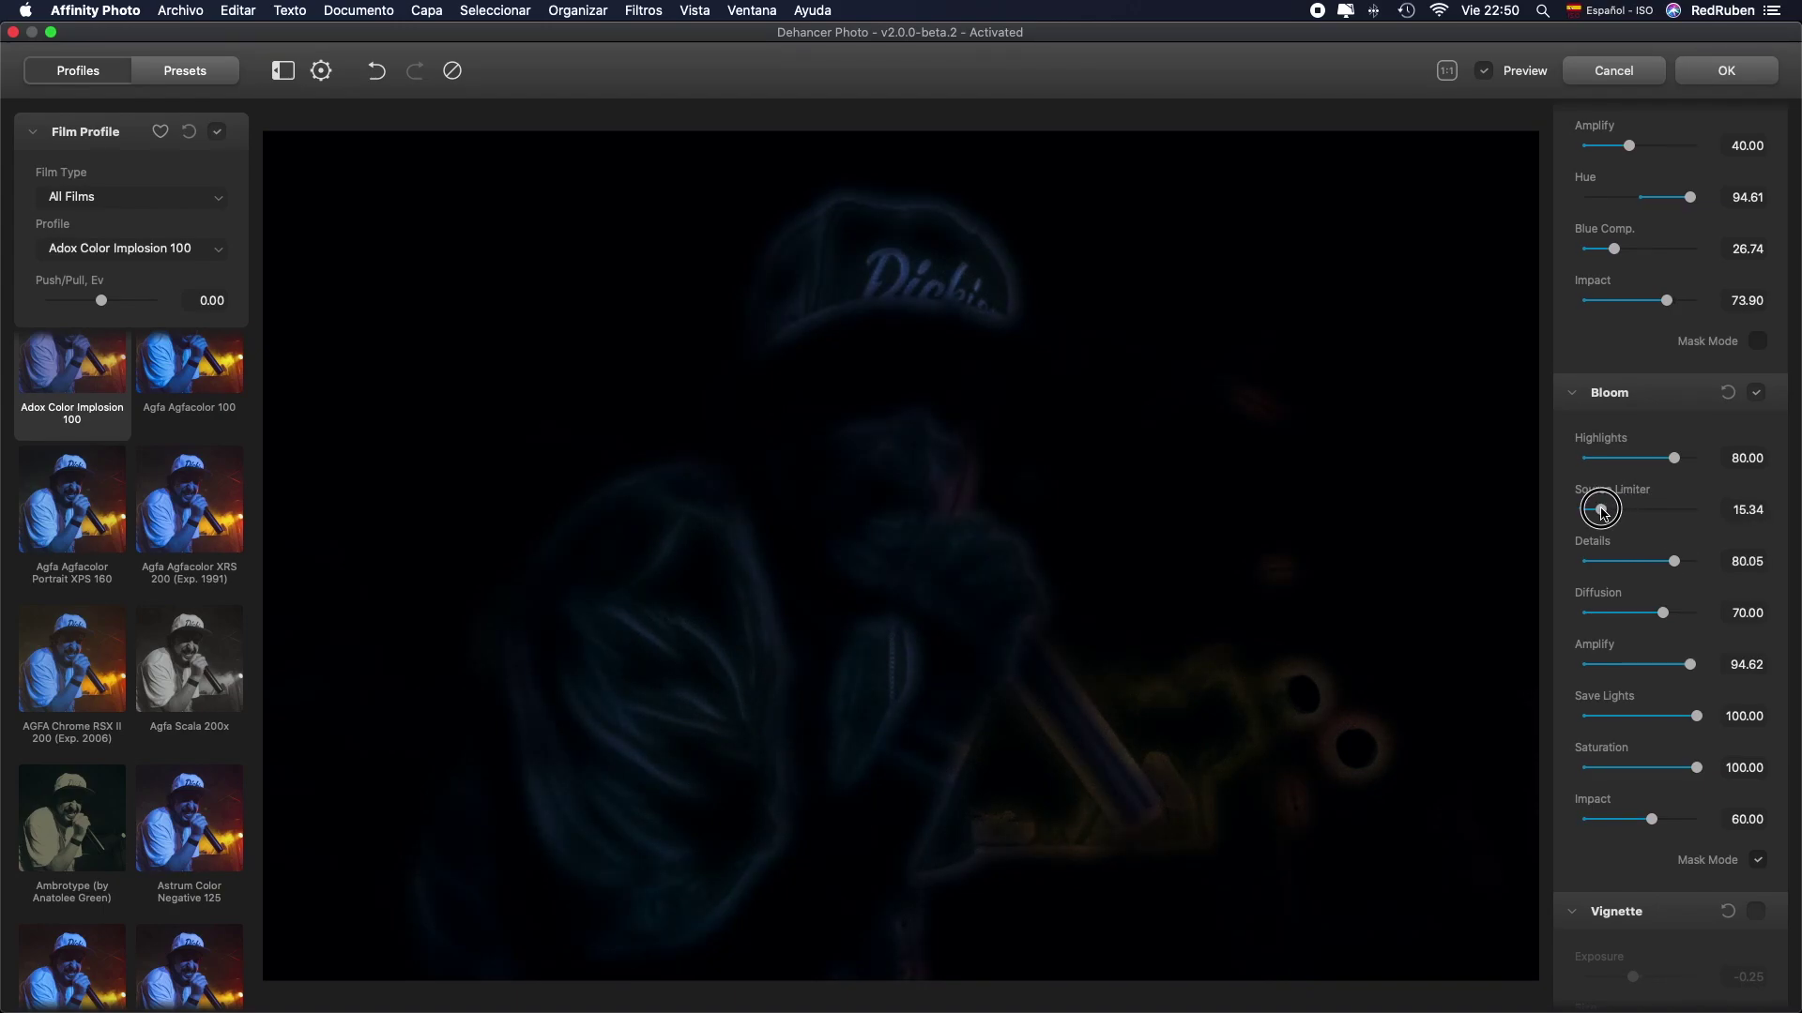
{"action": "left_click", "coordinate": [1758, 860]}
{"action": "left_click", "coordinate": [1759, 860]}
{"action": "left_click", "coordinate": [1760, 861]}
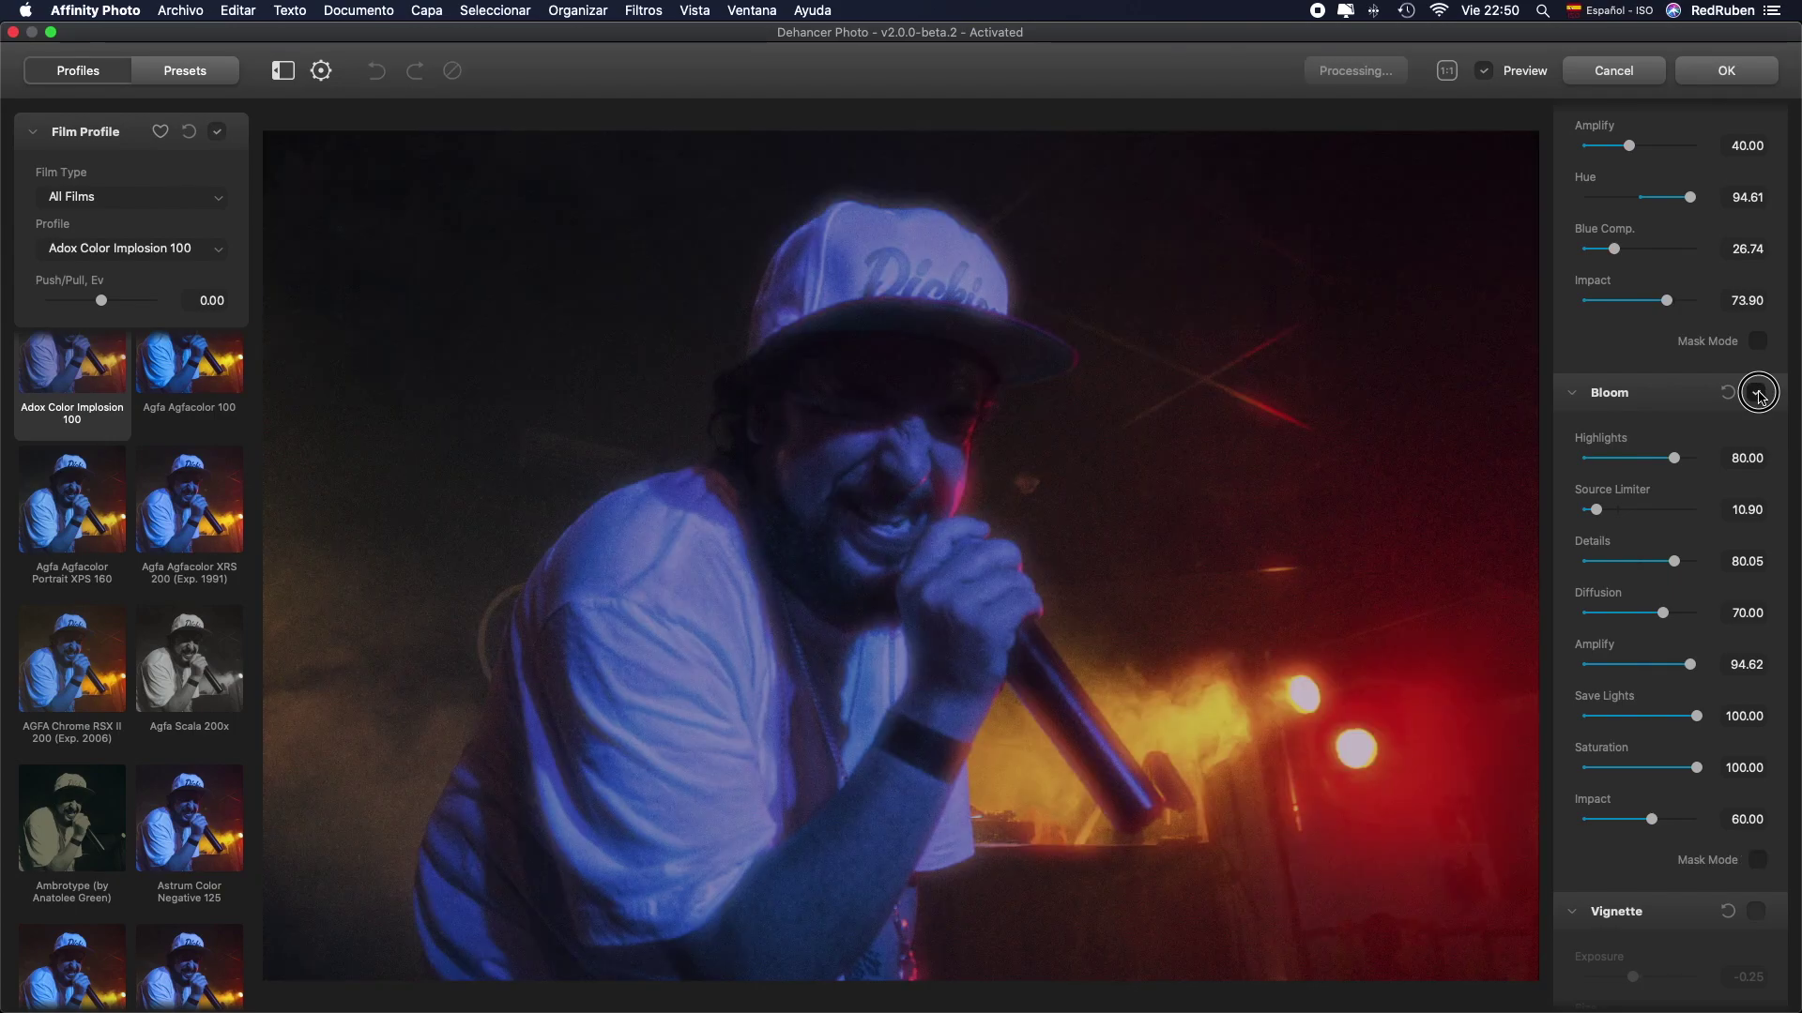
{"action": "left_click", "coordinate": [1759, 392]}
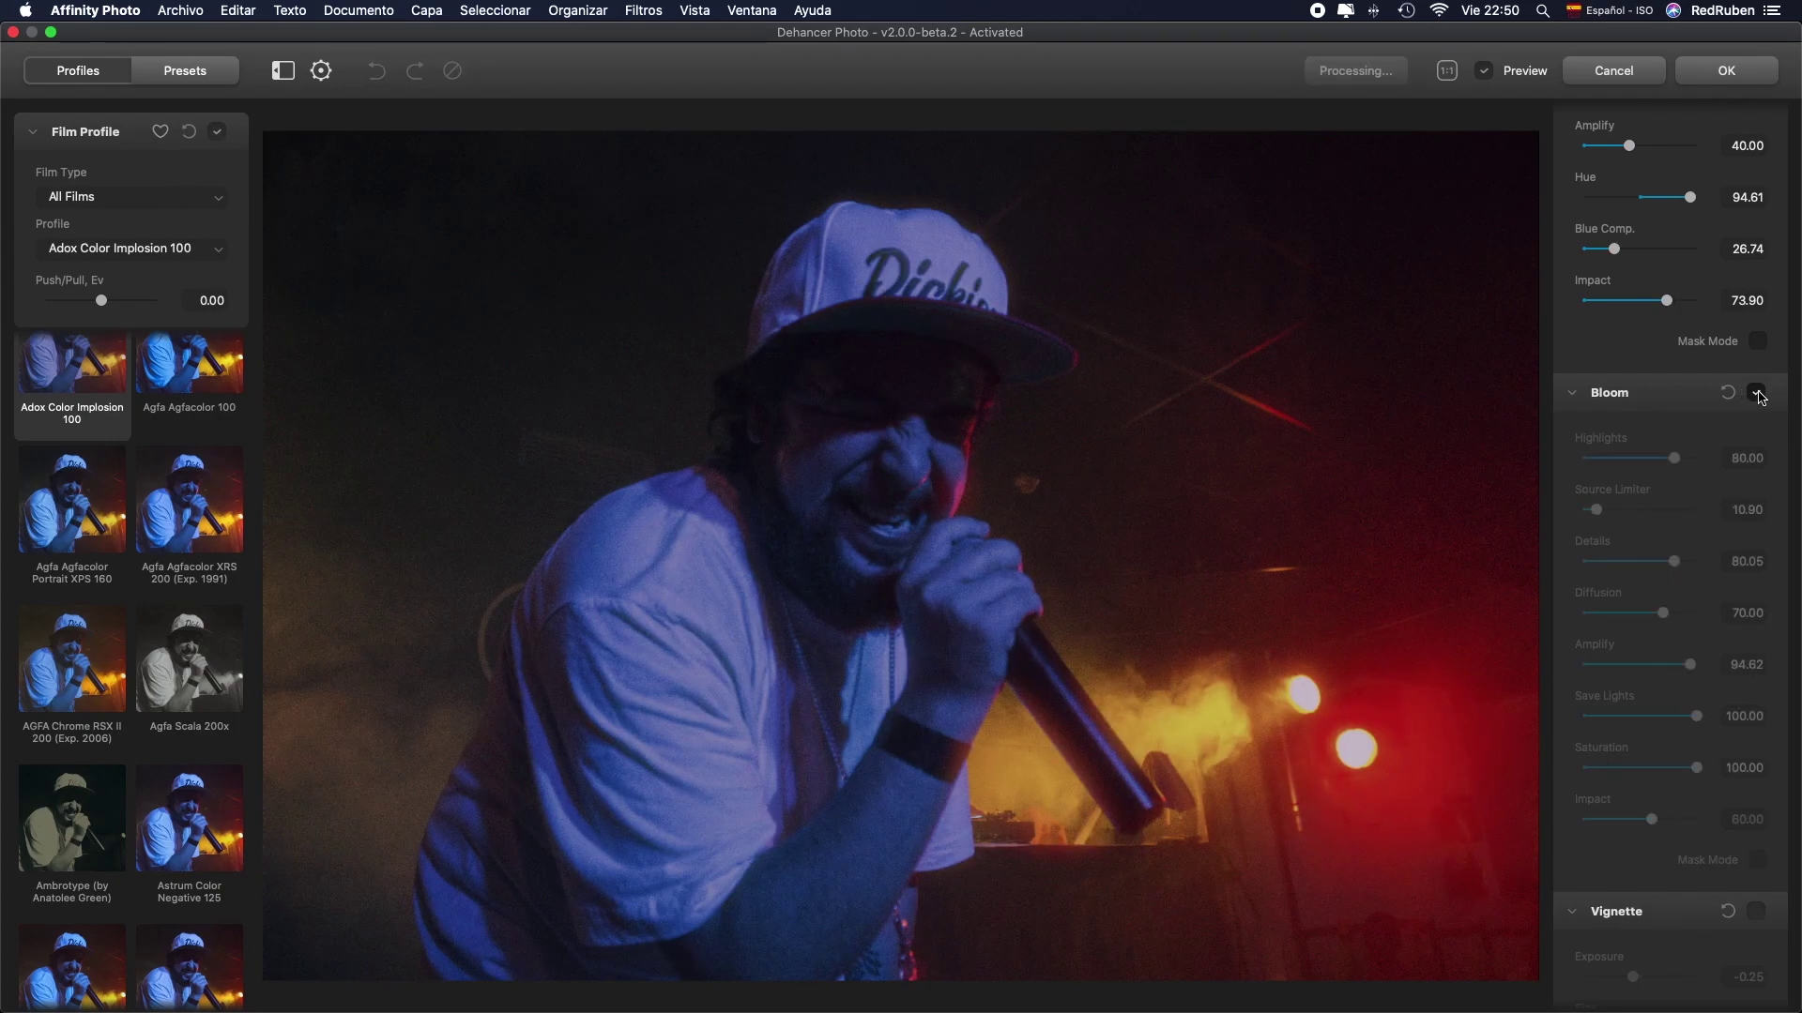
{"action": "left_click", "coordinate": [1759, 393]}
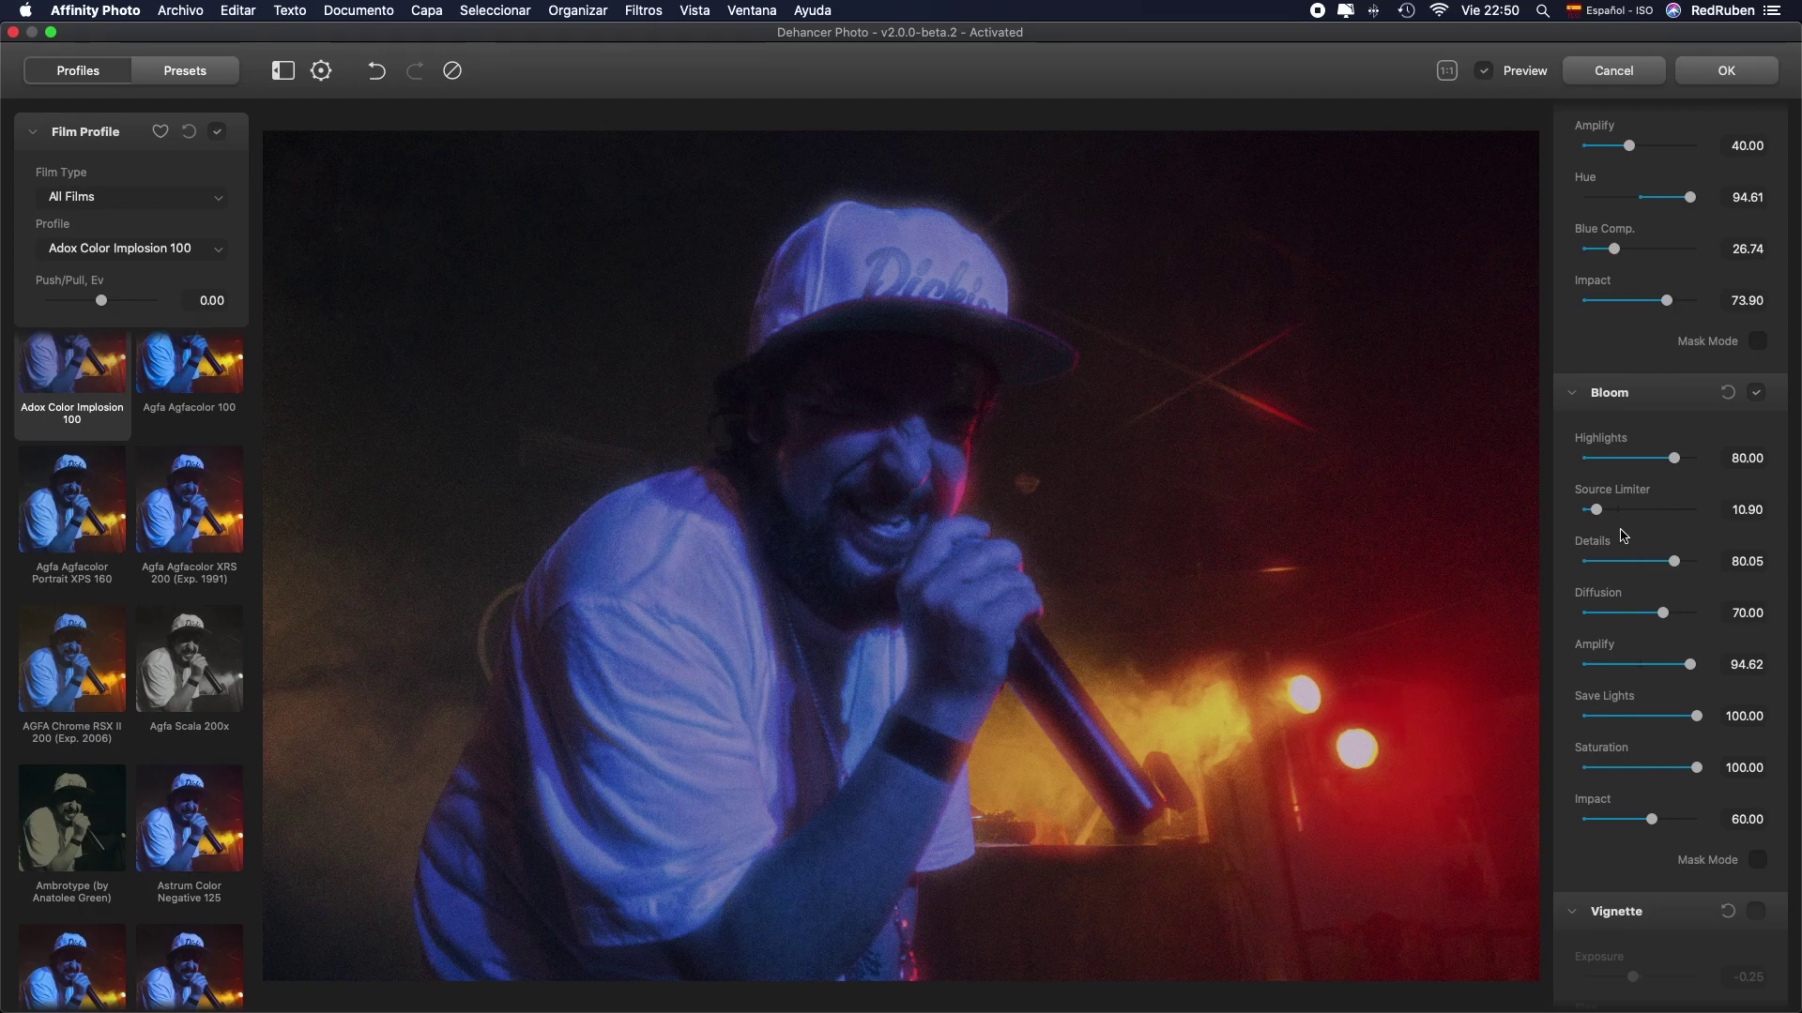
{"action": "scroll", "coordinate": [1623, 535], "scroll_direction": "down", "scroll_amount": 4}
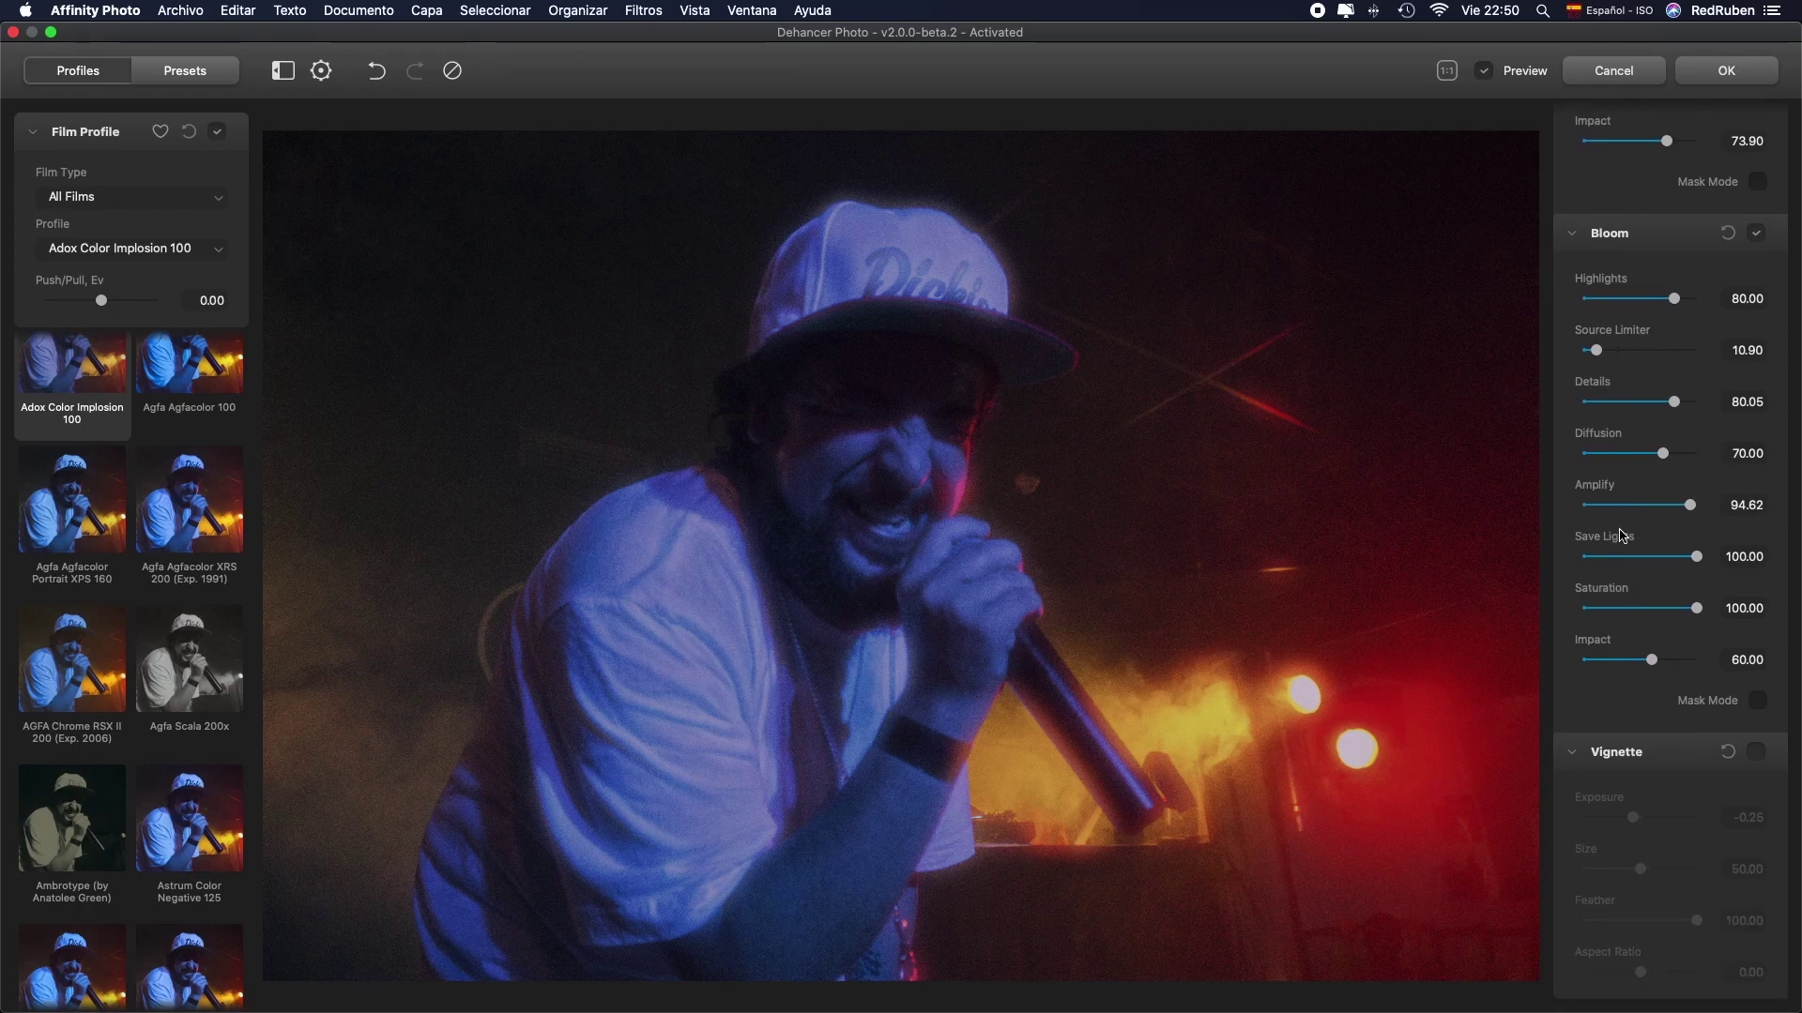
Step: Enable the Vignette and lower its Exposure to -0.58
{"action": "left_click", "coordinate": [1754, 752]}
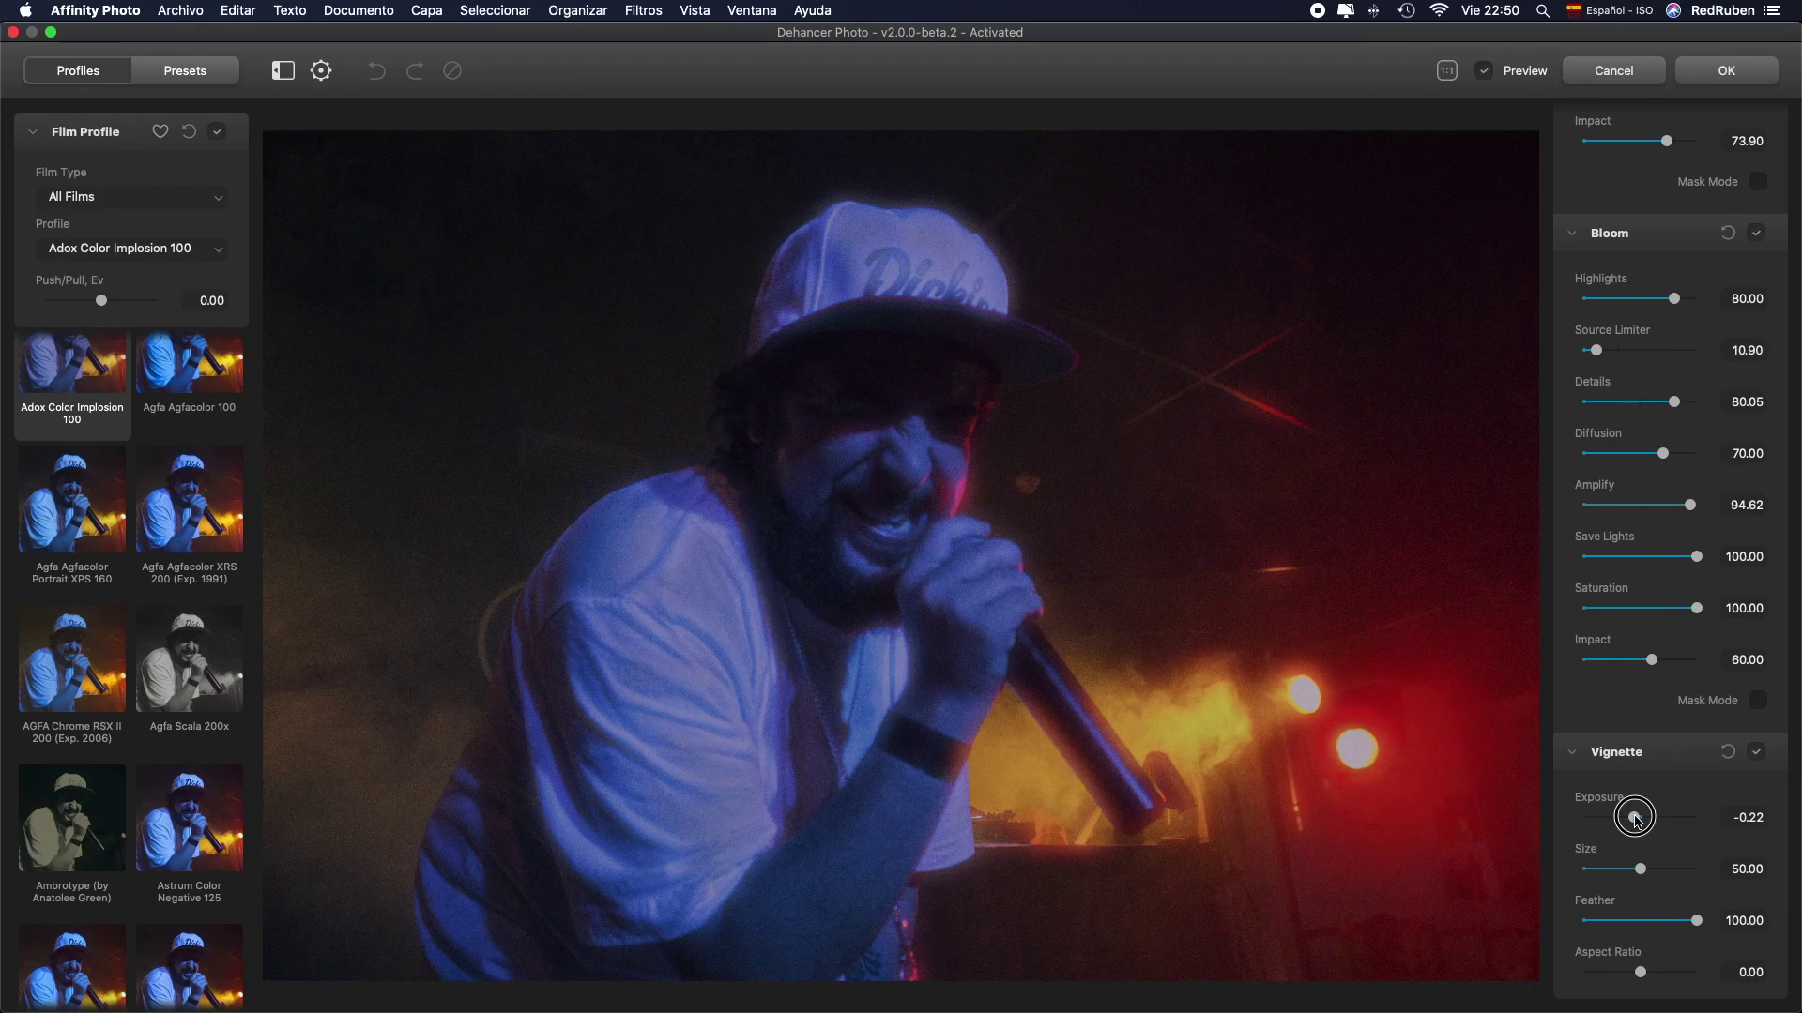
{"action": "mouse_move", "coordinate": [1634, 817]}
{"action": "left_mouse_down"}
{"action": "mouse_move", "coordinate": [1661, 818]}
{"action": "mouse_move", "coordinate": [1624, 818]}
{"action": "left_mouse_up"}
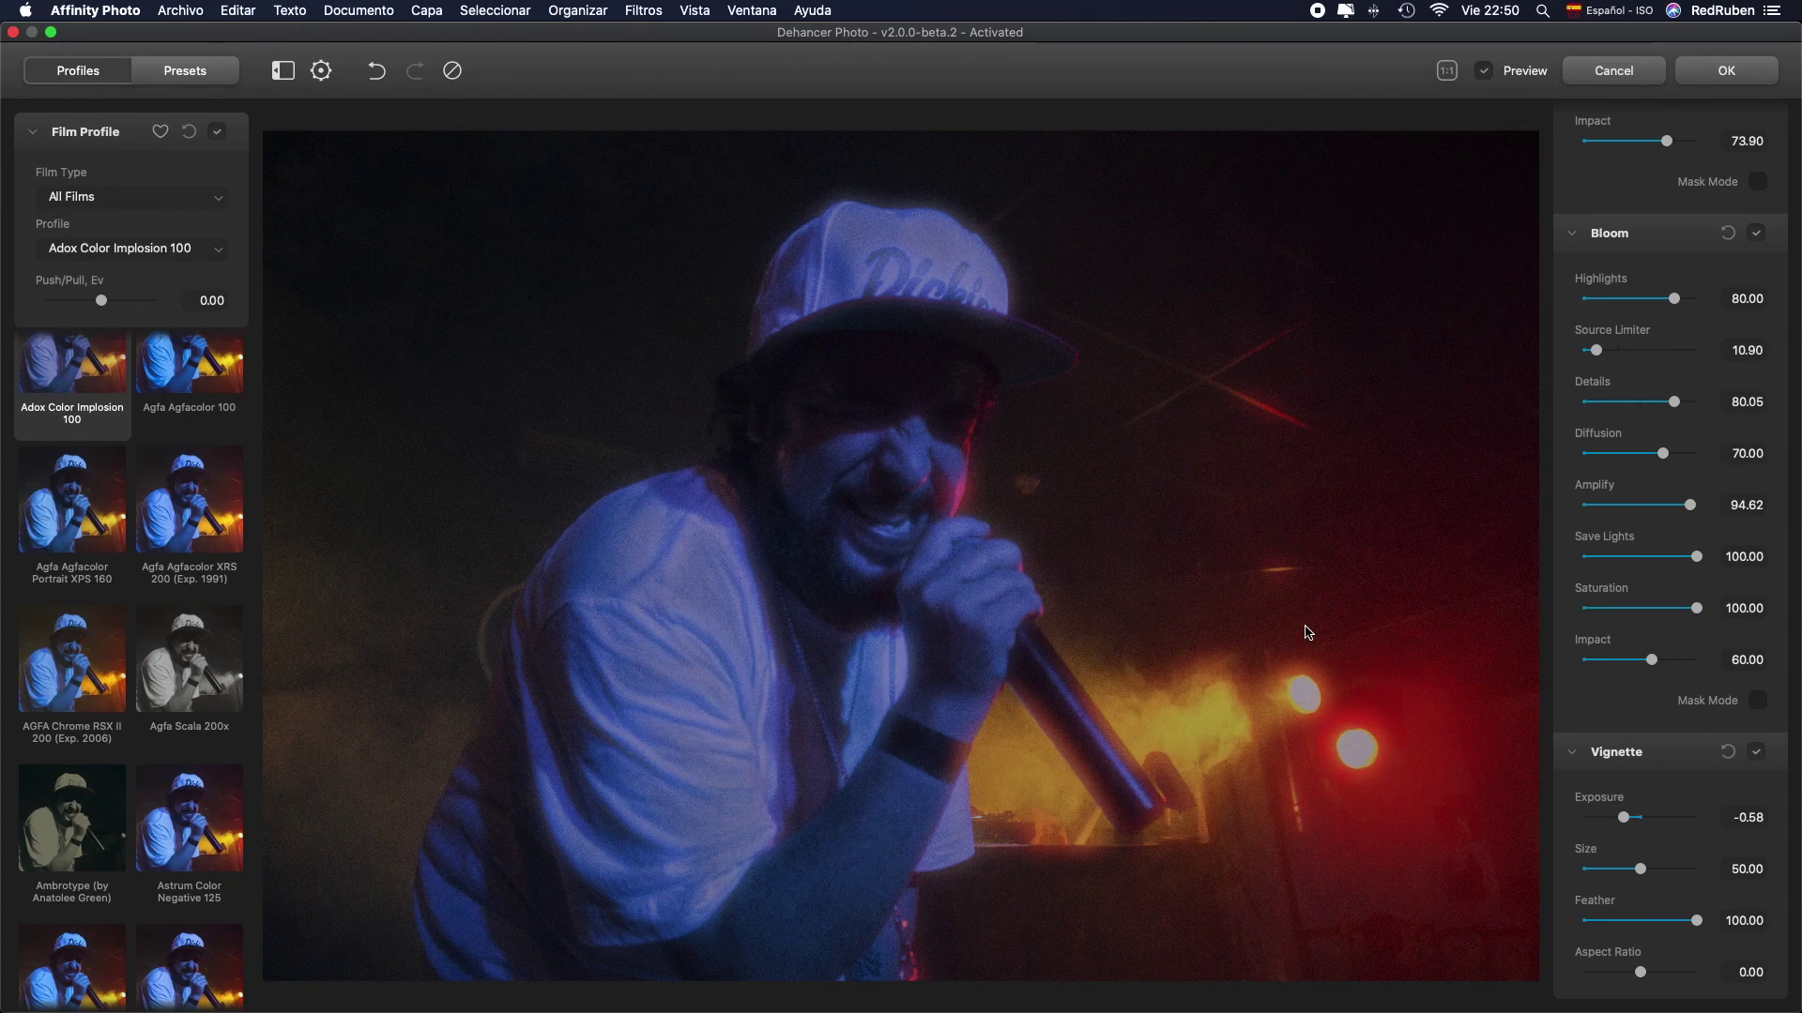
{"action": "scroll", "coordinate": [1637, 867], "scroll_direction": "up", "scroll_amount": 5}
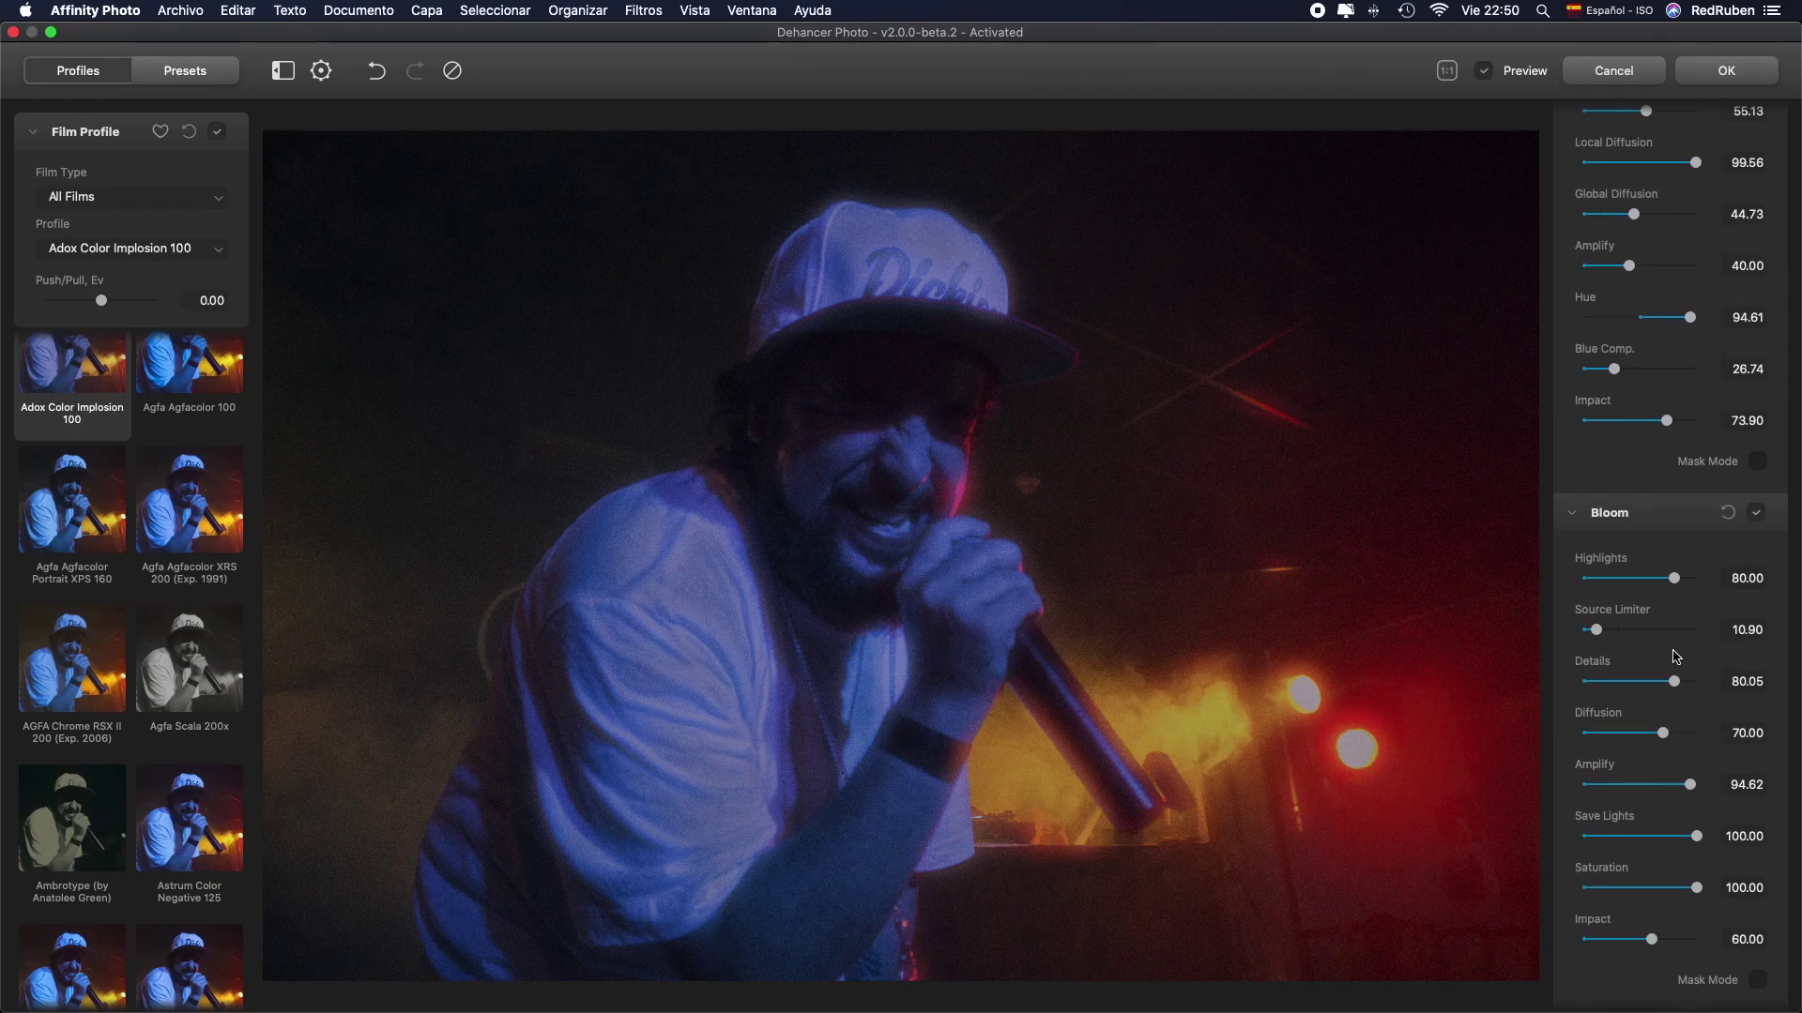
{"action": "scroll", "coordinate": [1649, 650], "scroll_direction": "up", "scroll_amount": 2}
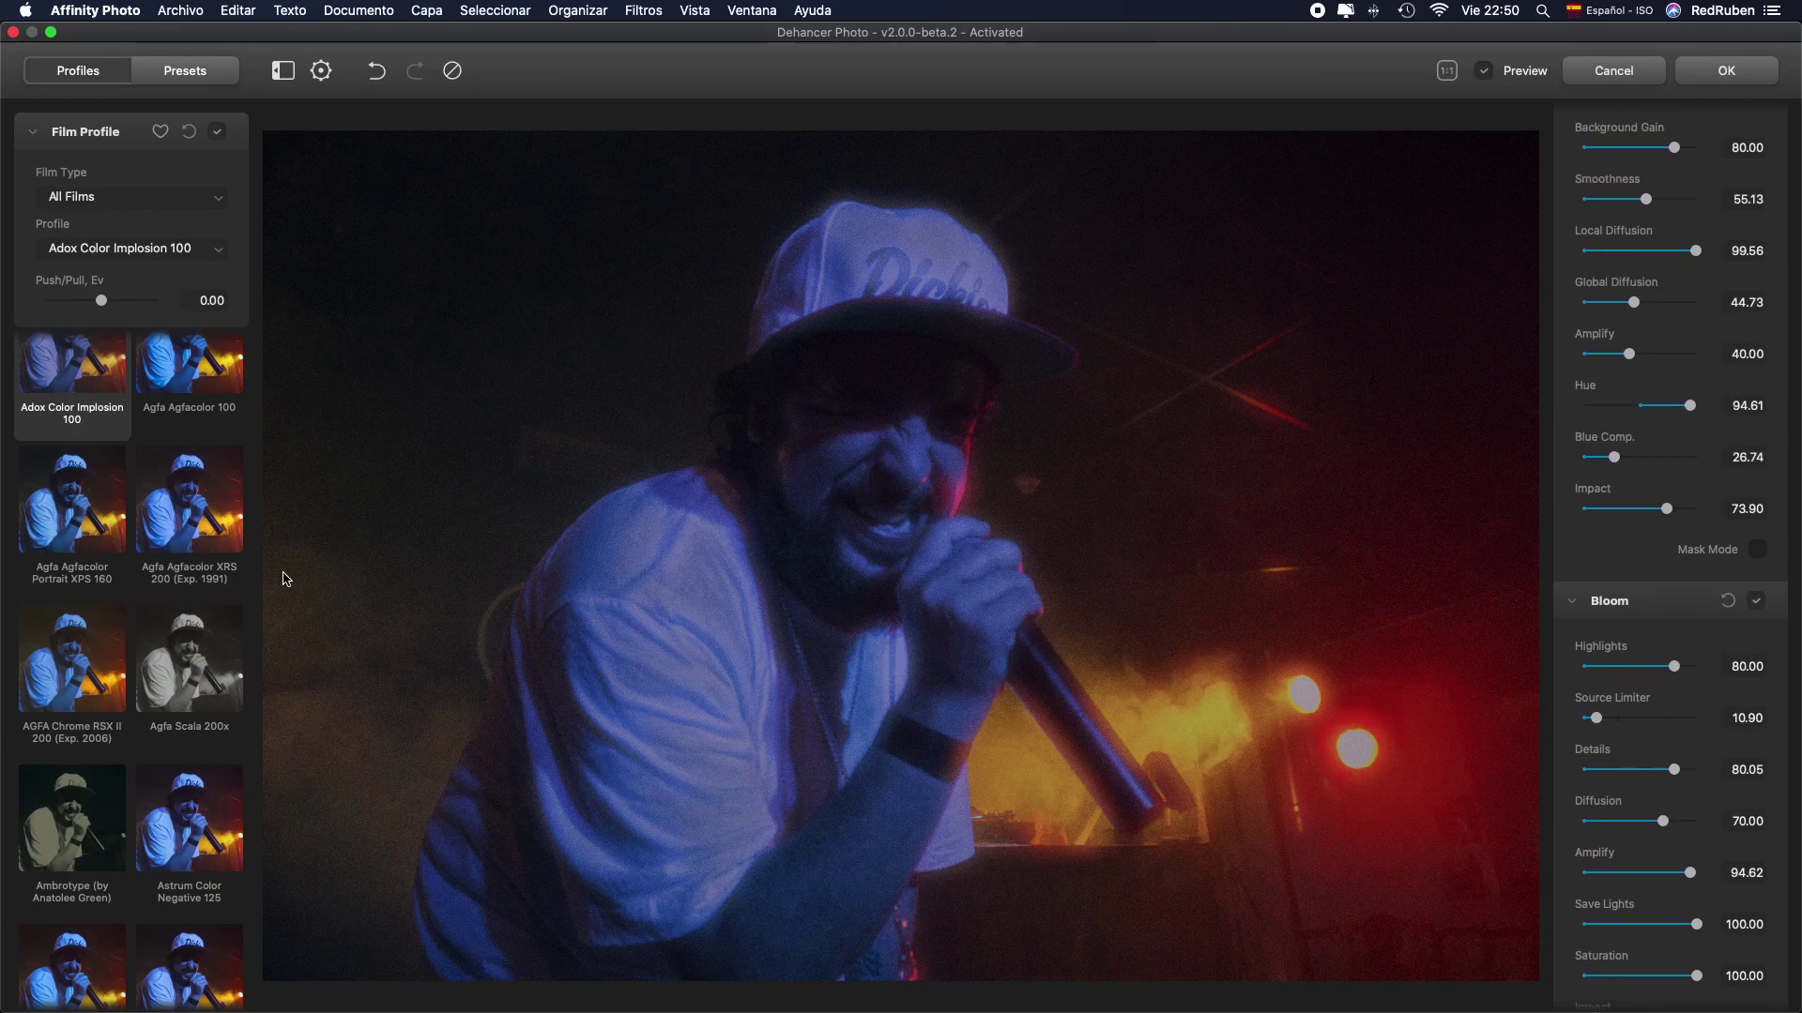
Step: Try Cinestill 50D, Ambrotype and Agfa Scala 200x on the concert photo, then Ambrotype on the street portrait
{"action": "left_click", "coordinate": [197, 640]}
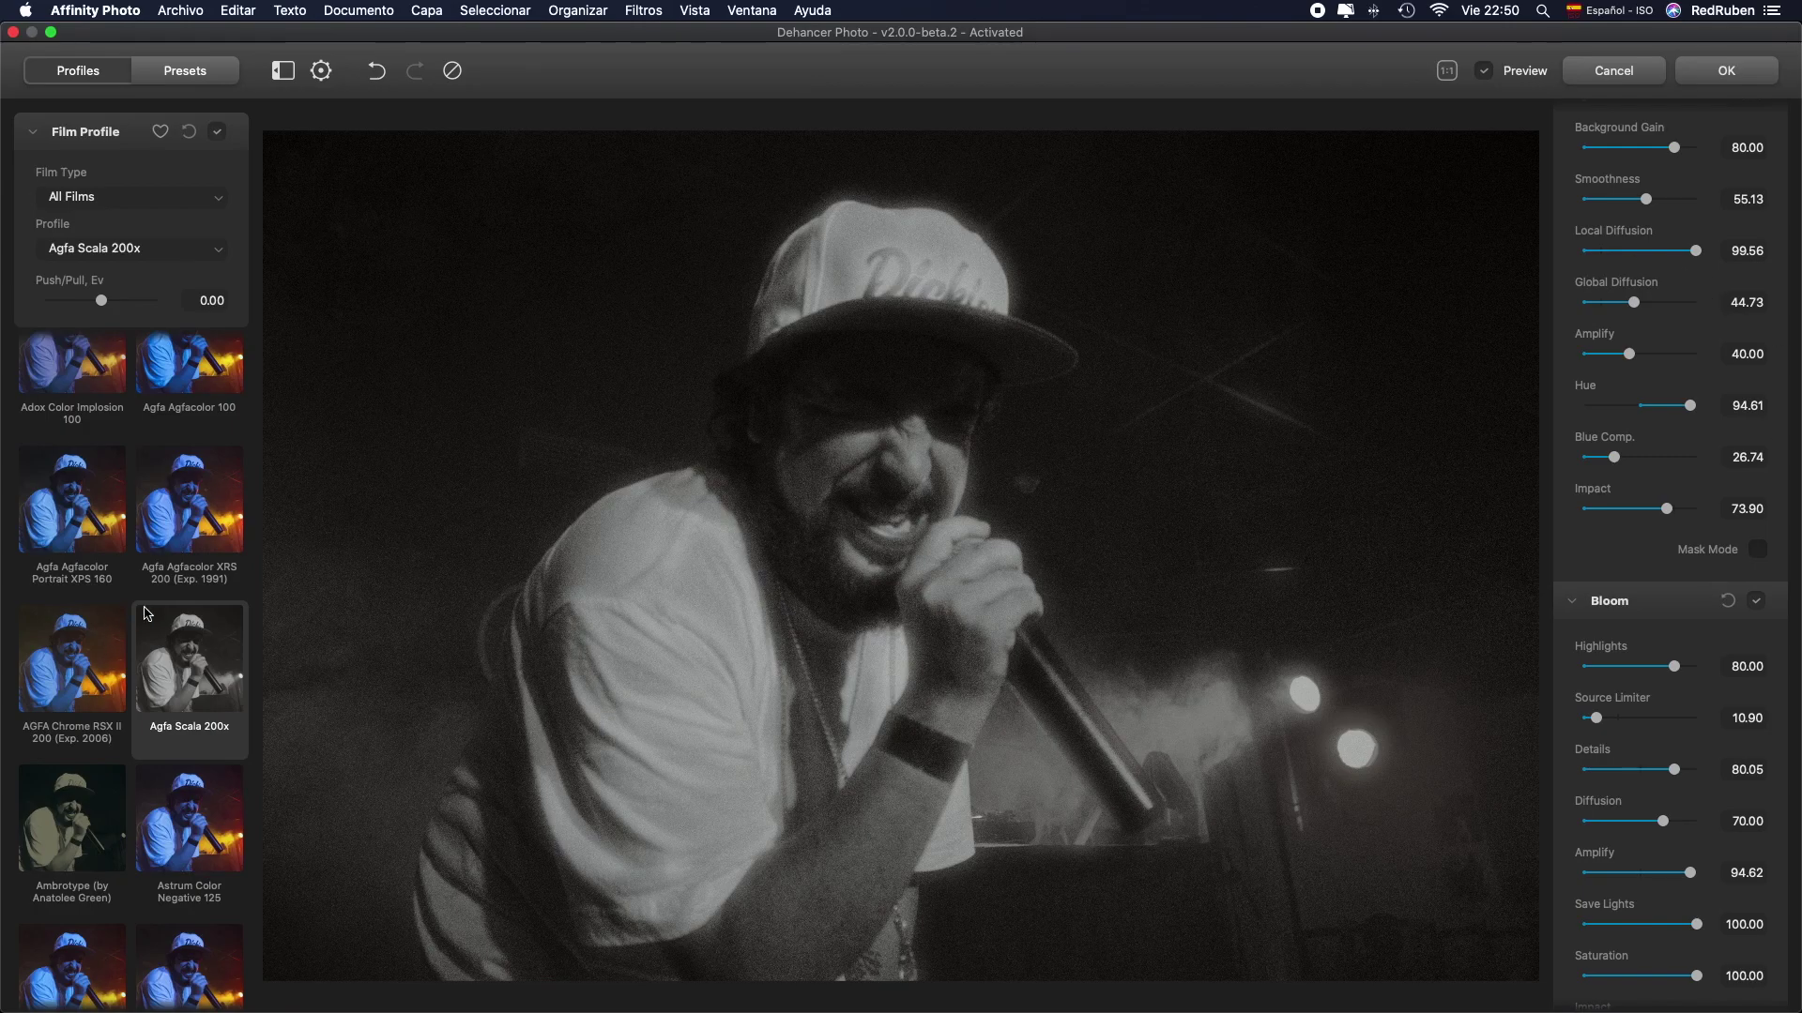
{"action": "scroll", "coordinate": [147, 615], "scroll_direction": "down", "scroll_amount": 5}
{"action": "left_click", "coordinate": [72, 554]}
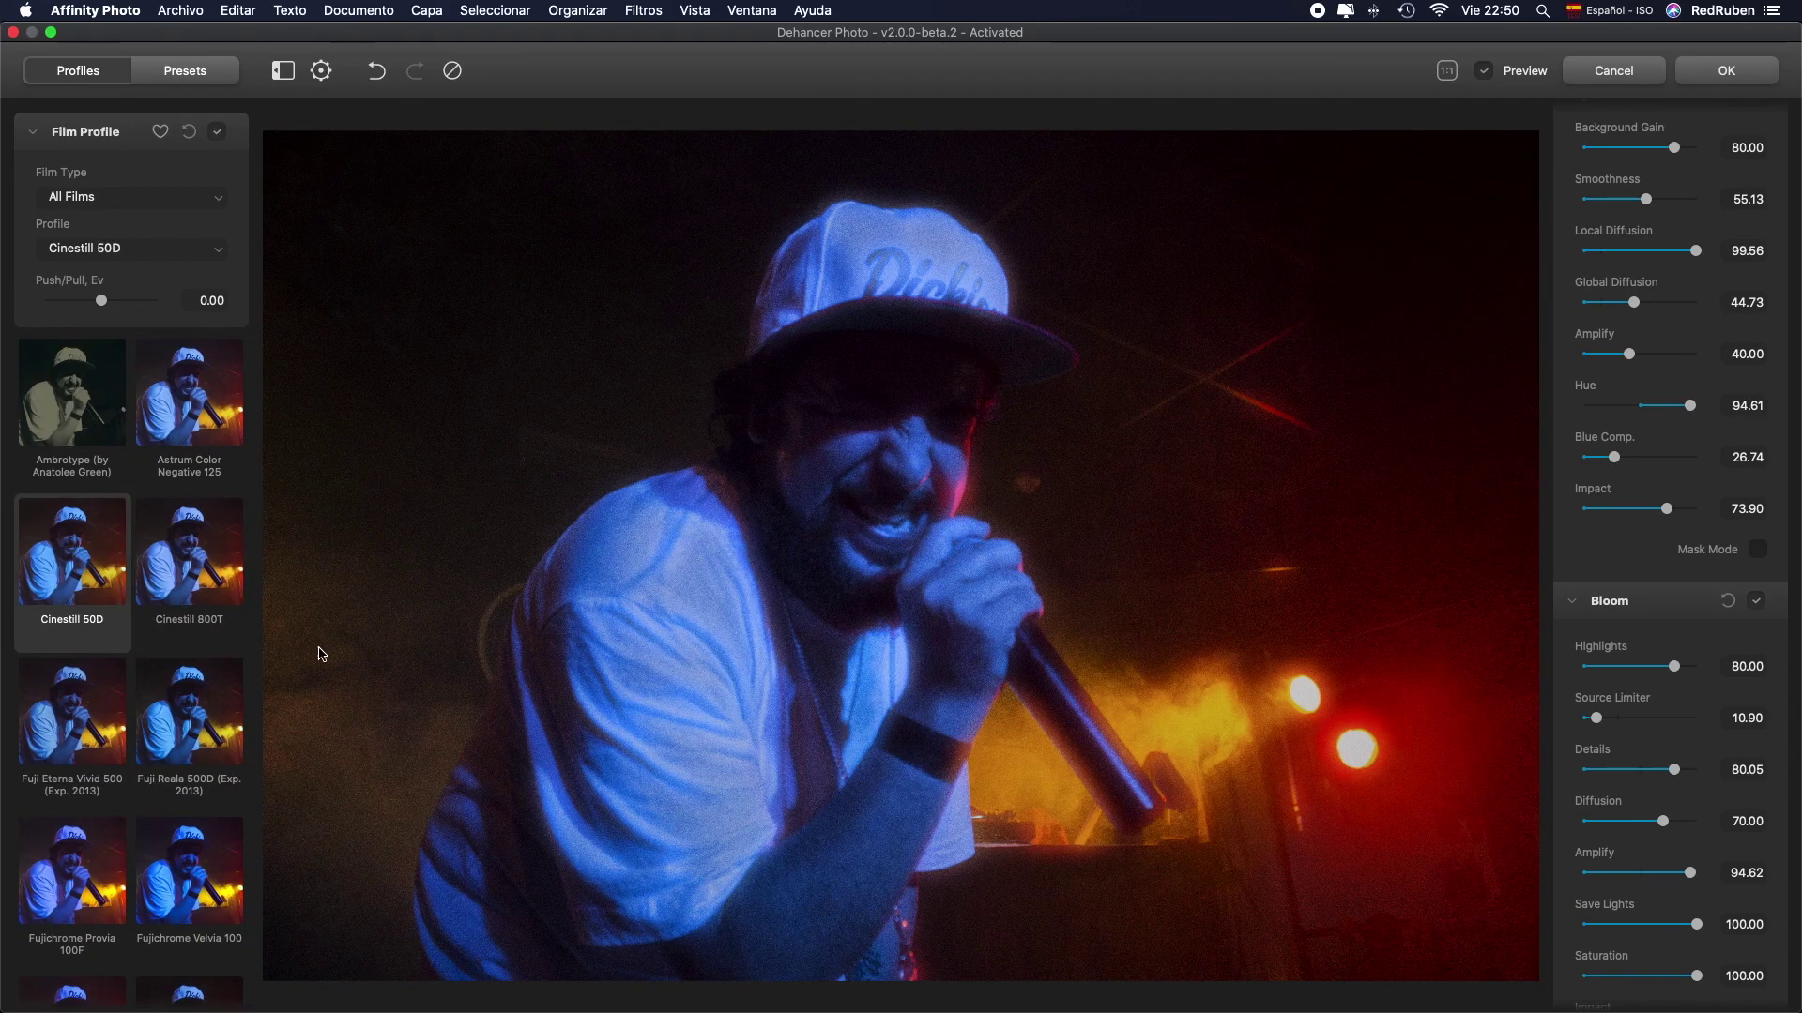
{"action": "left_click", "coordinate": [73, 392]}
{"action": "scroll", "coordinate": [155, 563], "scroll_direction": "up", "scroll_amount": 2}
{"action": "scroll", "coordinate": [213, 532], "scroll_direction": "up", "scroll_amount": 3}
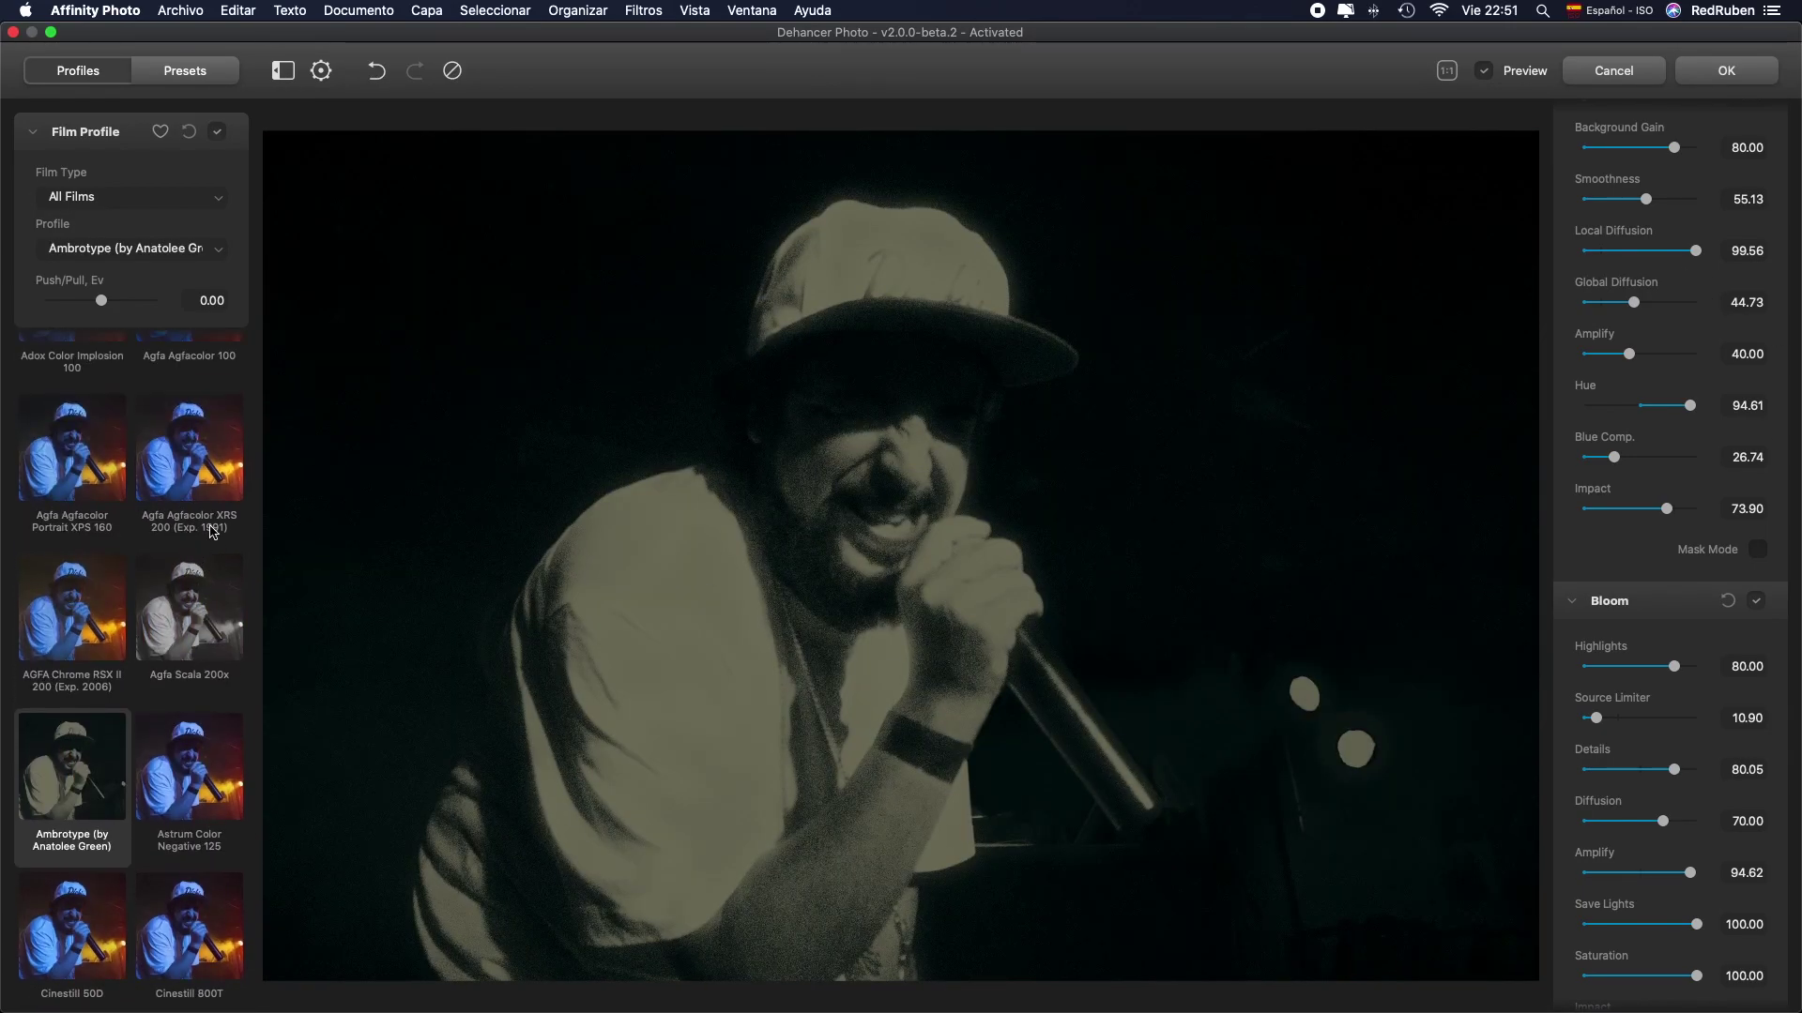
{"action": "scroll", "coordinate": [206, 514], "scroll_direction": "up", "scroll_amount": 2}
{"action": "left_click", "coordinate": [196, 712]}
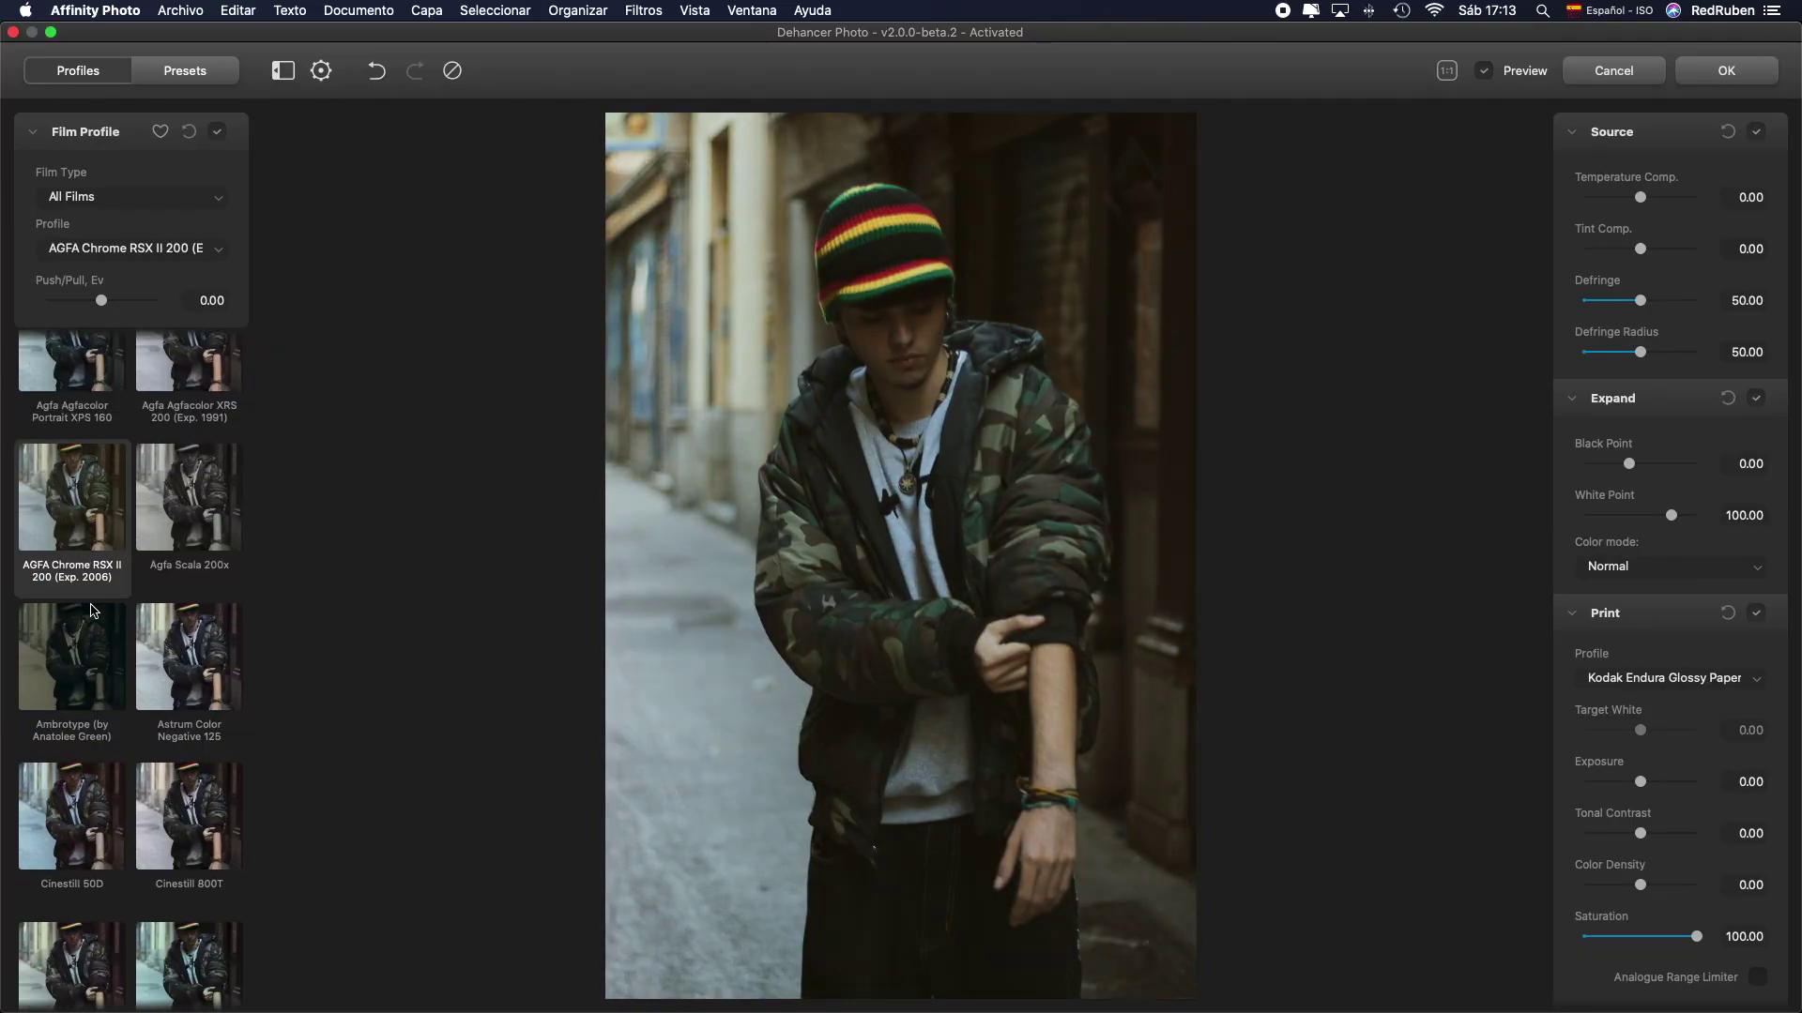
{"action": "left_click", "coordinate": [85, 647]}
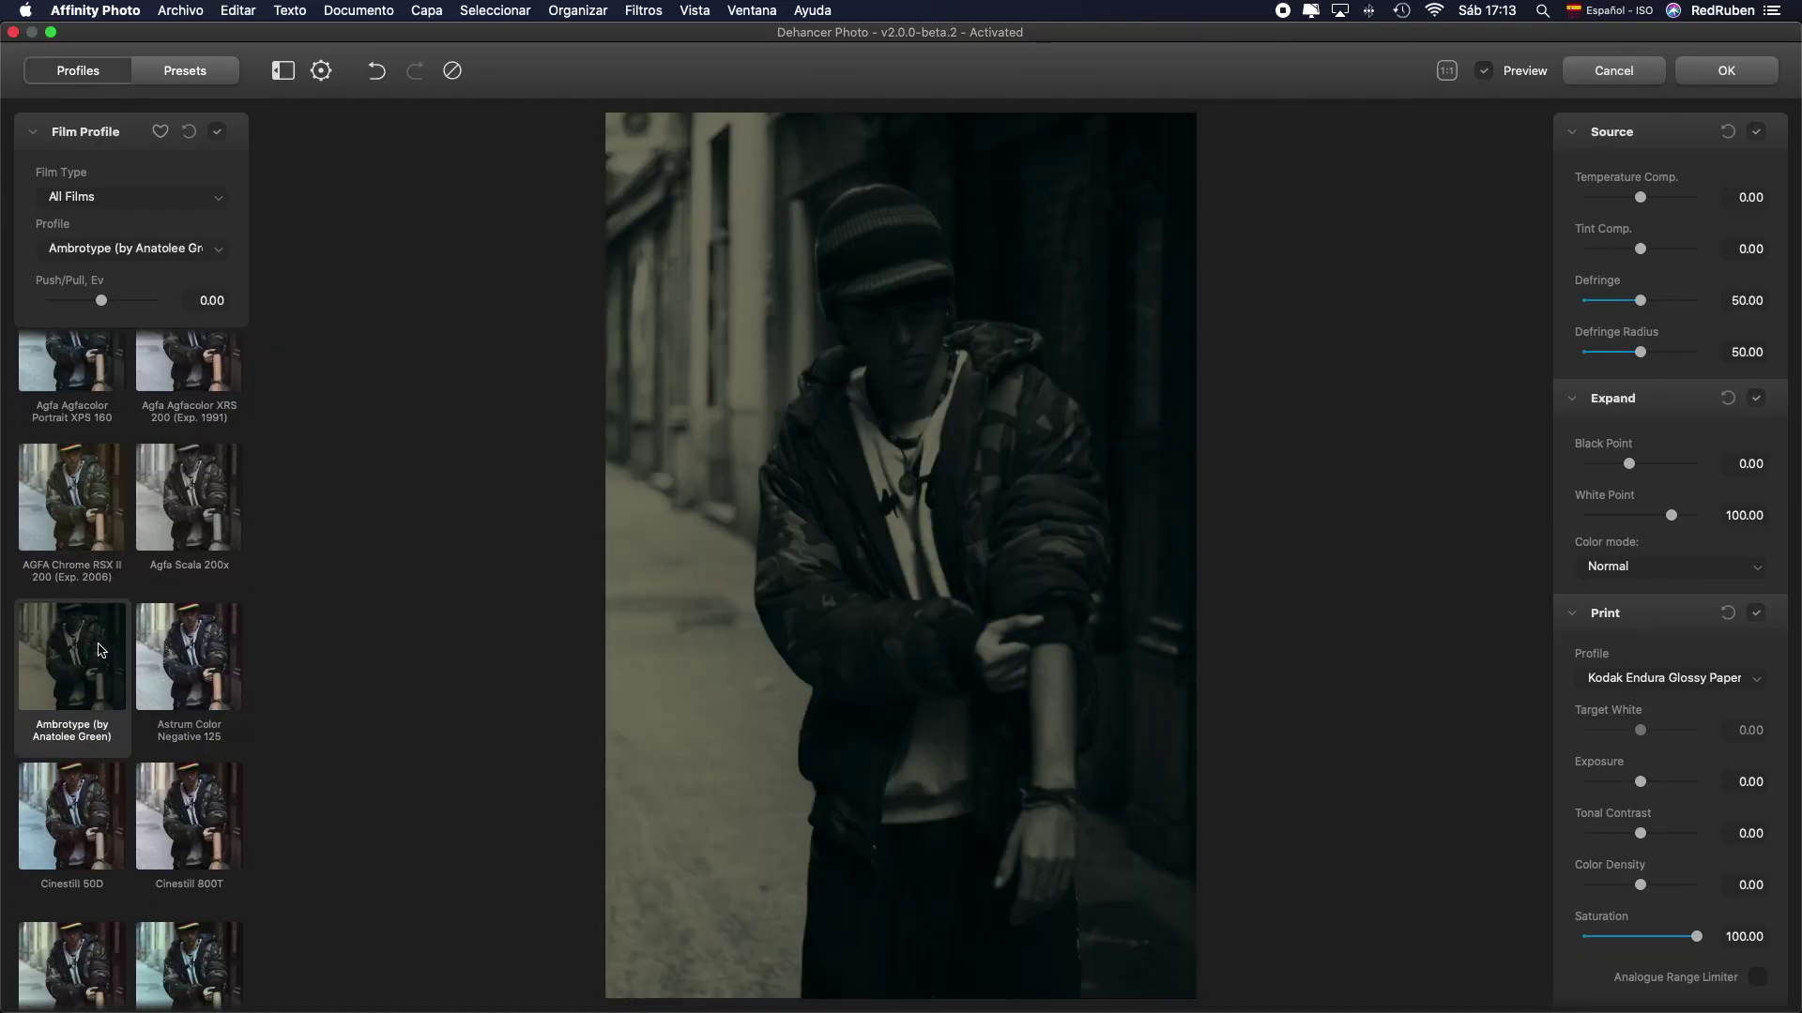
Step: Compare Astrum, Cinestill 800T, Fuji Reala, Velvia 50, Fujicolor 100 and C200 looks, settling on C200
{"action": "left_click", "coordinate": [176, 660]}
{"action": "scroll", "coordinate": [183, 671], "scroll_direction": "down", "scroll_amount": 3}
{"action": "left_click", "coordinate": [190, 681]}
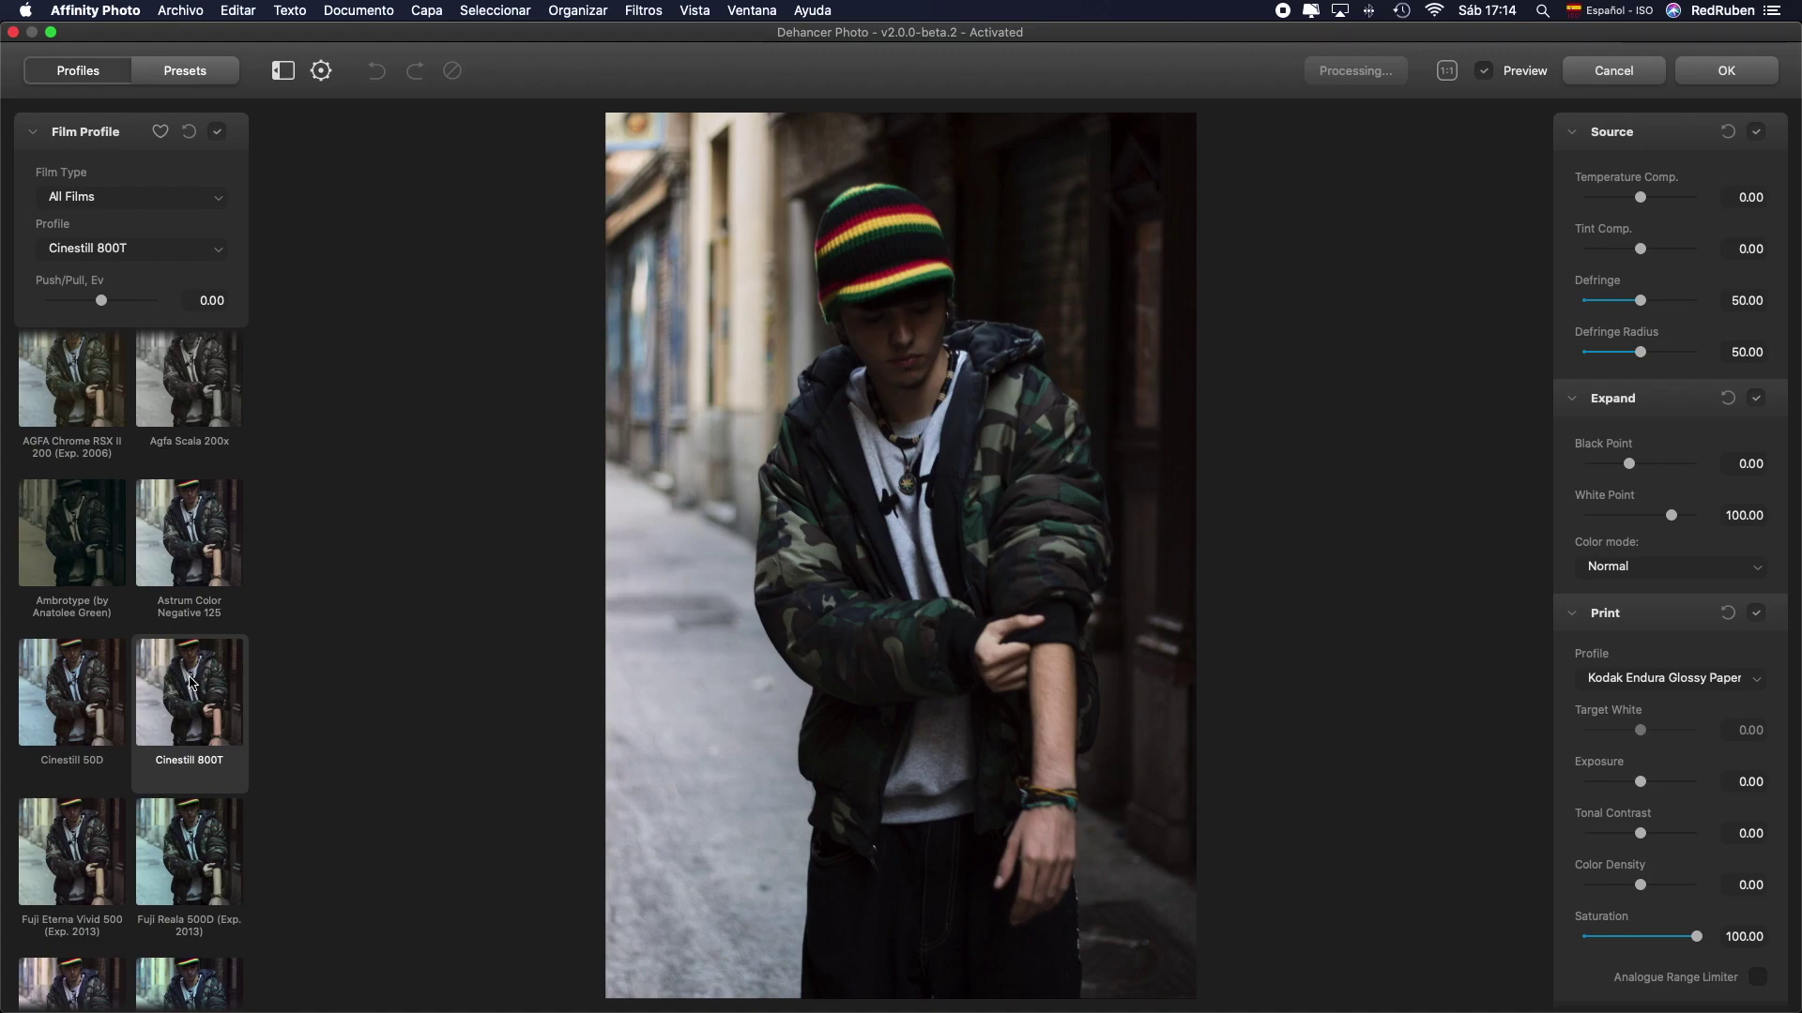
{"action": "scroll", "coordinate": [190, 681], "scroll_direction": "down", "scroll_amount": 4}
{"action": "left_click", "coordinate": [191, 682]}
{"action": "scroll", "coordinate": [188, 668], "scroll_direction": "down", "scroll_amount": 3}
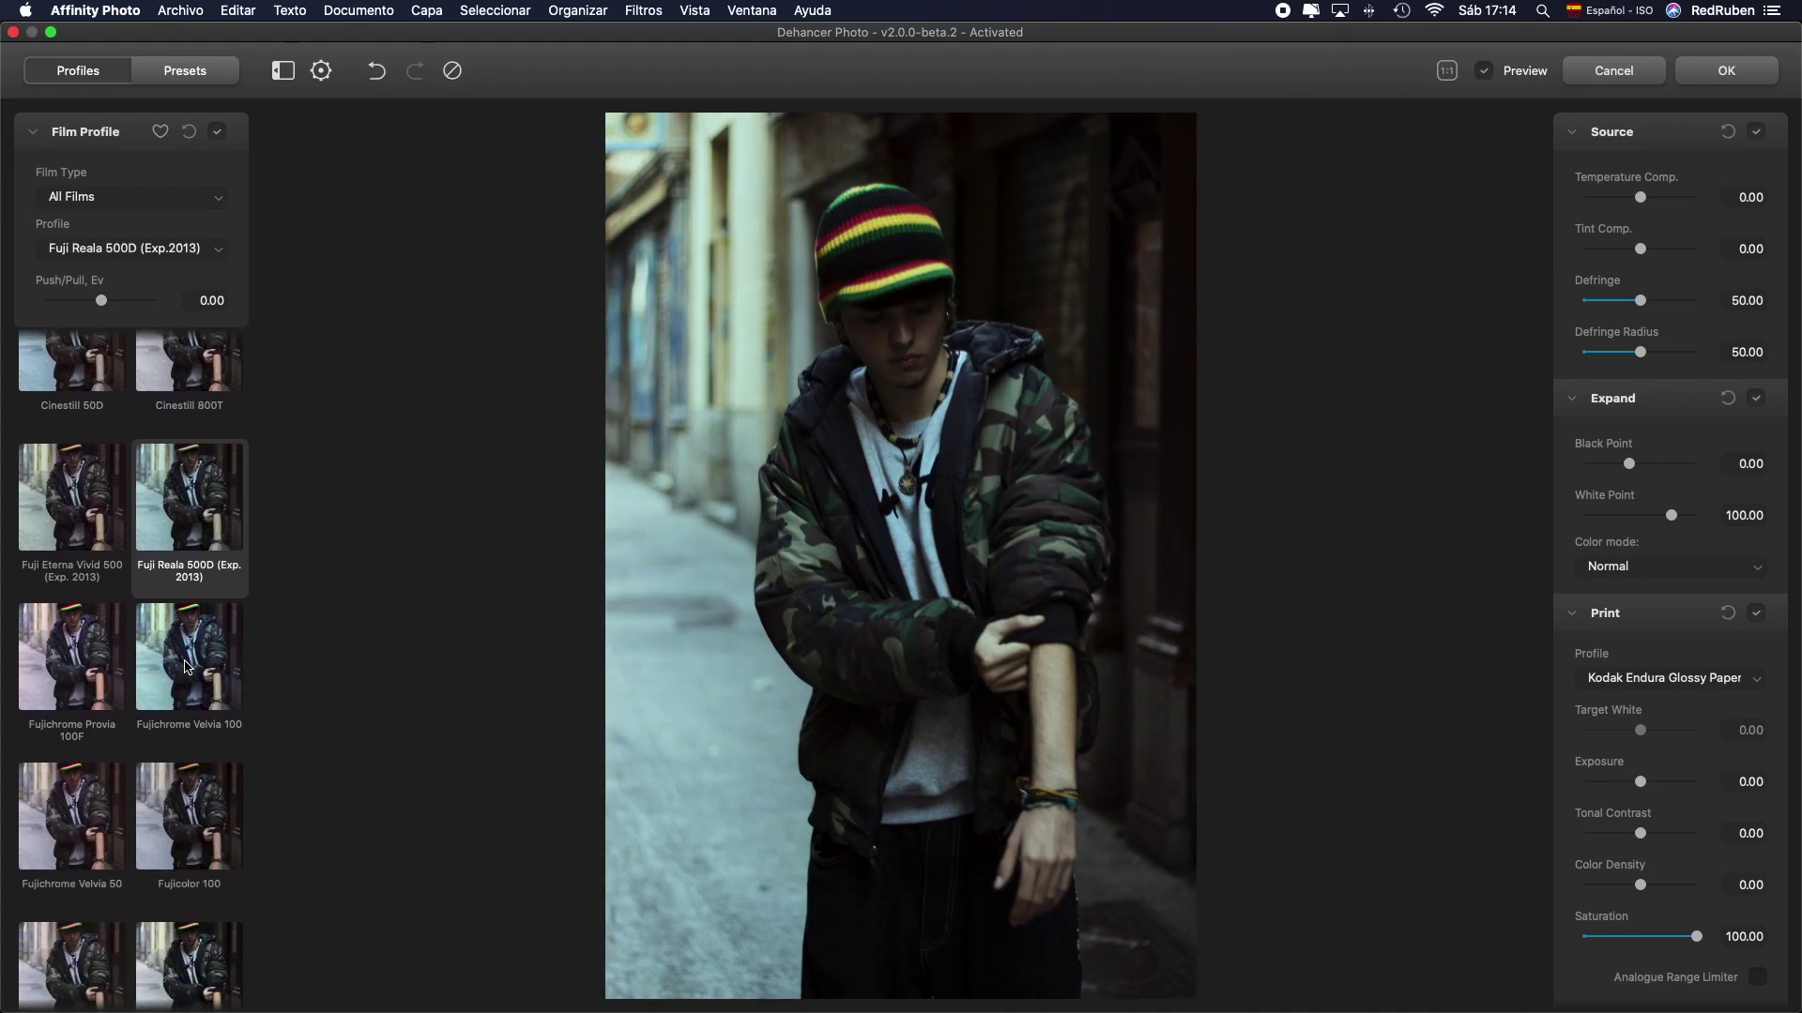
{"action": "scroll", "coordinate": [188, 668], "scroll_direction": "down", "scroll_amount": 3}
{"action": "left_click", "coordinate": [102, 673]}
{"action": "scroll", "coordinate": [101, 674], "scroll_direction": "down", "scroll_amount": 2}
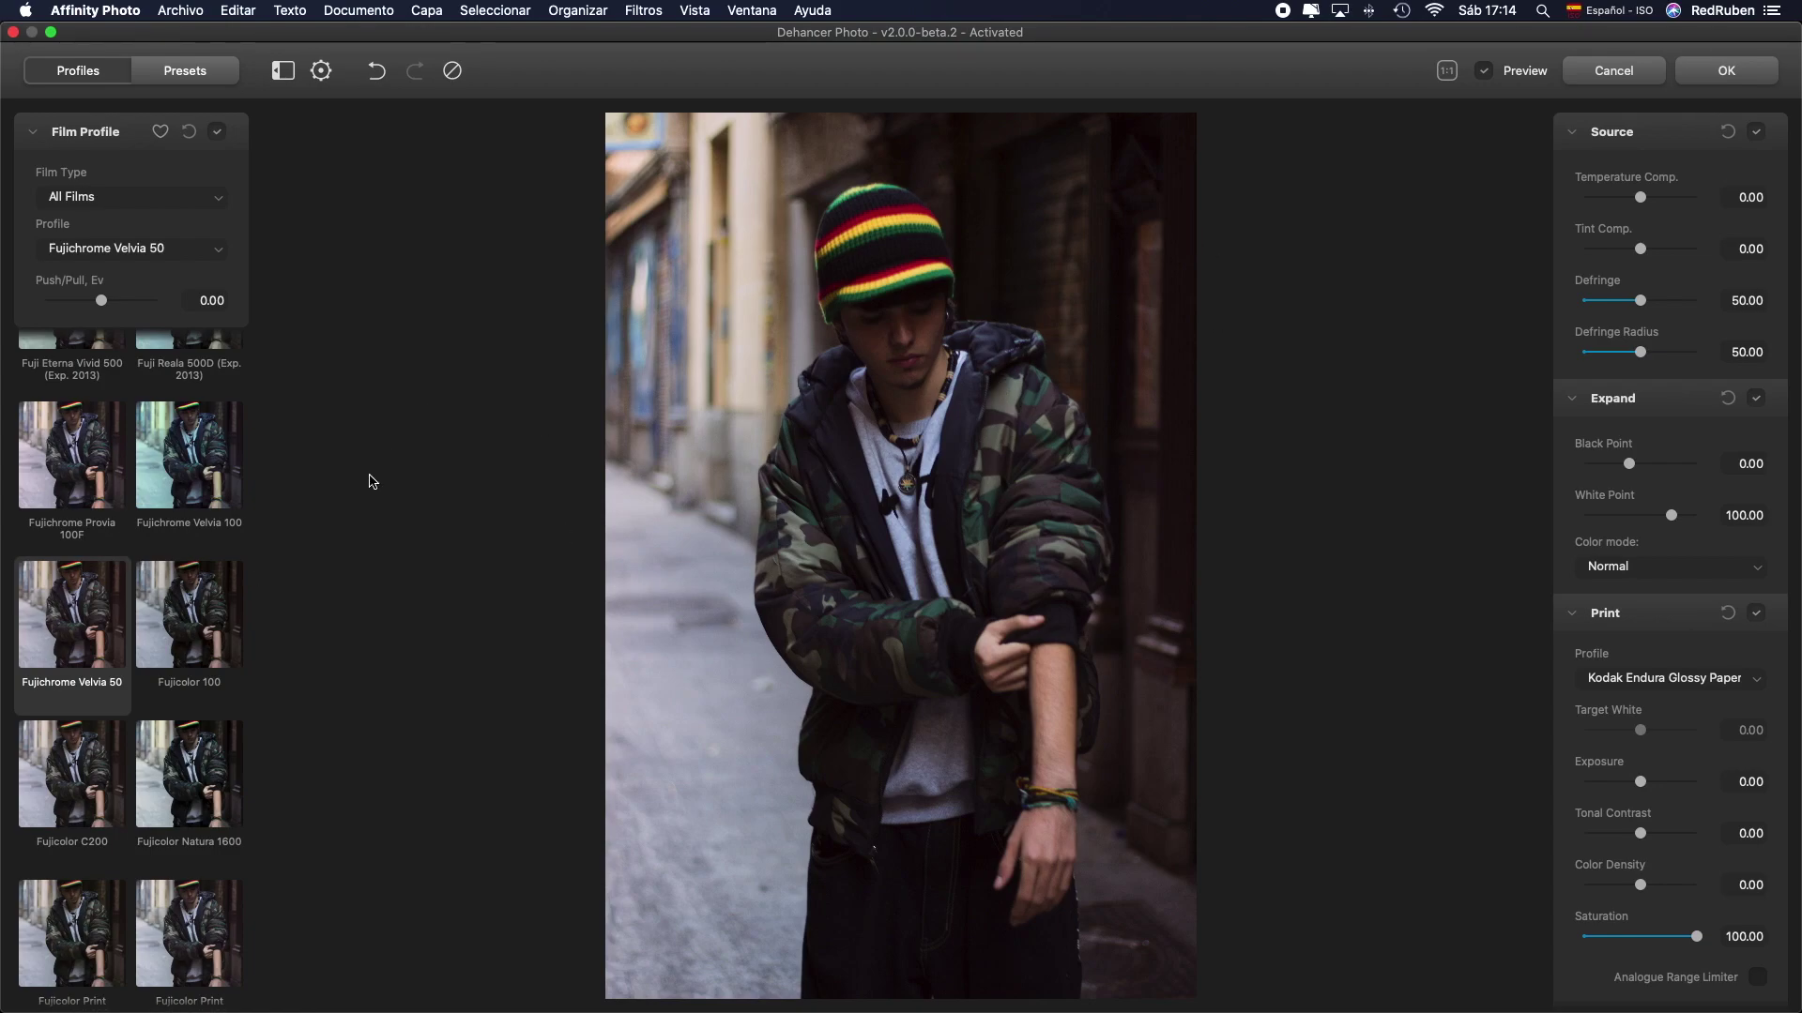
{"action": "left_click", "coordinate": [80, 781]}
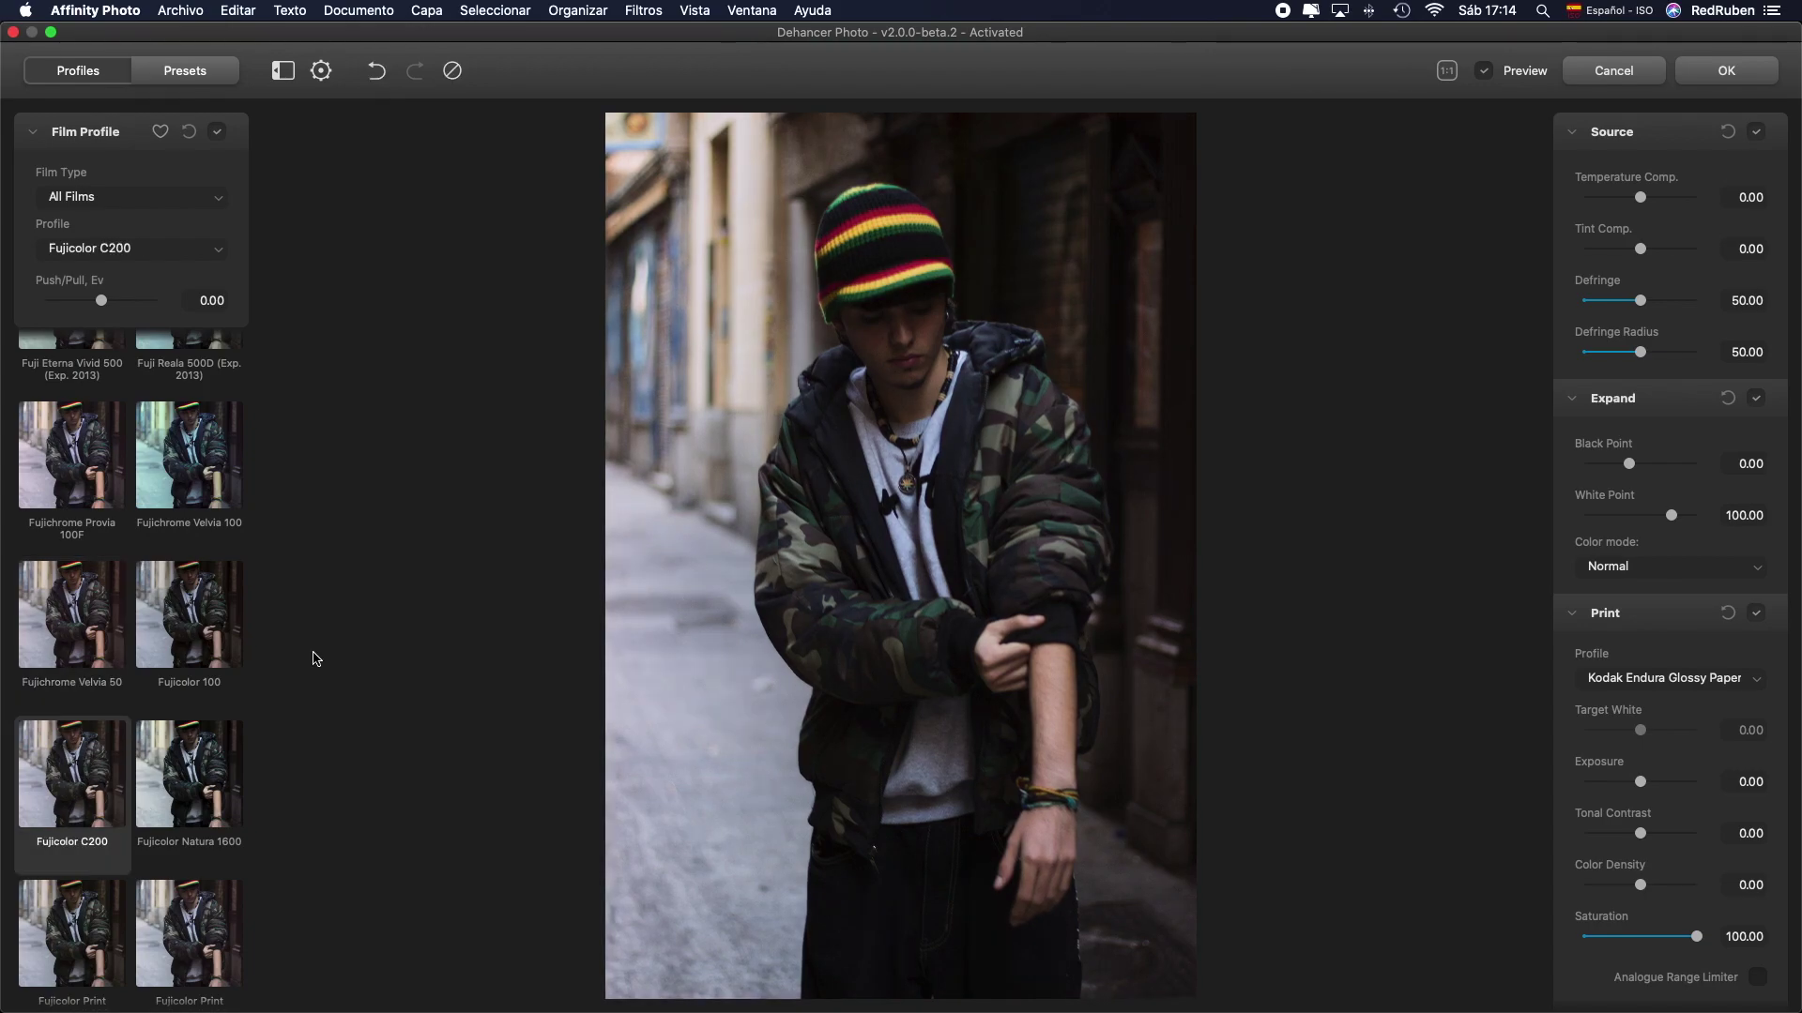
{"action": "left_click", "coordinate": [219, 637]}
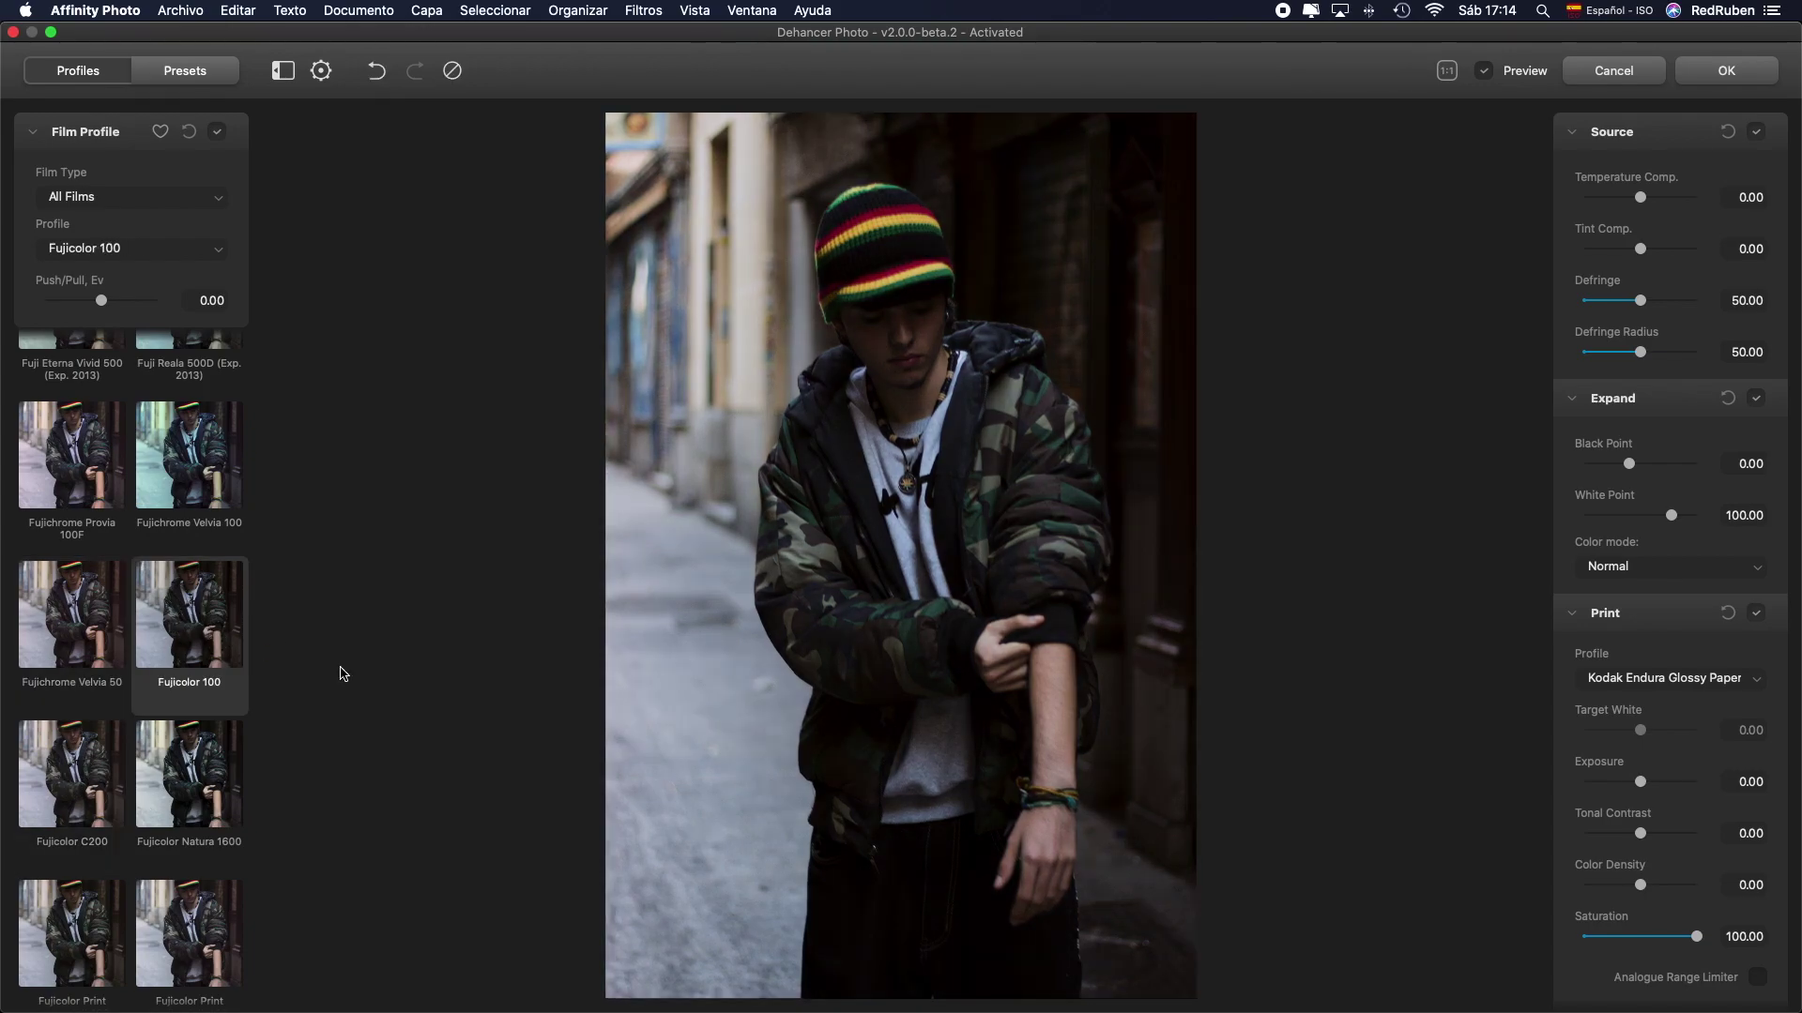
{"action": "left_click", "coordinate": [92, 772]}
Step: Choose Kodak Color Plus 200 from the Profile list, then reopen the list for the cable-car landscape
{"action": "scroll", "coordinate": [150, 563], "scroll_direction": "down", "scroll_amount": 5}
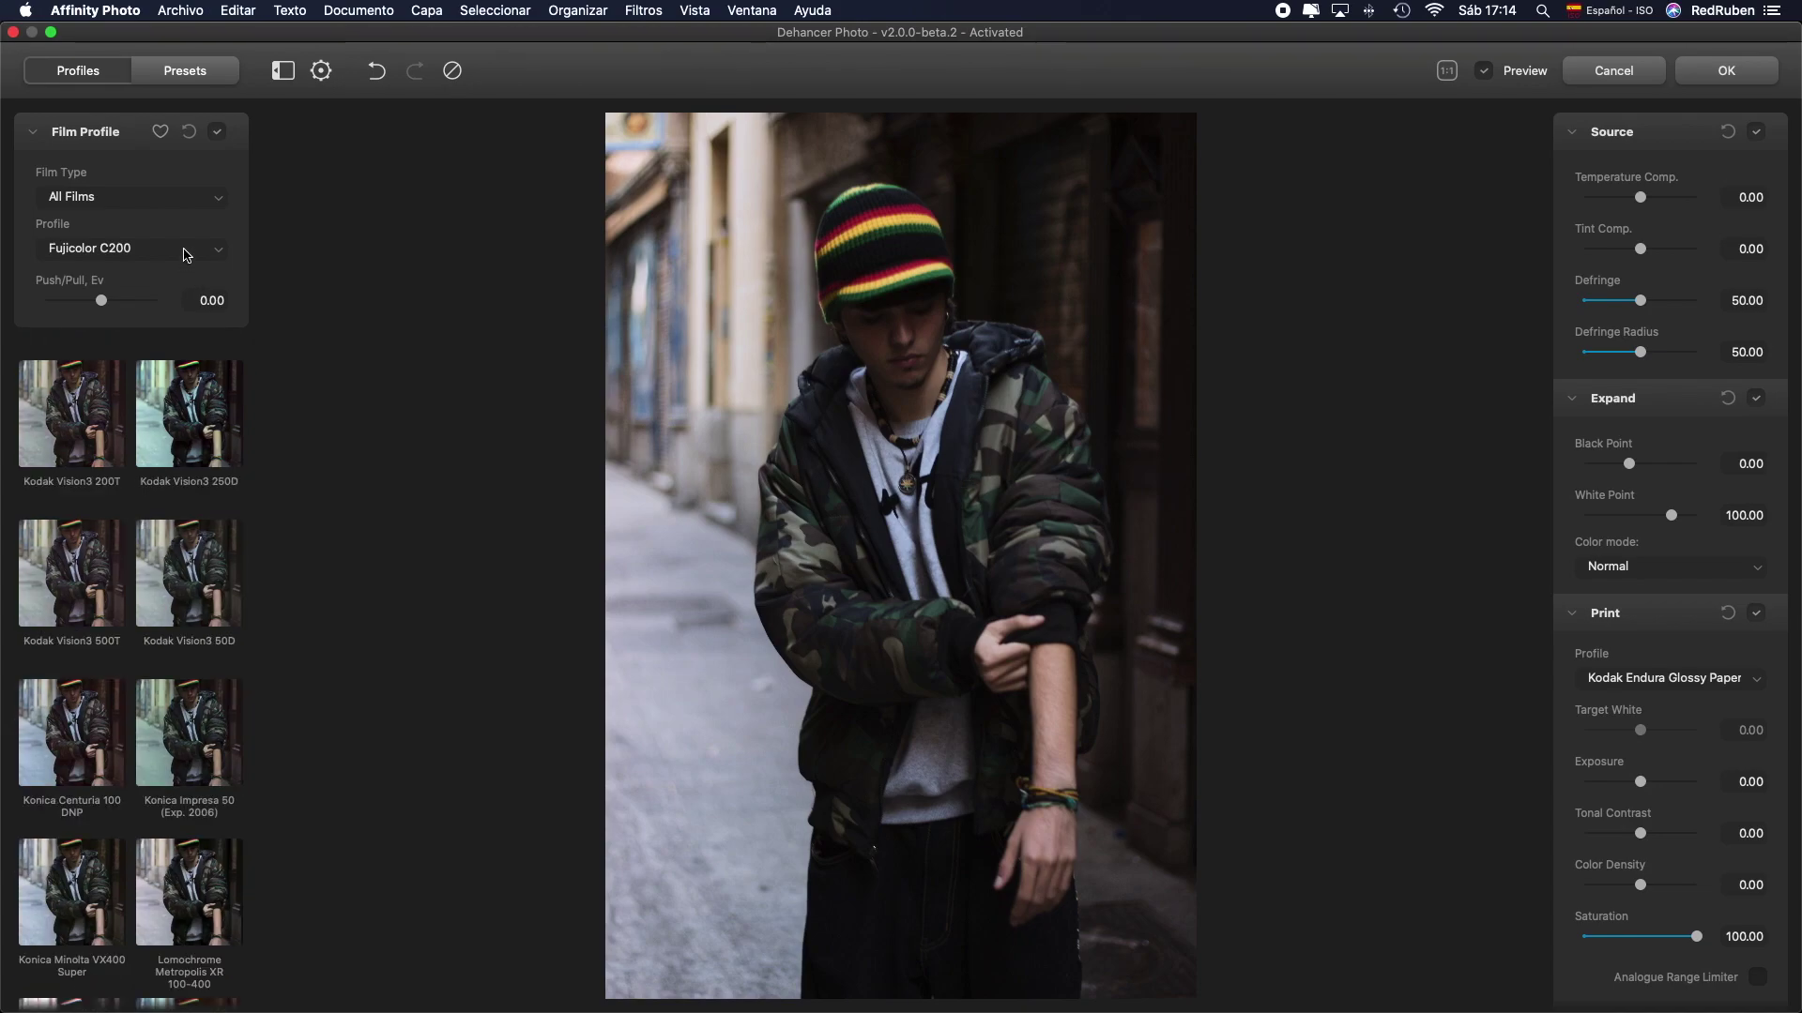
{"action": "left_click", "coordinate": [186, 256]}
{"action": "left_click", "coordinate": [171, 542]}
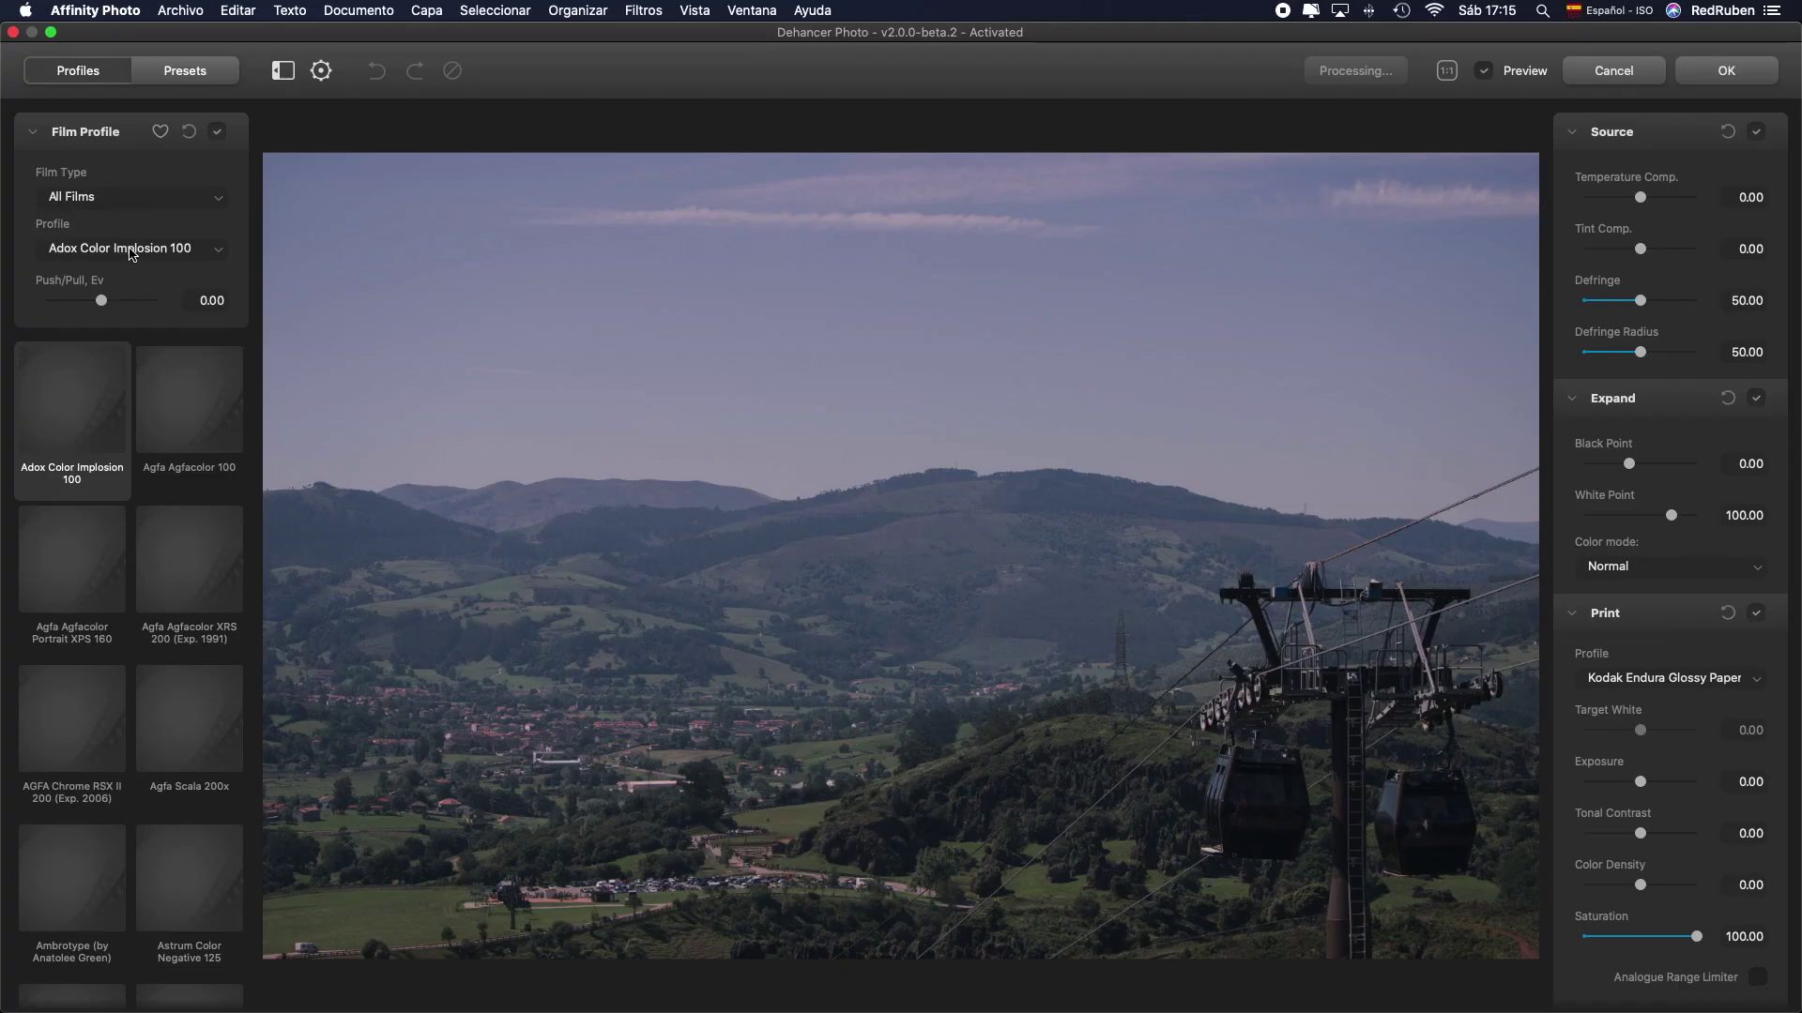
{"action": "left_click", "coordinate": [131, 251]}
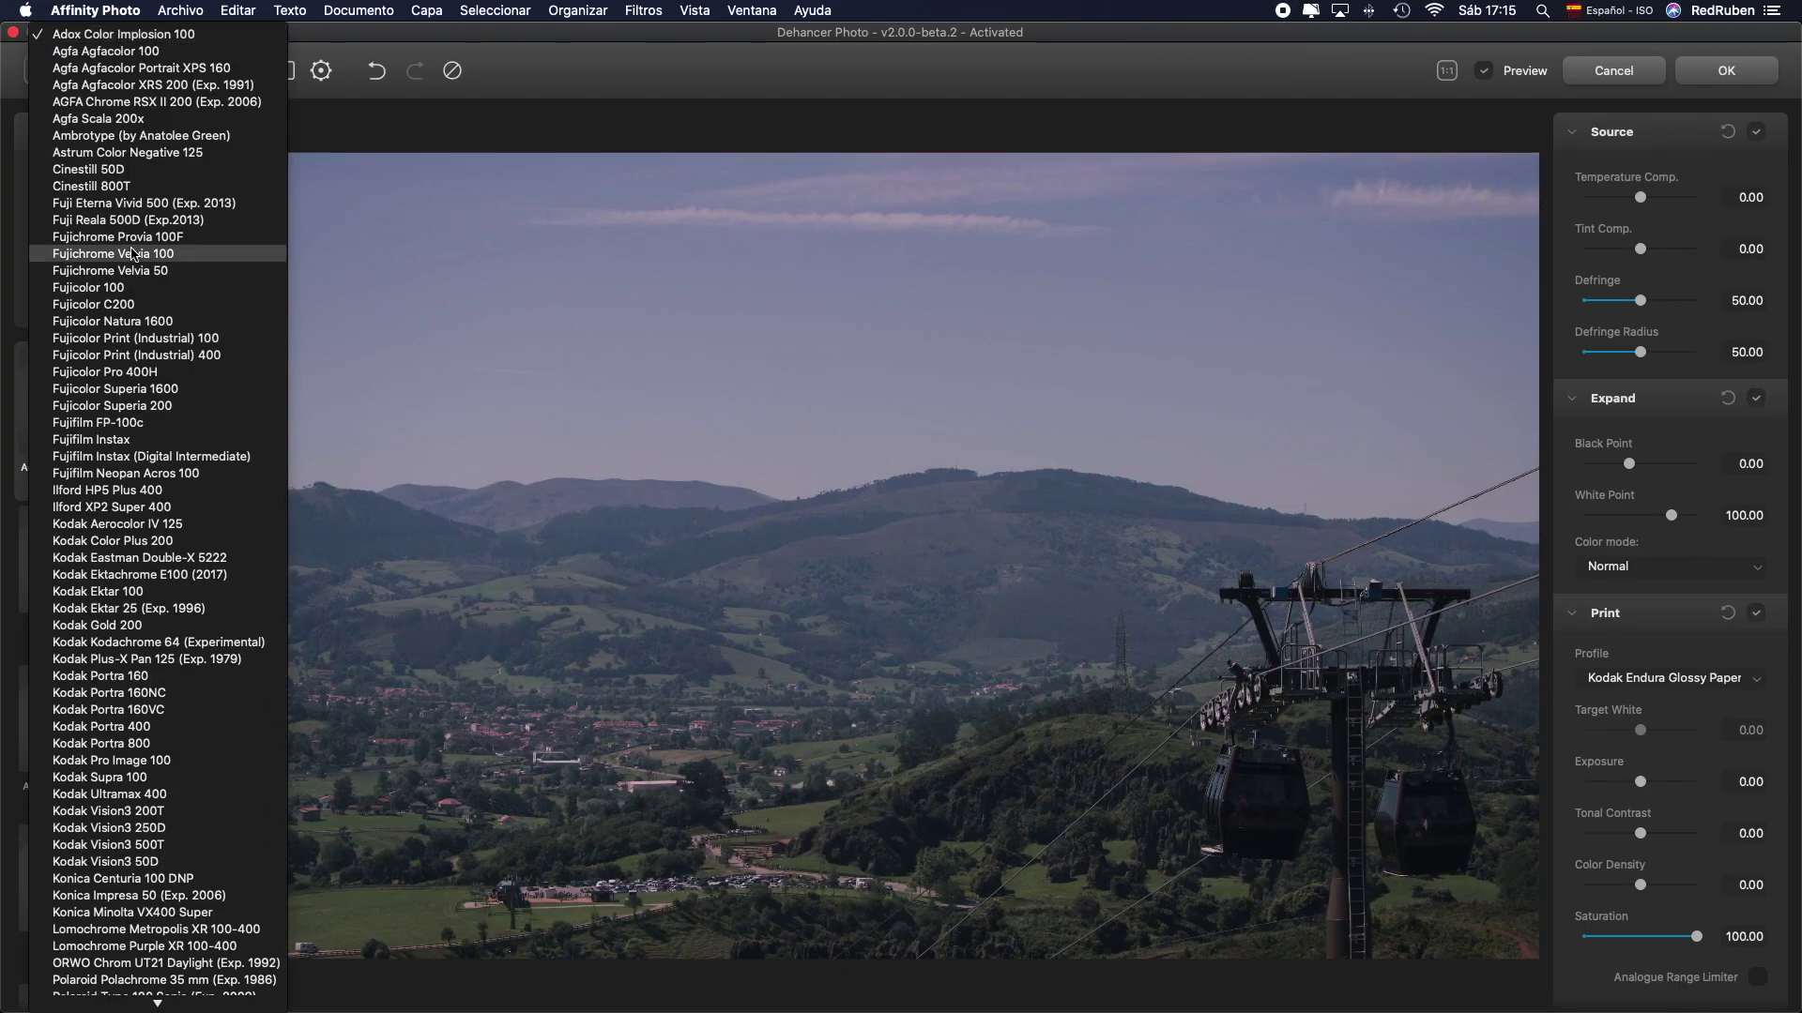
Step: Apply Kodak Ektar 100 to the cable-car landscape, then try Kodak Ektar 25
{"action": "left_click", "coordinate": [175, 591]}
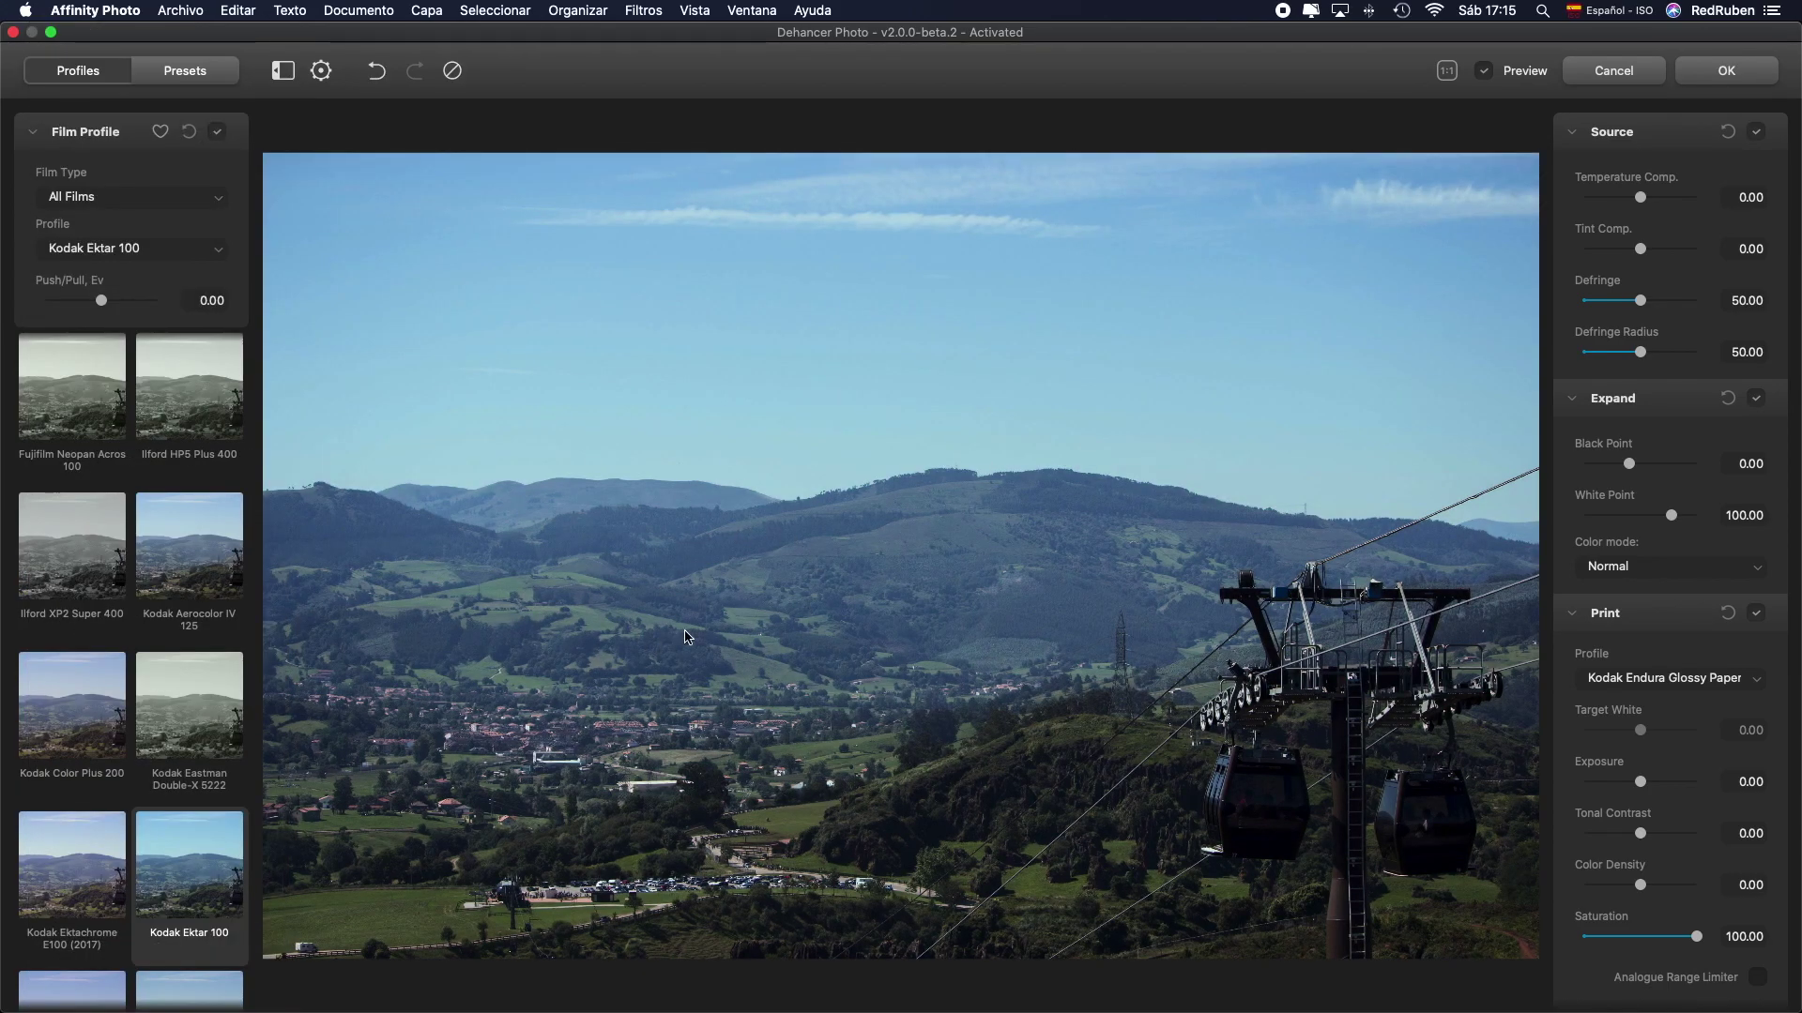
{"action": "scroll", "coordinate": [206, 673], "scroll_direction": "down", "scroll_amount": 5}
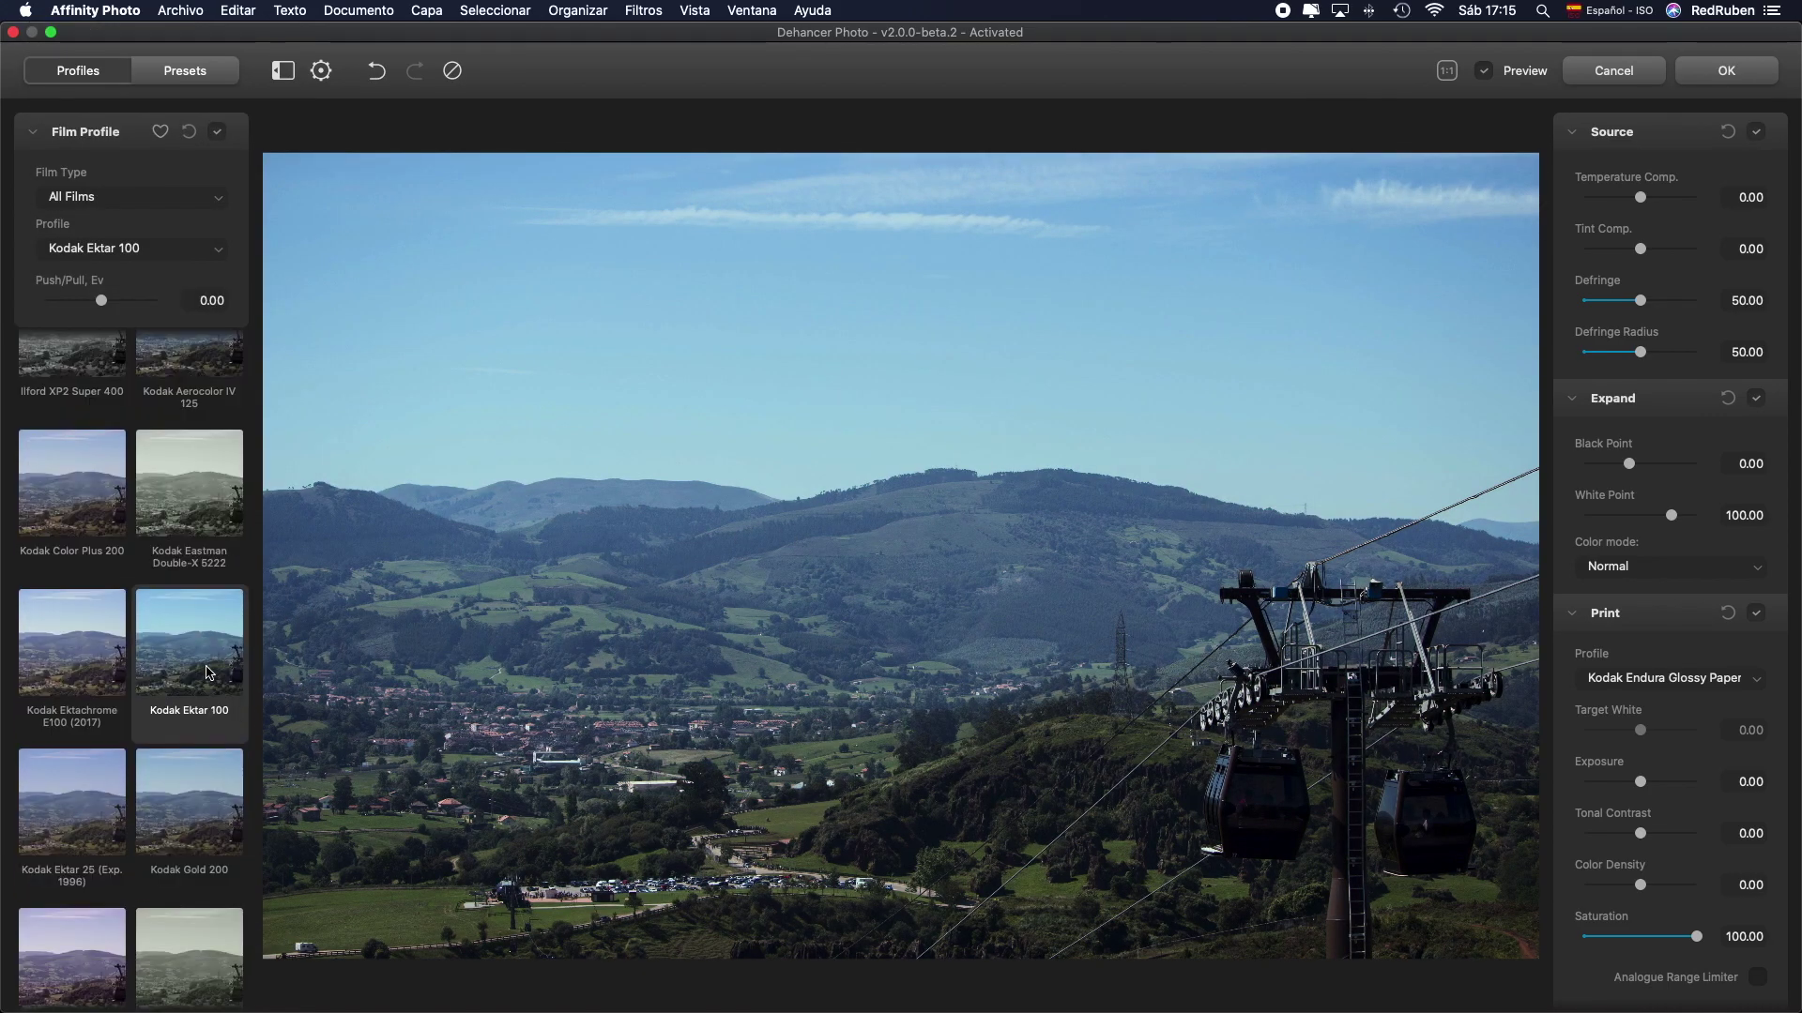
{"action": "left_click", "coordinate": [62, 748]}
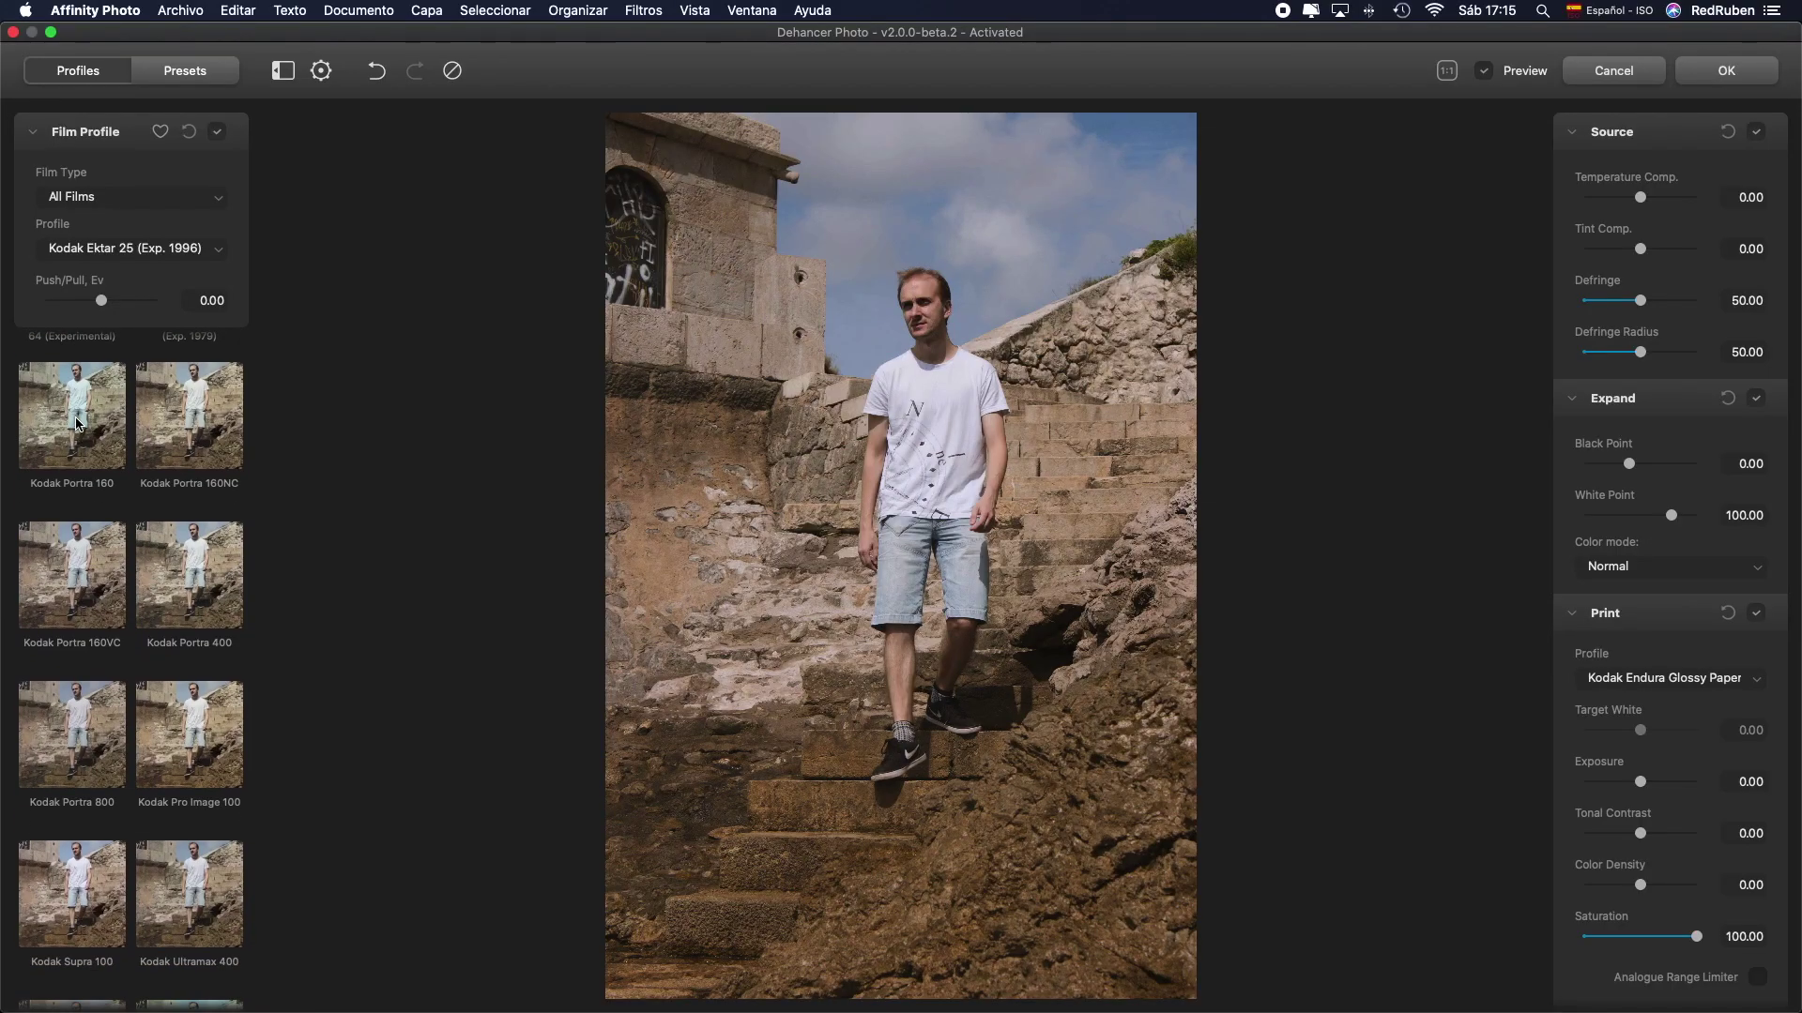
Step: Compare the Kodak Portra 160, 160NC, 160VC, 400 and 800 looks on the stone-stairs portrait
{"action": "scroll", "coordinate": [78, 424], "scroll_direction": "down", "scroll_amount": 1}
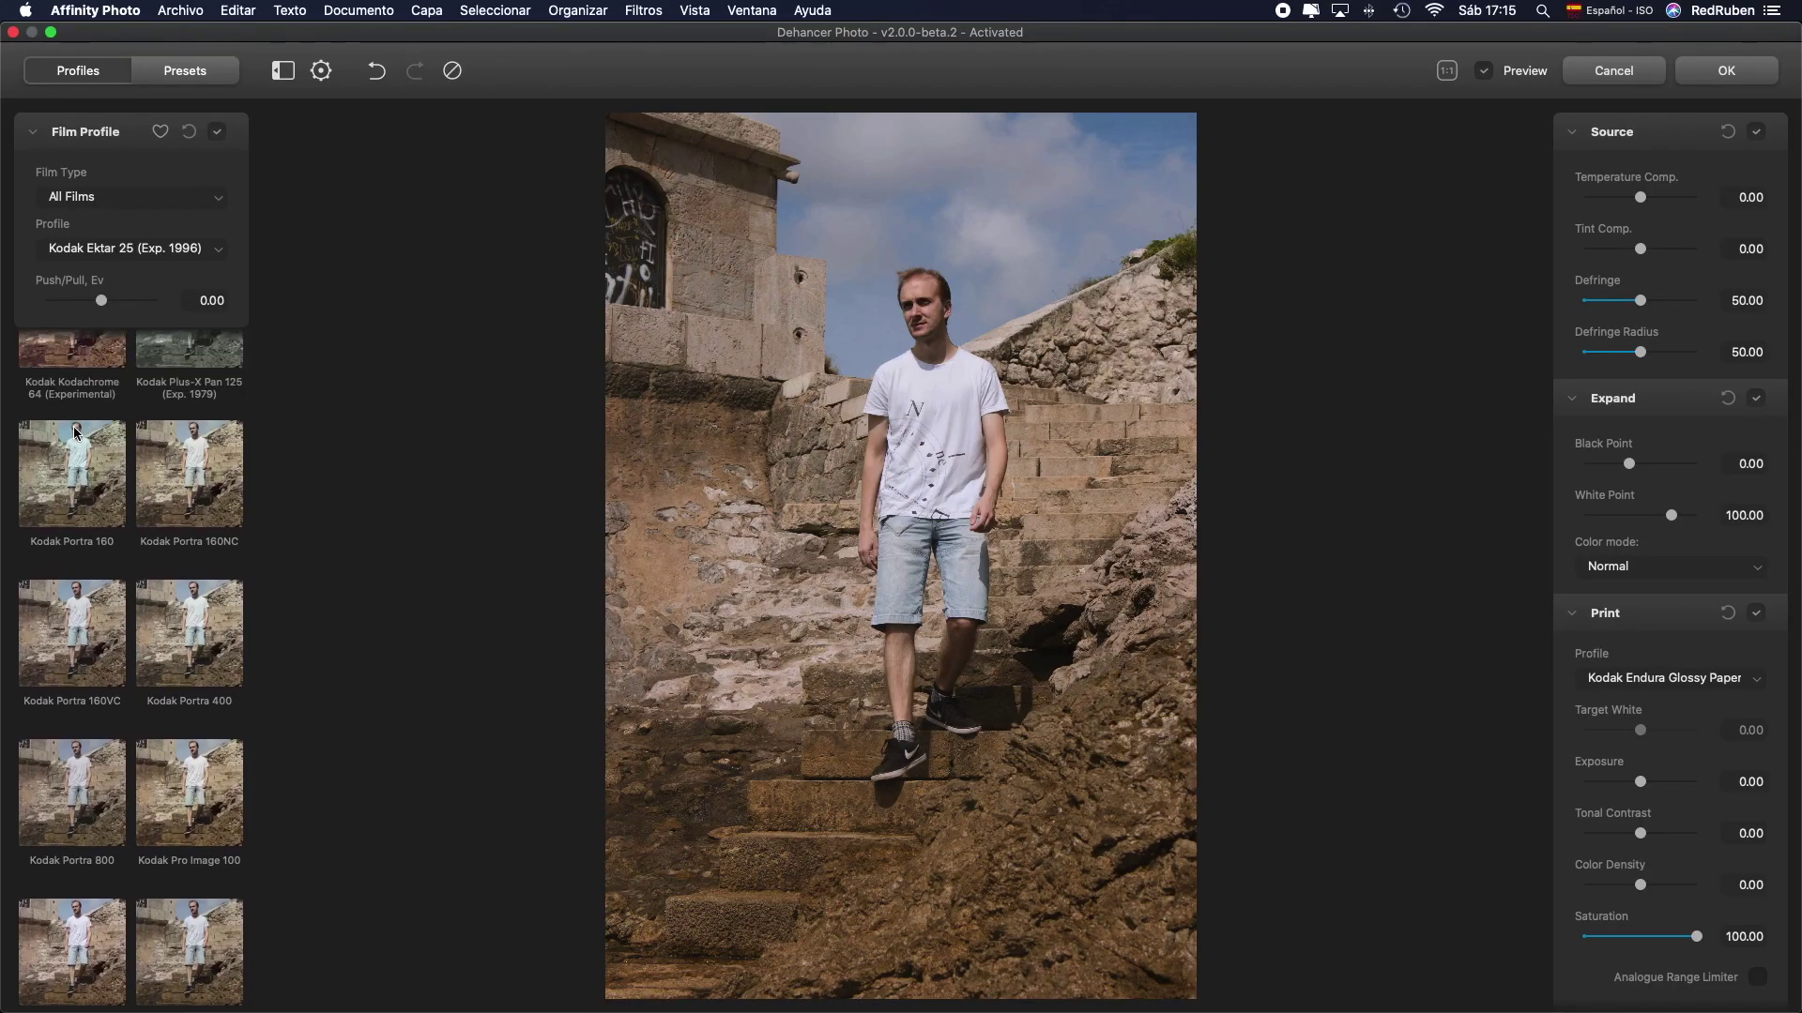
{"action": "left_click", "coordinate": [72, 474]}
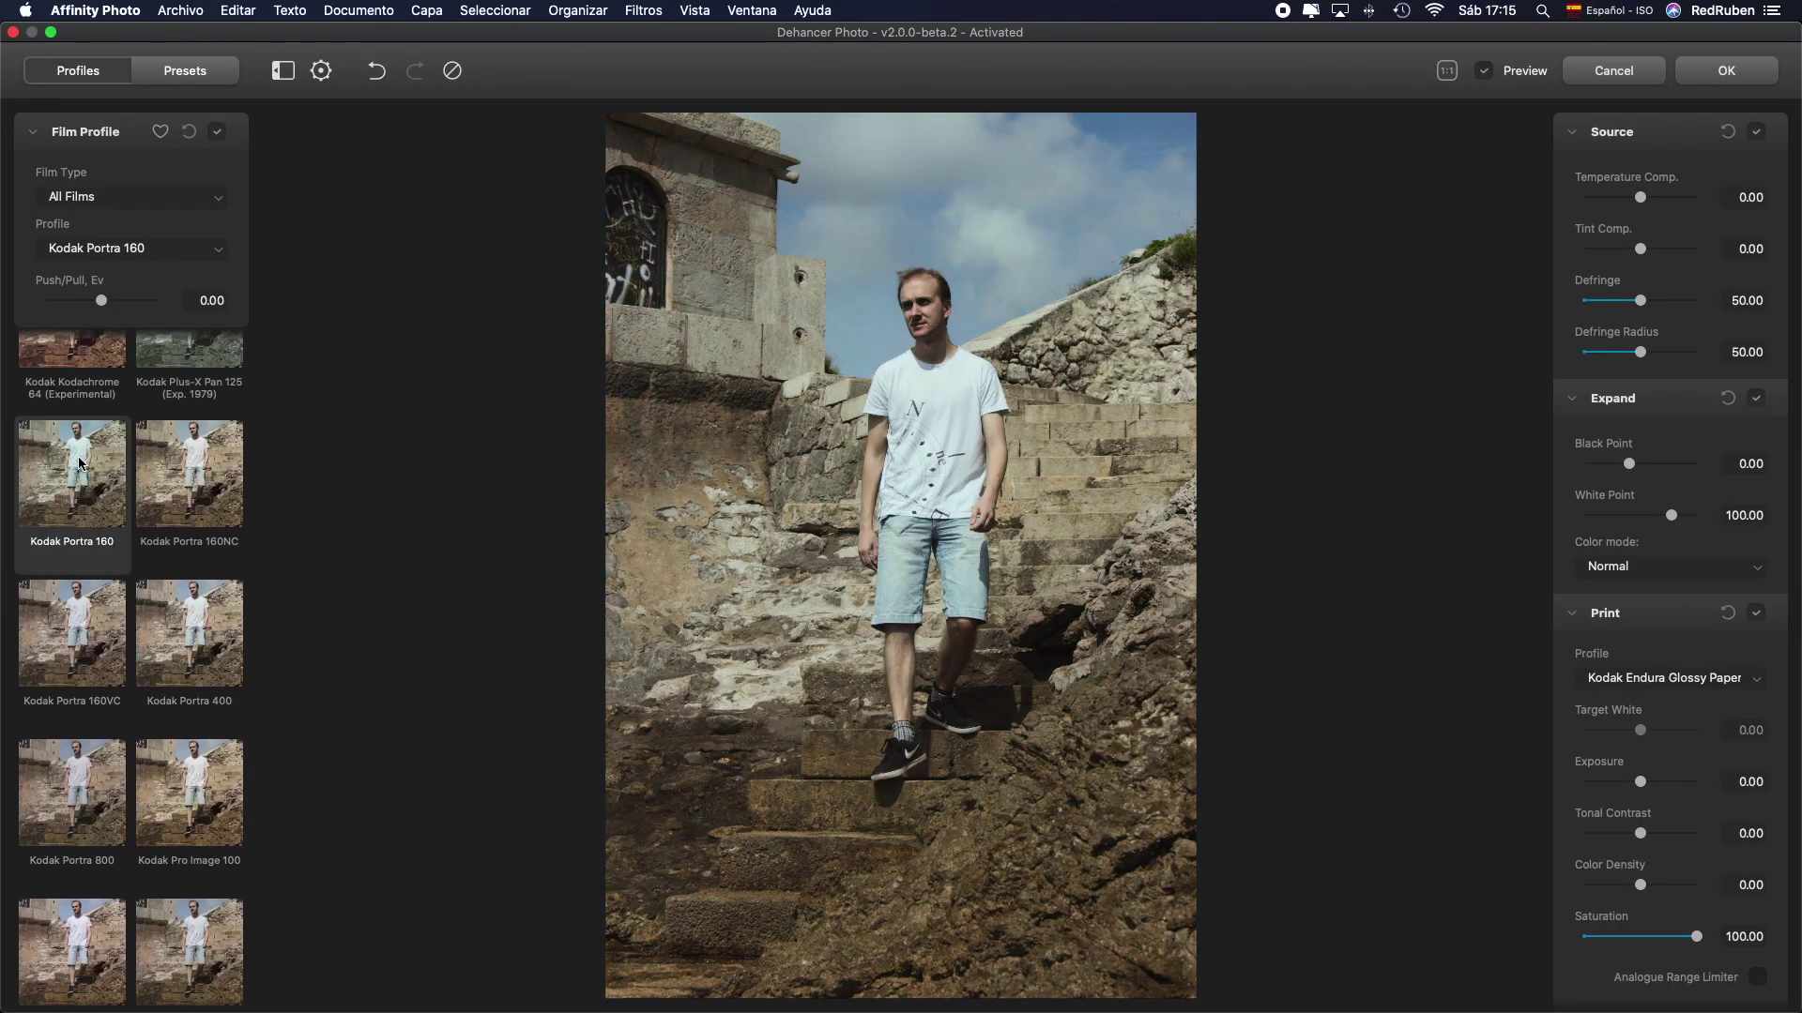
{"action": "left_click", "coordinate": [207, 490]}
{"action": "left_click", "coordinate": [79, 663]}
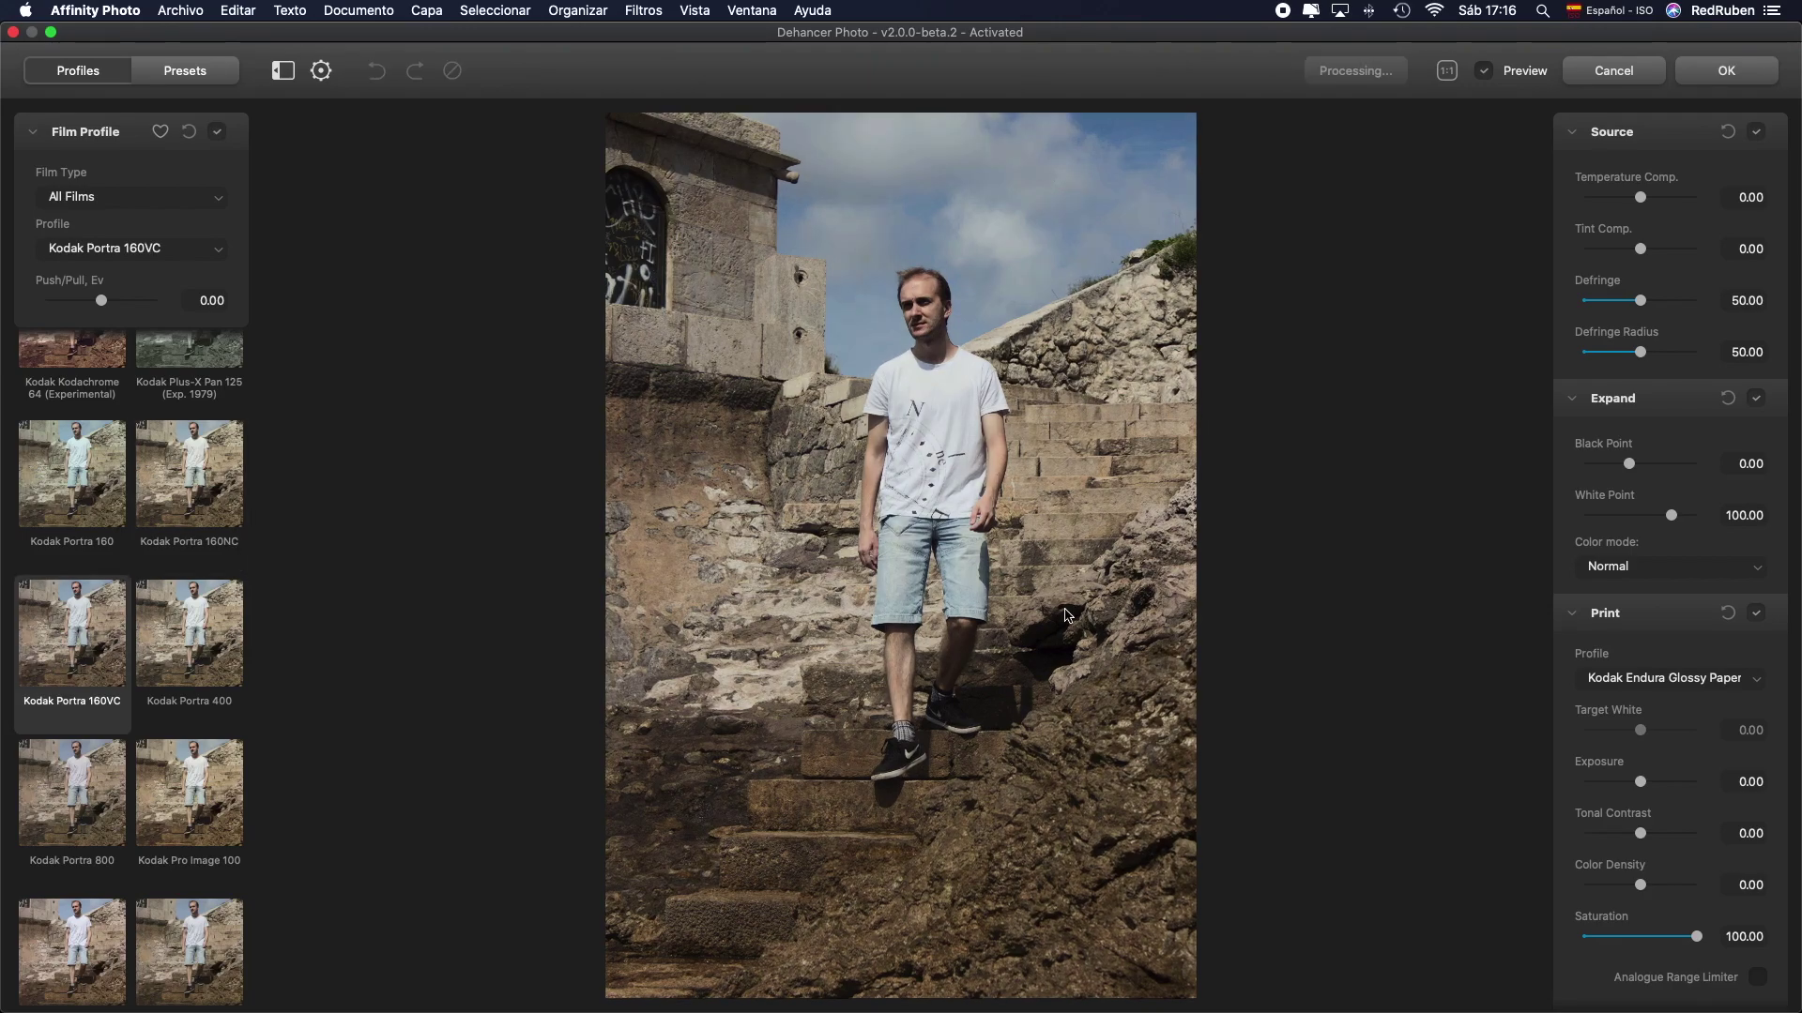
{"action": "left_click", "coordinate": [215, 669]}
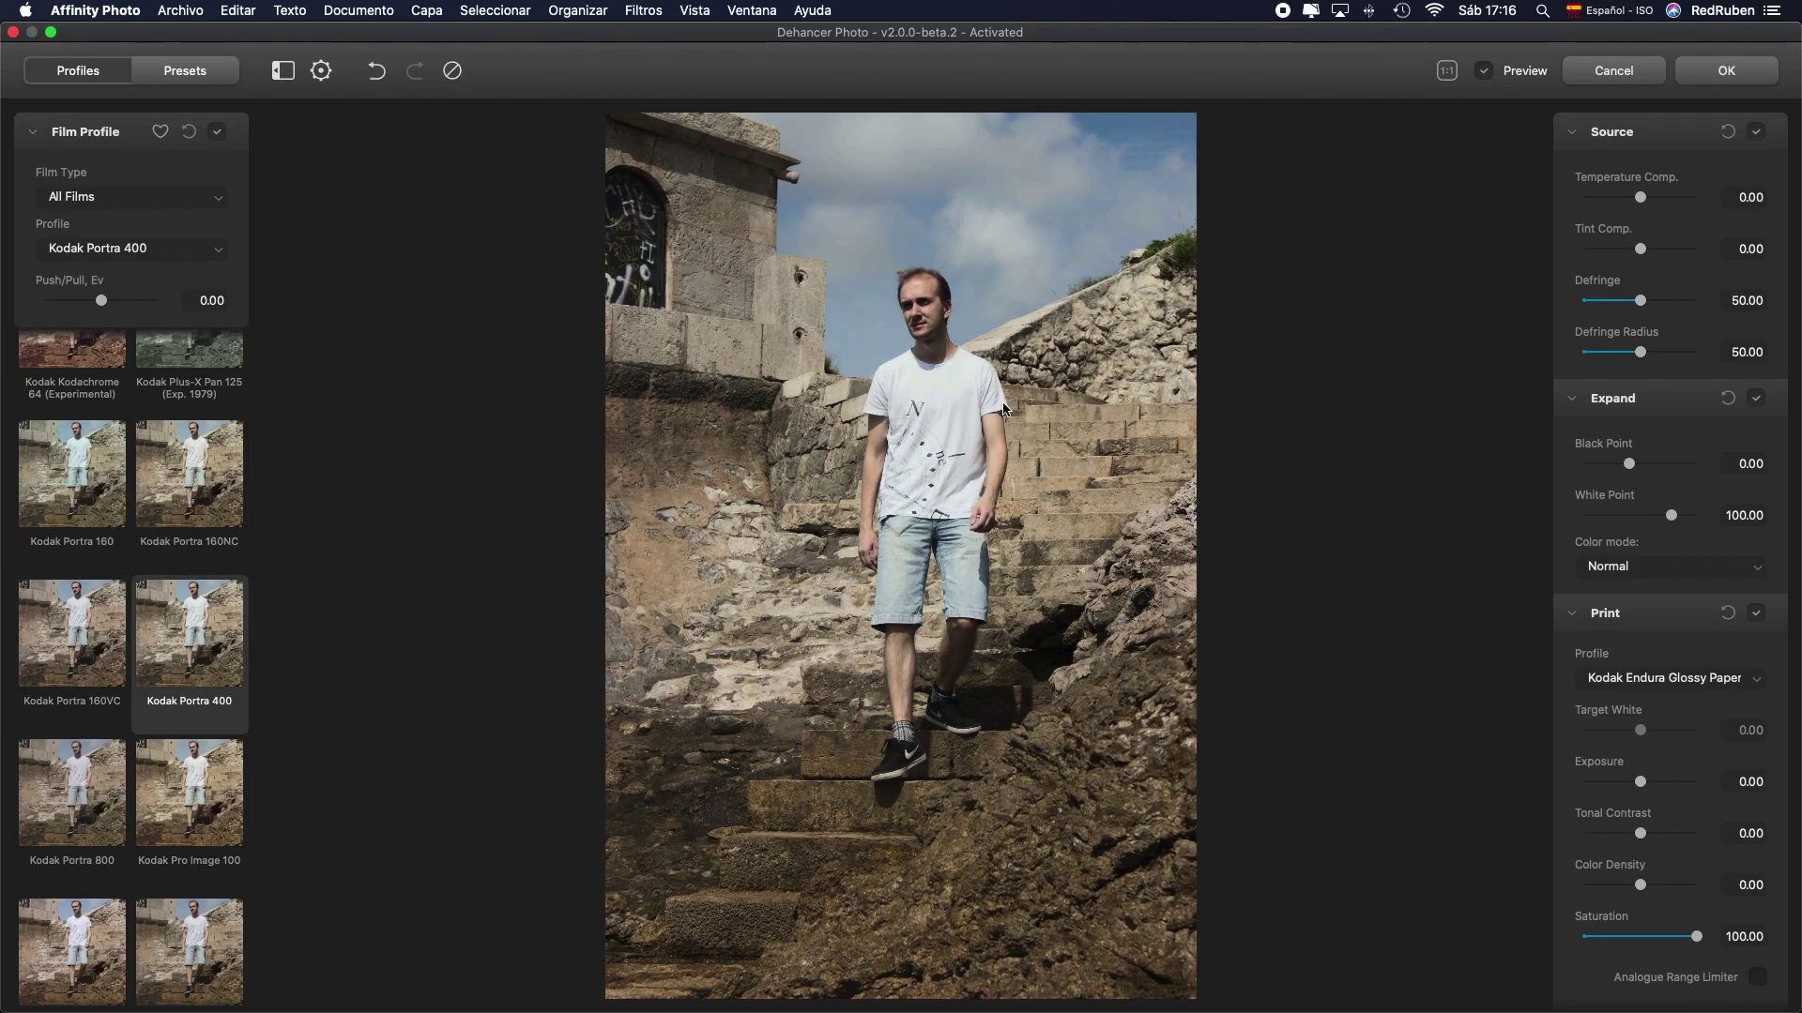
{"action": "left_click", "coordinate": [86, 819]}
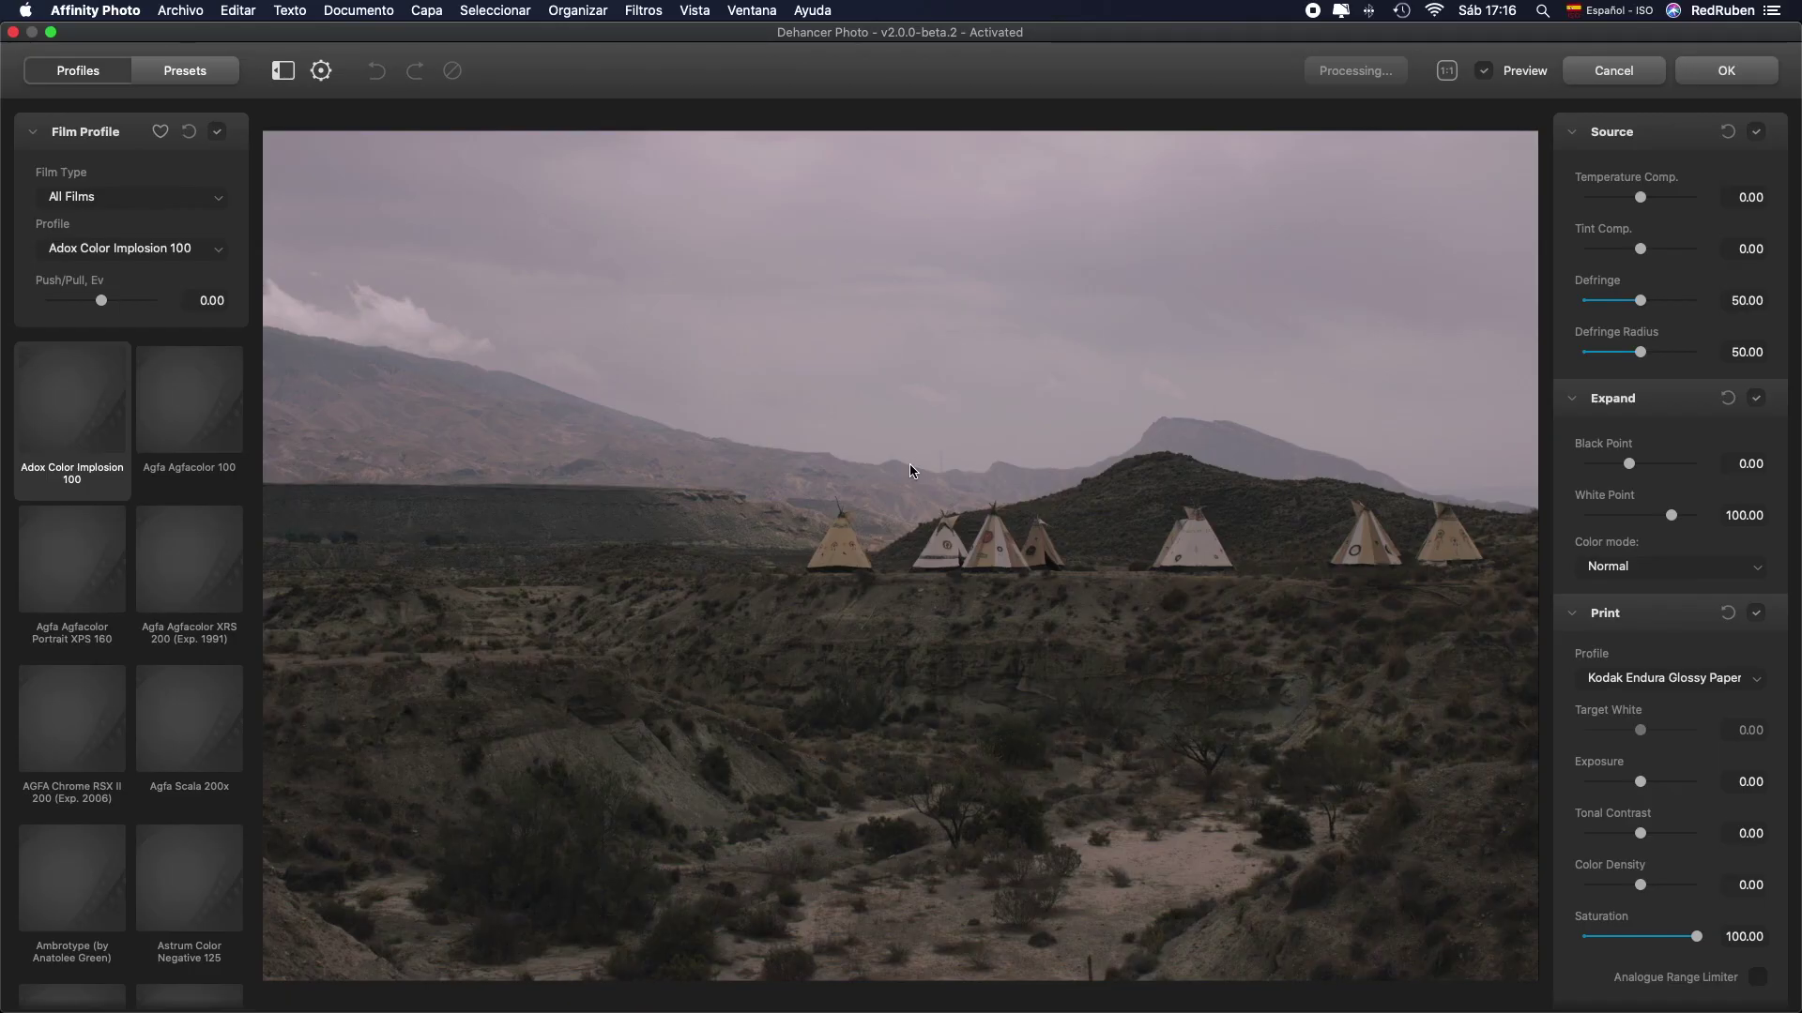
Step: Try the Cinestill 50D and Cinestill 800T film looks on the desert teepee photo
{"action": "left_click", "coordinate": [183, 248]}
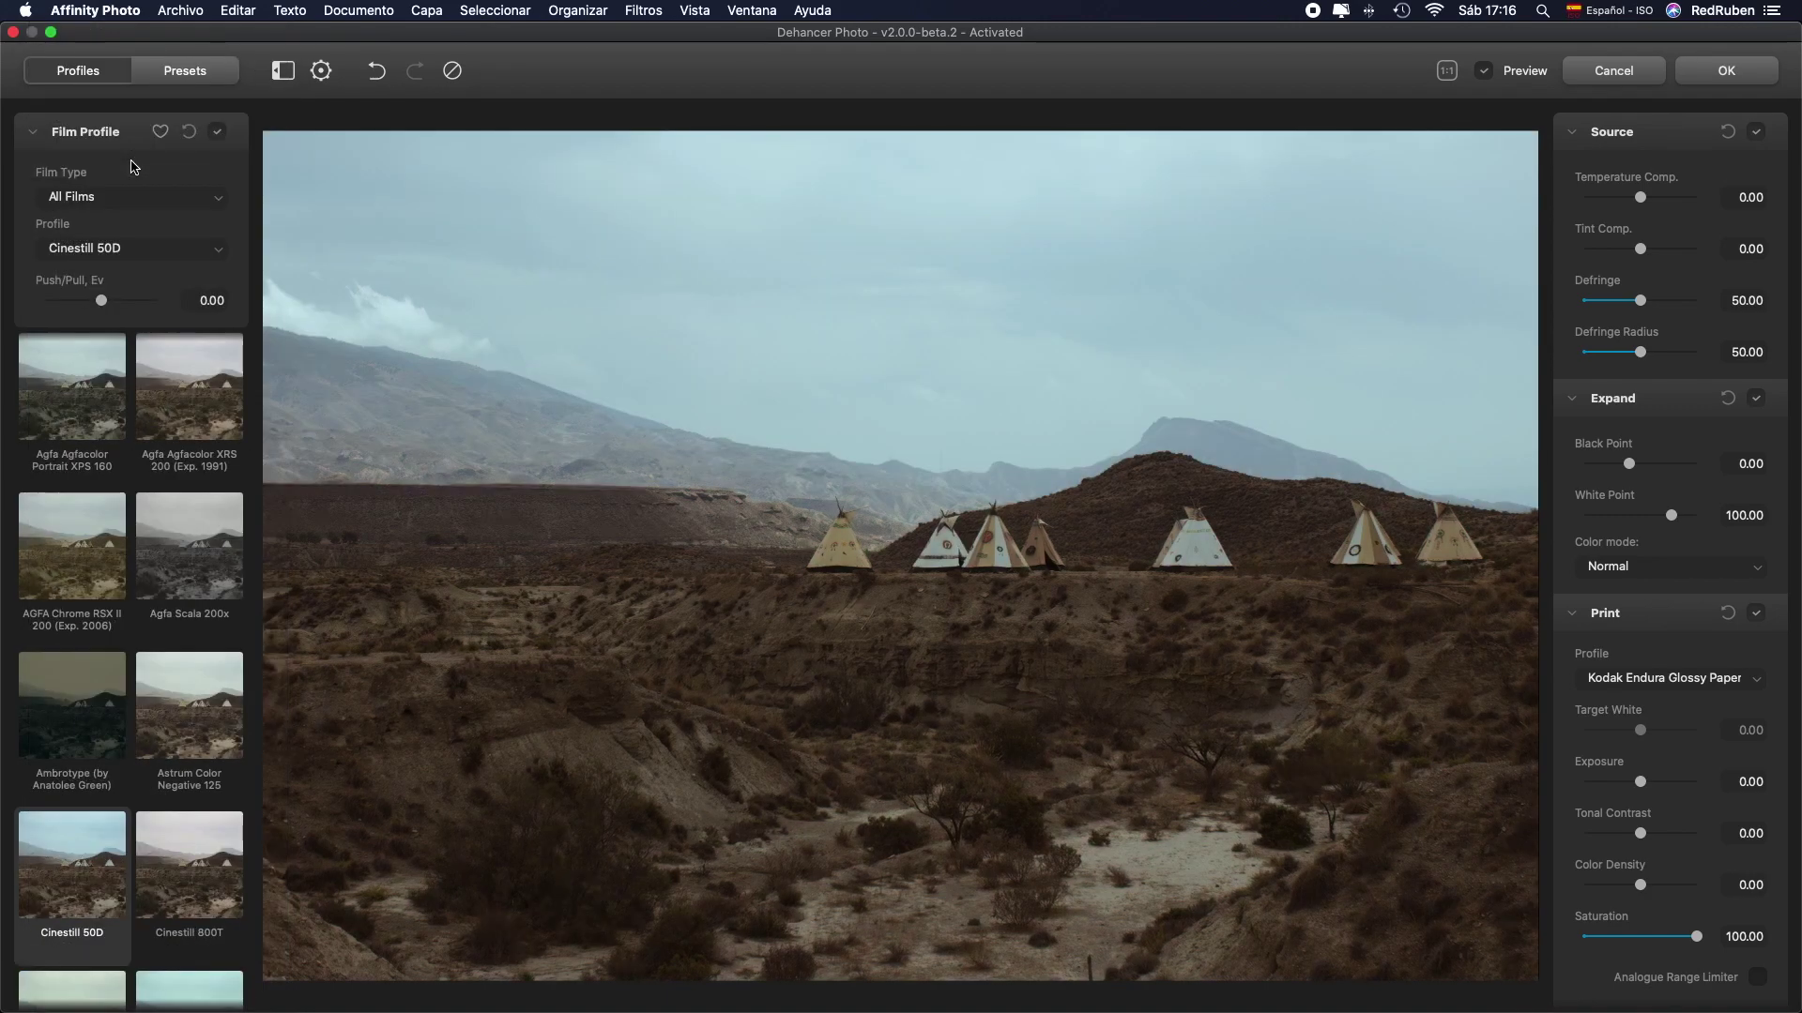
{"action": "left_click", "coordinate": [135, 169]}
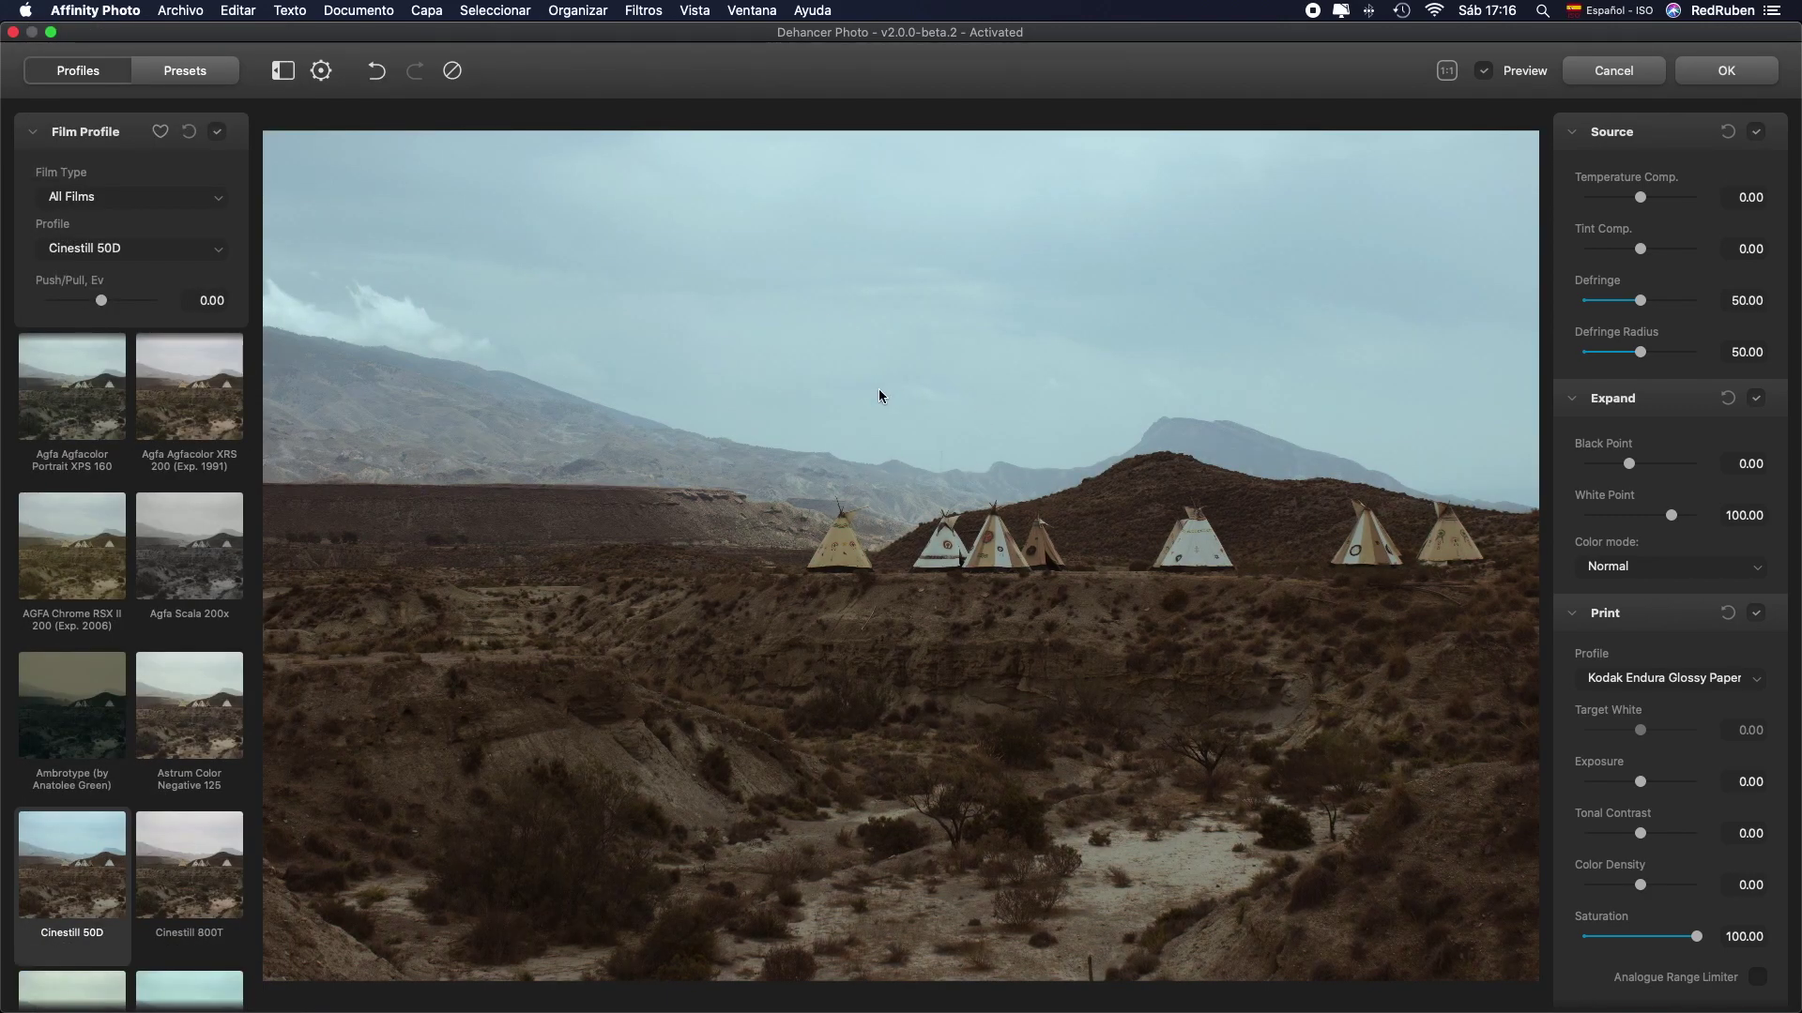
{"action": "scroll", "coordinate": [188, 657], "scroll_direction": "down", "scroll_amount": 5}
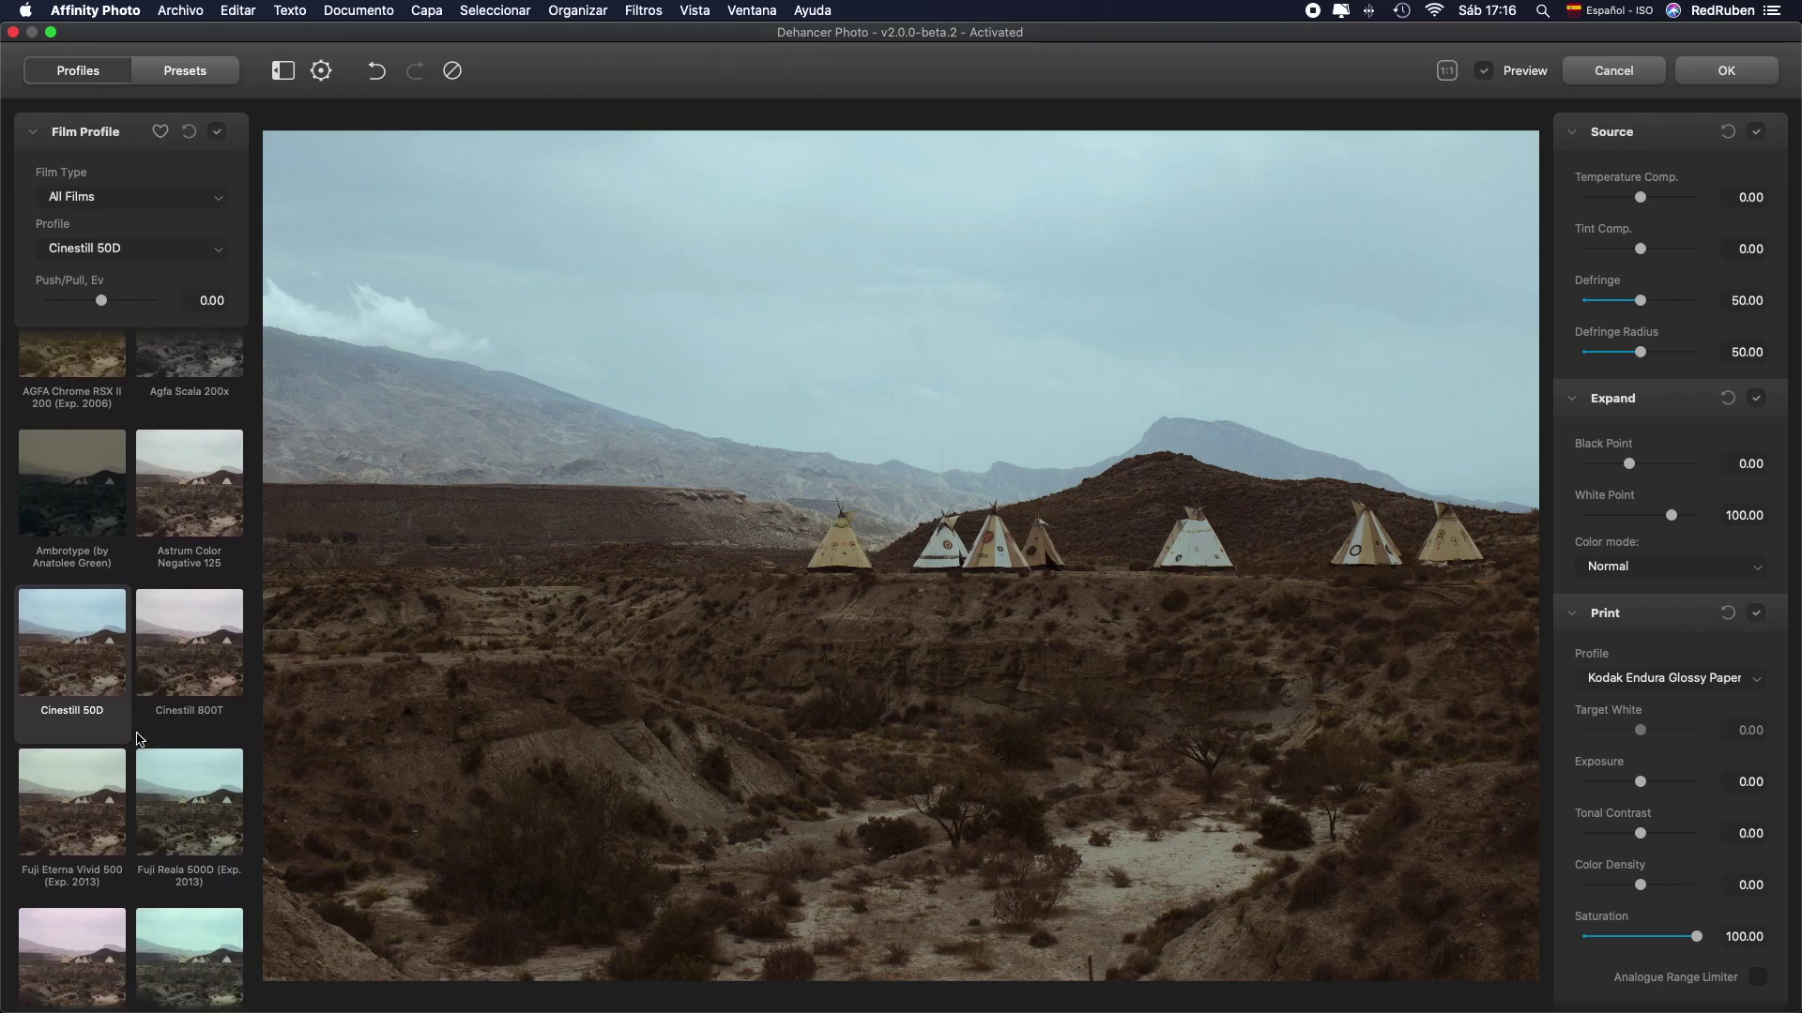
{"action": "left_click", "coordinate": [195, 655]}
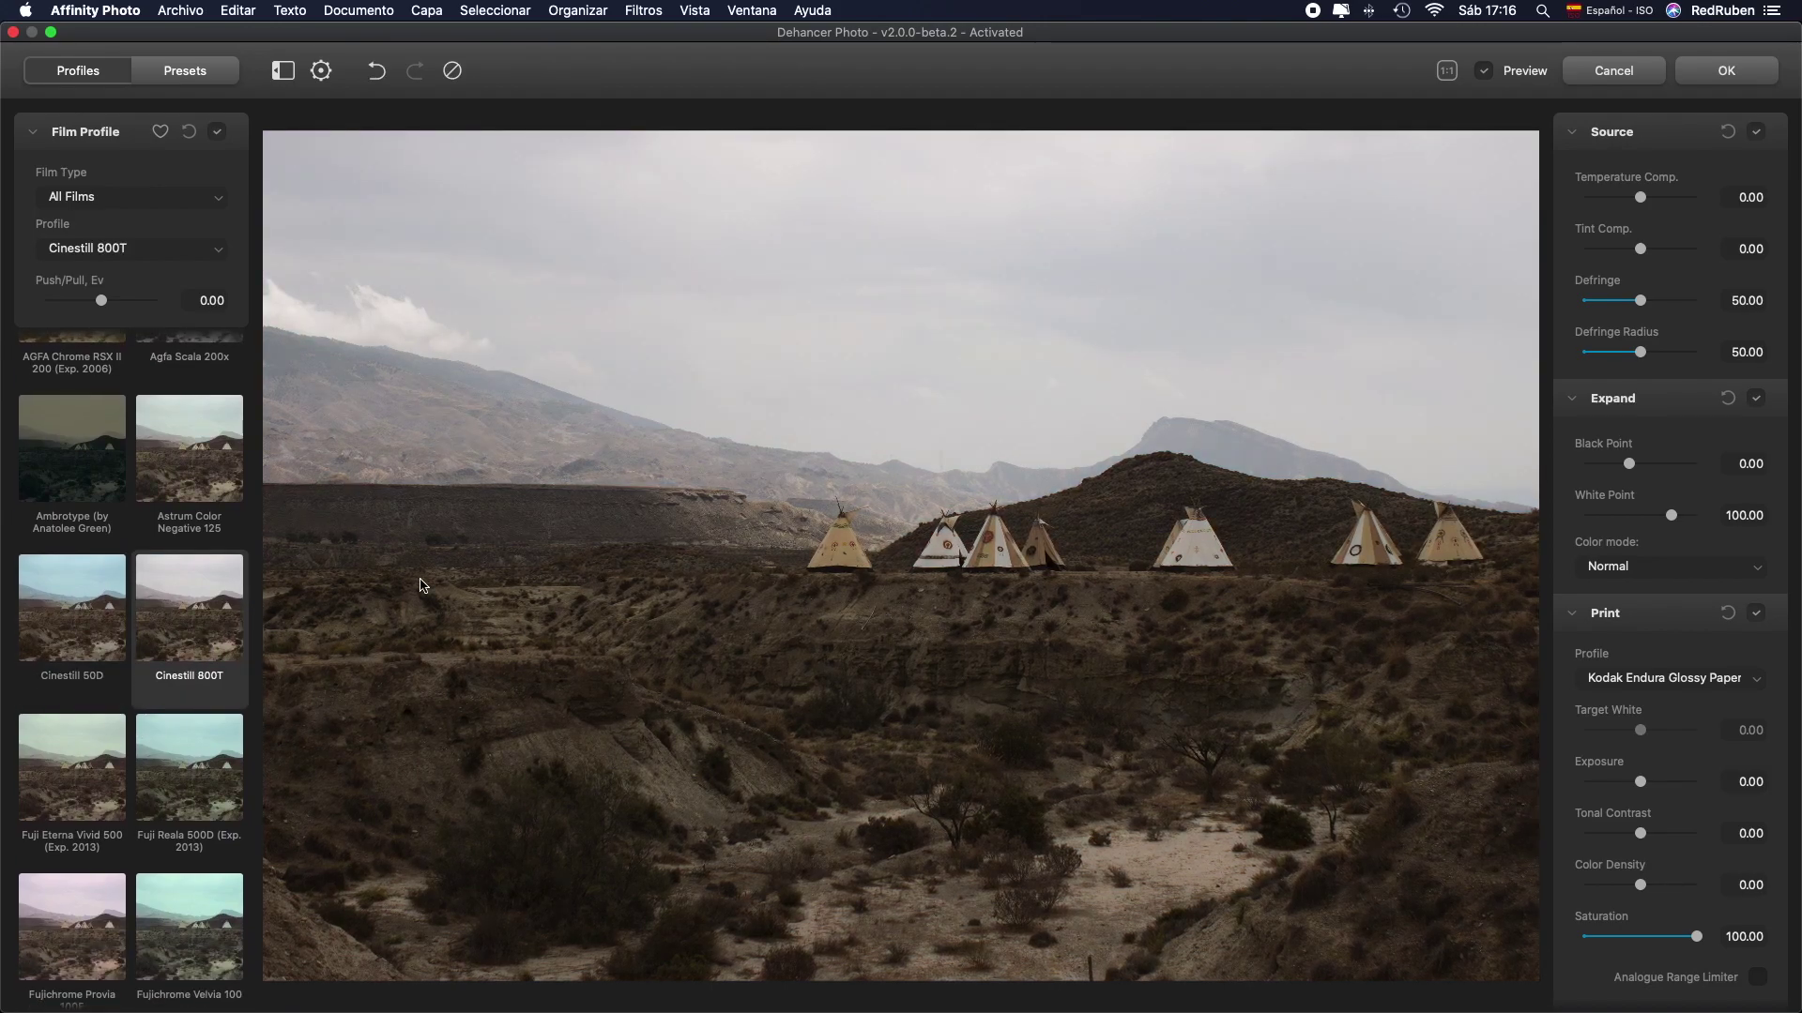
Step: Try Kodak Vision3 200T and 250D, ending on Kodak Vision3 500T
{"action": "left_click", "coordinate": [131, 248]}
{"action": "left_click", "coordinate": [155, 823]}
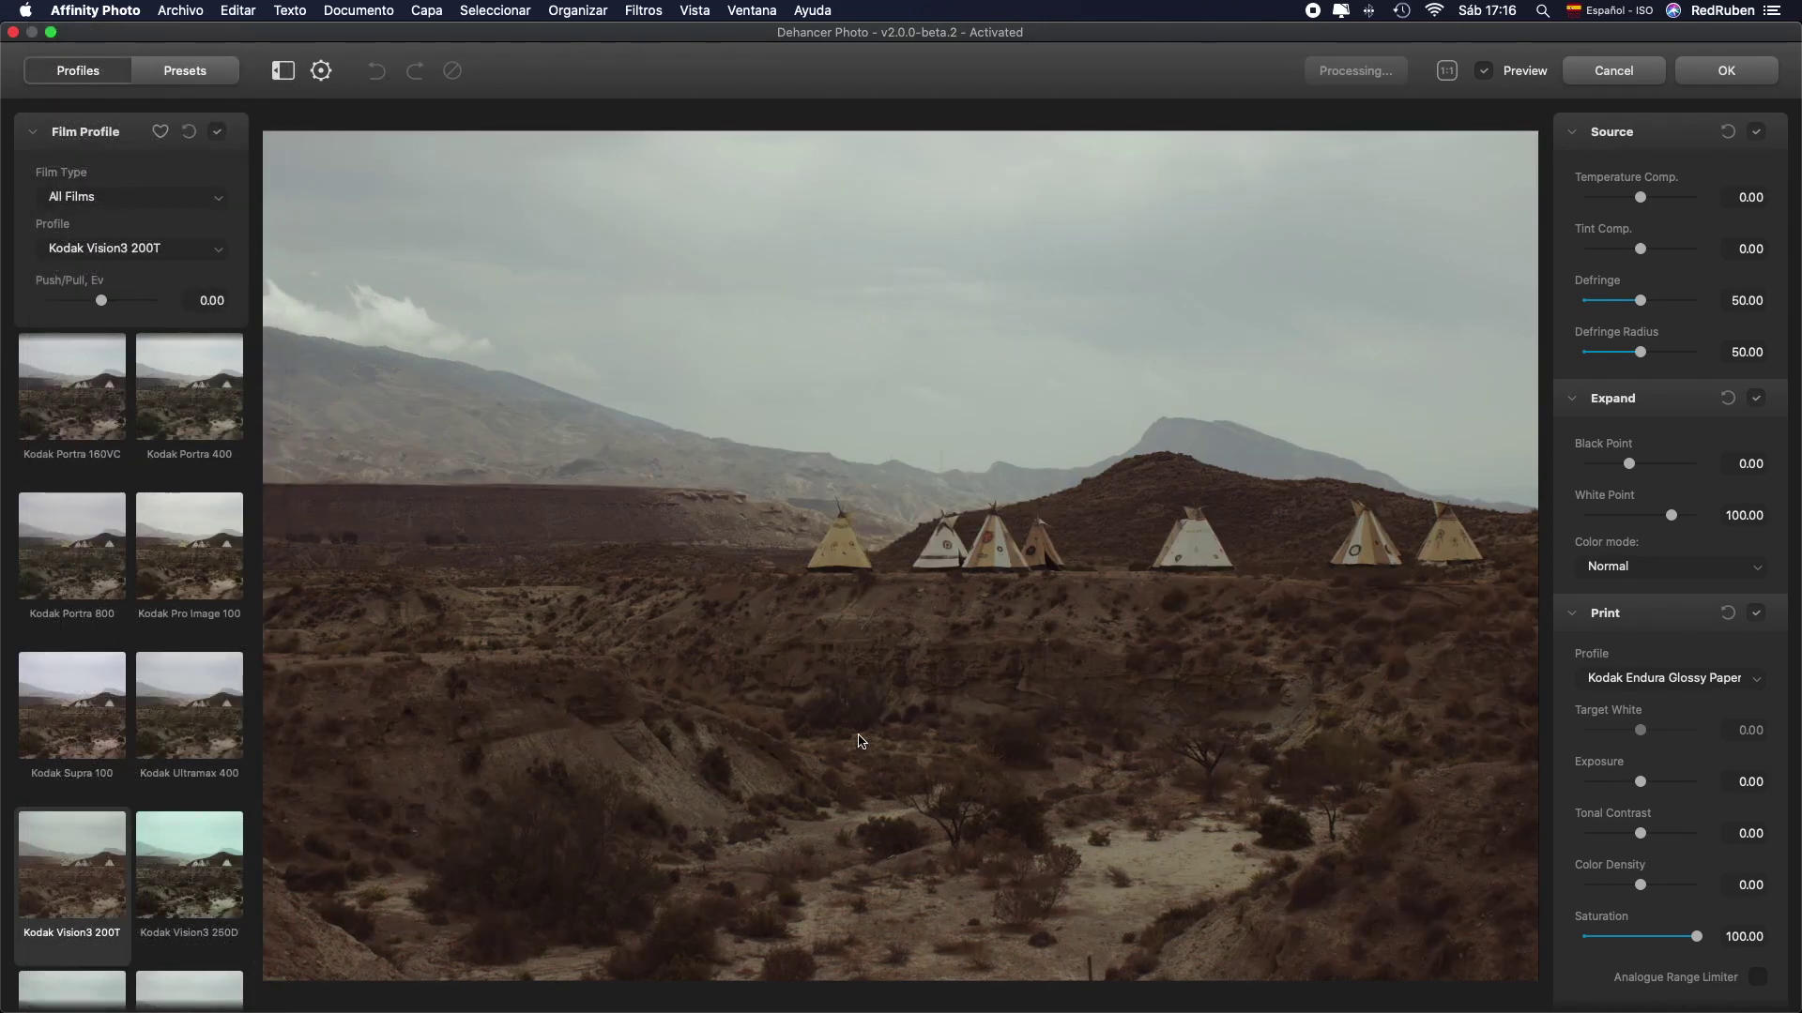
{"action": "left_click", "coordinate": [189, 728]}
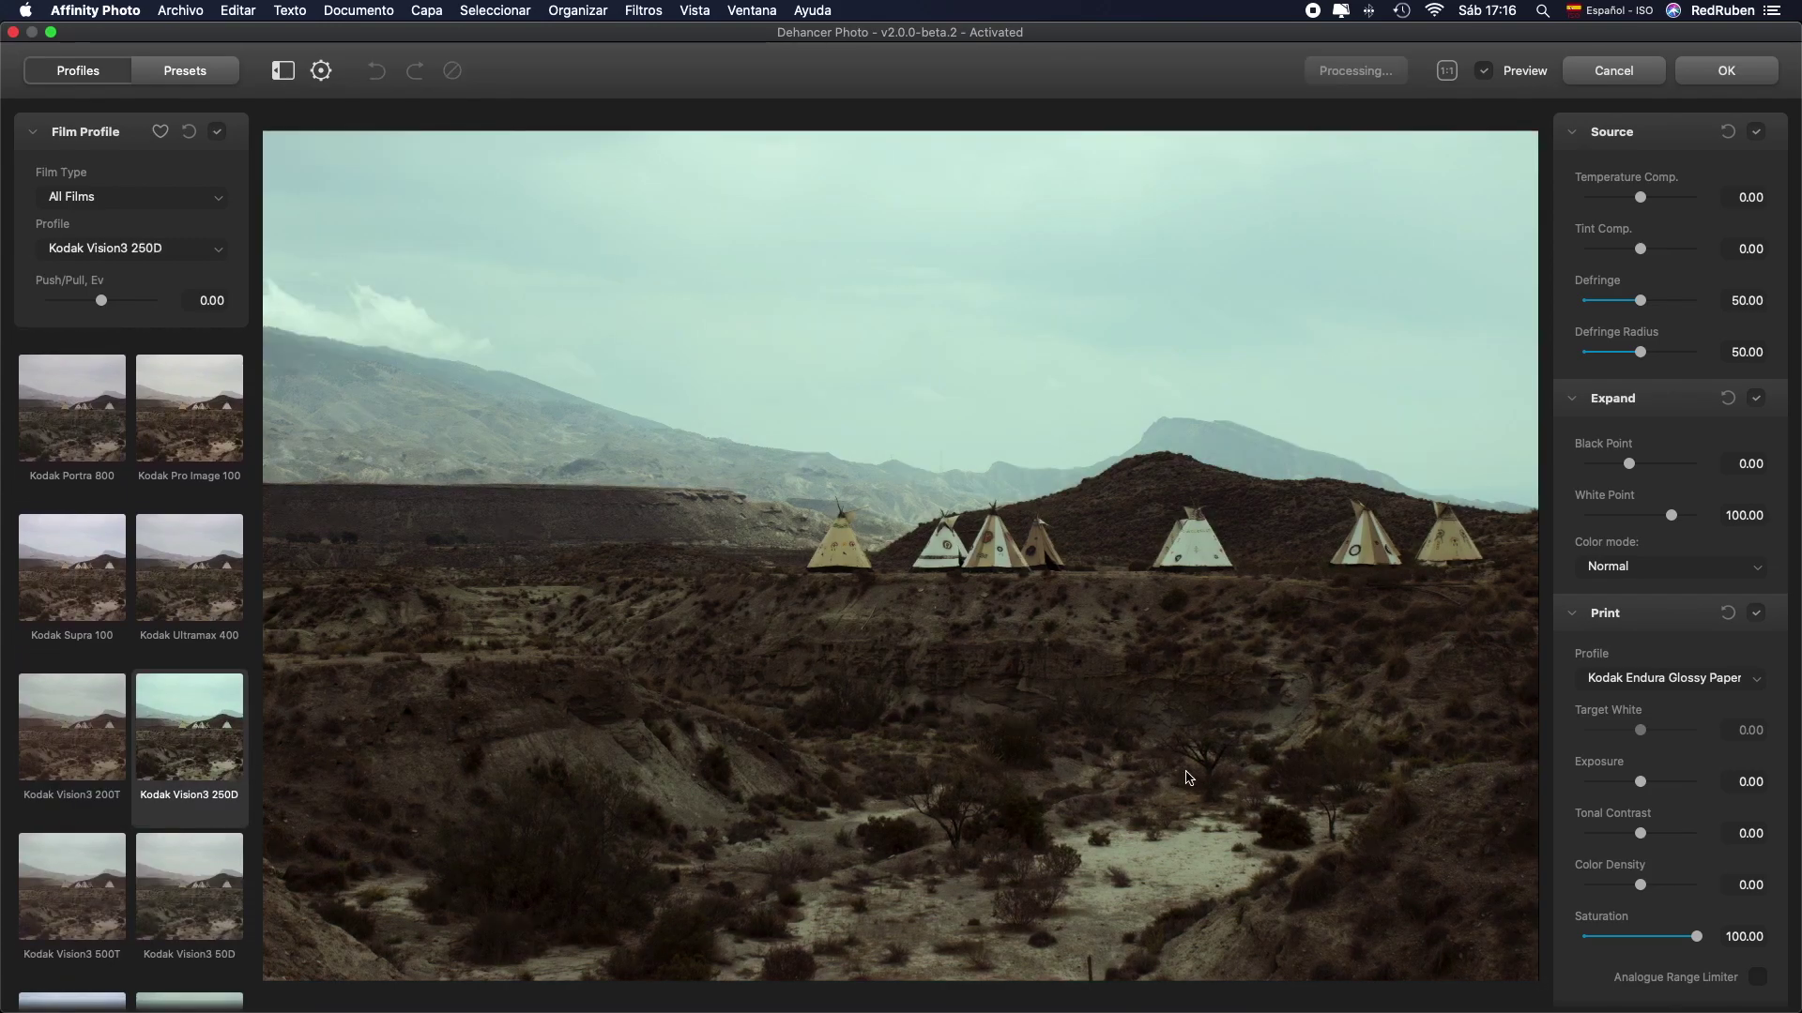
{"action": "left_click", "coordinate": [79, 873]}
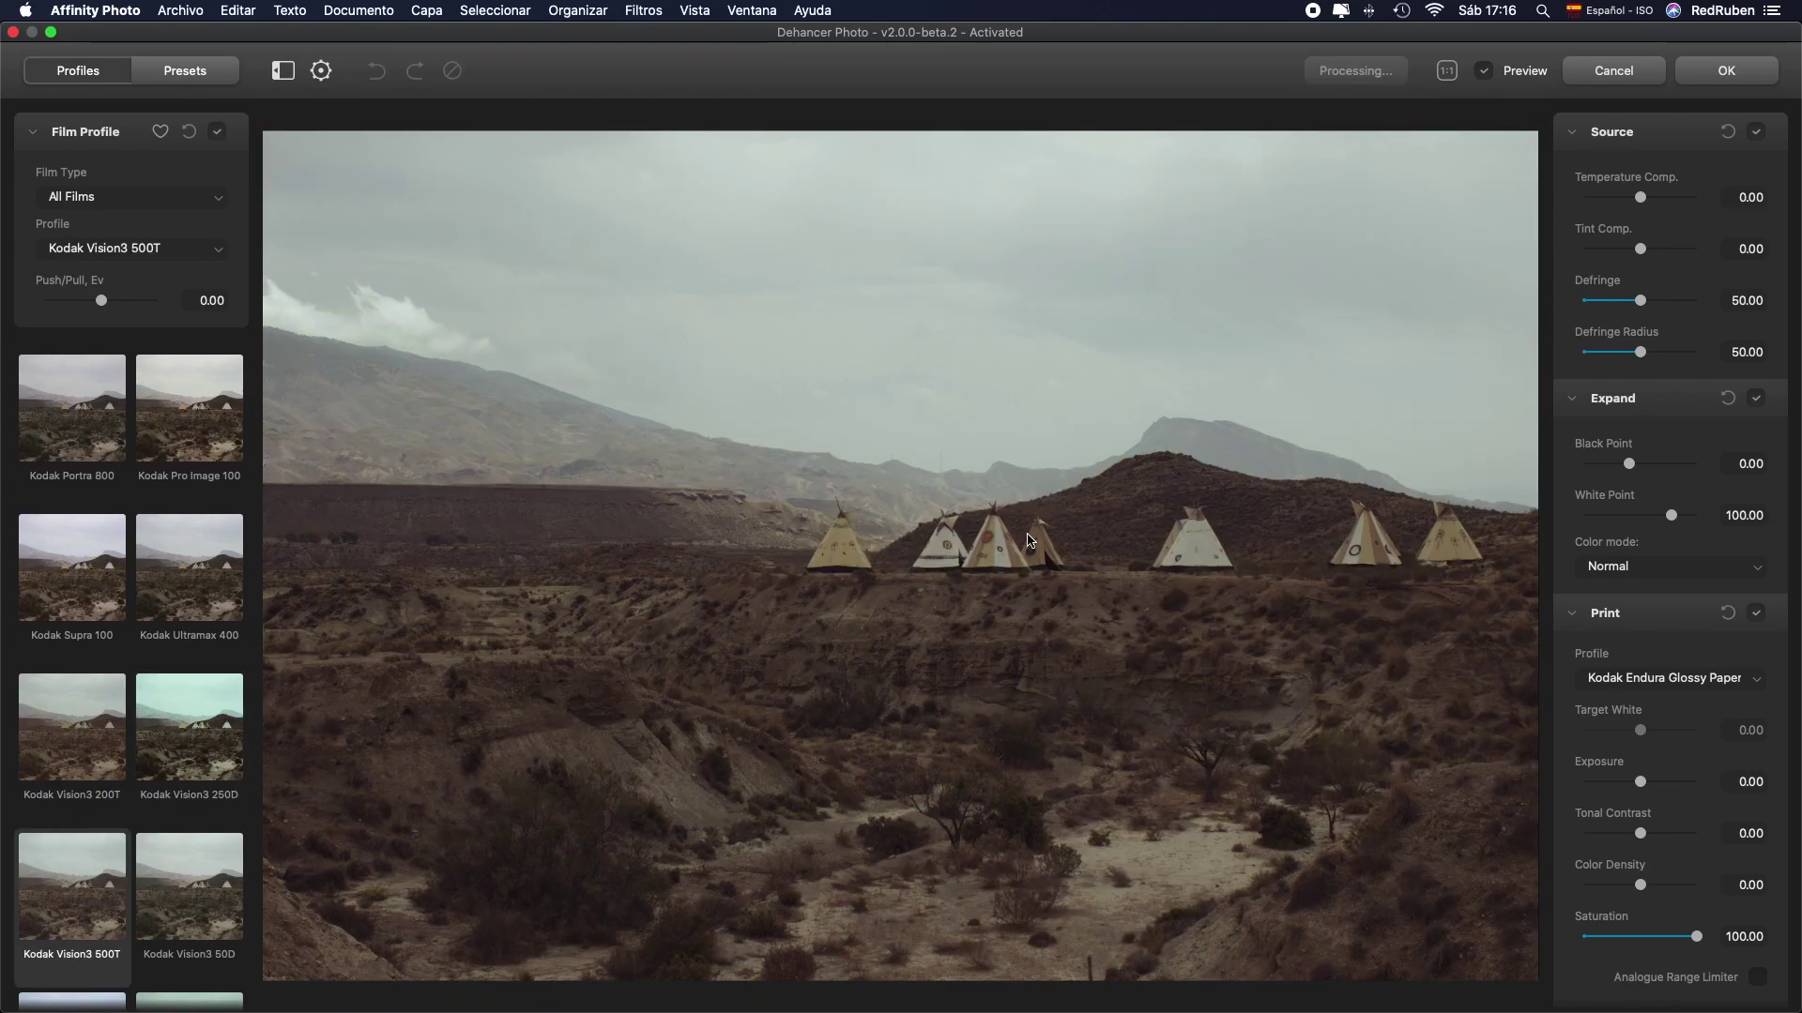